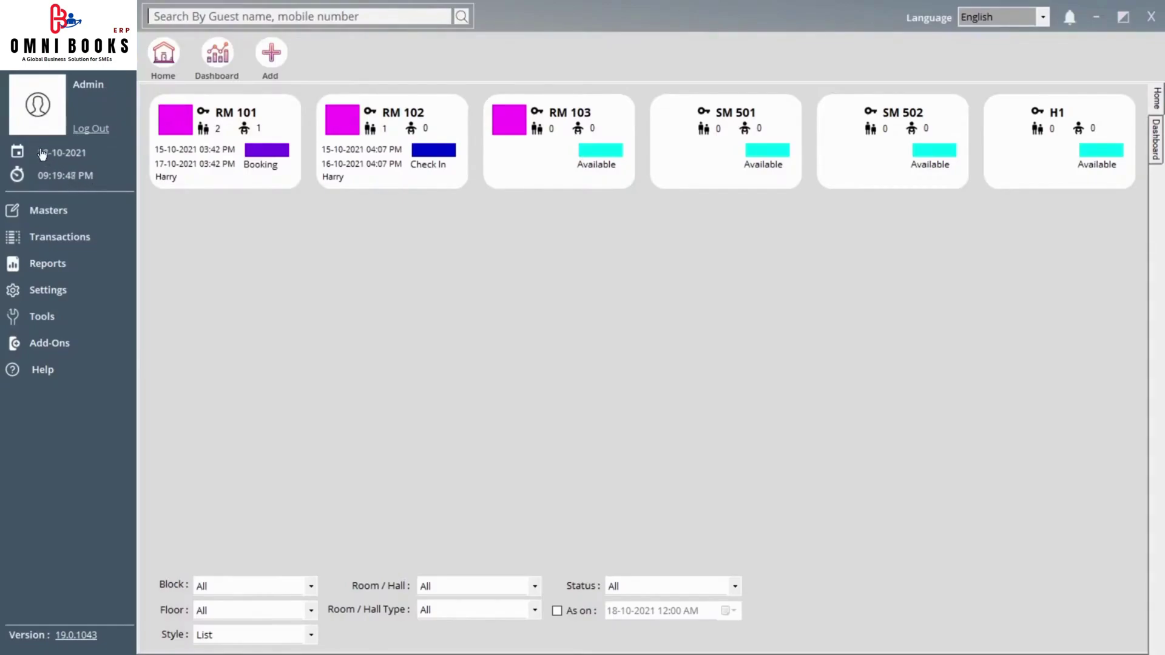
Open the existing Block A record from the saved records of the Block master.
left_click(82, 217)
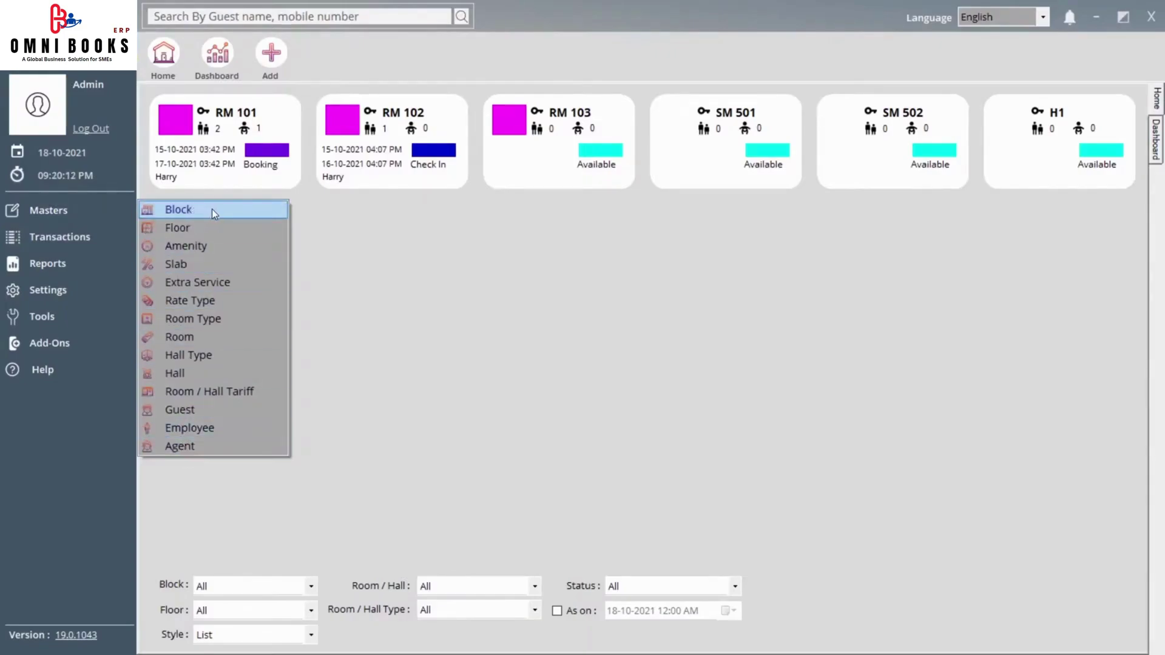
left_click(212, 209)
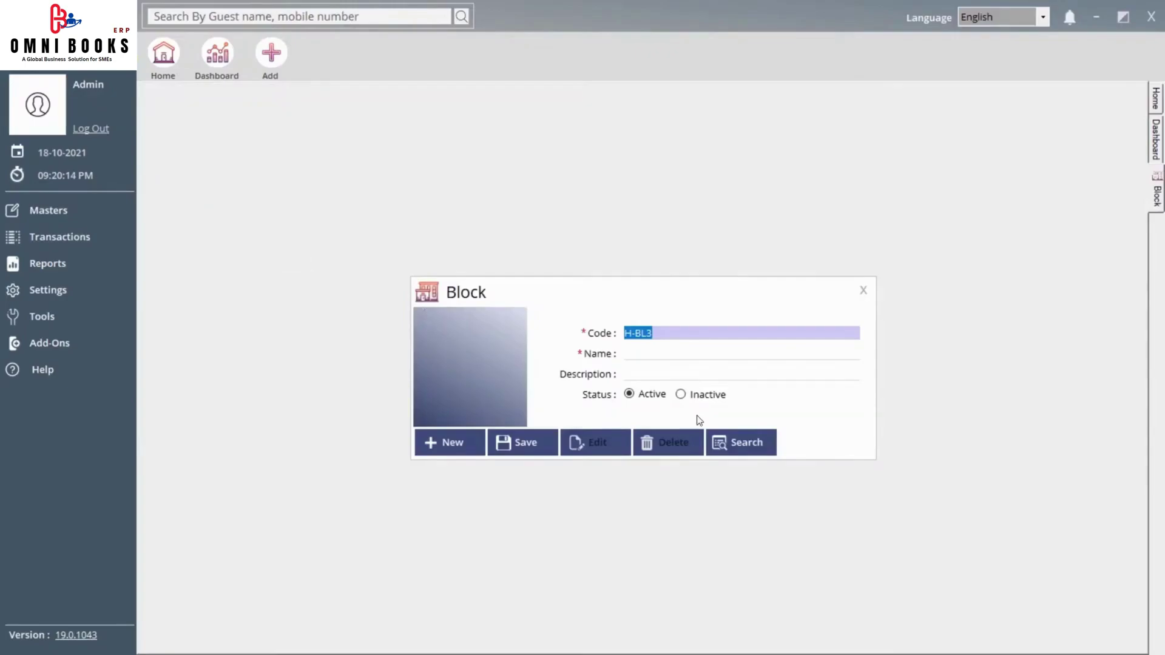
left_click(773, 442)
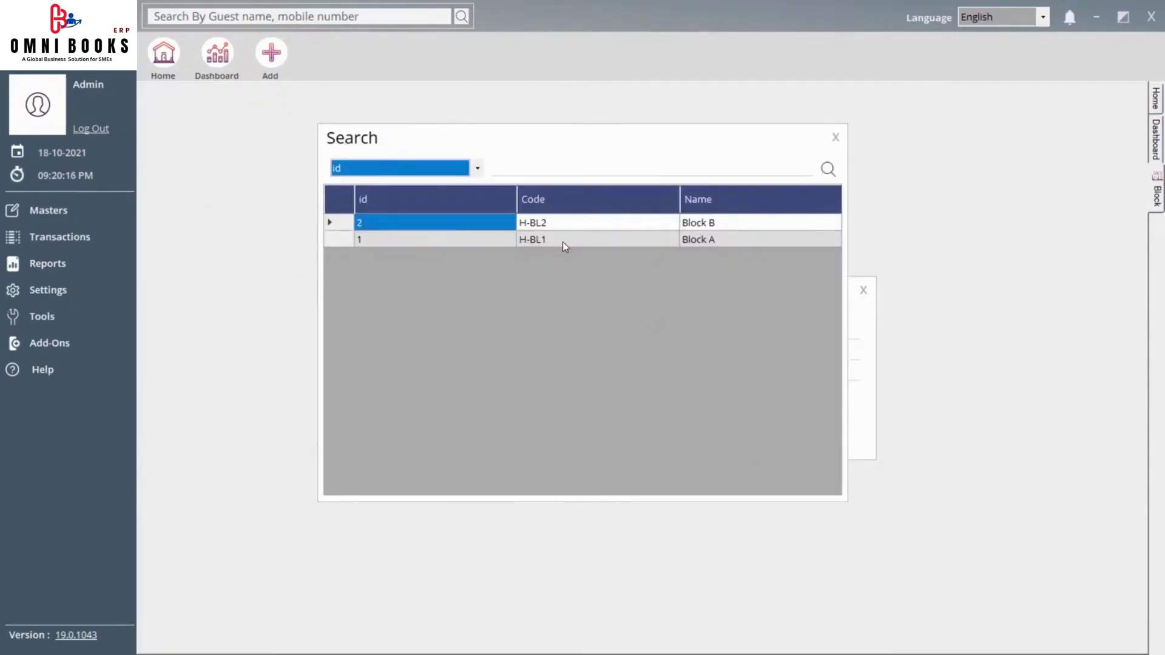
double_click(530, 238)
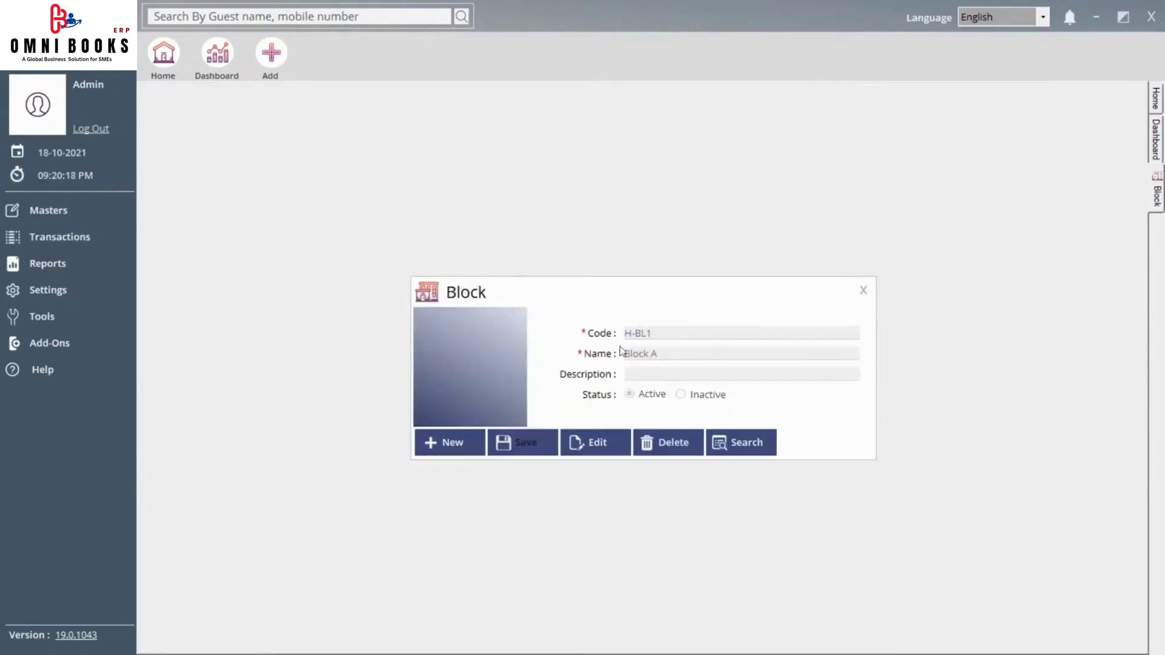
Put the Block A record in edit mode and save it with its existing values, closing the Block form.
left_click(610, 442)
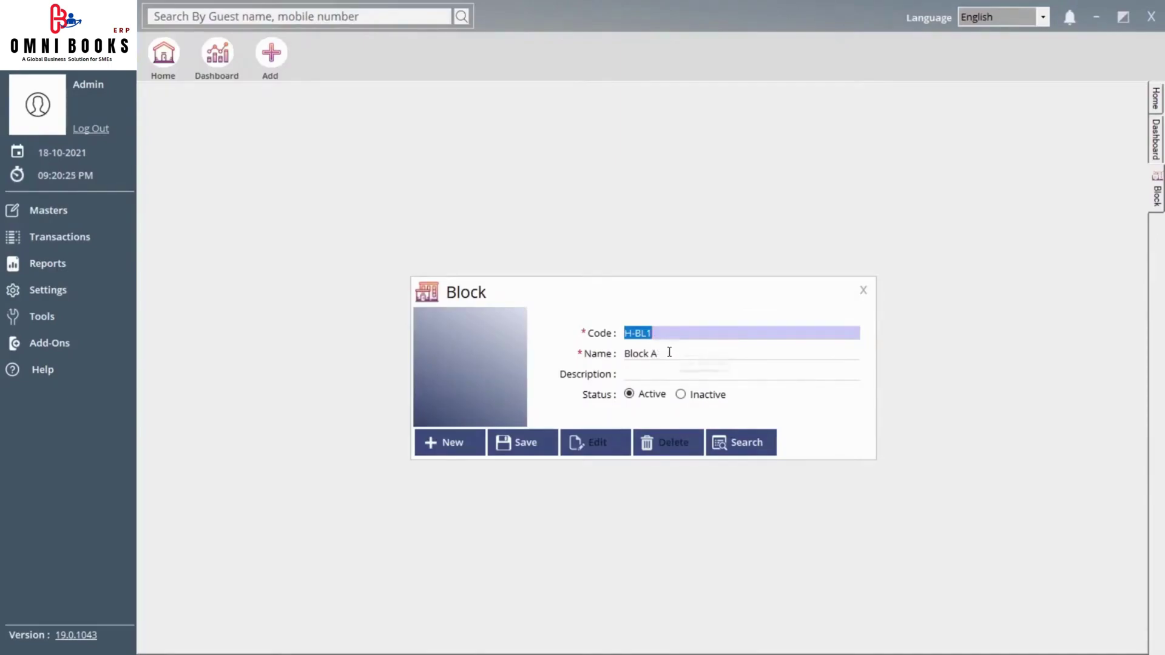
left_click(662, 357)
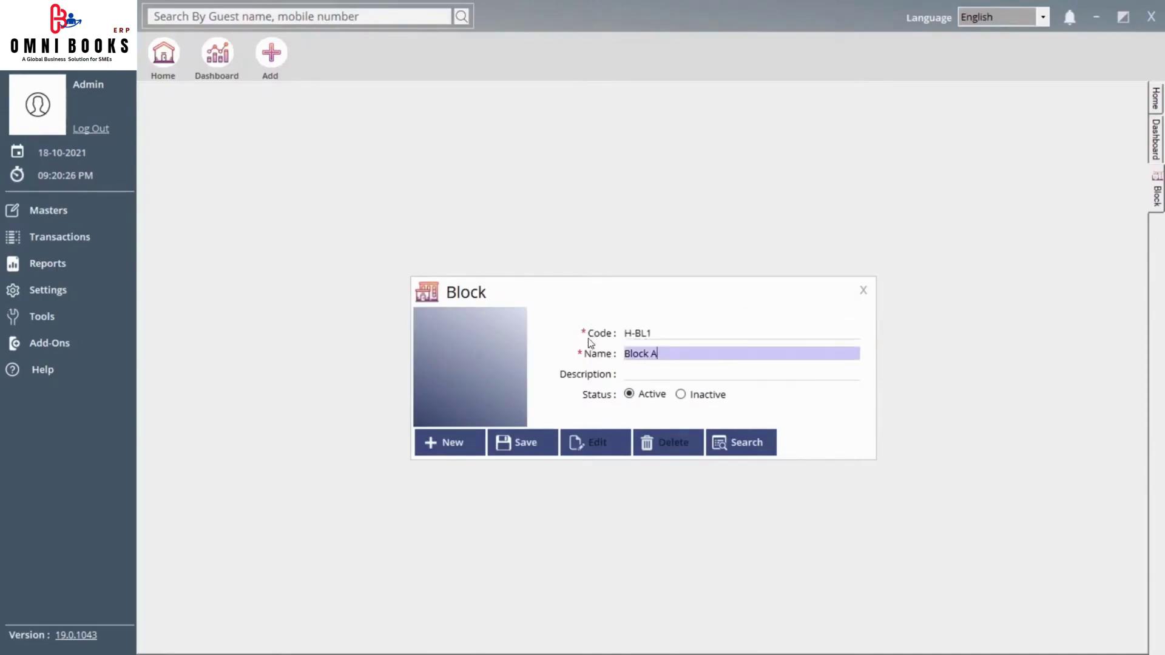
left_click(636, 374)
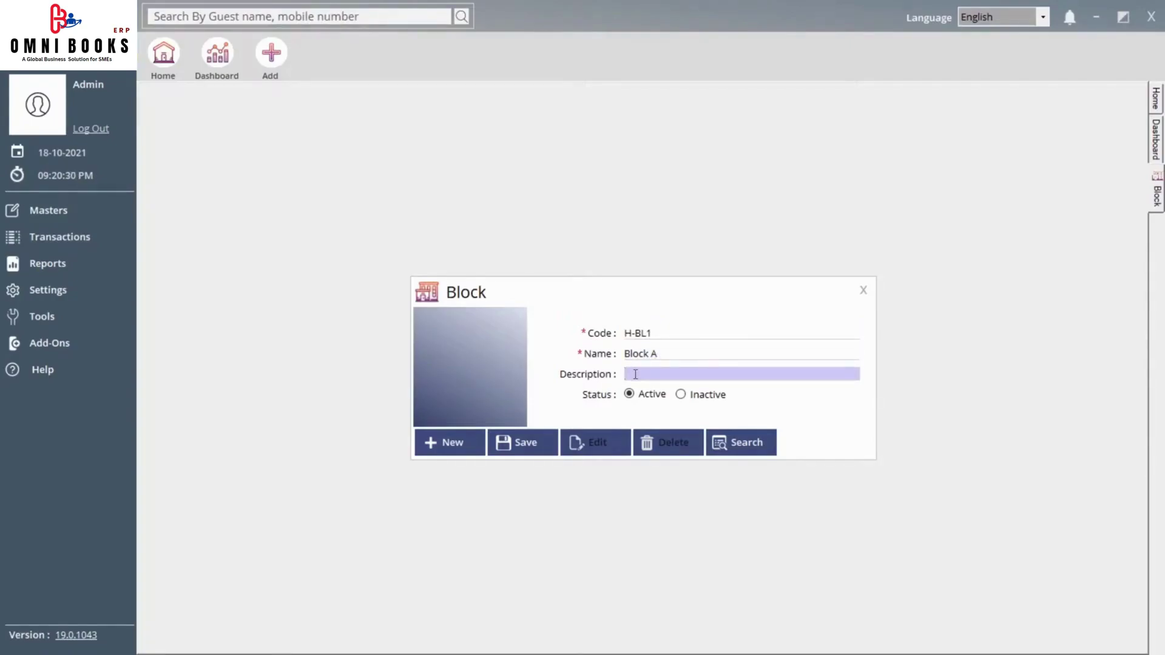
left_click(526, 443)
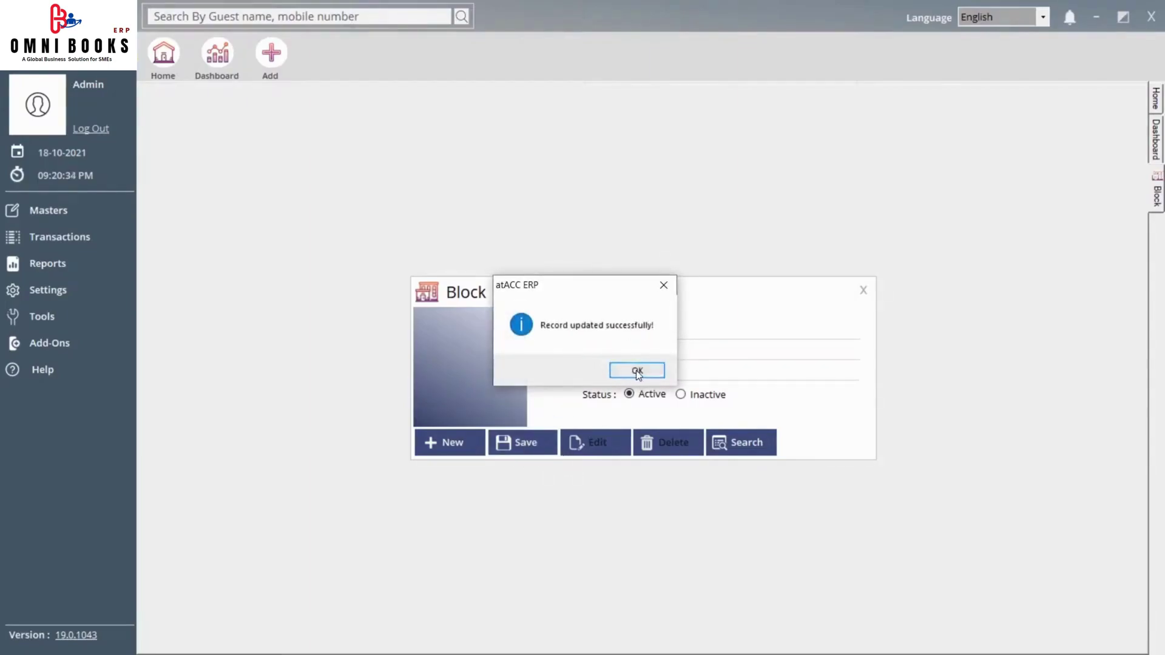
left_click(629, 366)
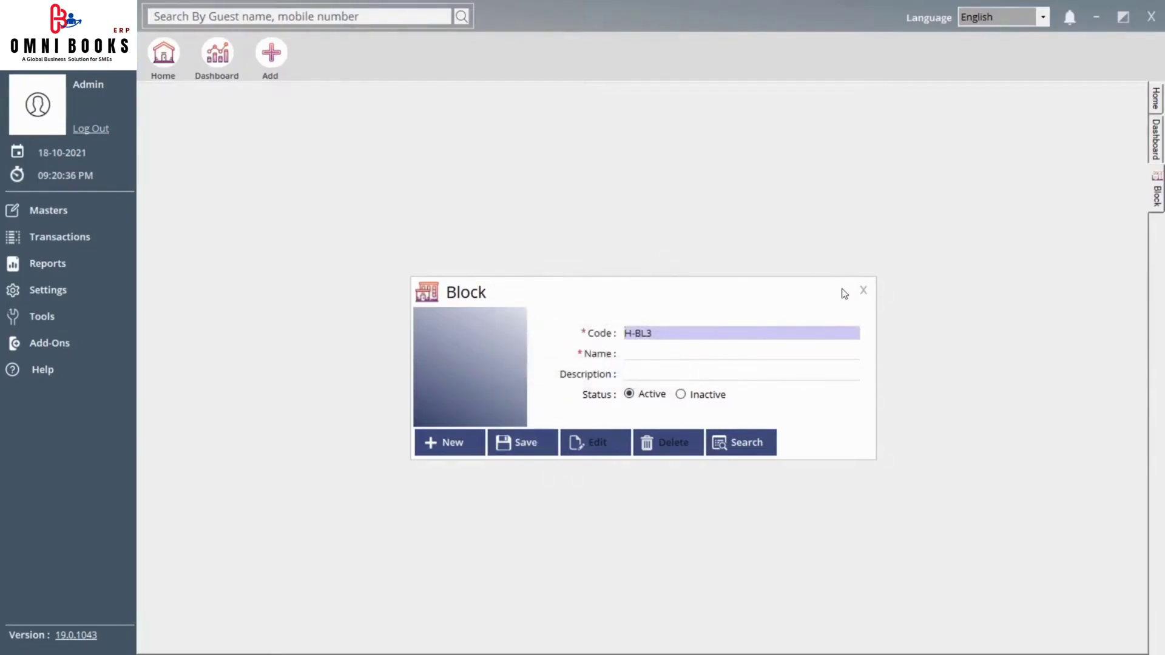
left_click(865, 293)
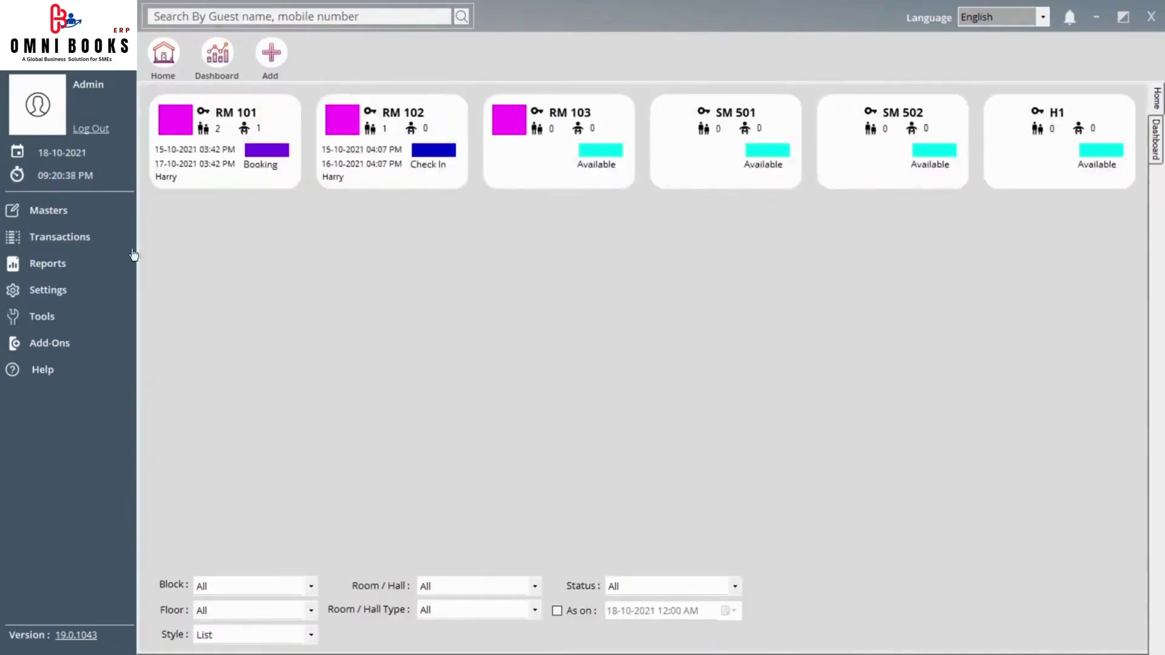
Review the entry fields and saved records of the Floor master, closing it without adding a floor.
left_click(62, 220)
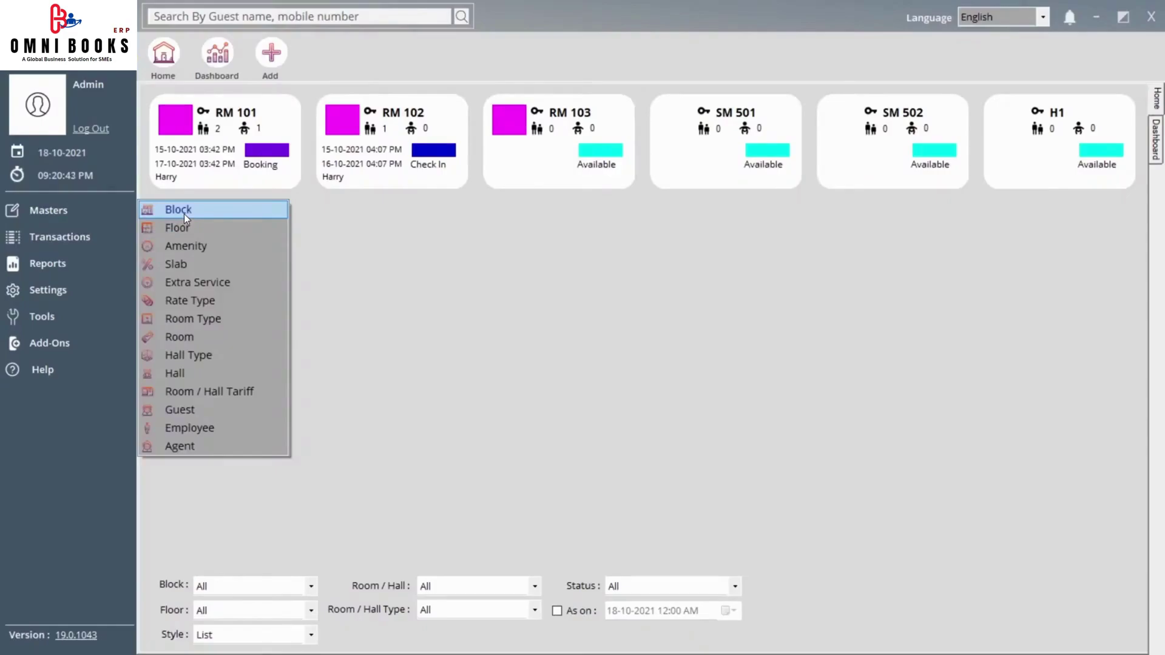
left_click(192, 231)
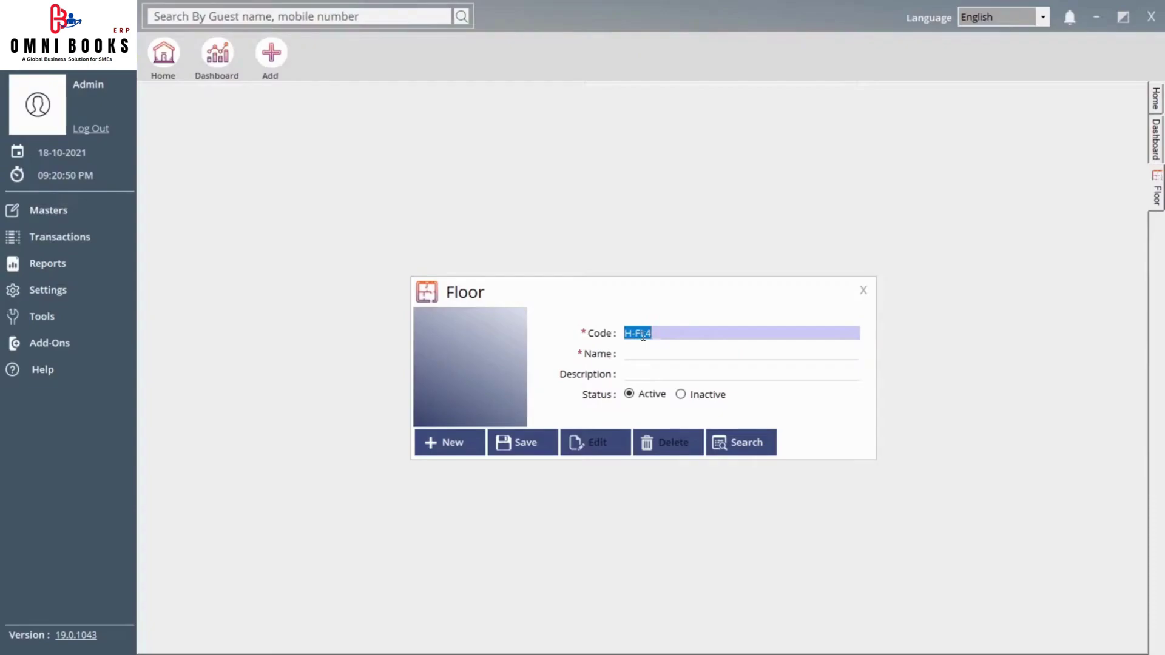
left_click(639, 356)
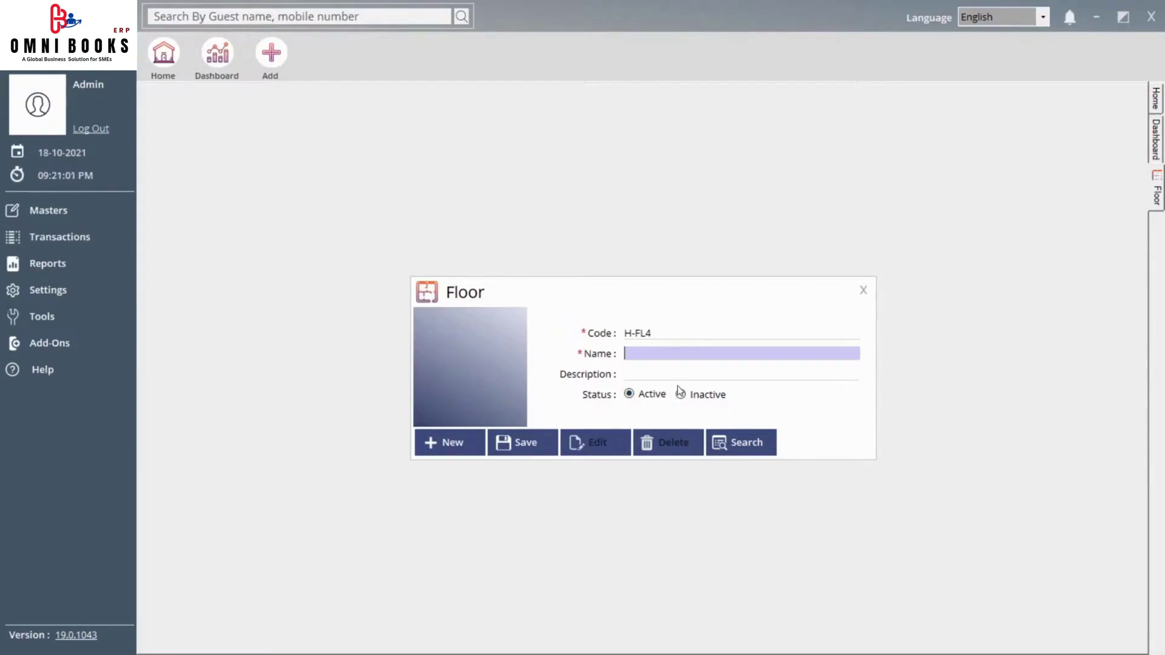
left_click(733, 443)
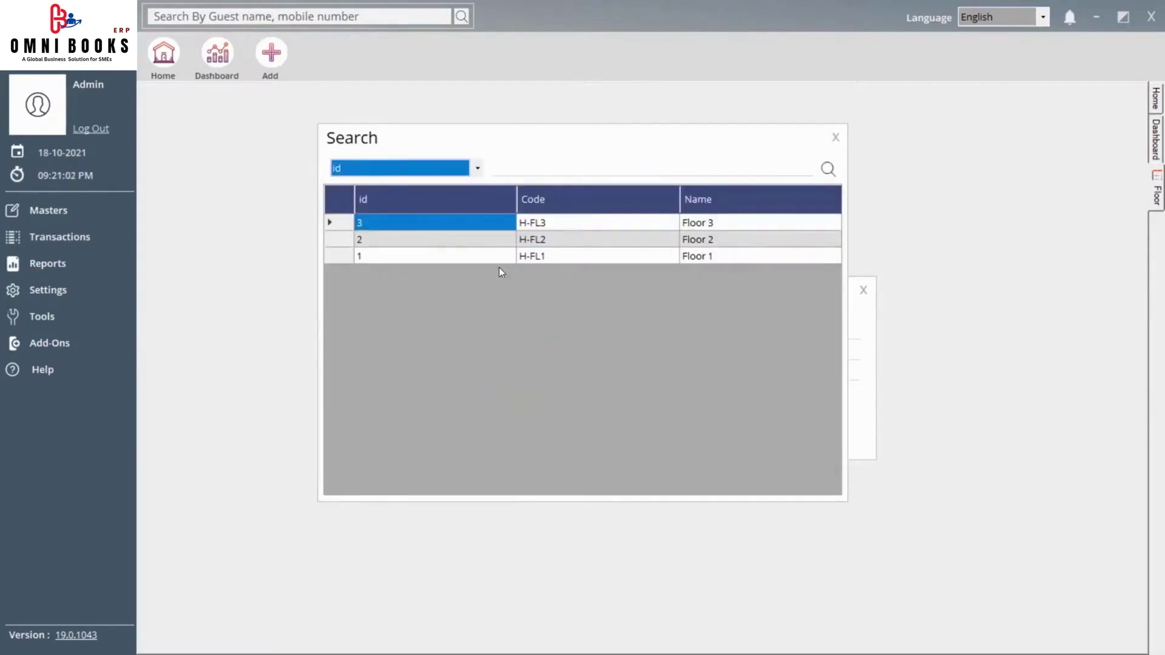
left_click(836, 138)
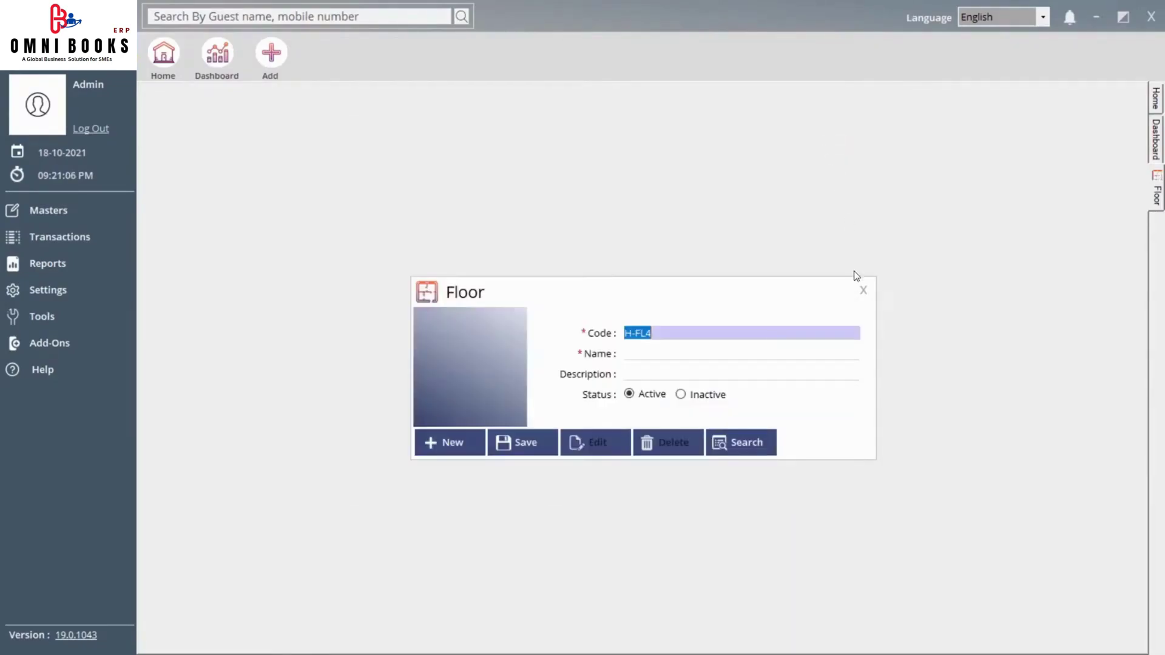
left_click(864, 301)
Review the entry fields and saved records of the Amenity master, closing it without adding an amenity.
left_click(110, 220)
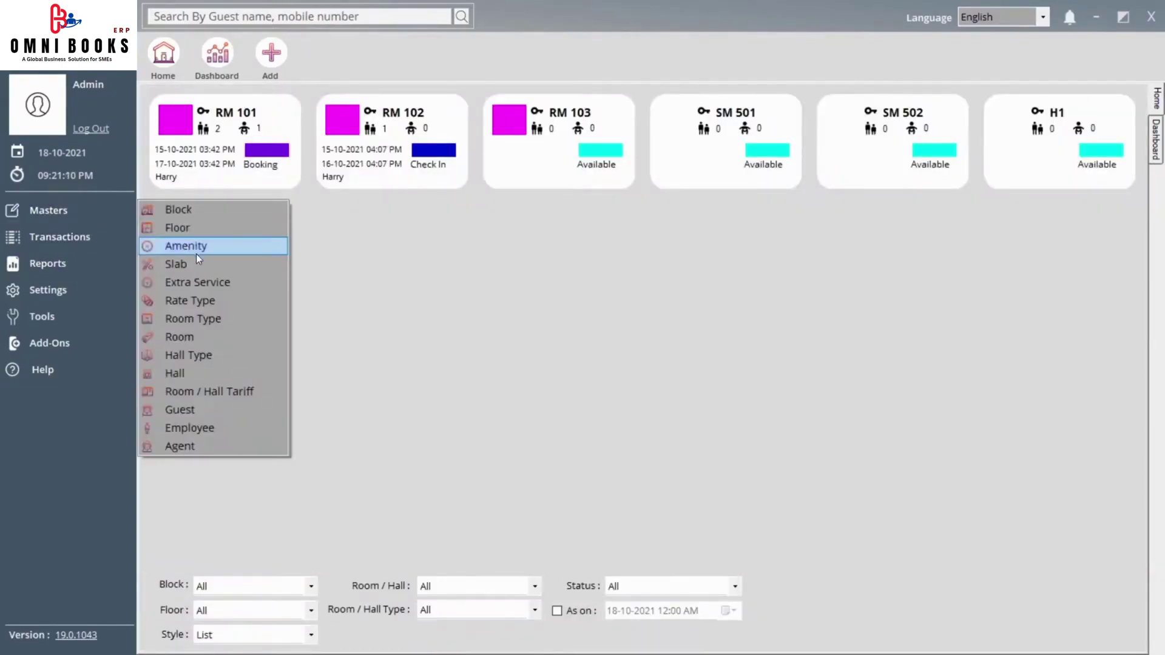
left_click(212, 249)
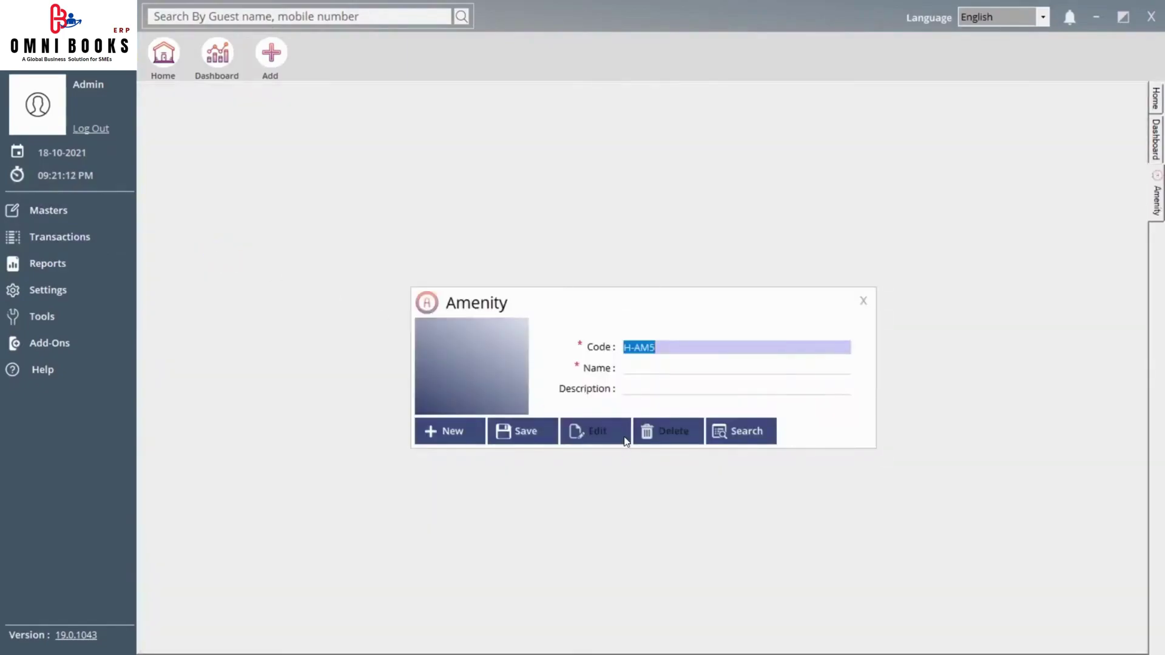
left_click(640, 369)
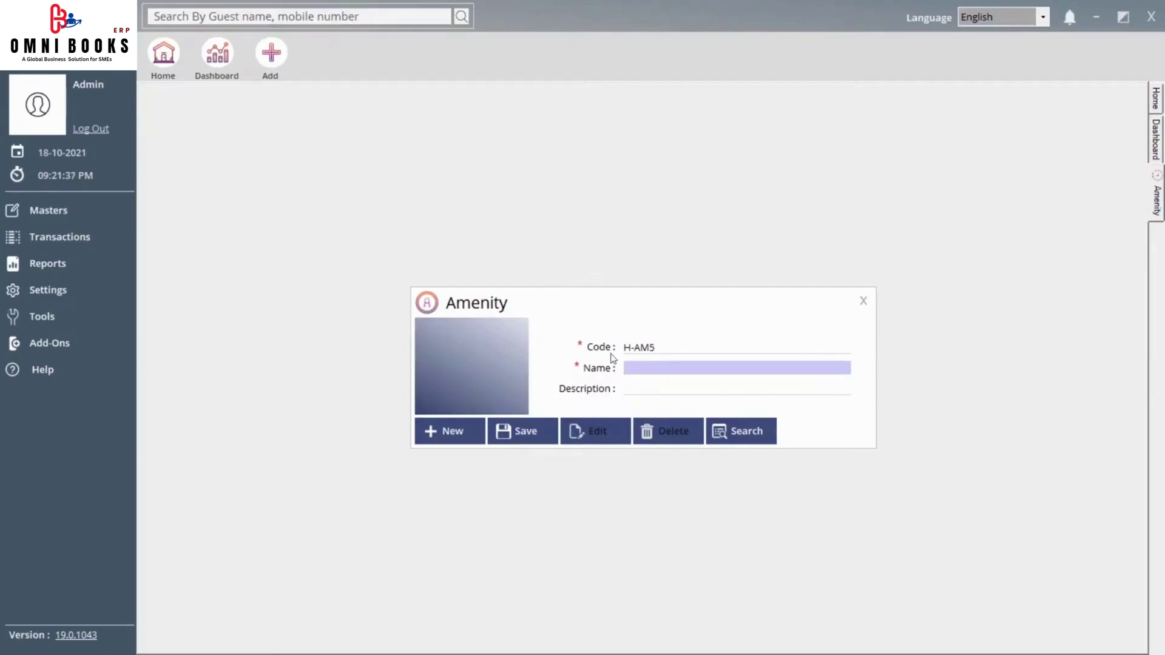
left_click(742, 431)
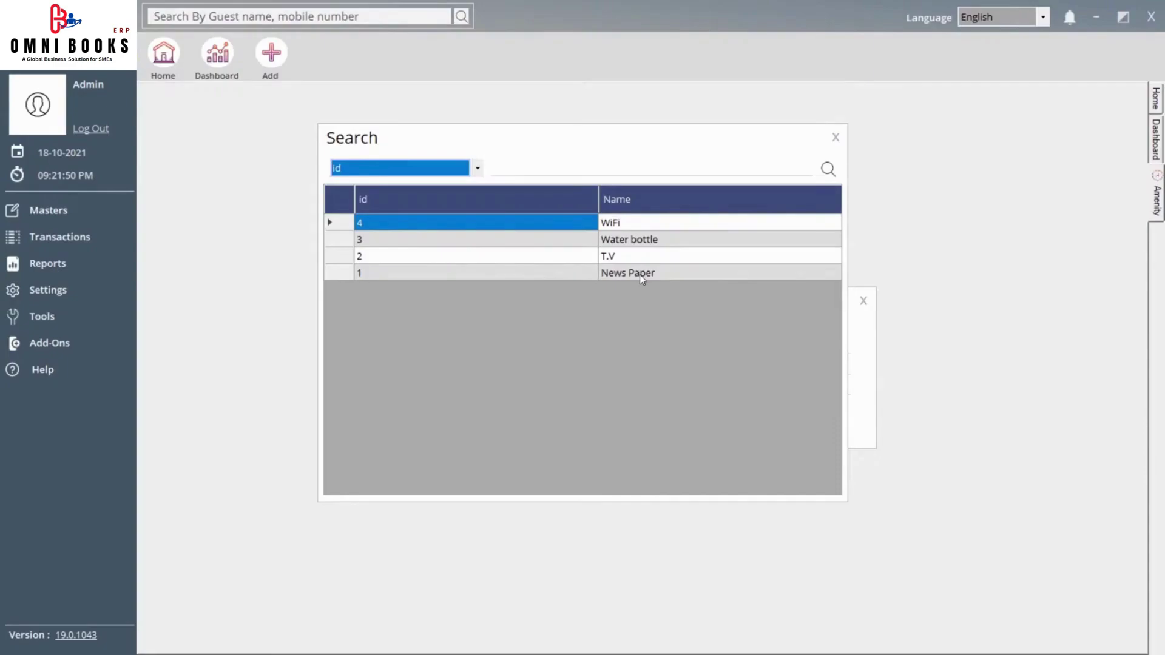
left_click(836, 137)
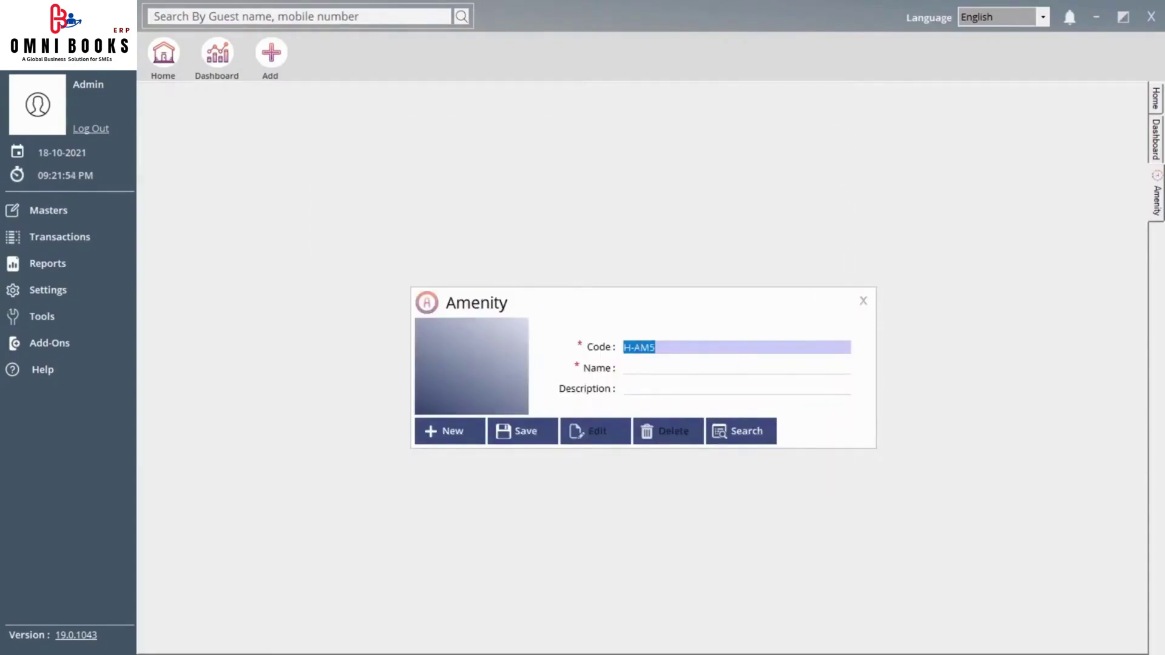
left_click(864, 301)
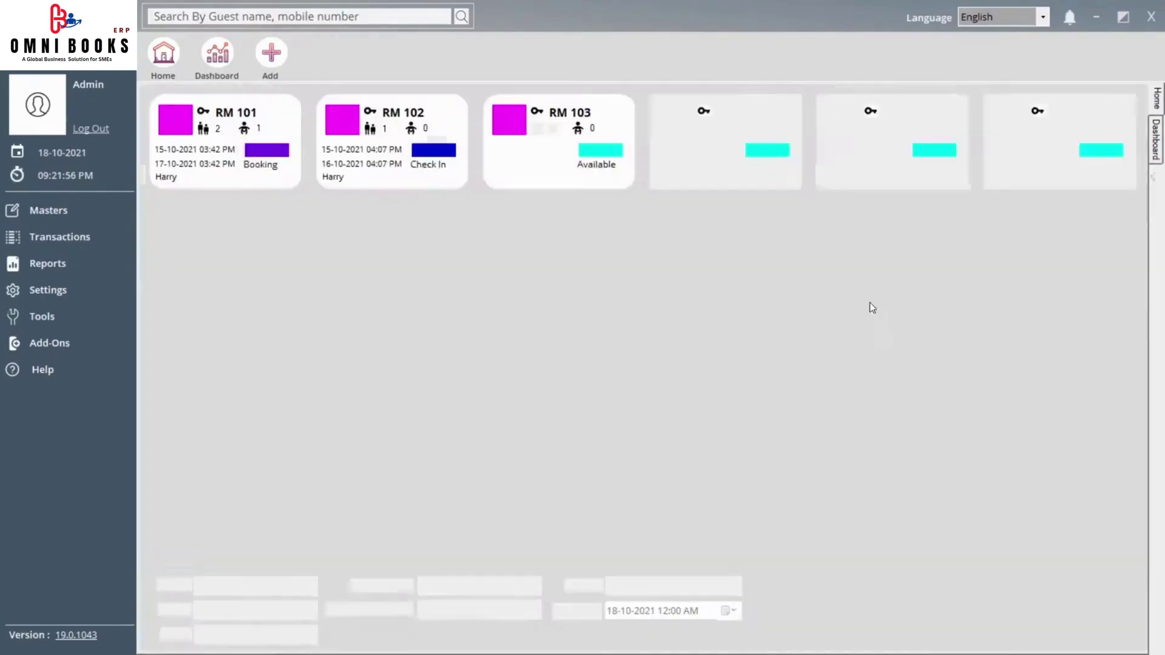
Start a new record in the Slab master with the code A1.
left_click(66, 212)
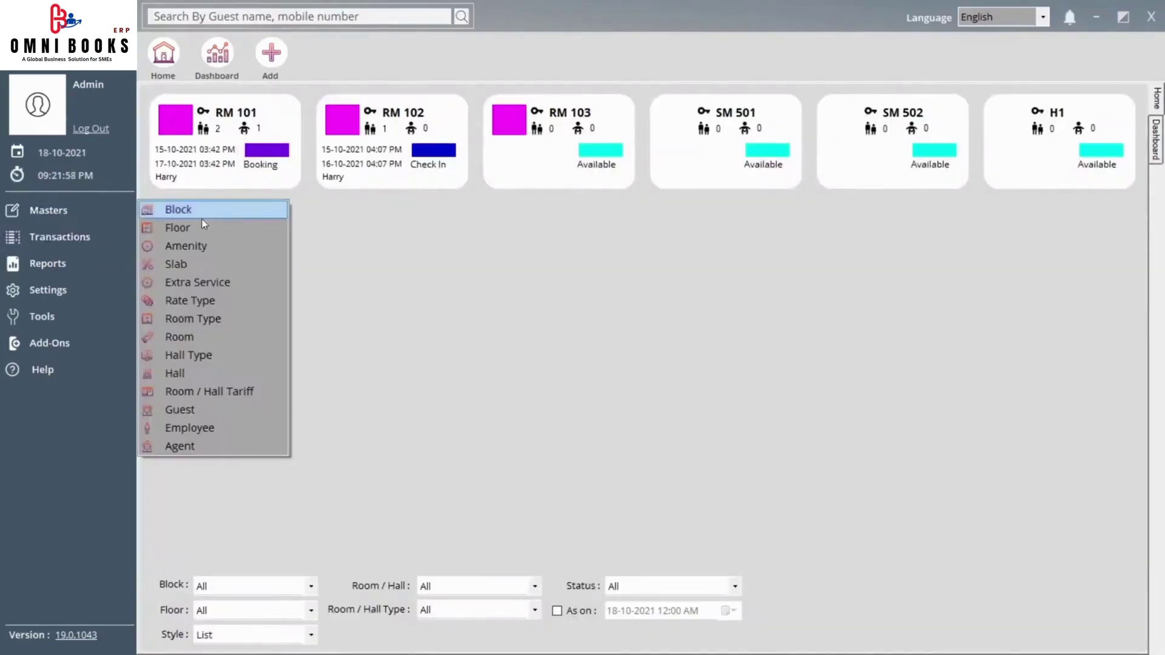
left_click(216, 265)
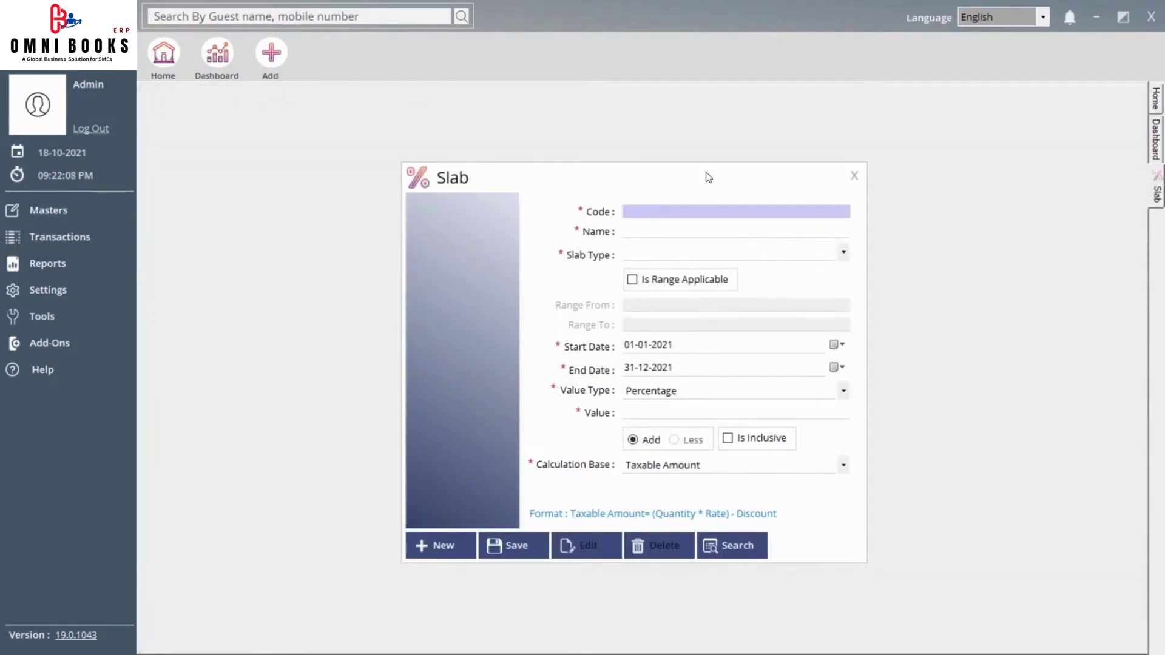
left_click_drag(709, 178, 697, 176)
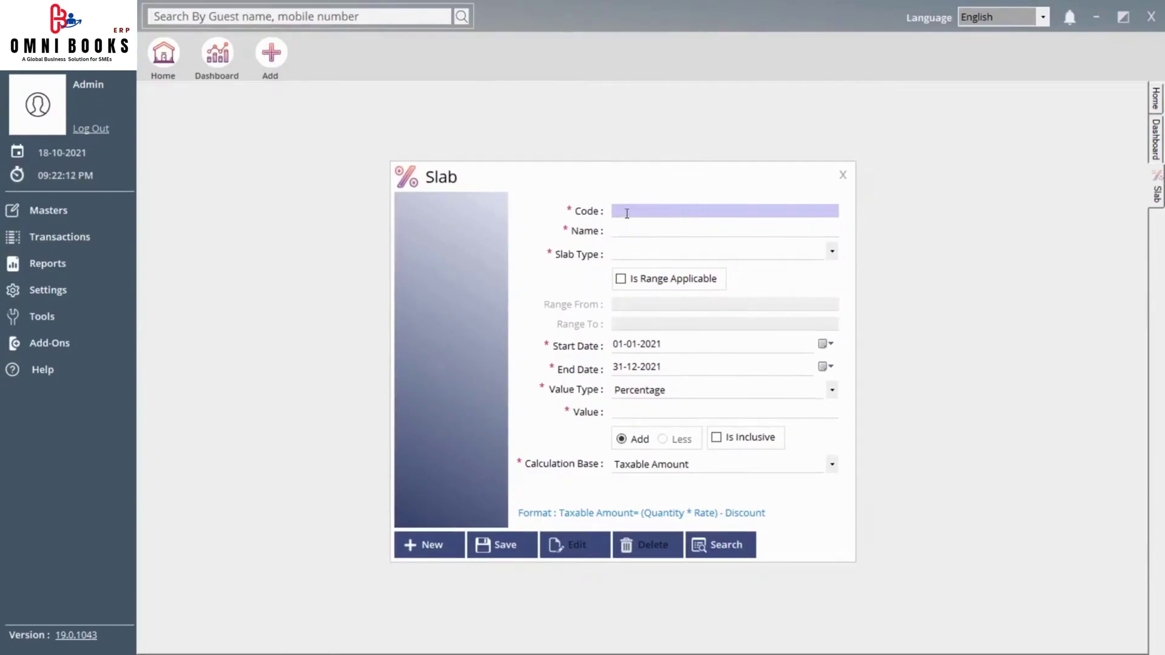
type("asd")
key("ctrl+a")
type("A1")
key("Tab")
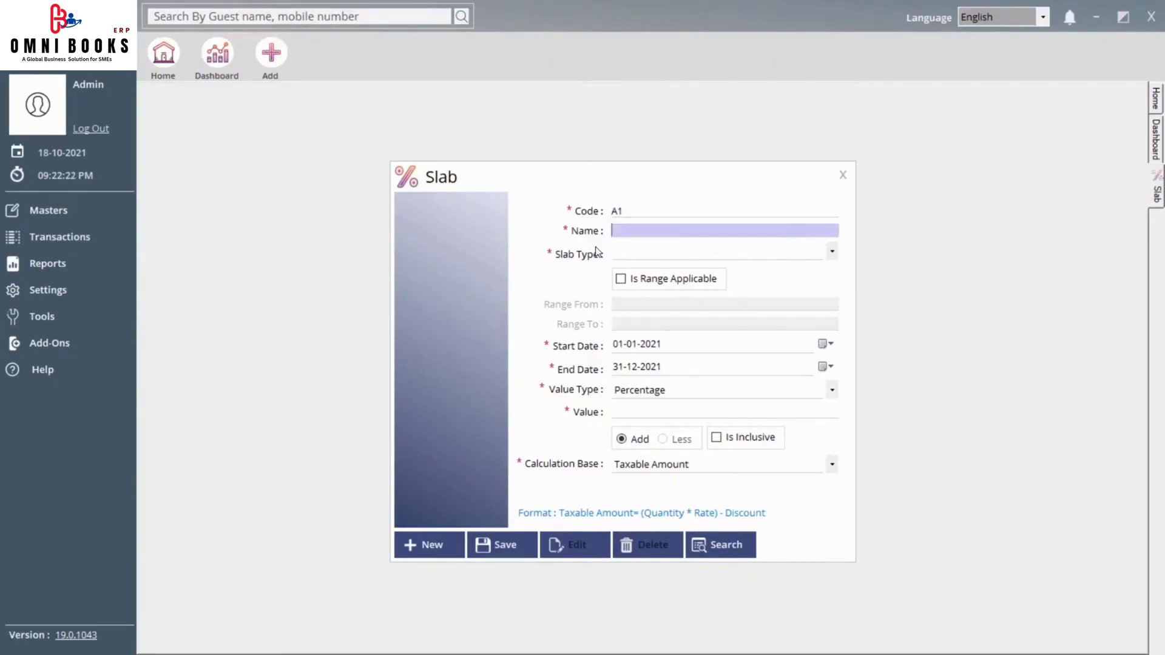
Examine the choices offered for the new slab's Slab Type and Calculation Base, leaving both unchanged.
left_click(625, 253)
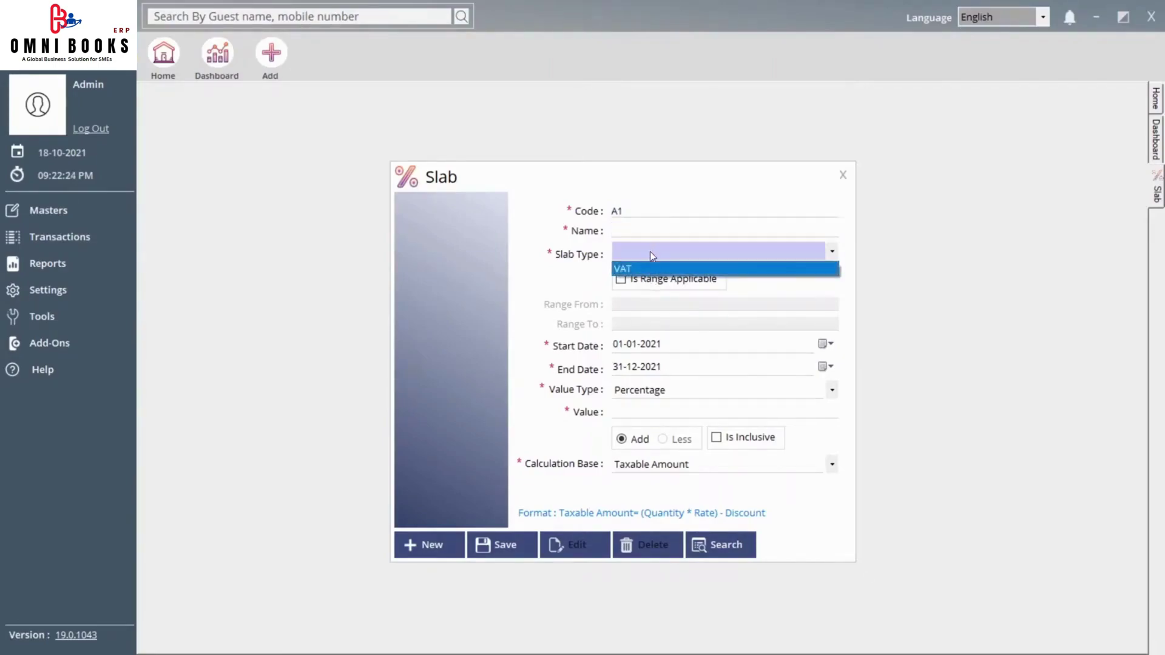
left_click(592, 273)
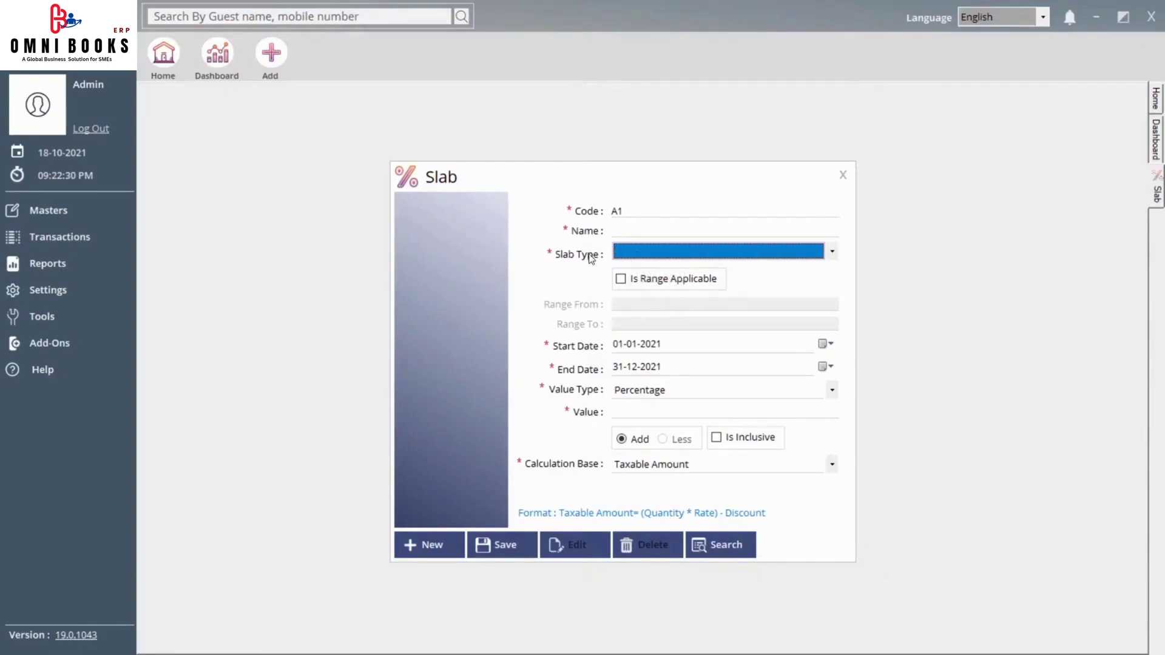
left_click(660, 254)
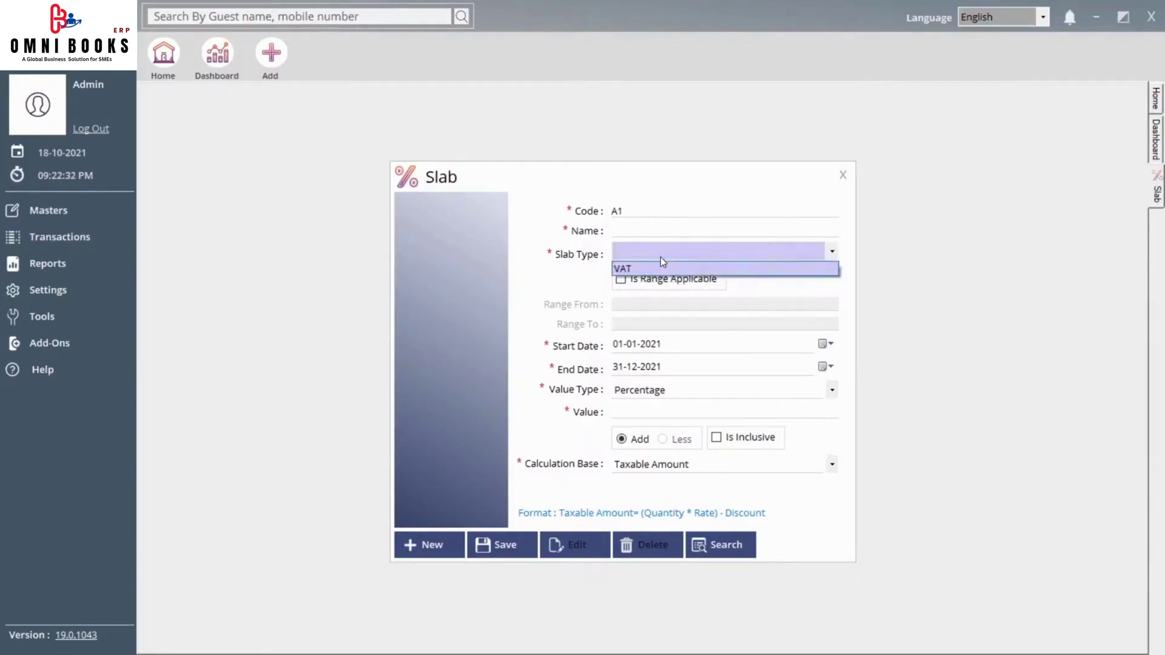
left_click(647, 287)
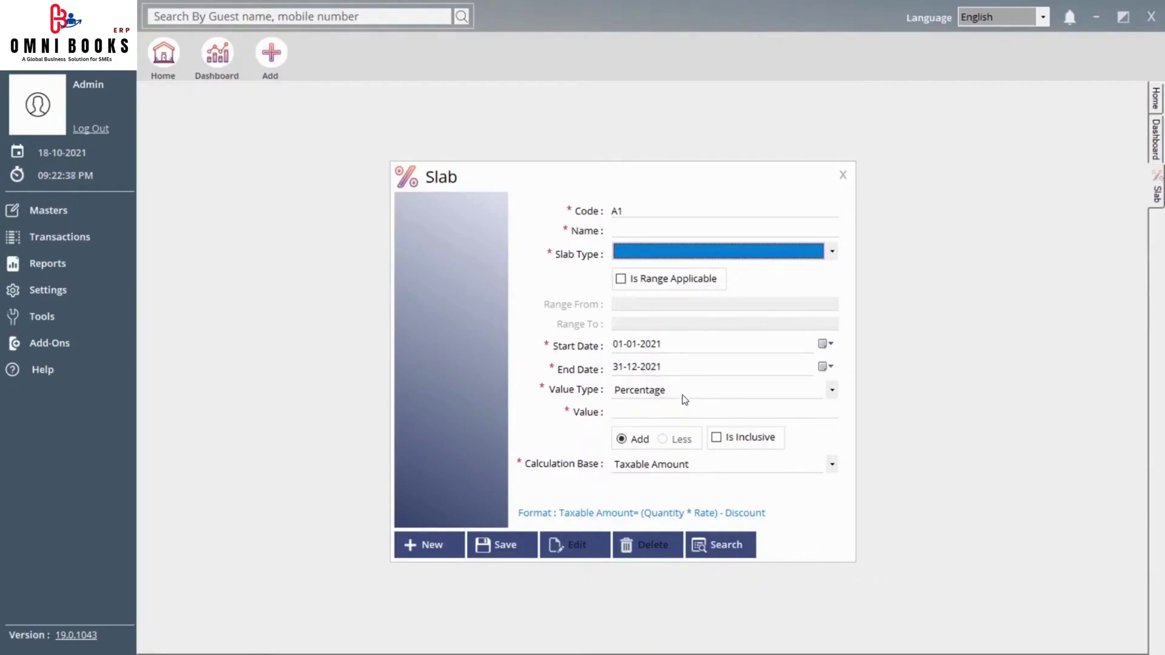
left_click(662, 411)
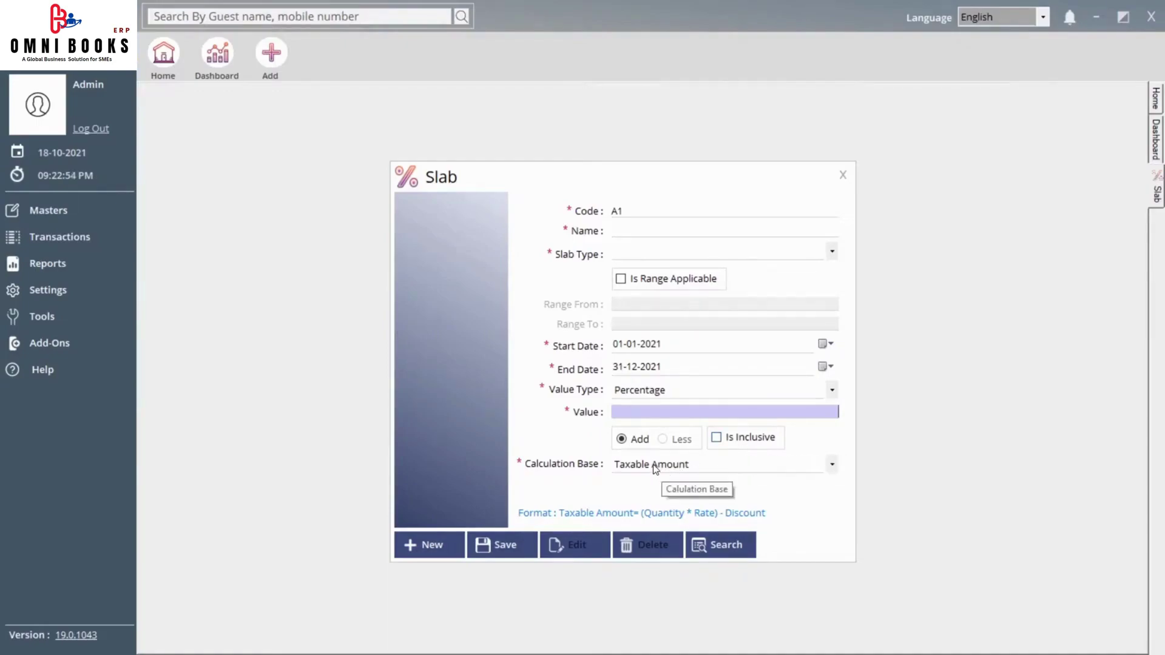
left_click(688, 465)
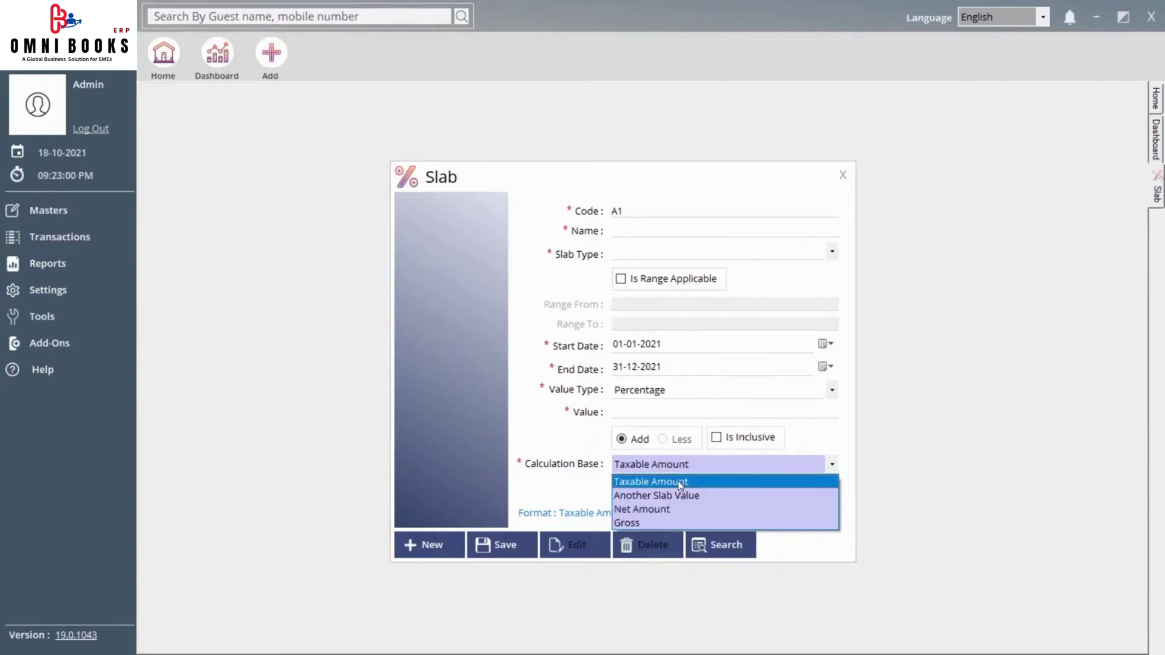
left_click(571, 485)
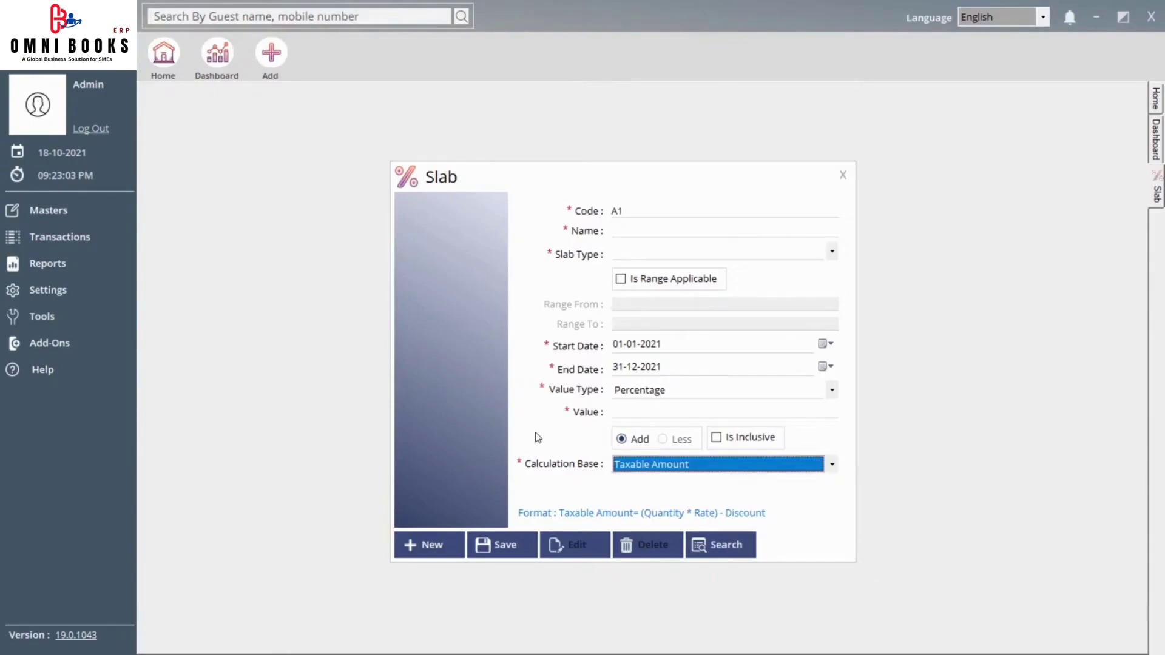
View the saved Vat% slab record and close the Slab form.
left_click(723, 545)
double_click(687, 230)
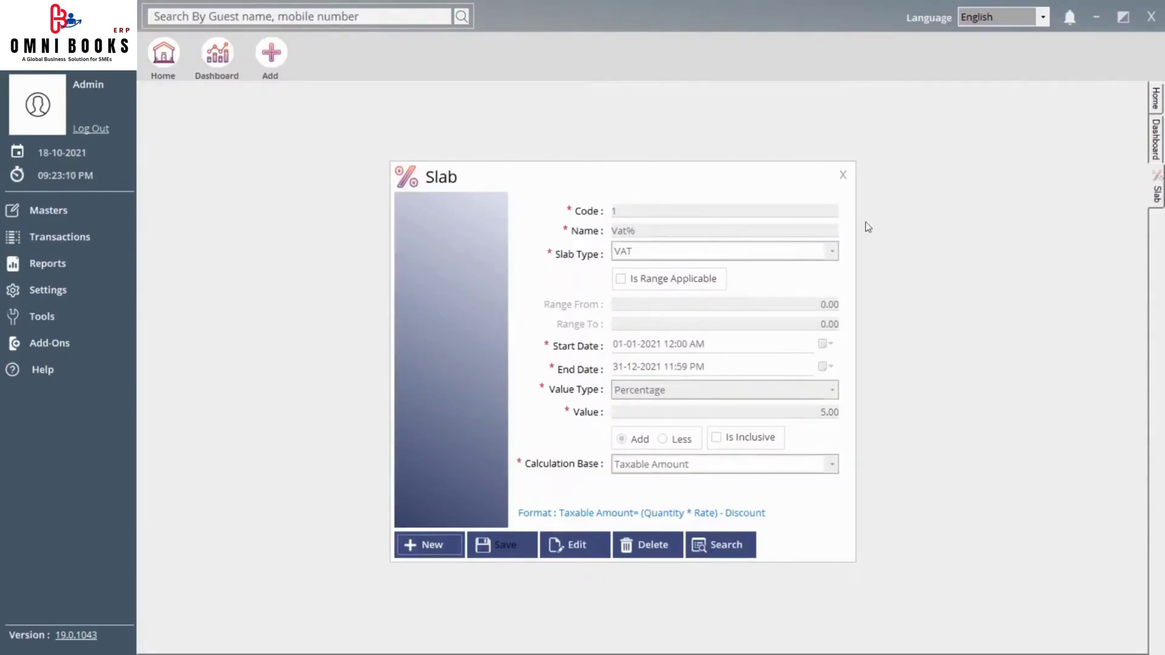
left_click(843, 174)
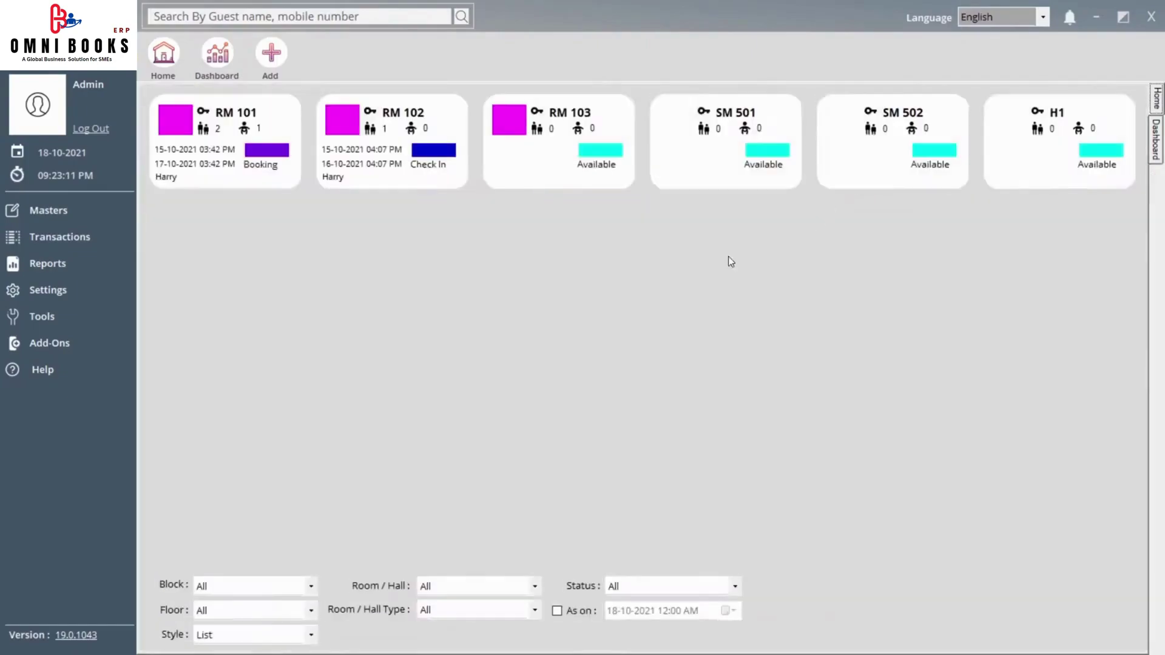
Review the saved records of the Extra Service master and the choices for Type, keeping it at Default.
left_click(116, 210)
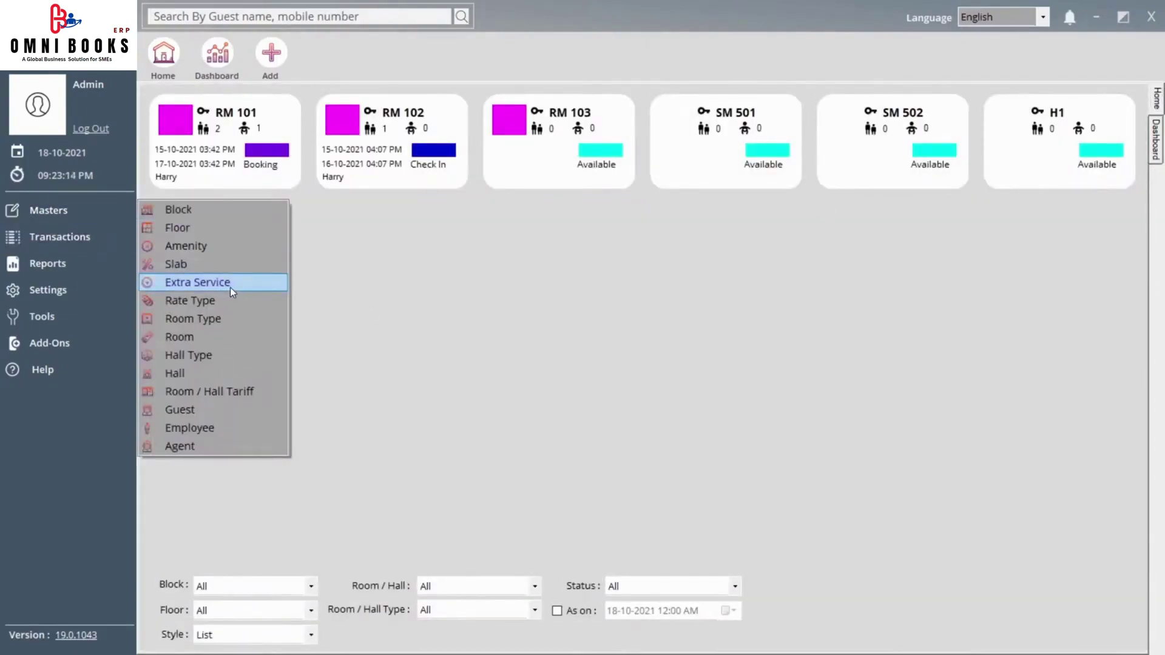
left_click(242, 286)
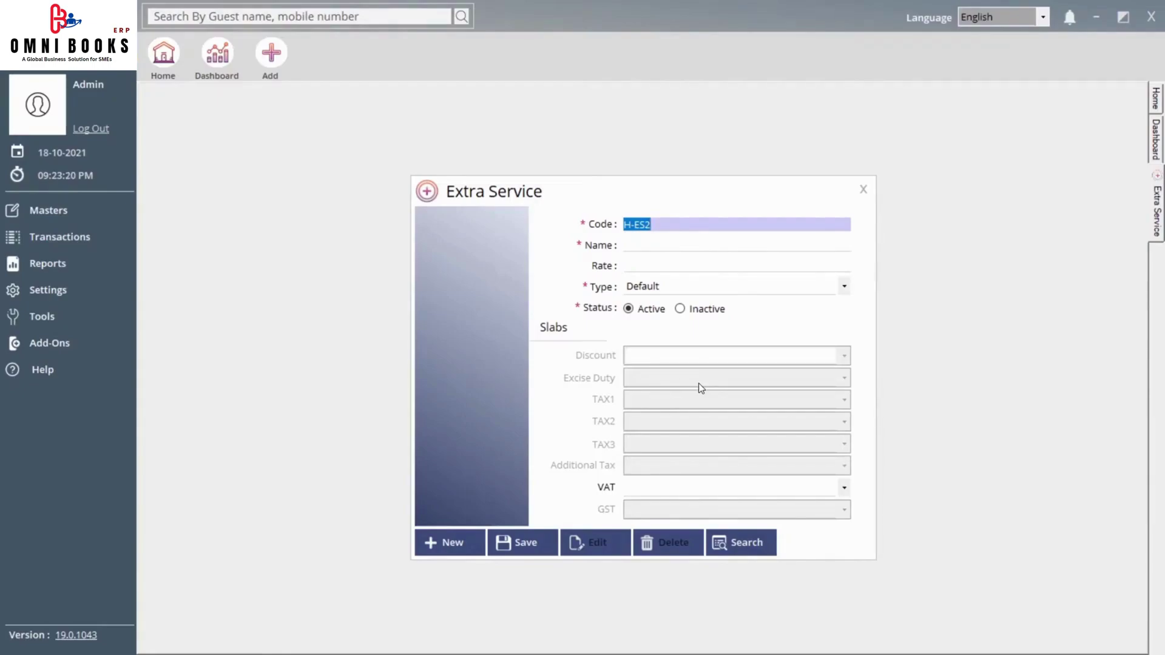
left_click(740, 542)
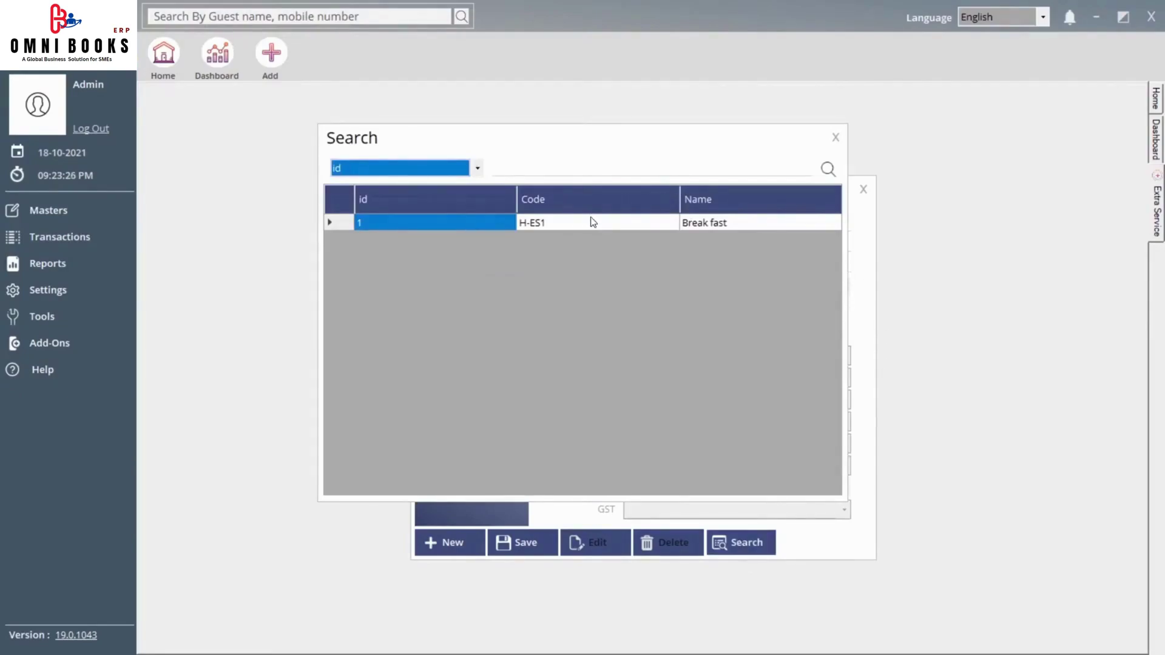
left_click(832, 138)
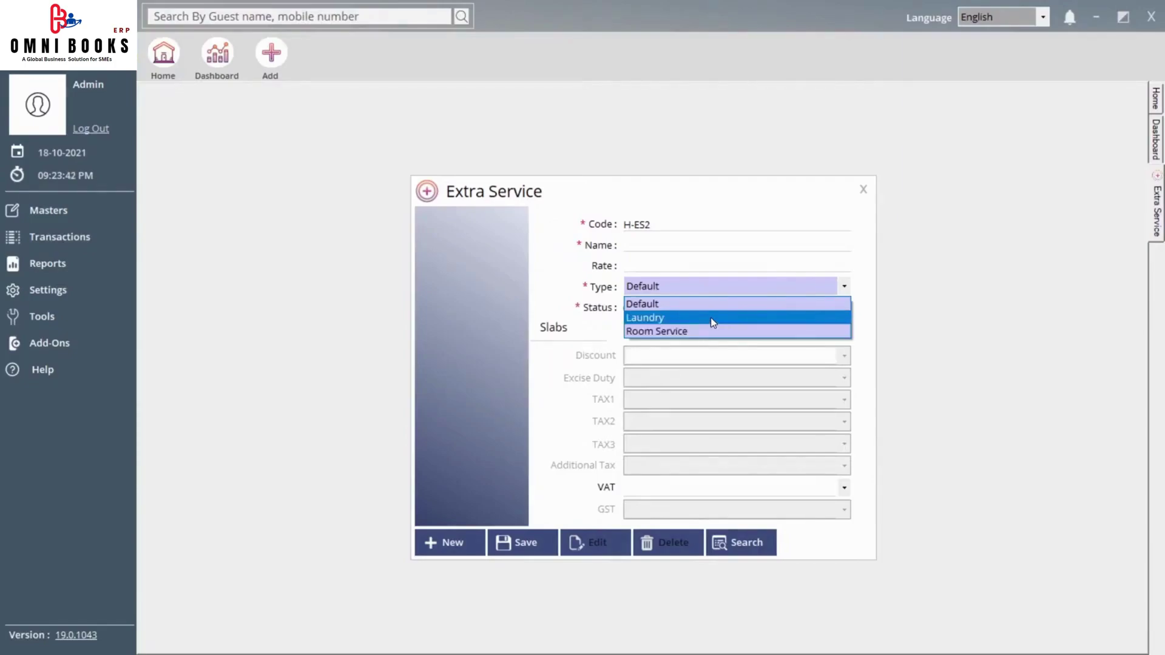
left_click(634, 304)
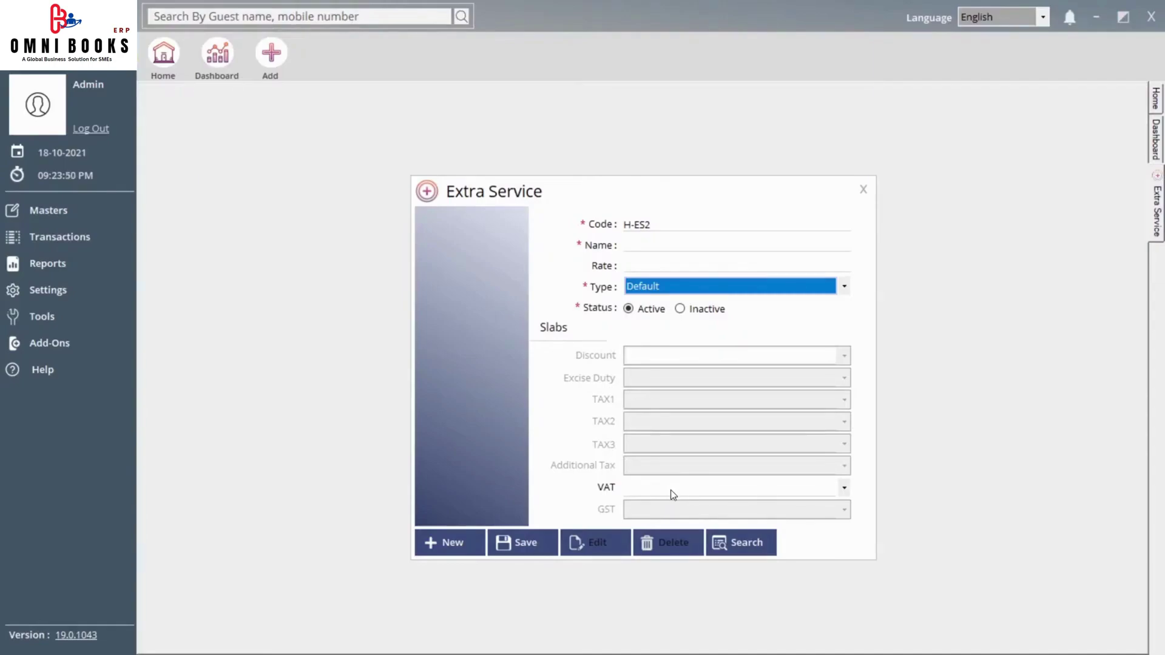
View the saved Break fast extra service record and close the Extra Service form.
left_click(764, 538)
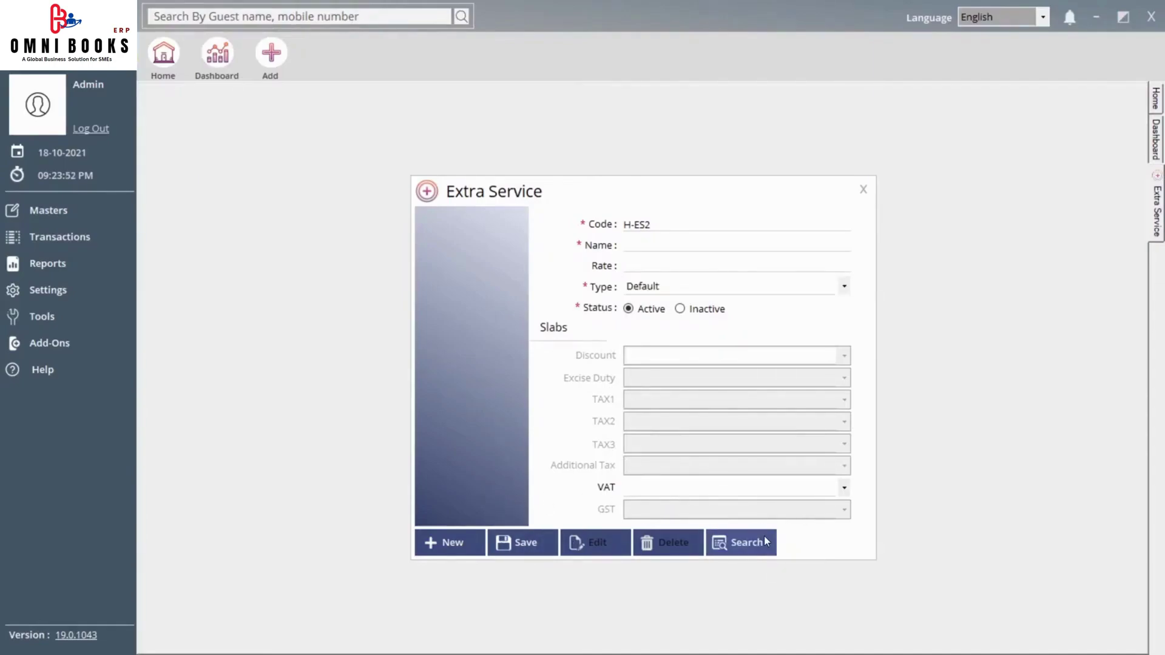
double_click(755, 228)
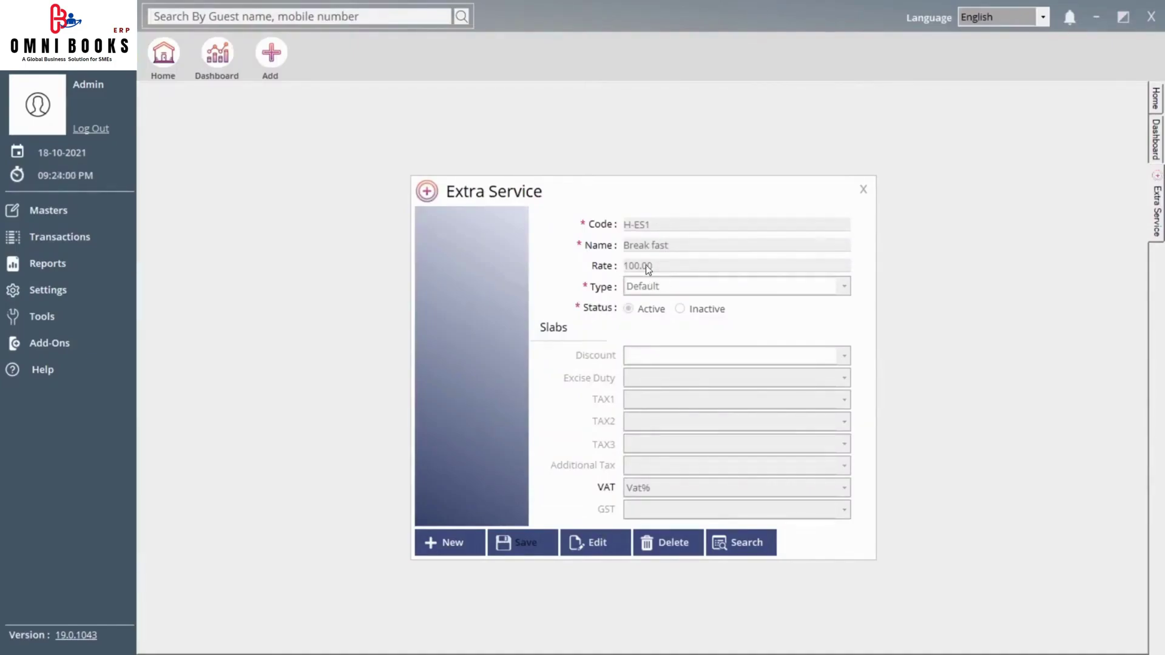
left_click(864, 189)
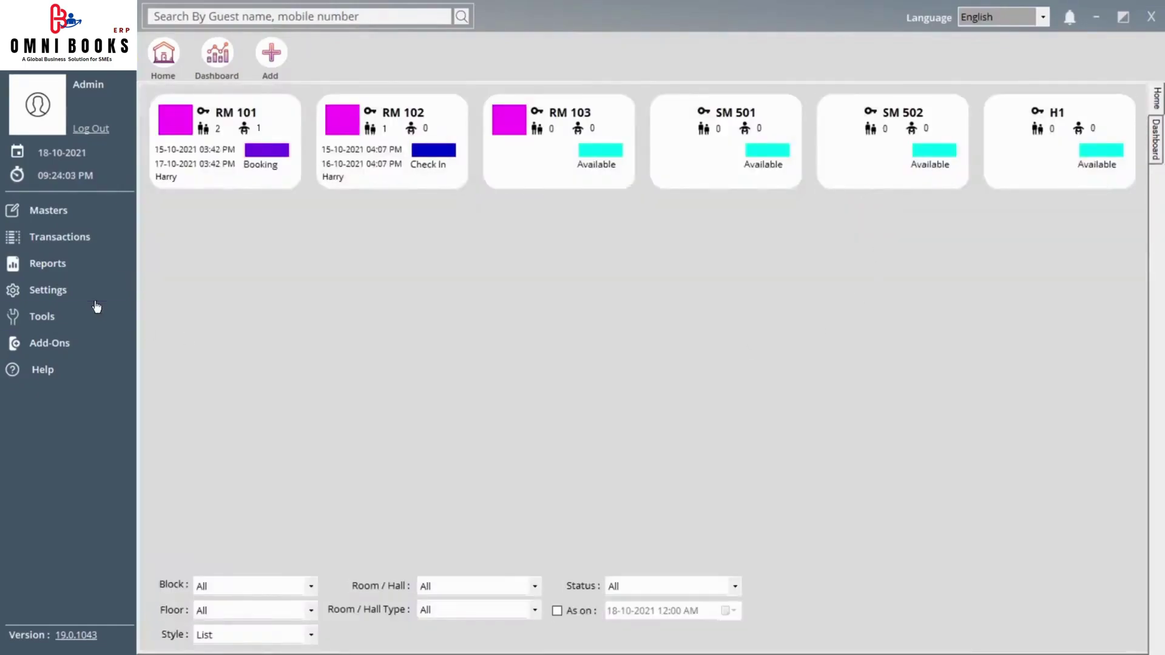
Review the saved records of the Rate Type master and close it without adding a rate type.
left_click(92, 219)
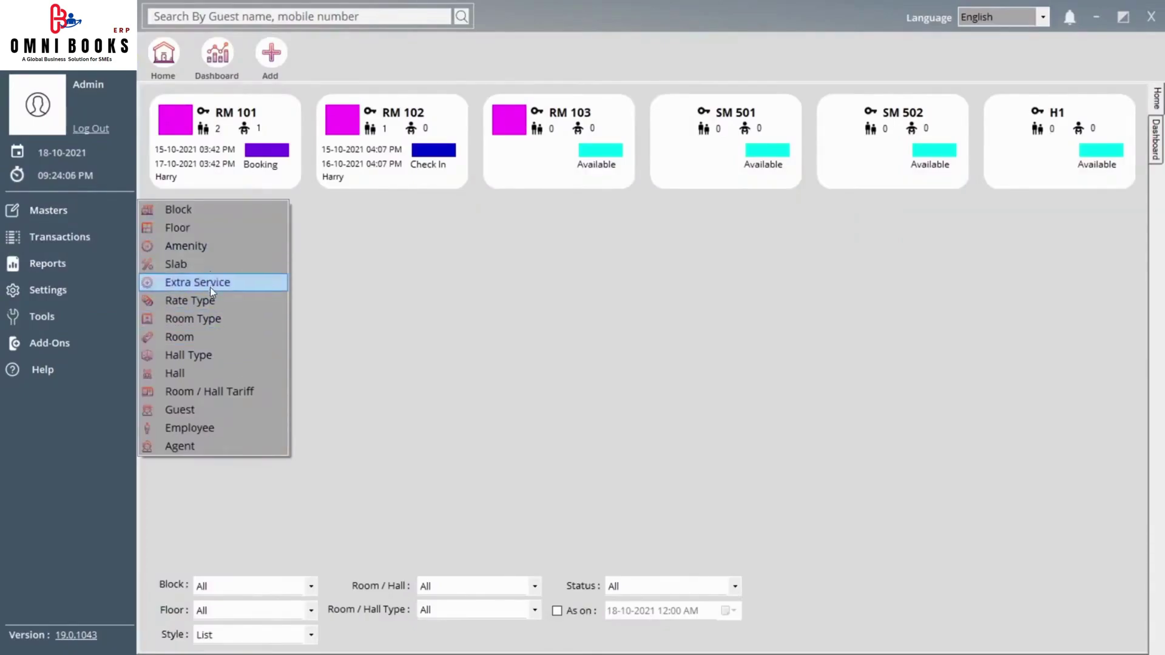
left_click(212, 304)
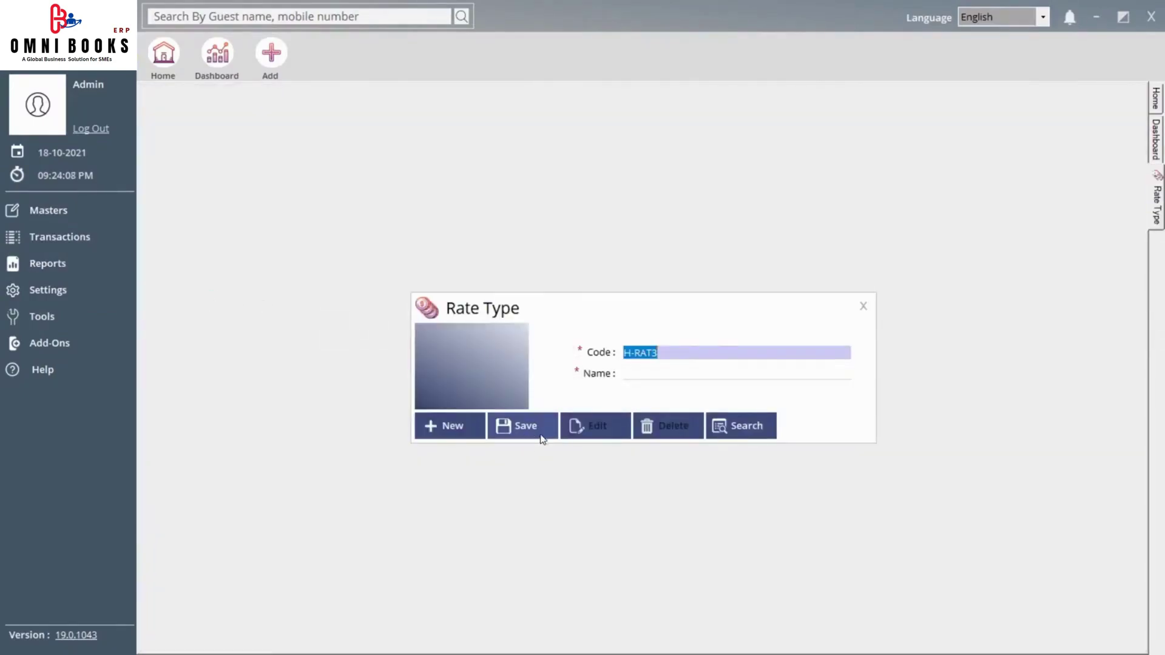
left_click(723, 425)
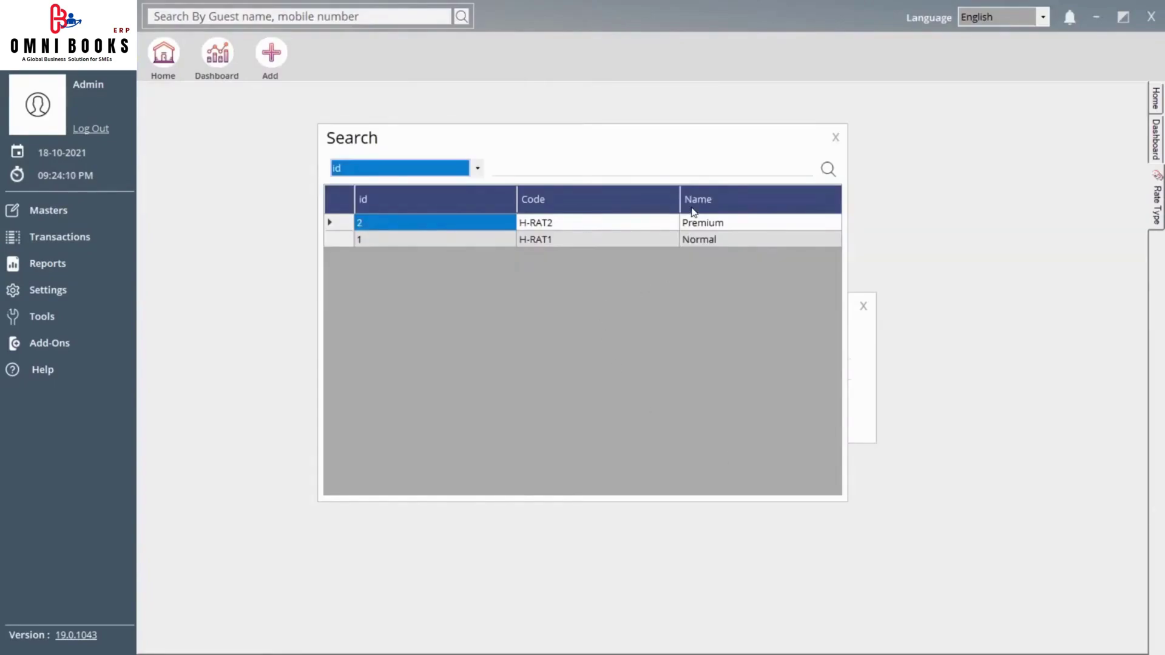
left_click(833, 138)
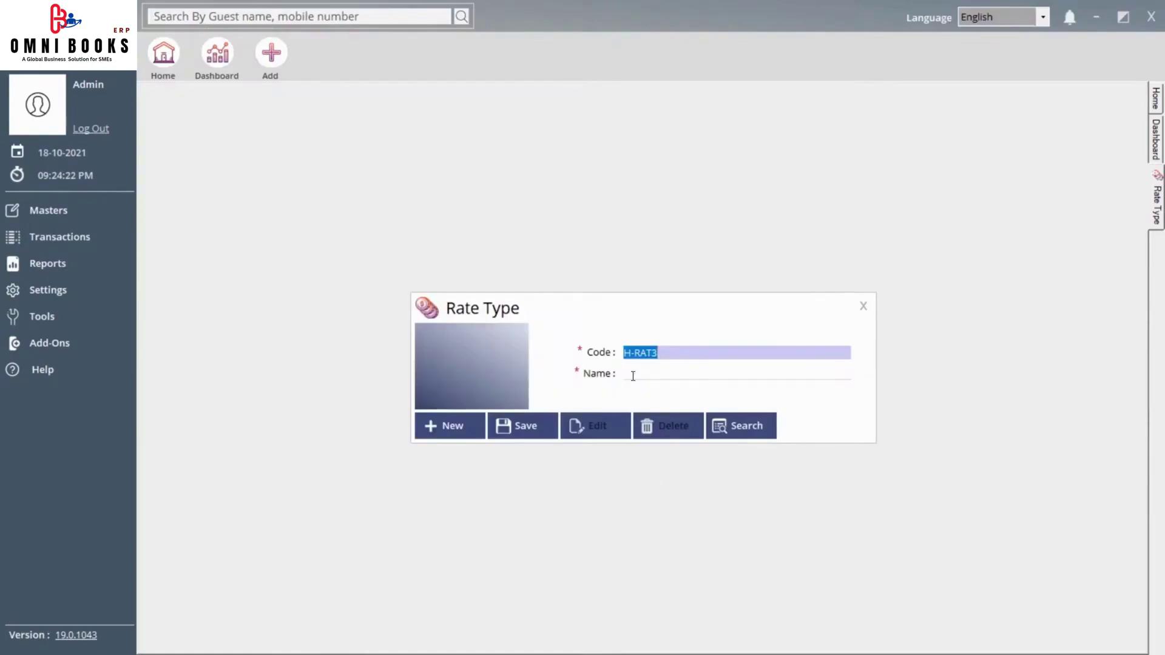
left_click(864, 306)
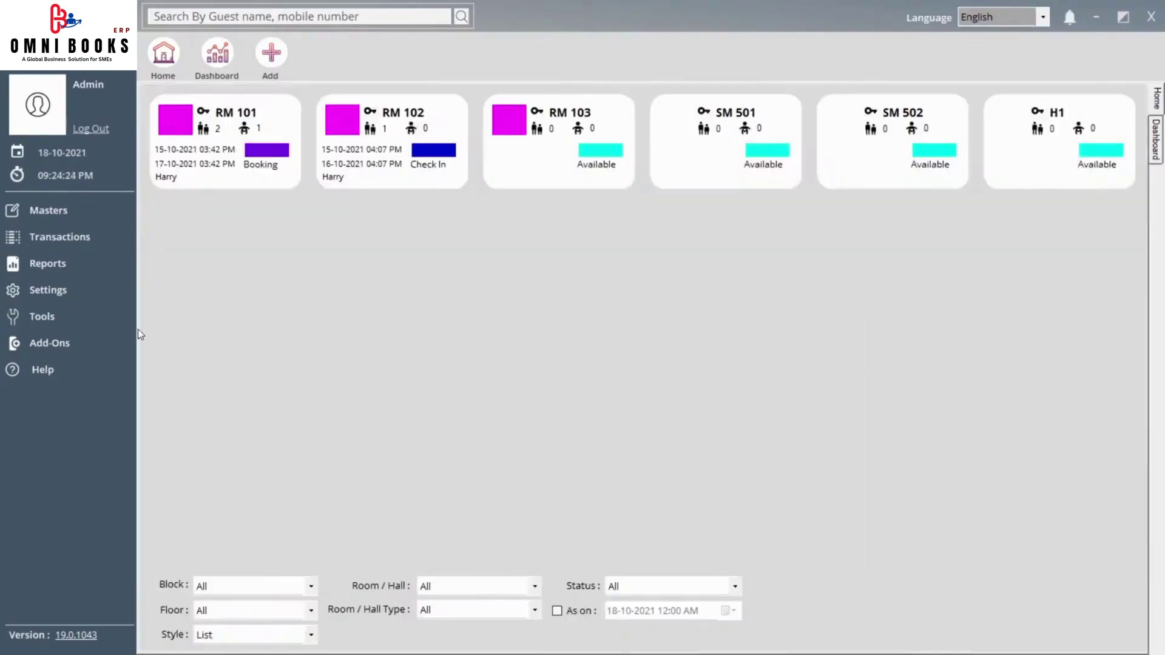
Look over the saved room types in the Room Type master and return to the blank entry form.
left_click(113, 212)
left_click(241, 320)
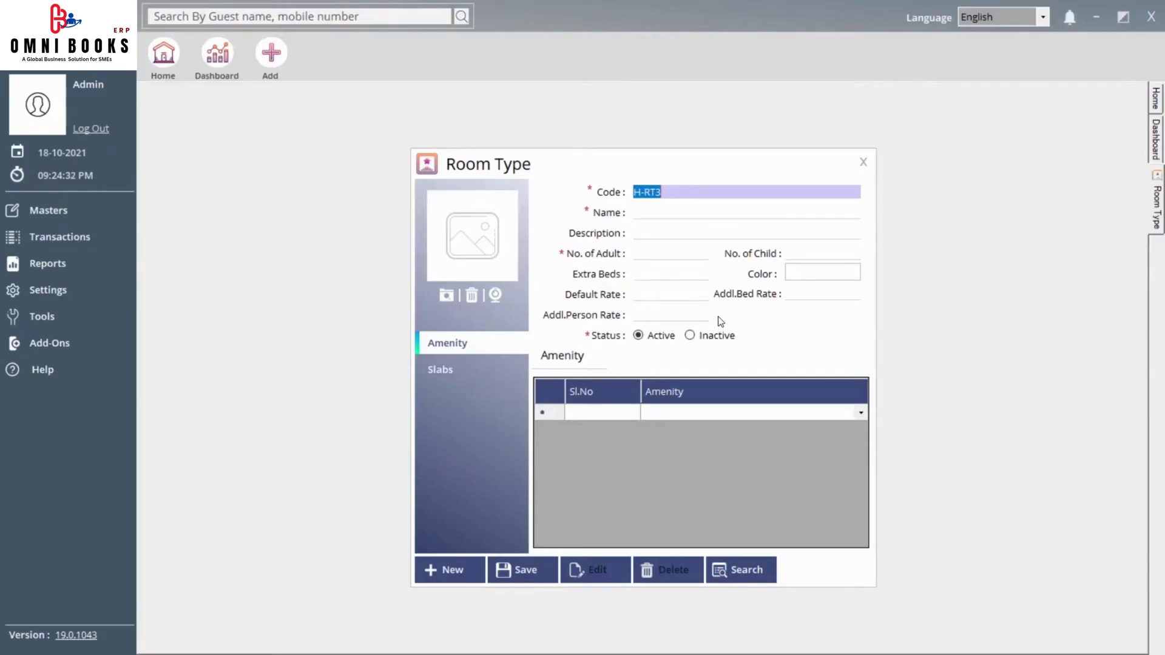
left_click(755, 570)
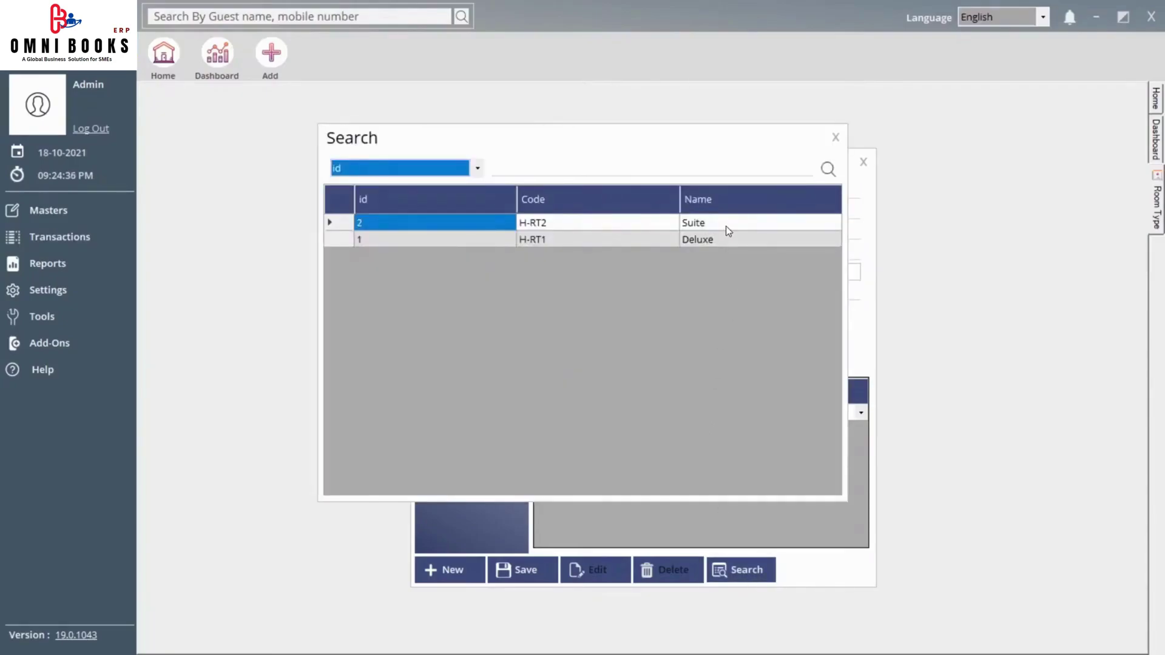
left_click(836, 137)
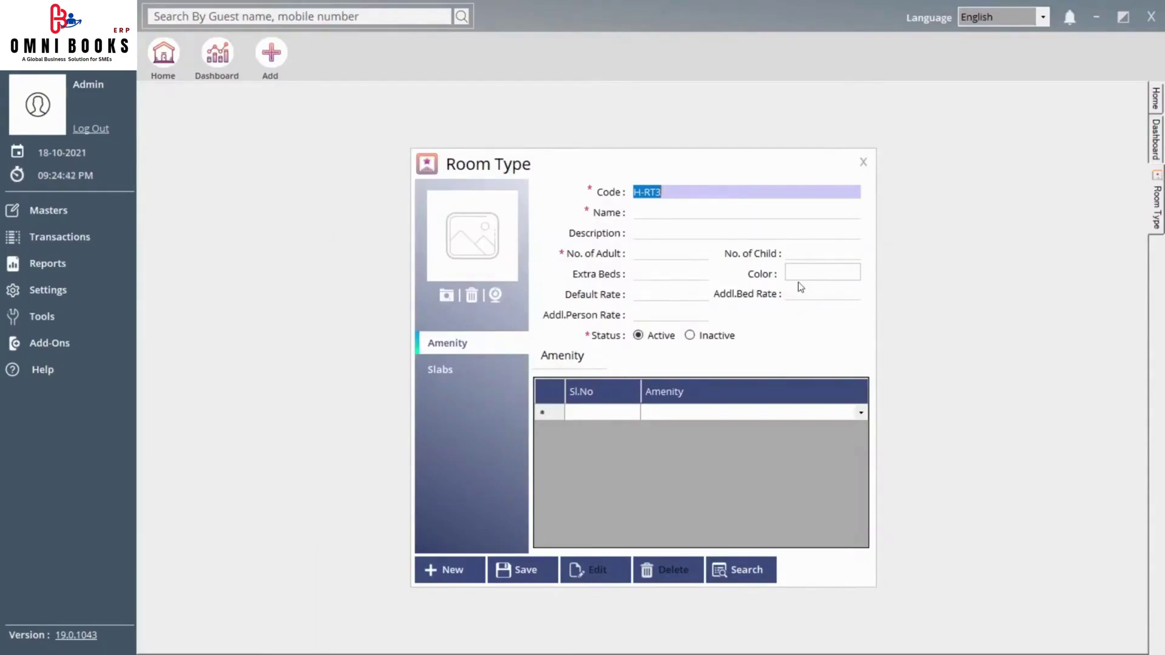
Examine the new room type's name, adult, child and extra bed fields and its color choices, leaving them all blank.
left_click(712, 212)
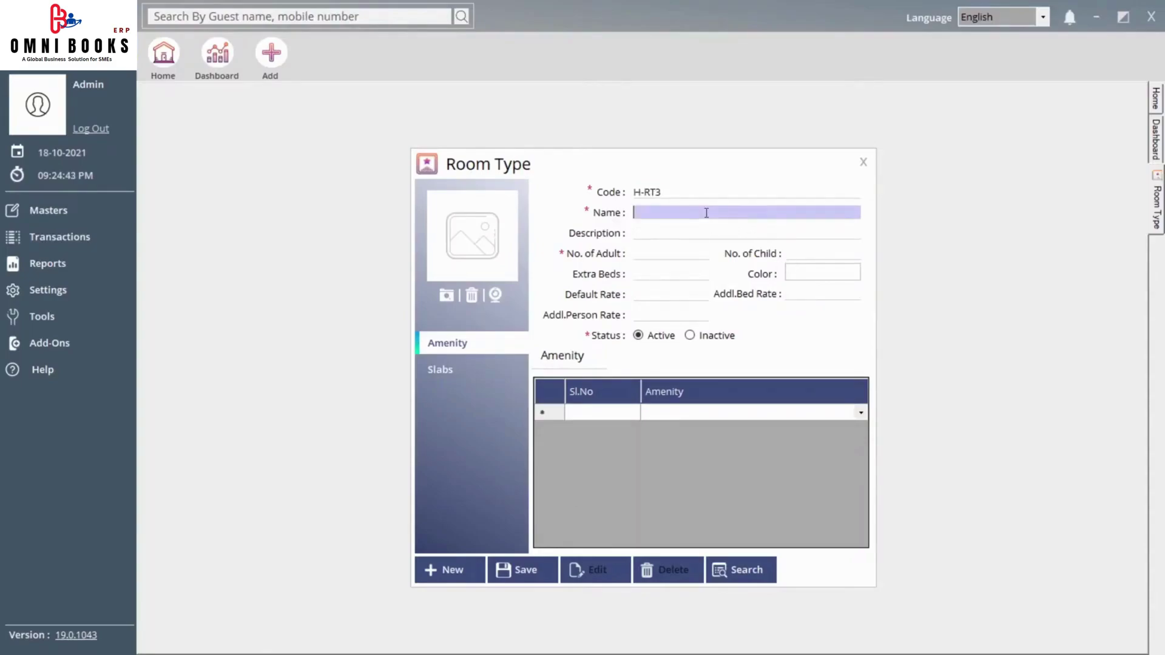
left_click(647, 256)
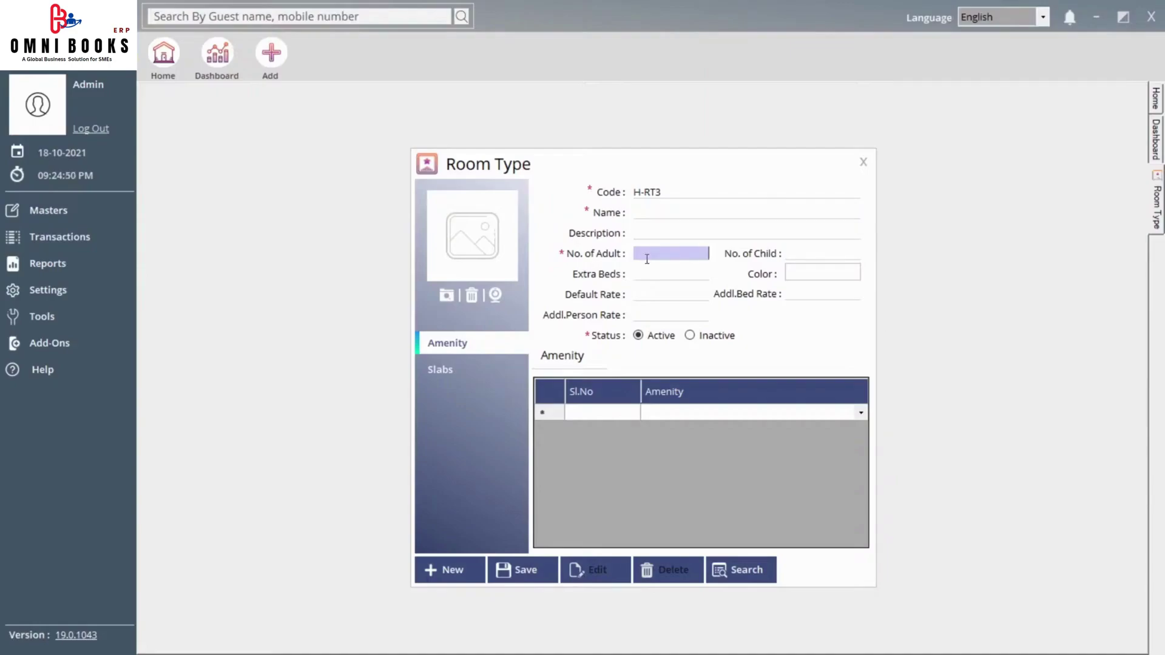
left_click(806, 254)
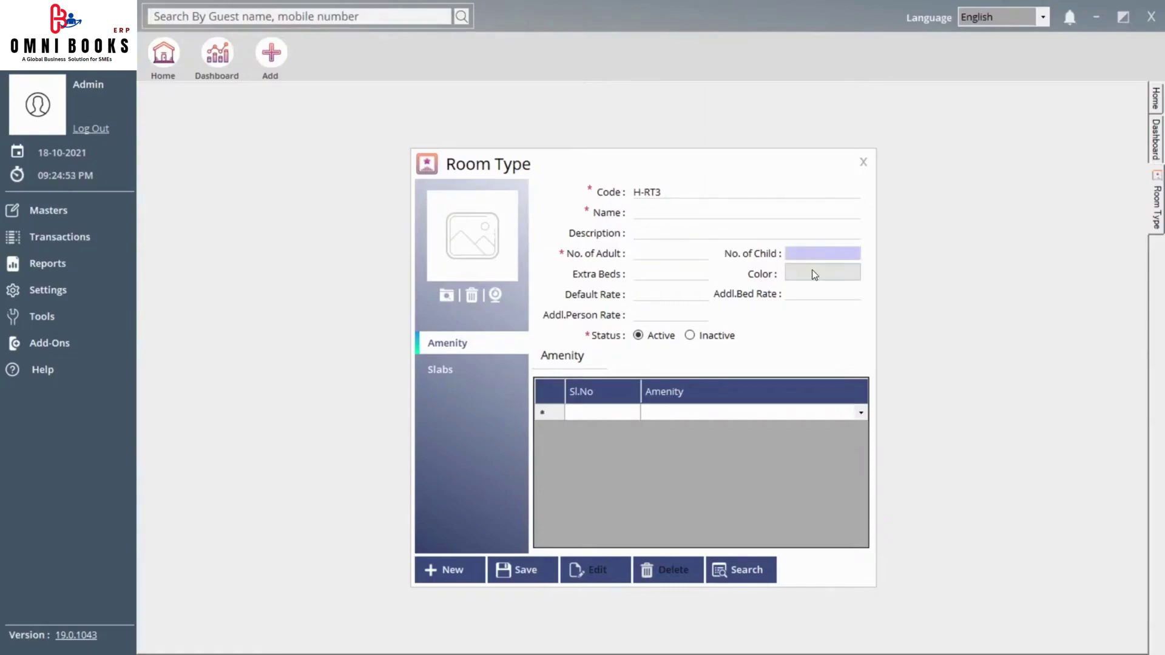
left_click(689, 277)
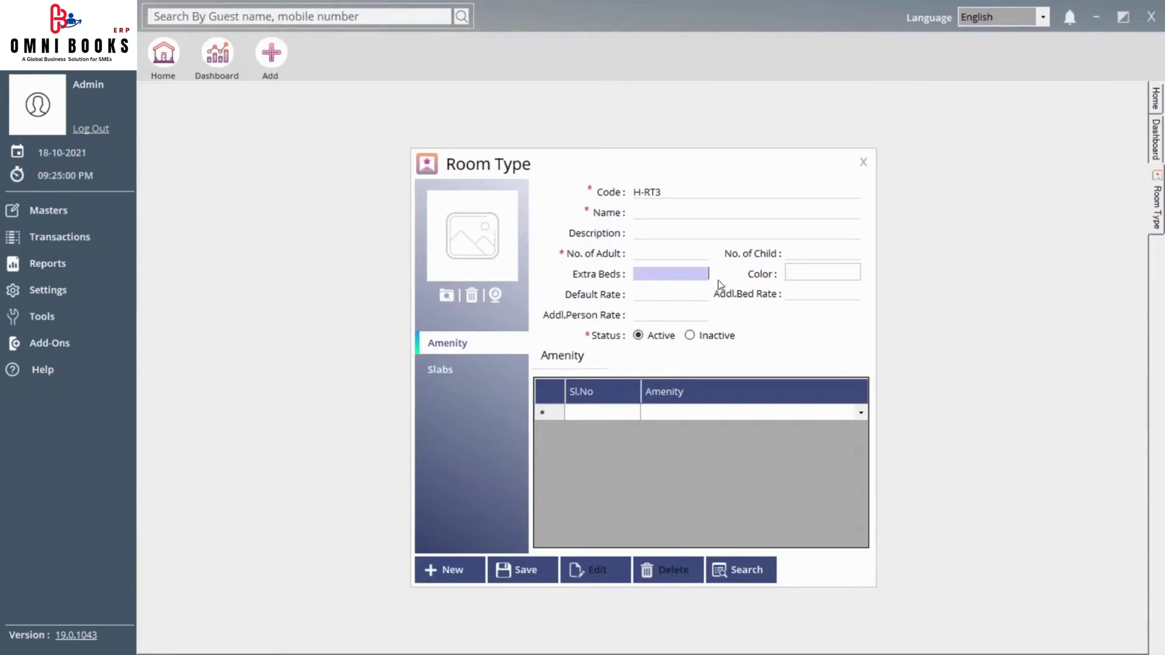
left_click(807, 280)
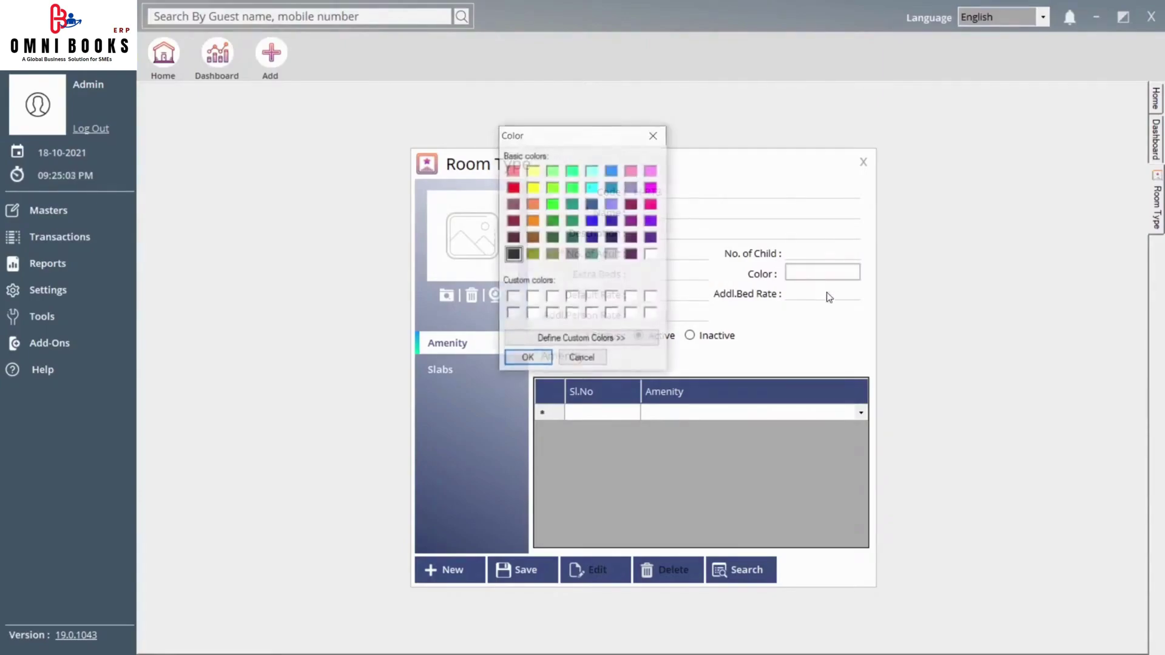
left_click(656, 136)
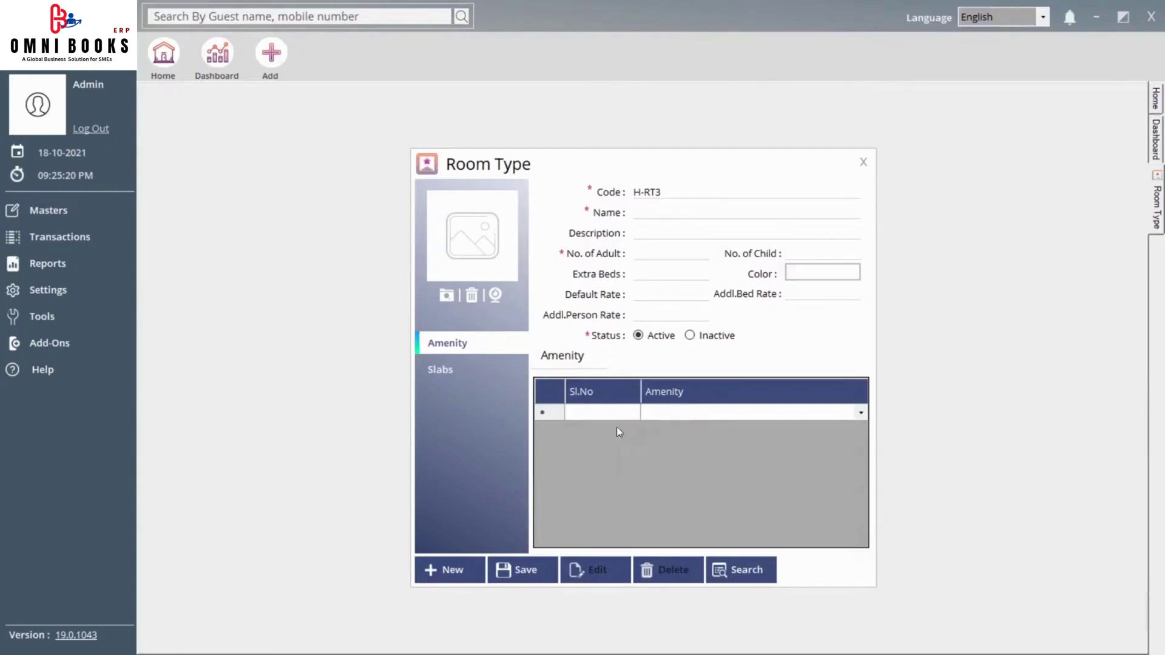
View the room type's Slabs section, try to save the blank record, and close the Room Type form.
left_click(472, 369)
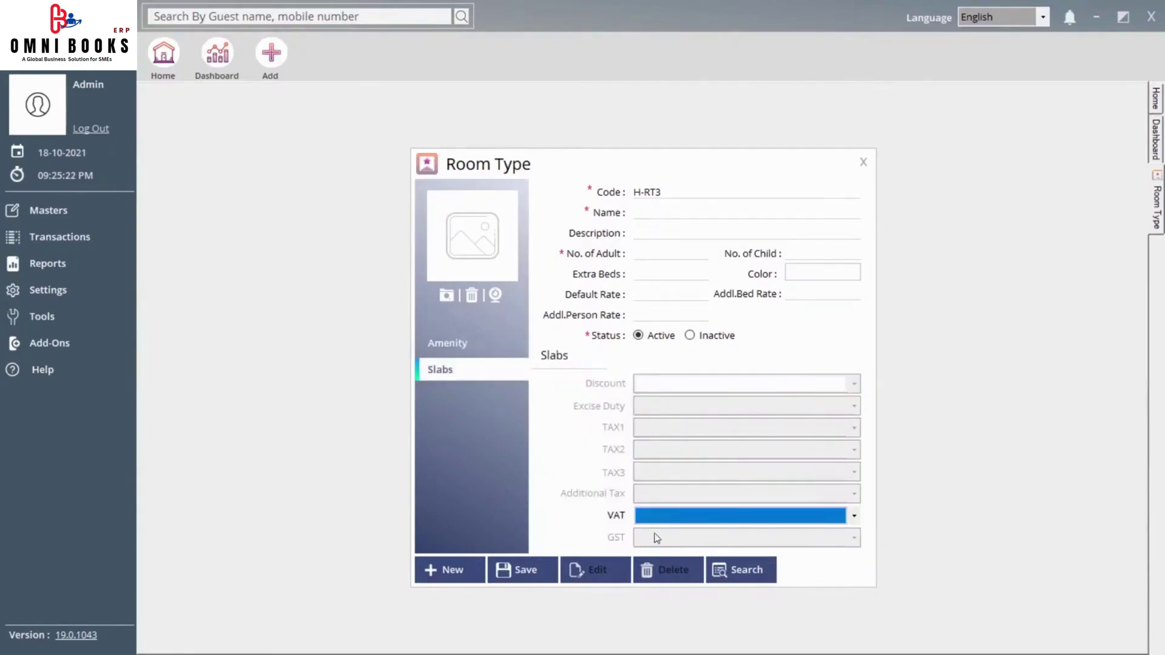
left_click(511, 570)
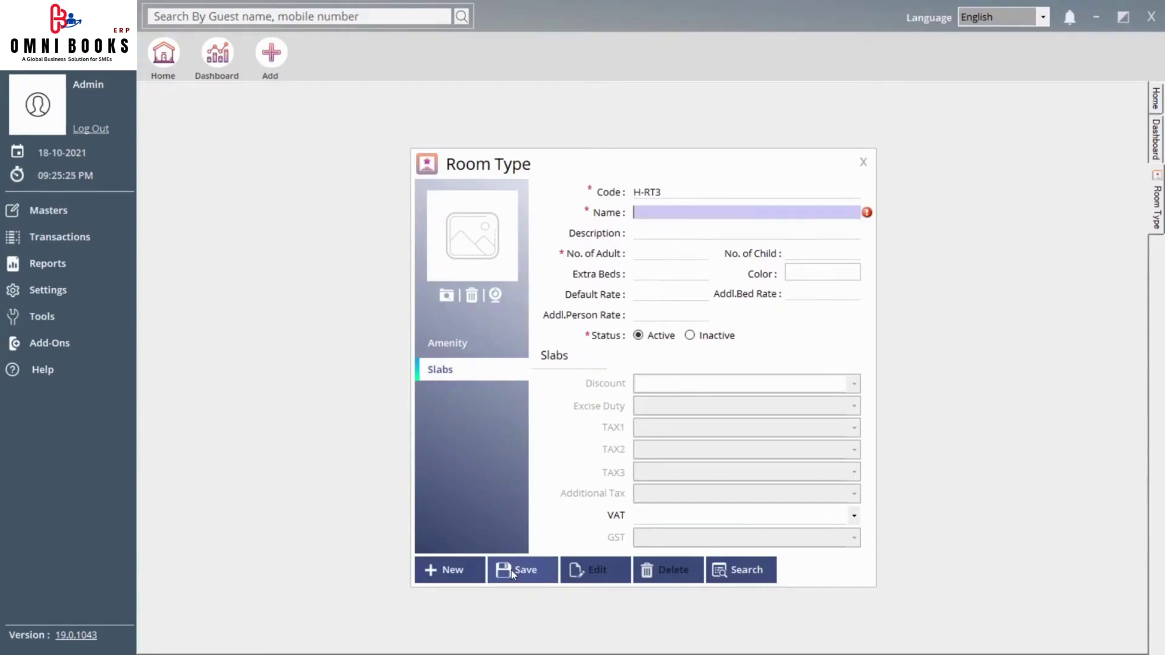
left_click(864, 161)
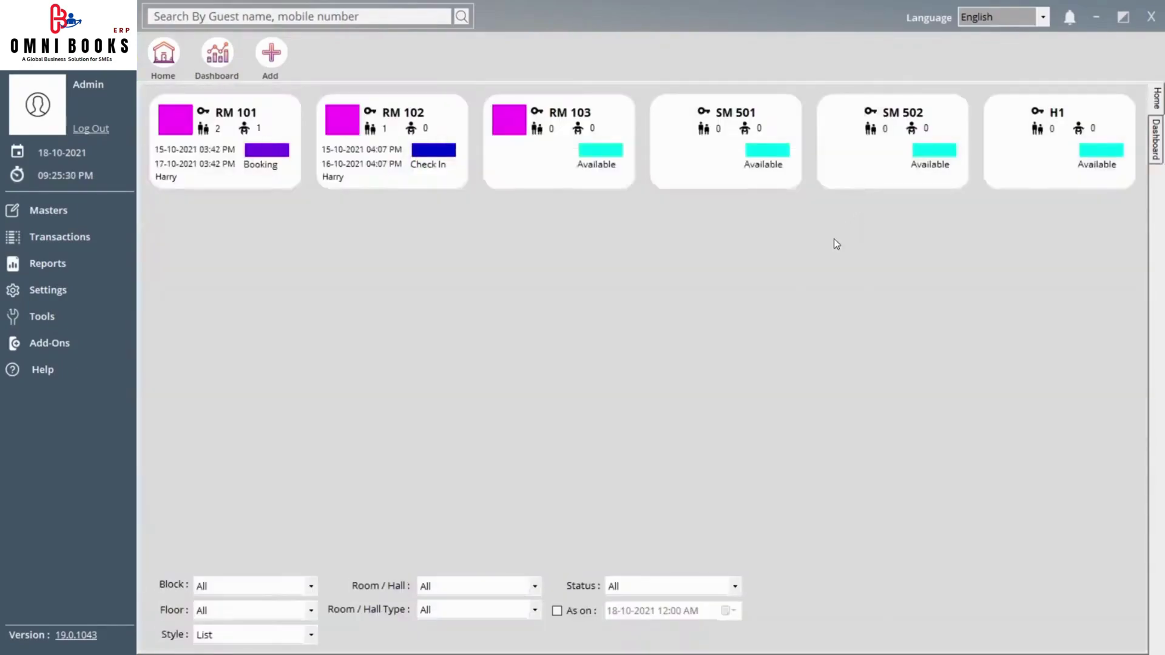
Start a new record in the Room master with the name A-1001.
left_click(106, 215)
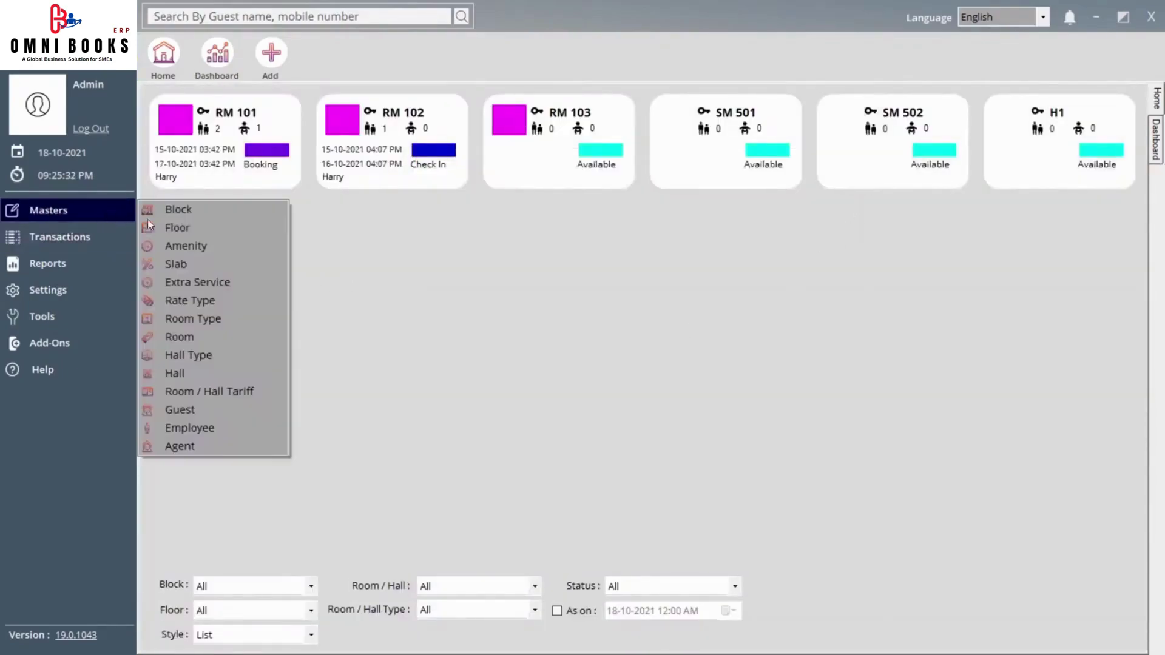
left_click(230, 336)
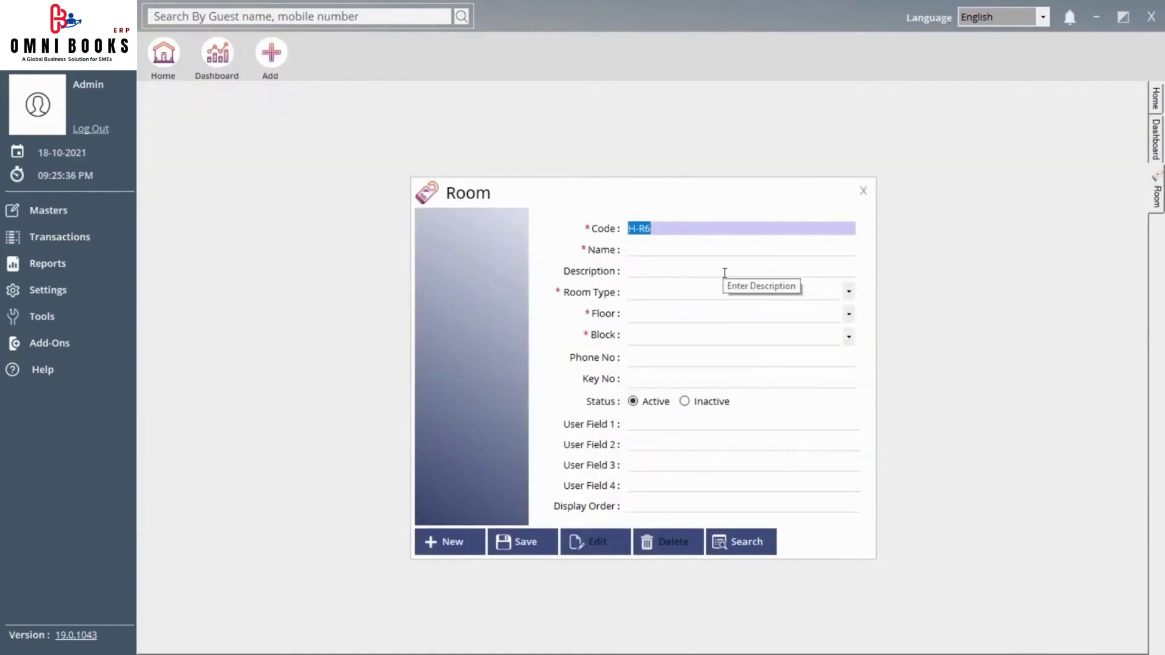
left_click(716, 249)
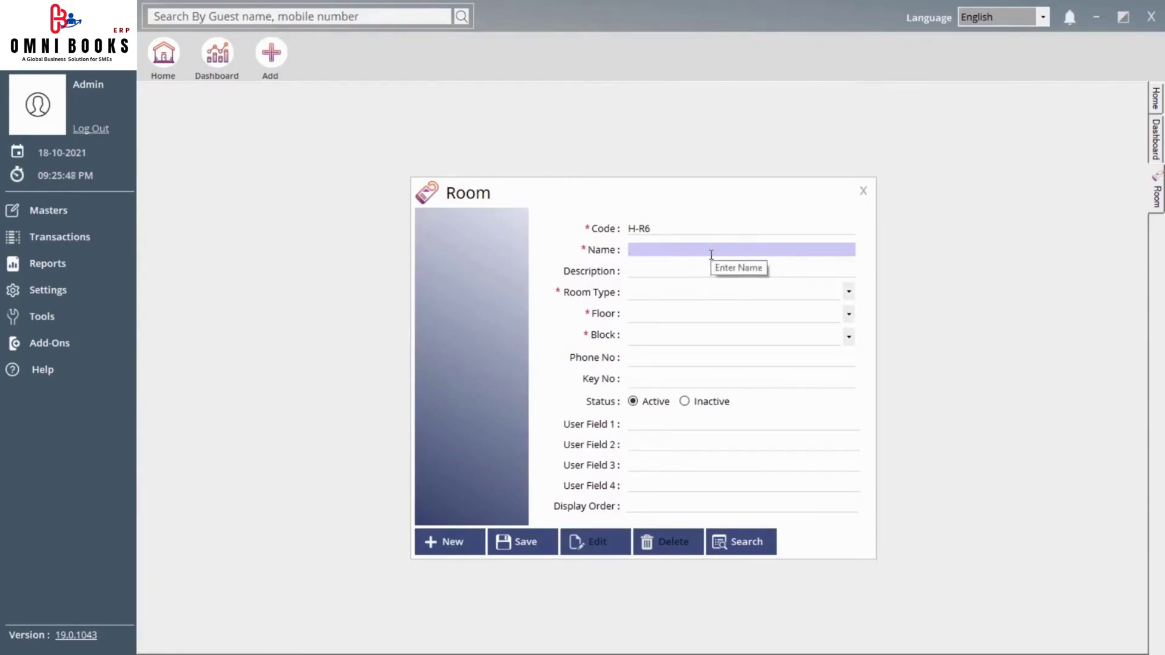
type("A-")
type("1001")
Assign the new room to the Suite room type on Floor 3 of Block A.
key("Tab")
key("Tab")
key("Down")
key("Down")
key("Up")
key("Down")
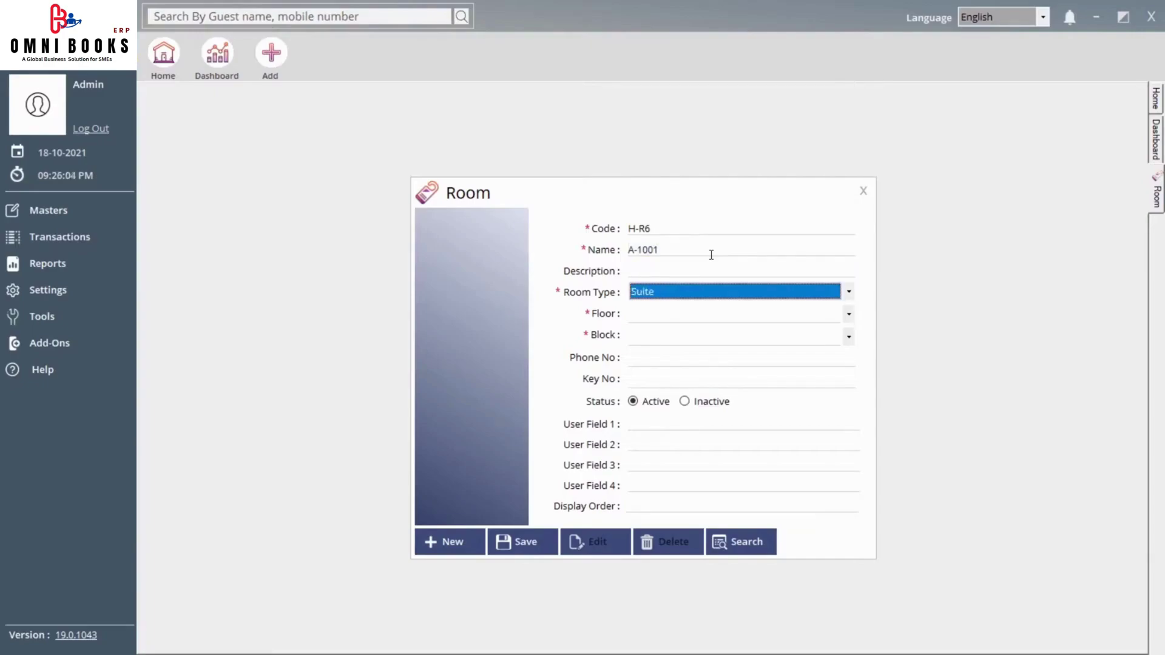
key("Tab")
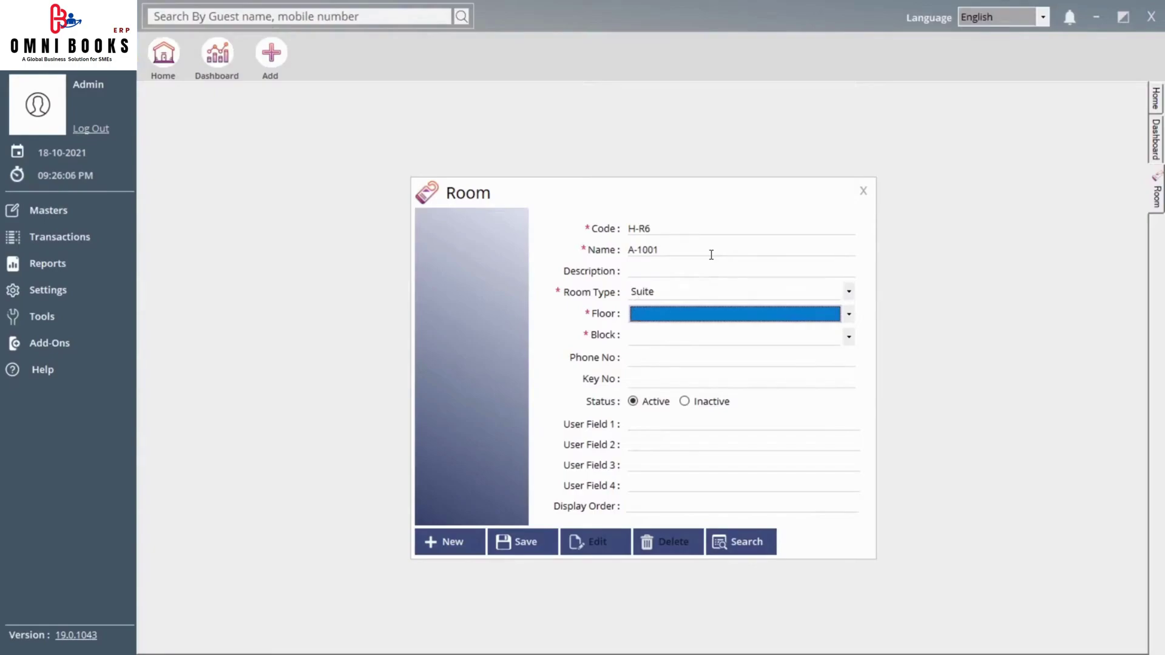
key("Down")
key("Down")
key("Tab")
key("Down")
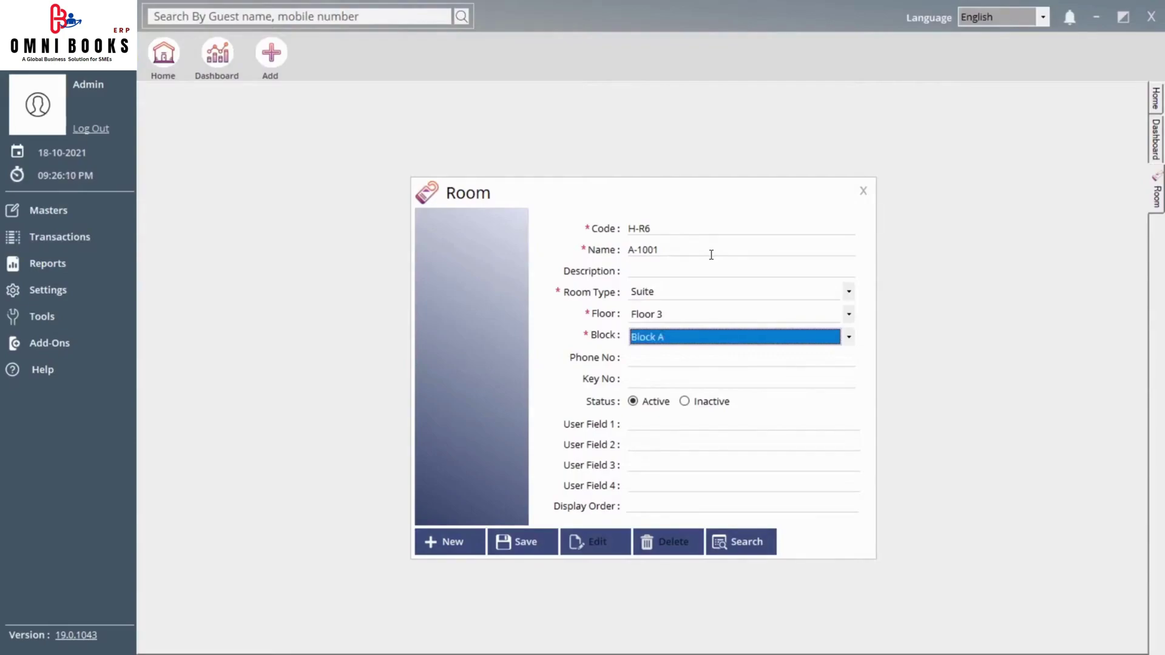
Enter the room's phone number and set Key No to 1234, then save the room record.
key("Tab")
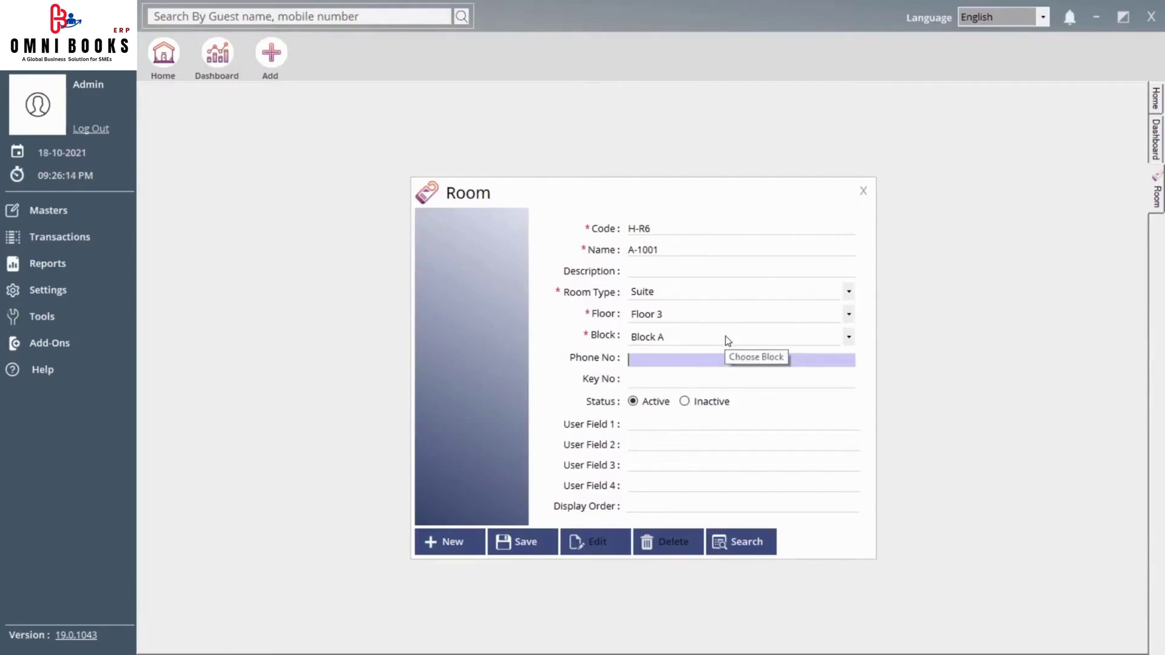
type("3365")
key("Tab")
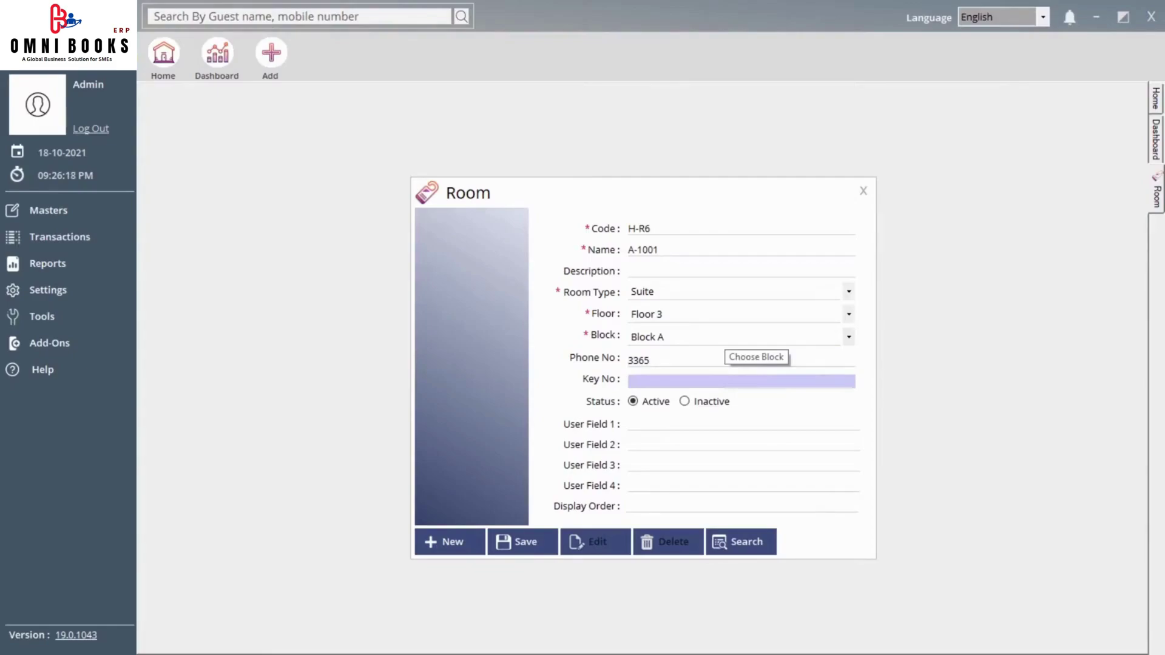
type("1234")
key("Tab")
key("Tab")
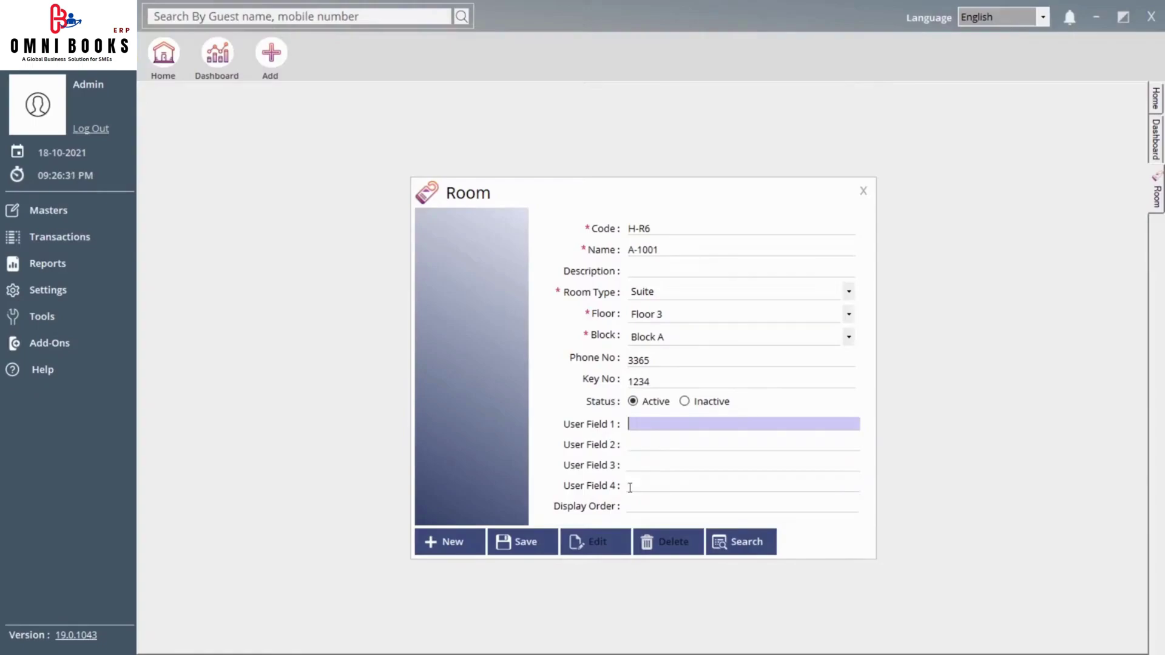
left_click(521, 540)
left_click(631, 371)
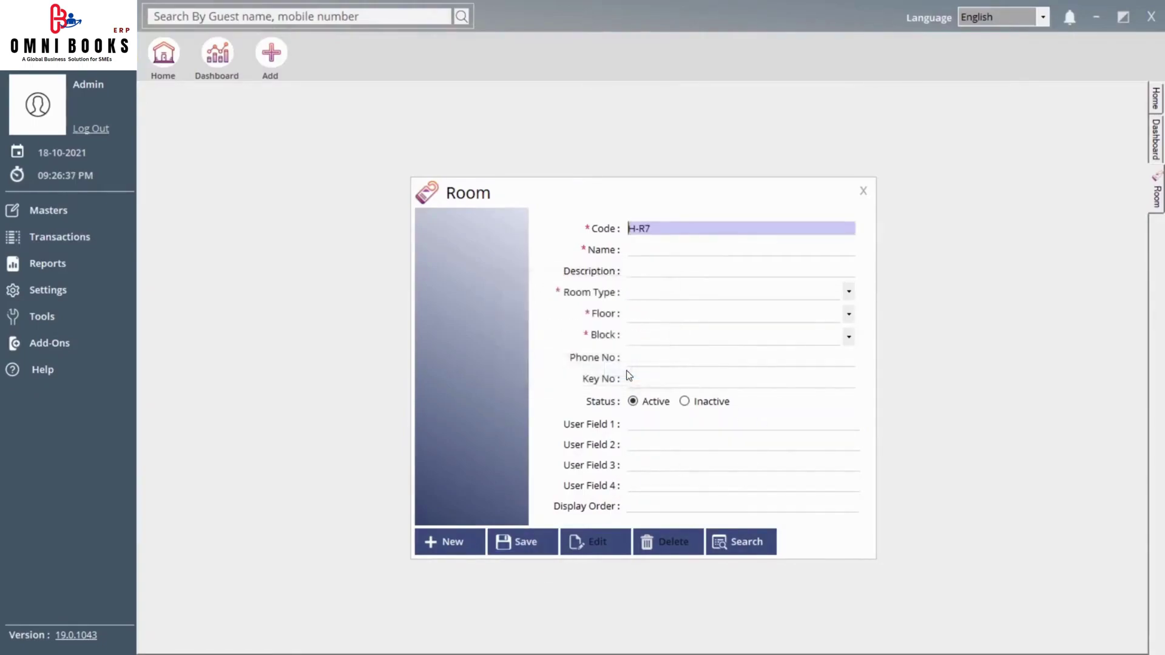
List the saved room records from the Room master, then close the list and the Room form.
left_click(742, 542)
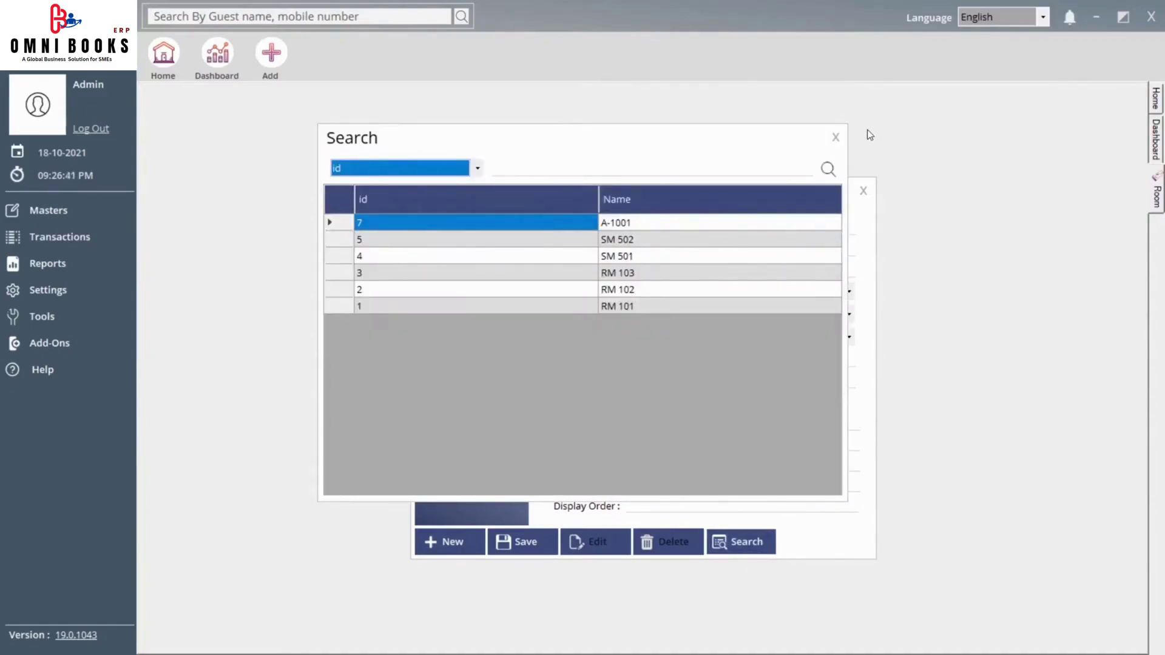
left_click(830, 143)
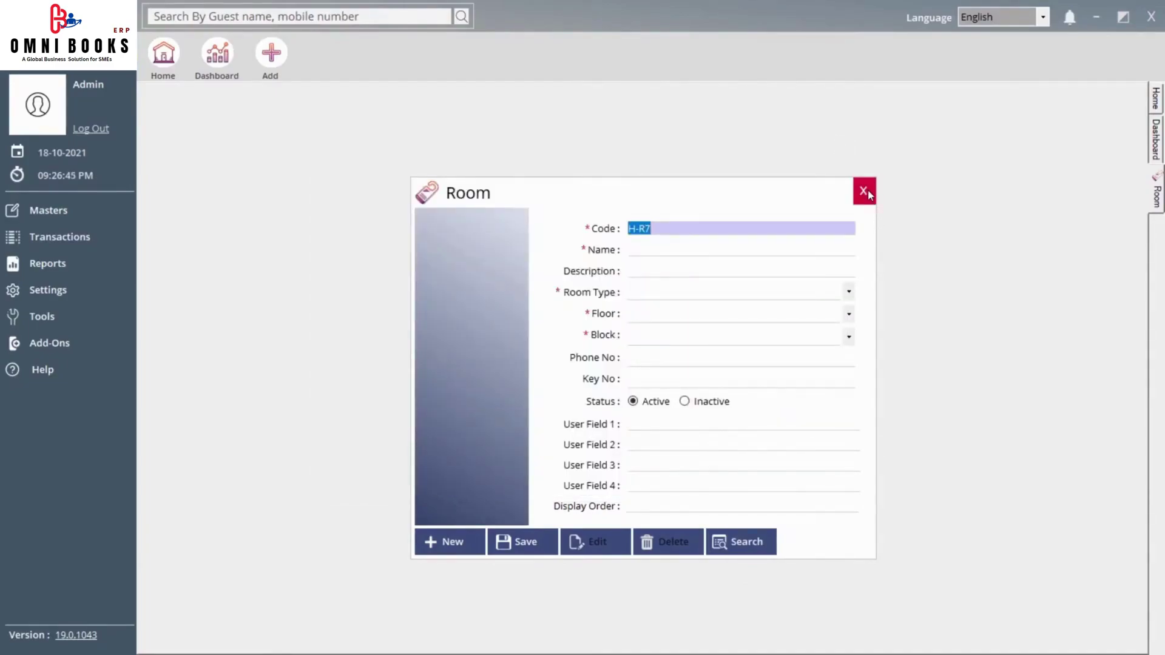
left_click(867, 193)
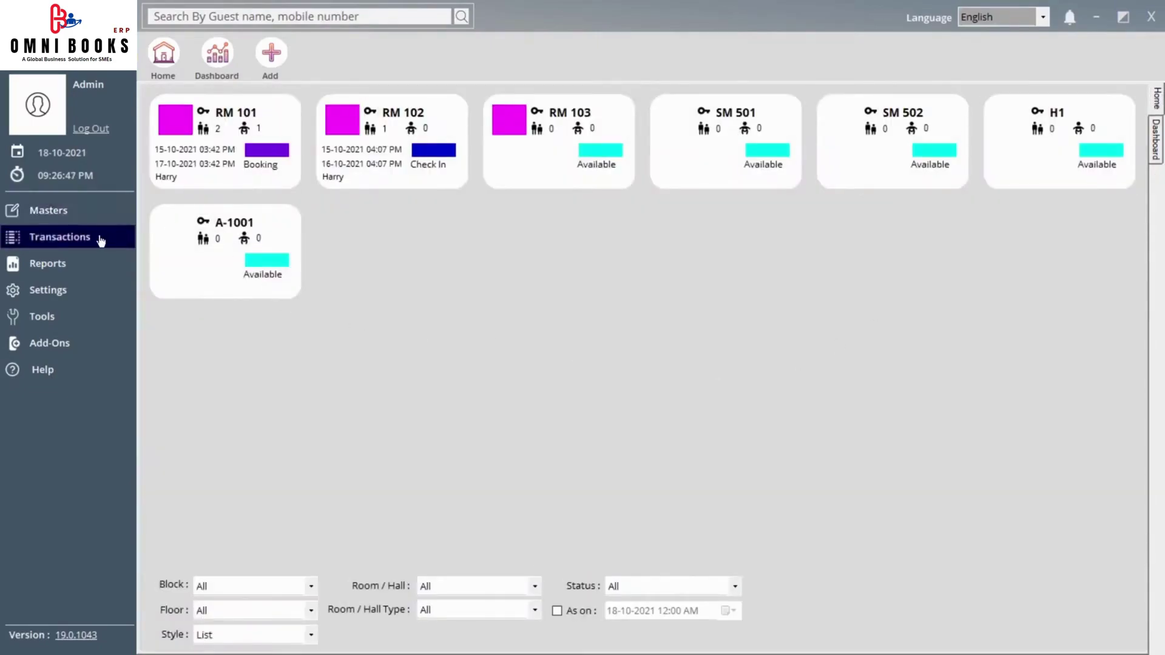
Open the Hall Type master, look over its fields and Amenity section, and close the form.
left_click(97, 212)
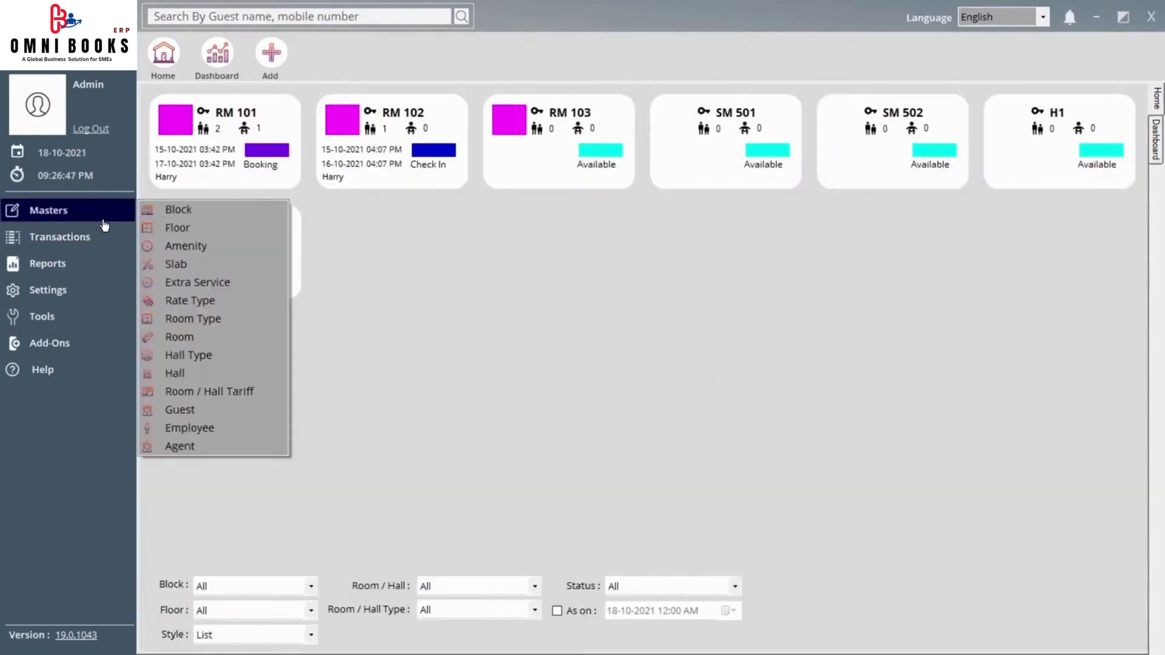
left_click(194, 355)
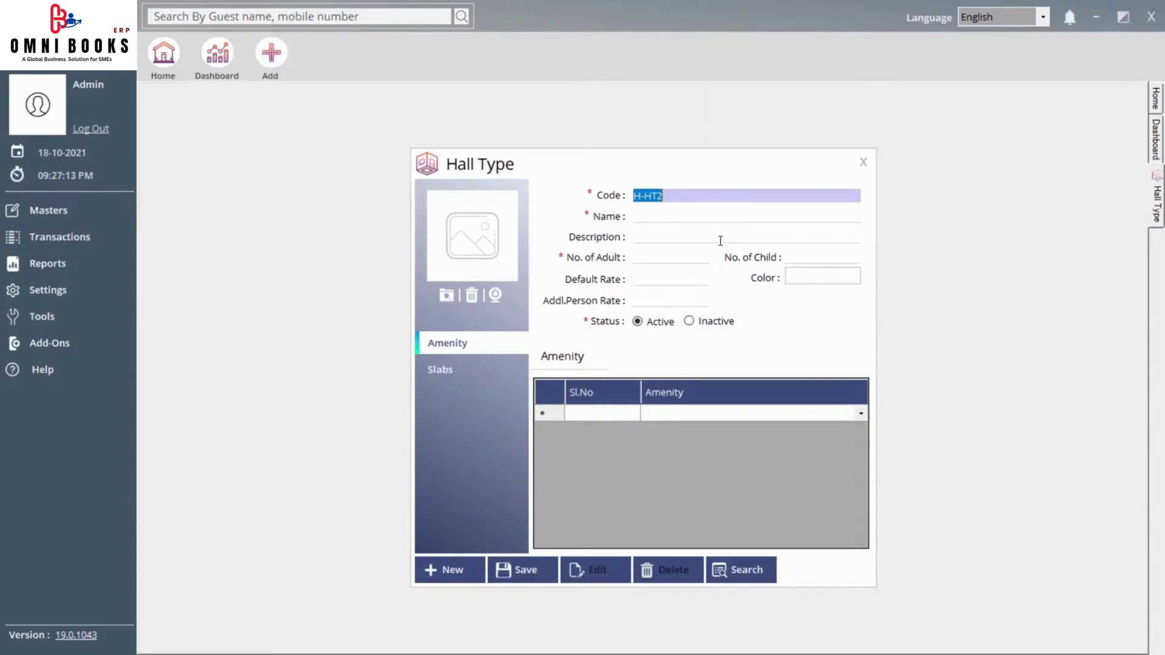
left_click(862, 162)
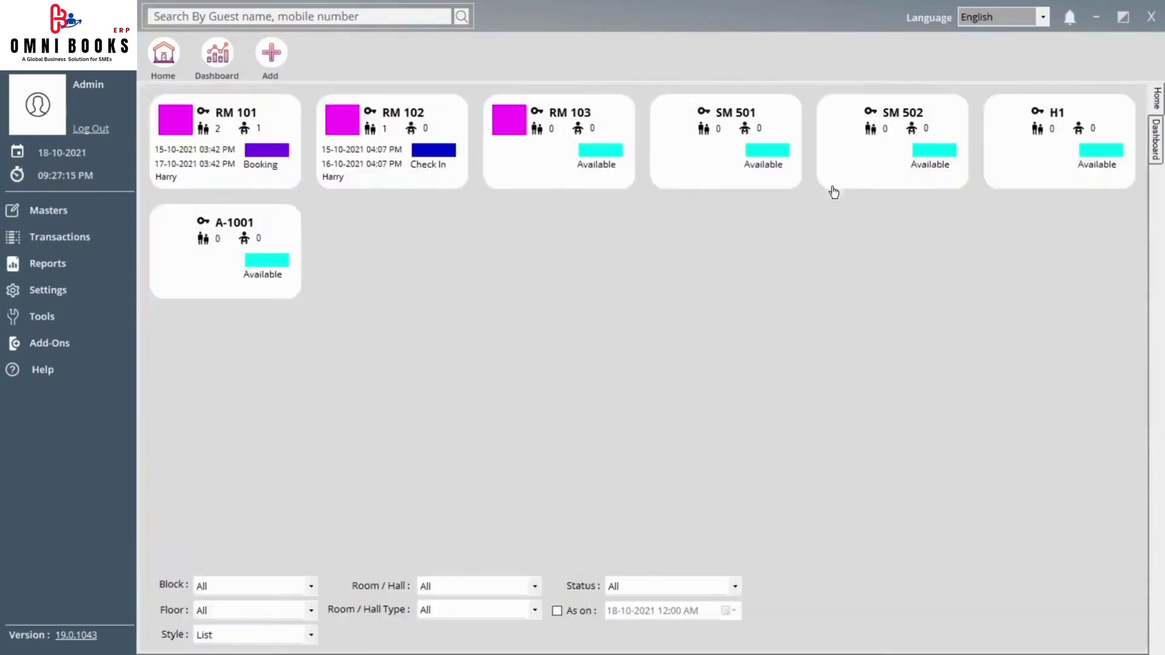
Open the Hall master, review the choices for Hall Type, and close the form without saving.
left_click(101, 237)
left_click(98, 219)
left_click(197, 375)
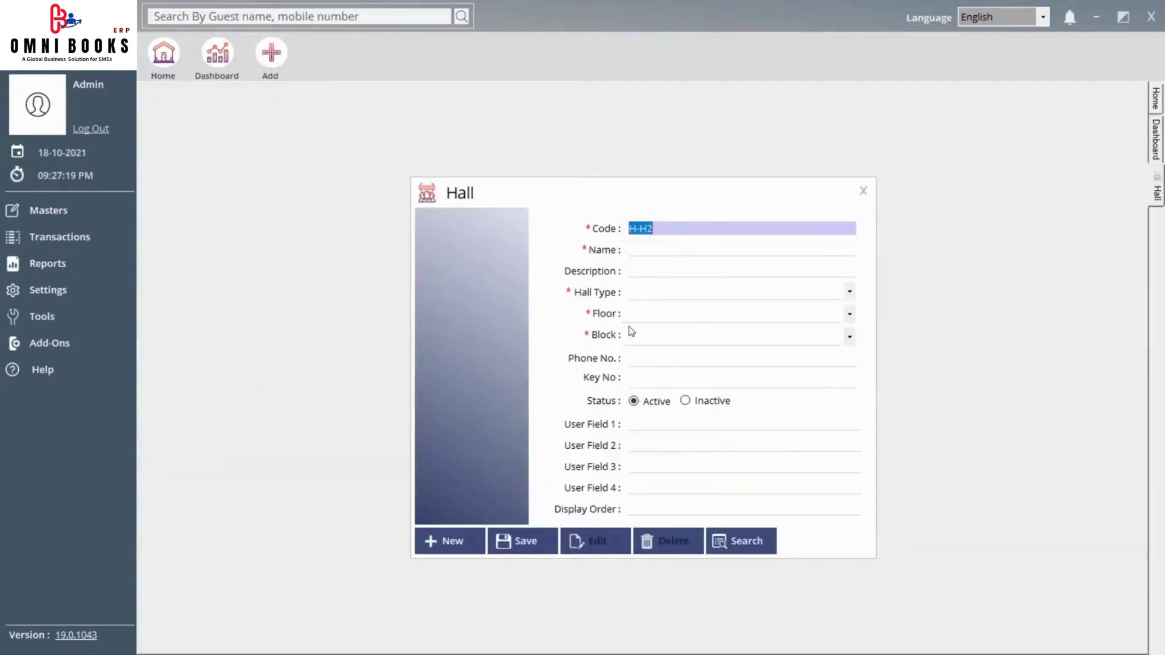
left_click(672, 293)
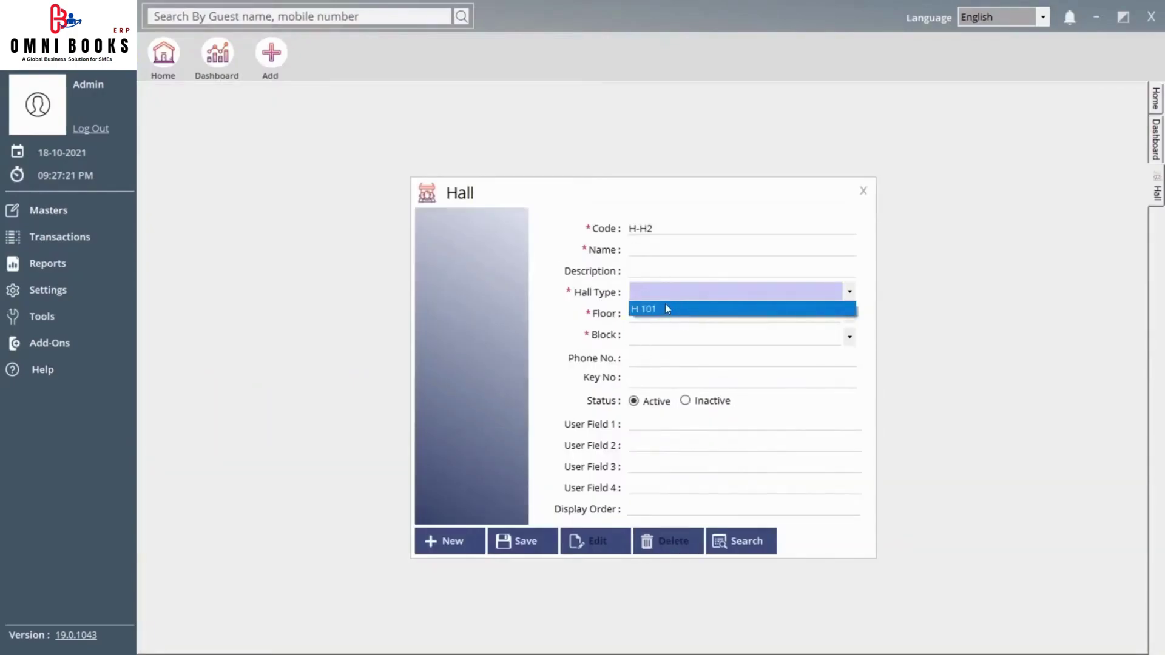
left_click(666, 309)
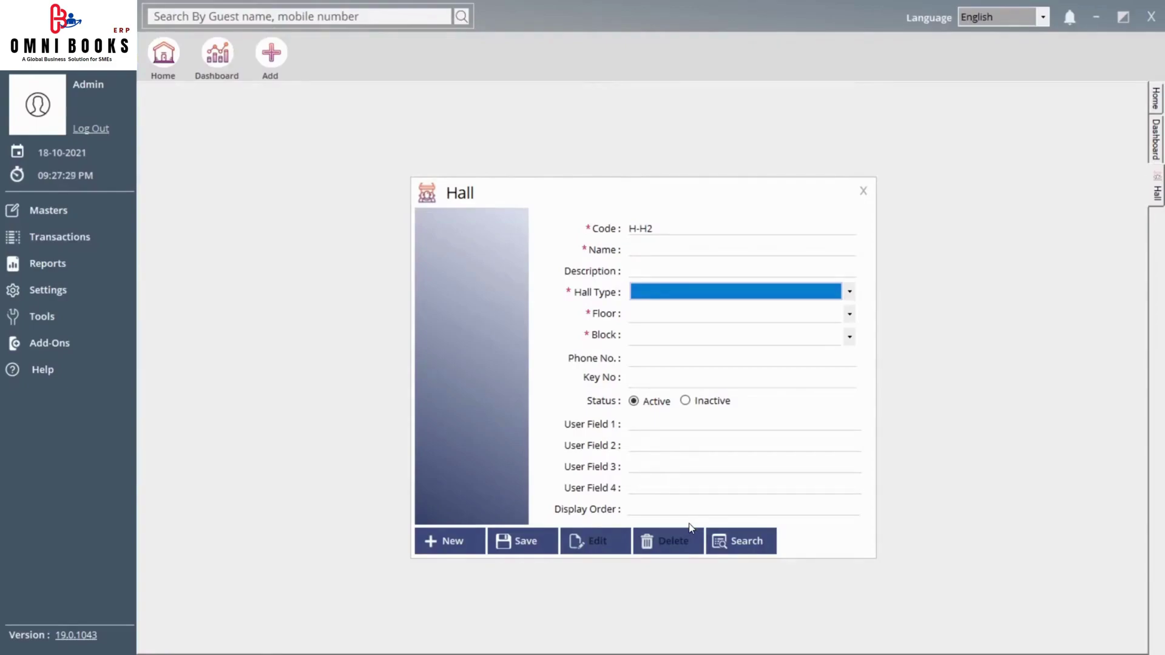
left_click(863, 191)
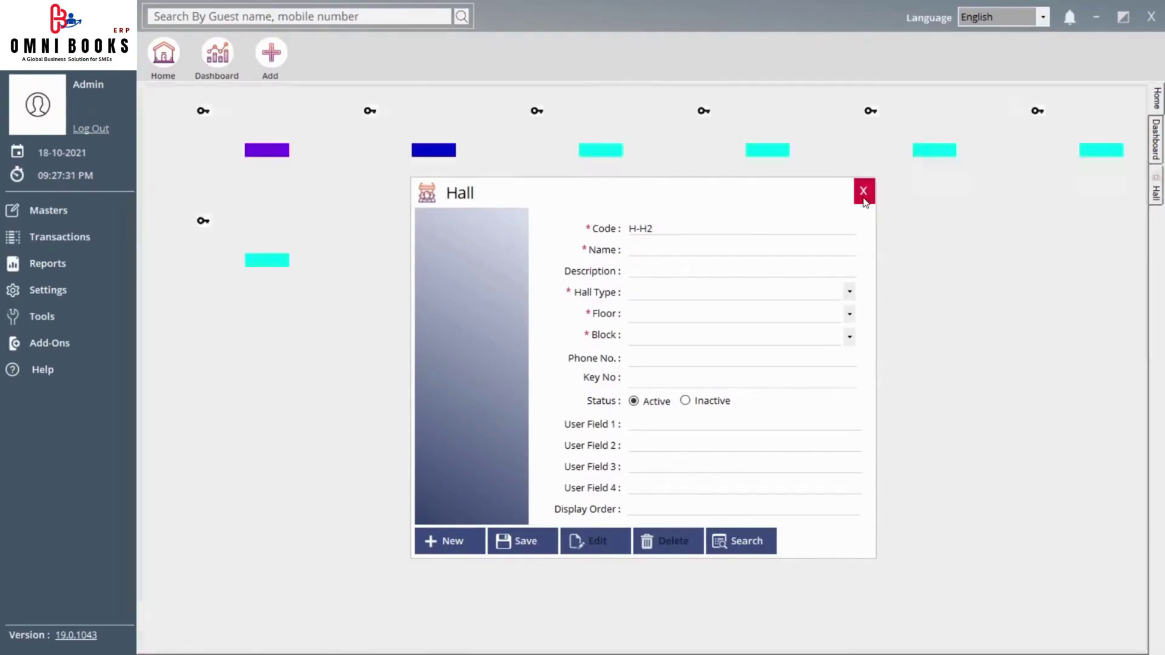
Open the Room / Hall Tariff master and review the room/hall type and rate type choices, keeping Deluxe and Normal.
left_click(92, 216)
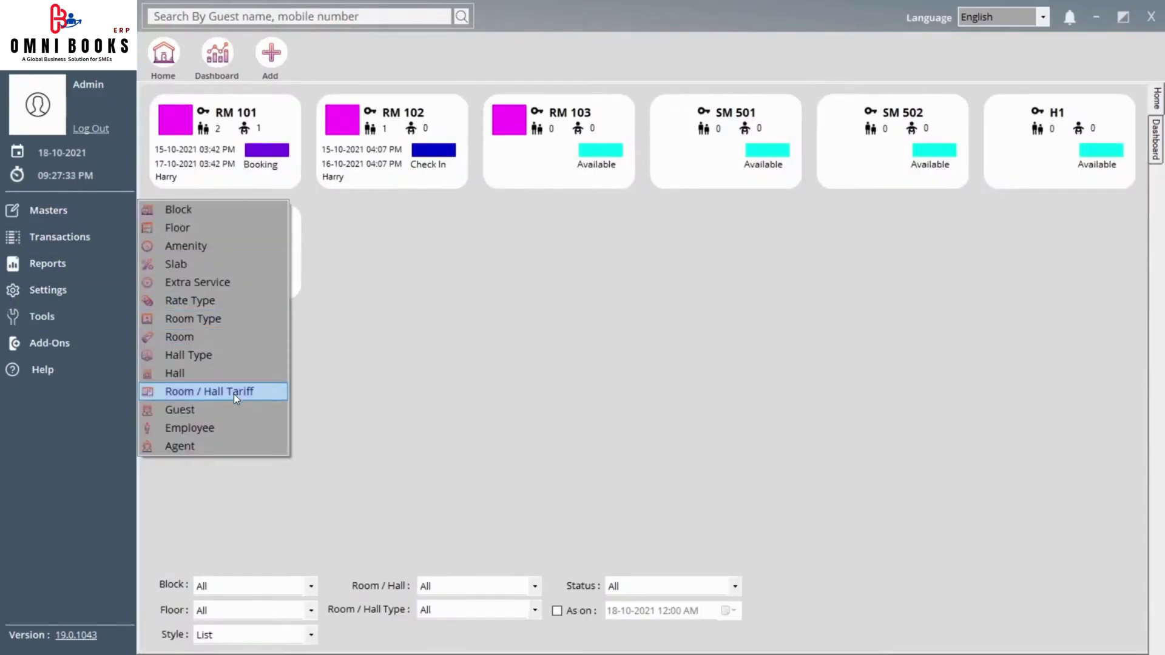
left_click(234, 394)
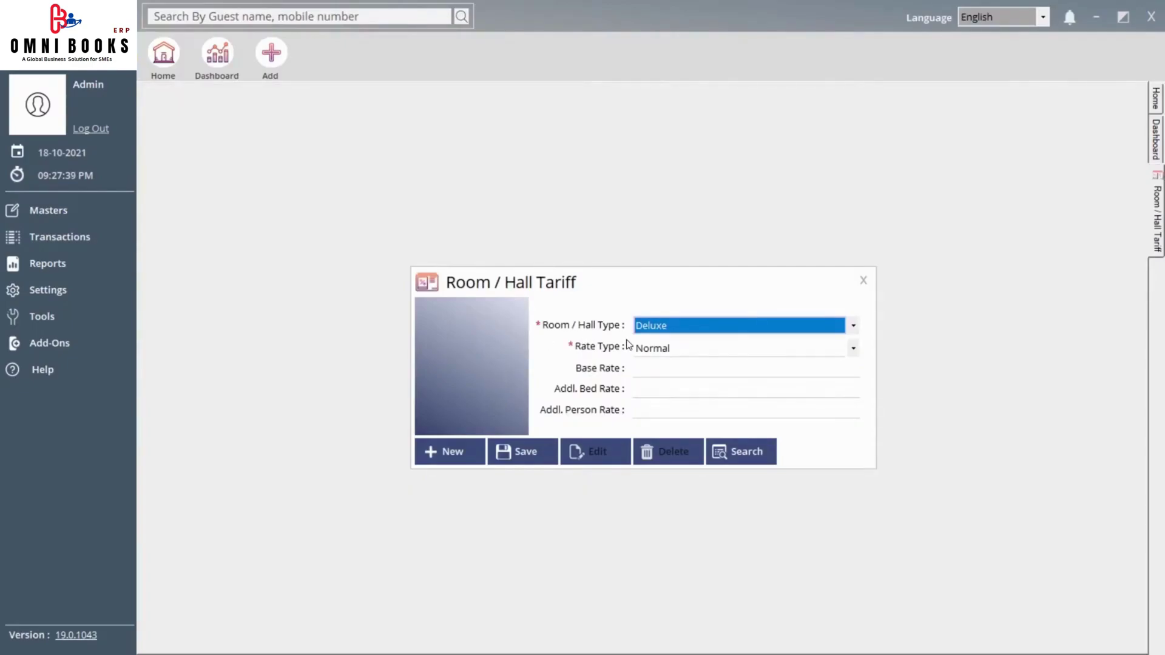
left_click(657, 335)
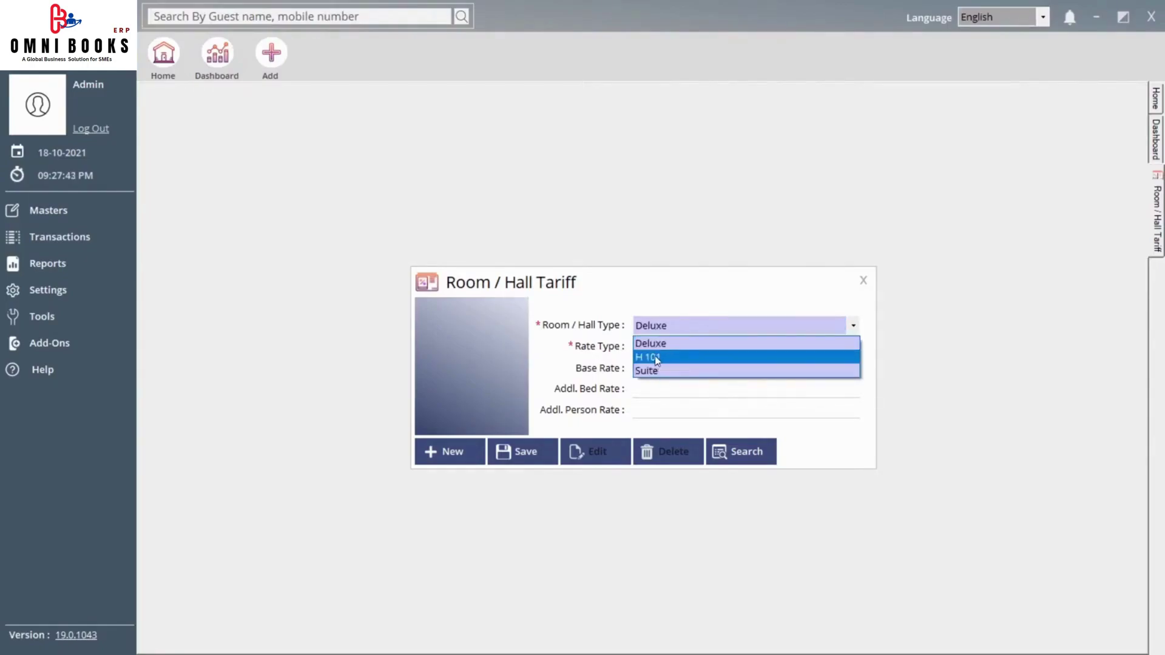
left_click(658, 336)
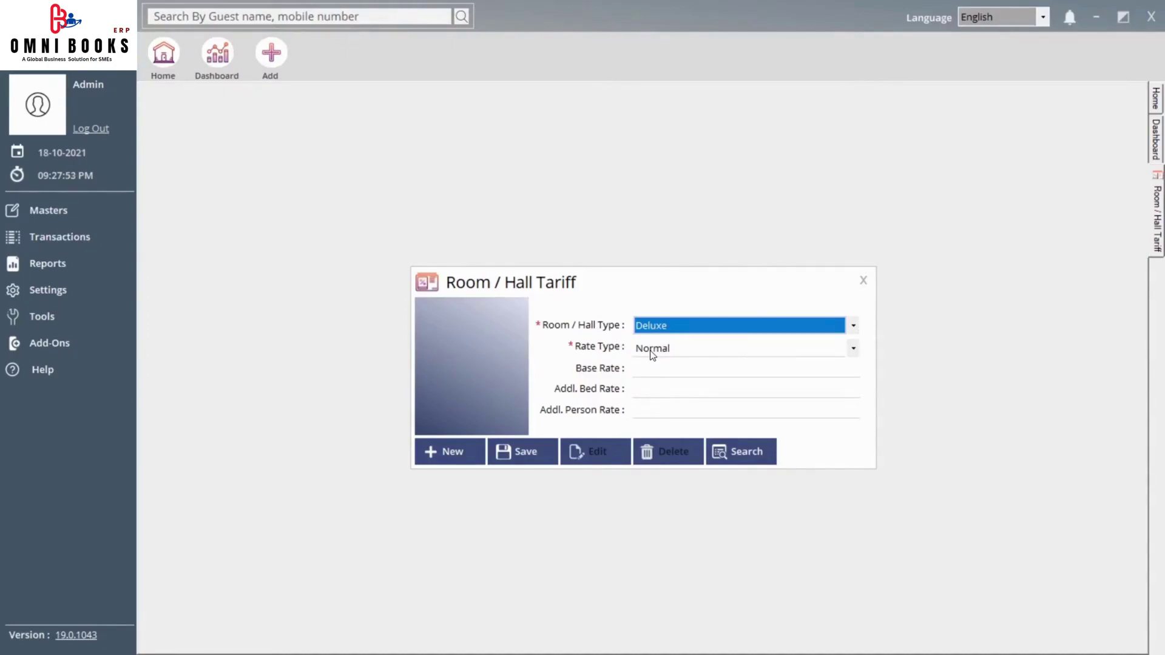
left_click(652, 351)
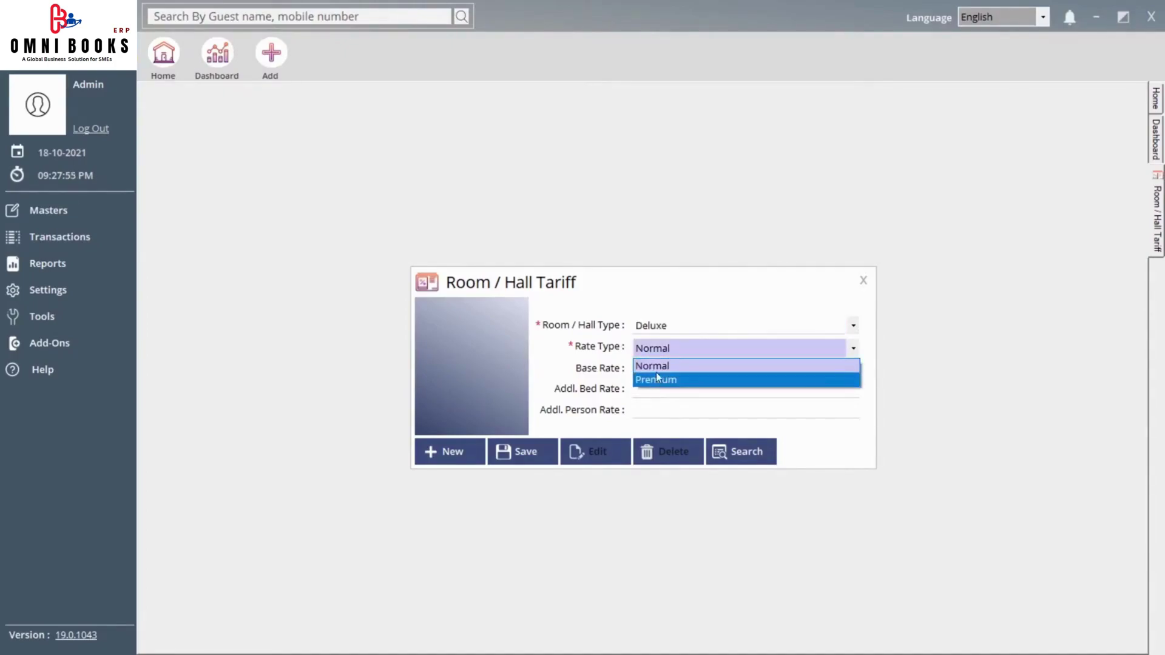
left_click(657, 366)
left_click(661, 371)
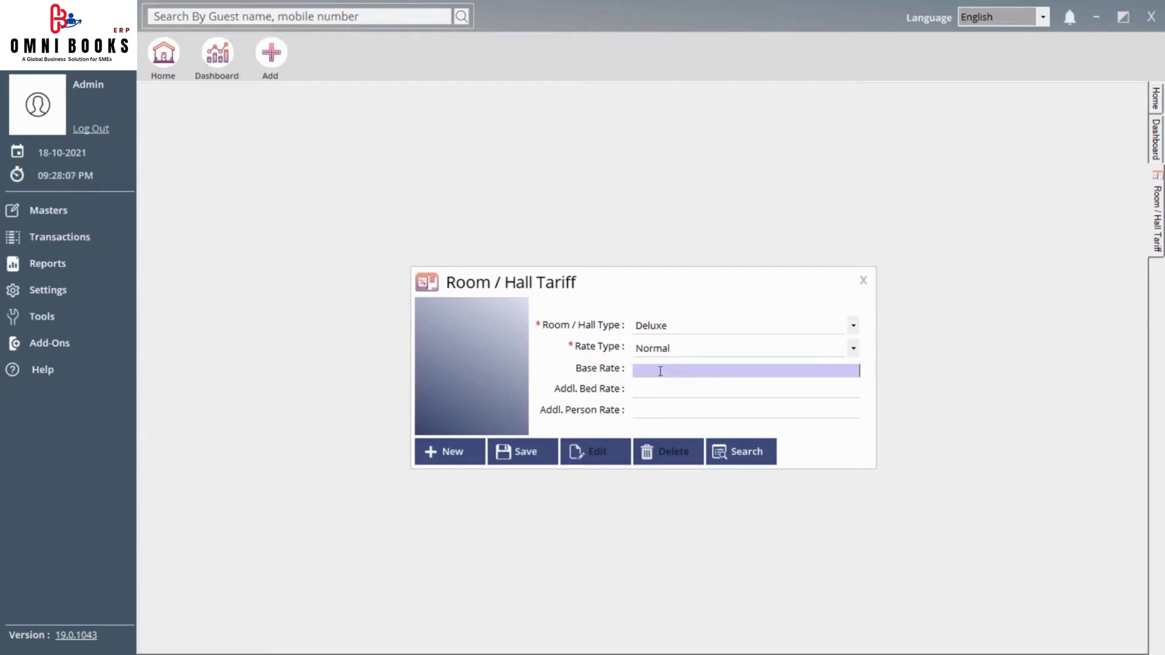
Search the saved tariffs, open the Deluxe room tariff with the Premium rate type, and close the form after viewing.
left_click(754, 463)
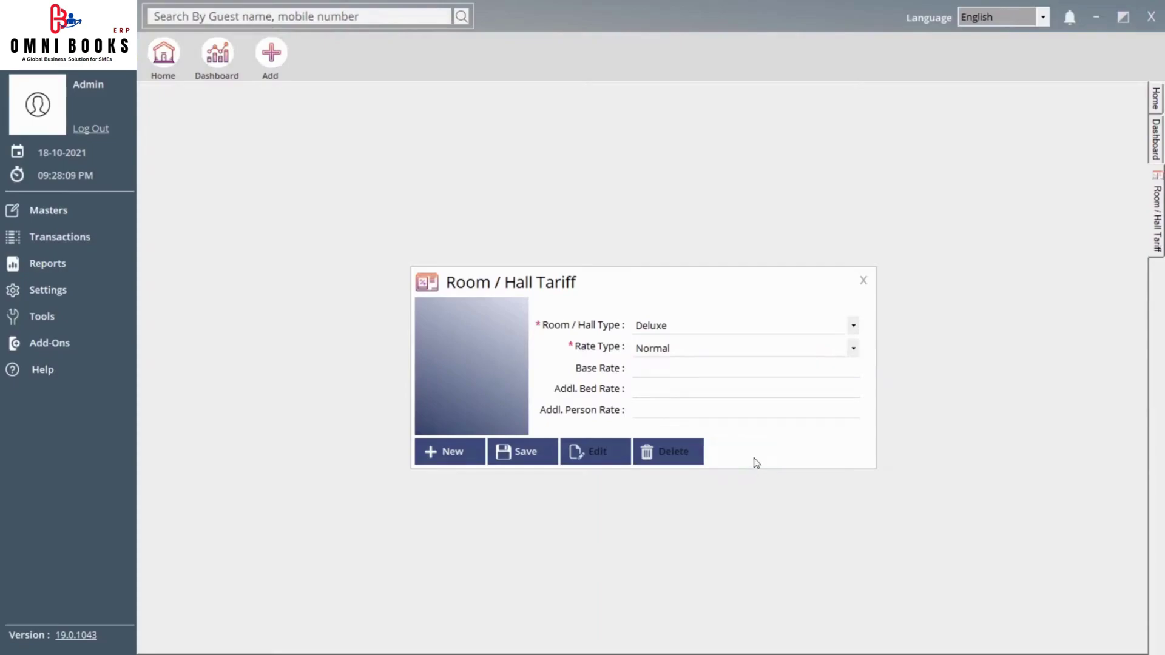
double_click(616, 223)
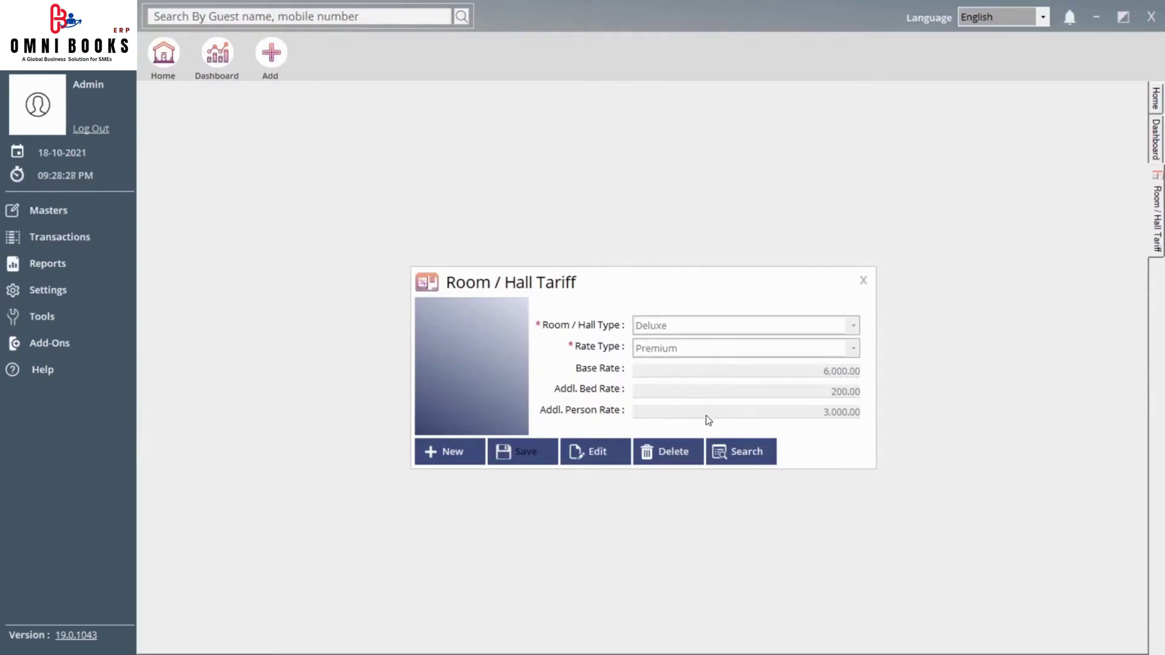
left_click(863, 280)
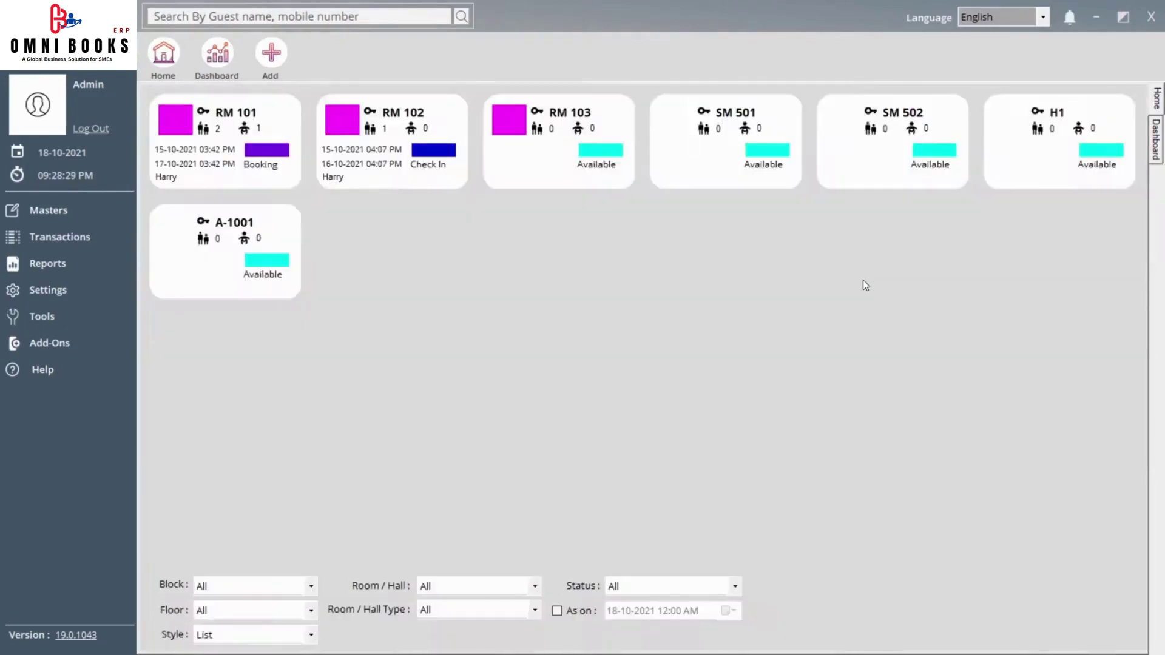
Start a record named "New guest" in the Guest master and review the gender choices, keeping Male.
left_click(80, 209)
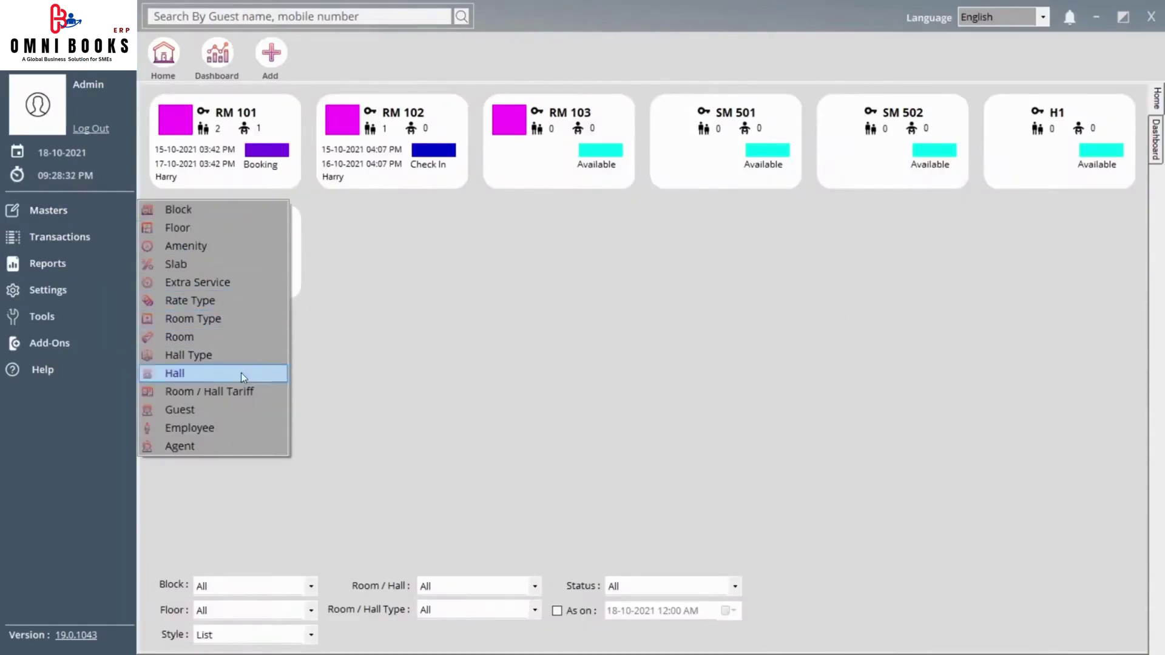
left_click(233, 410)
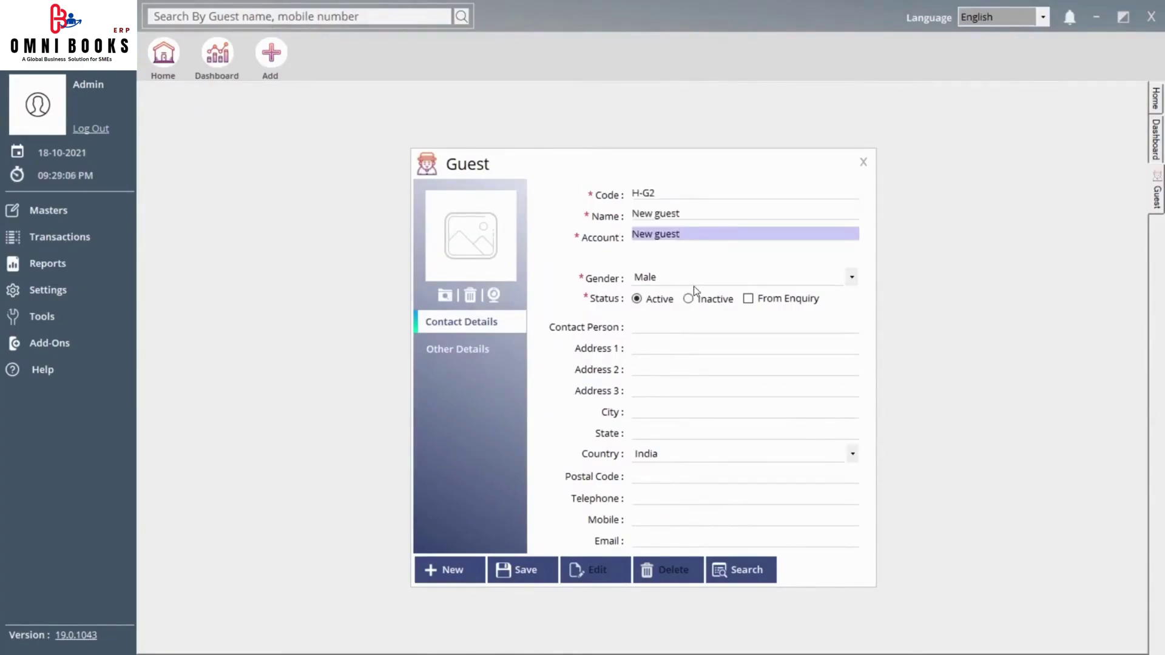
left_click(695, 283)
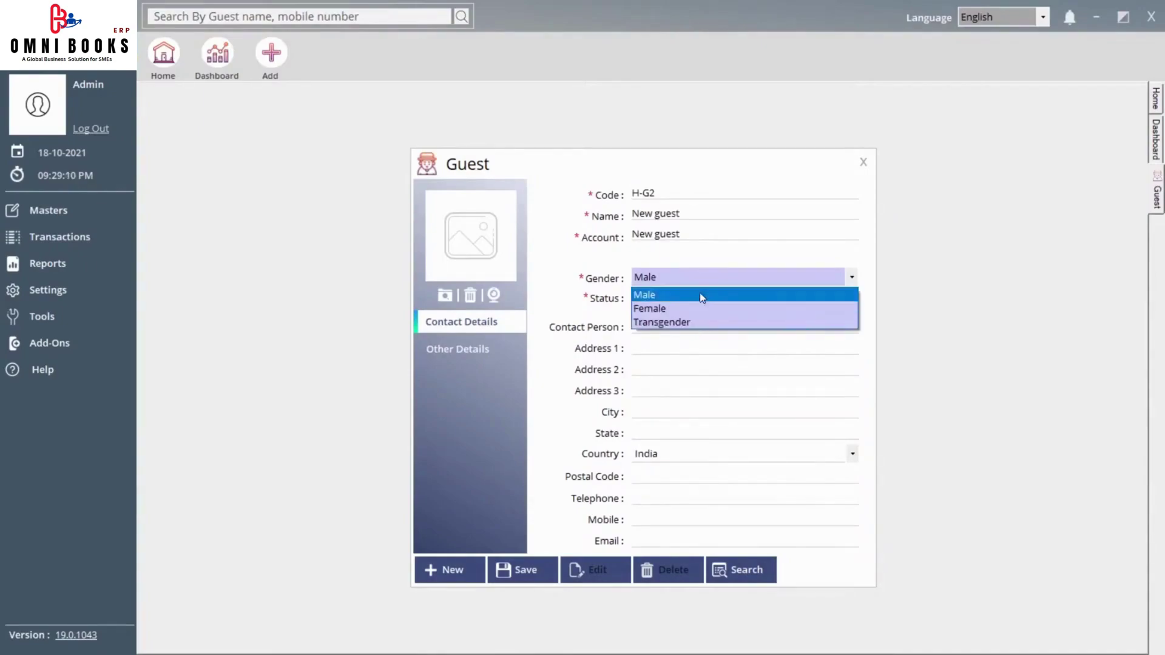
left_click(705, 277)
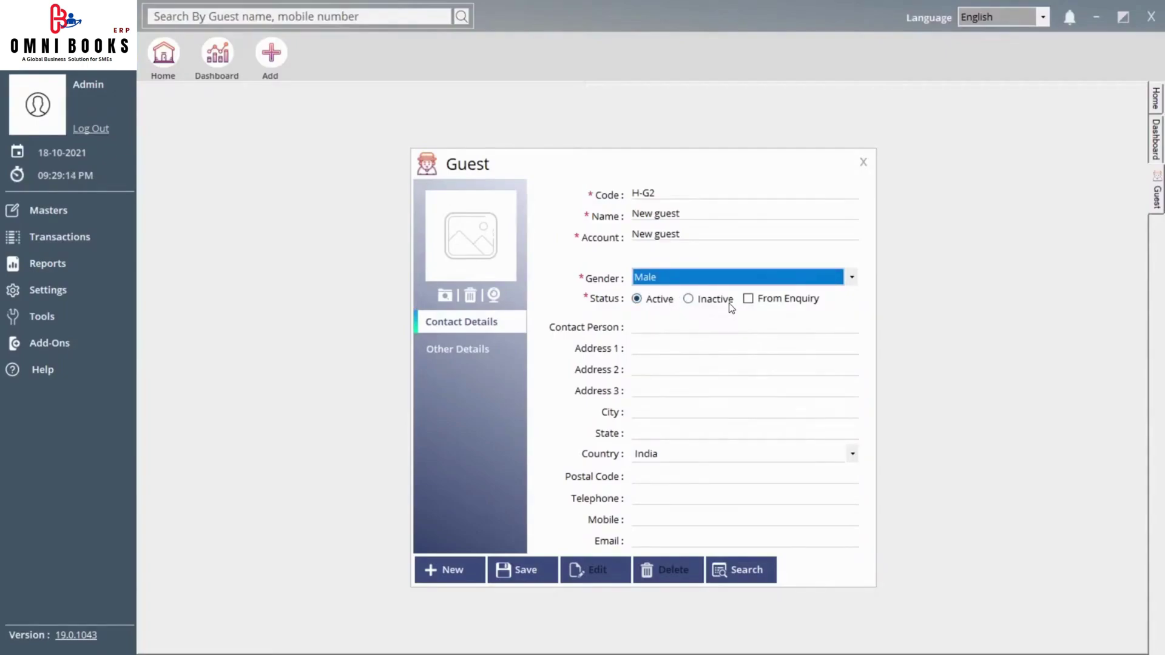
Mark the guest as coming from an enquiry, view the Select Enquiry list, and close it without choosing one.
left_click(771, 302)
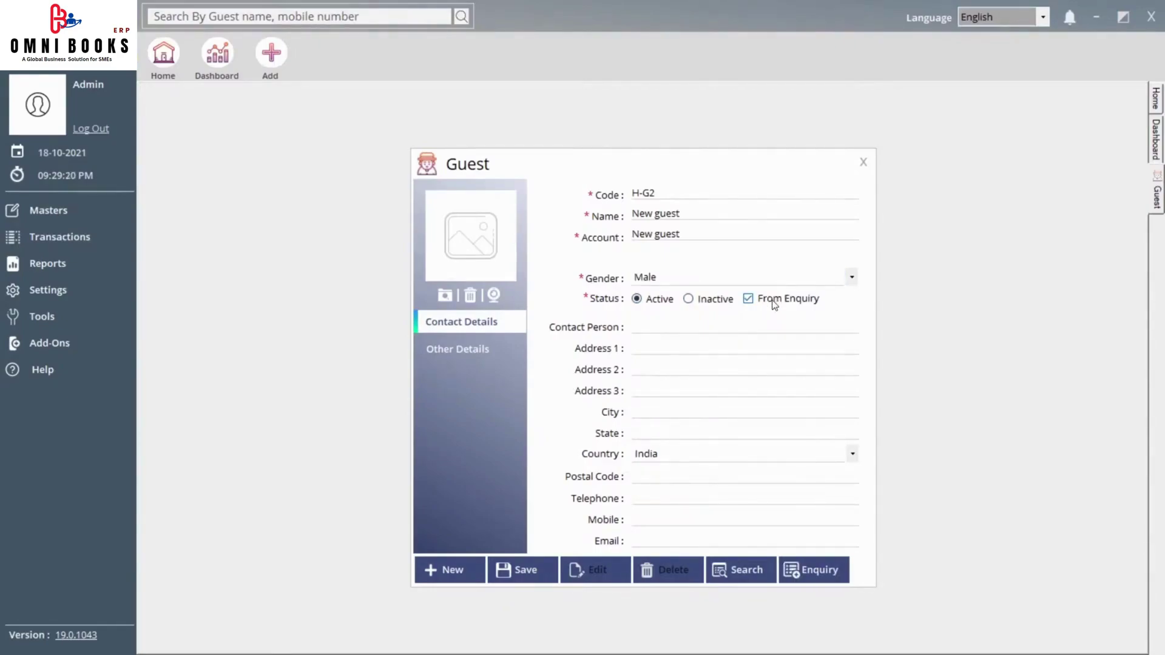
left_click(807, 569)
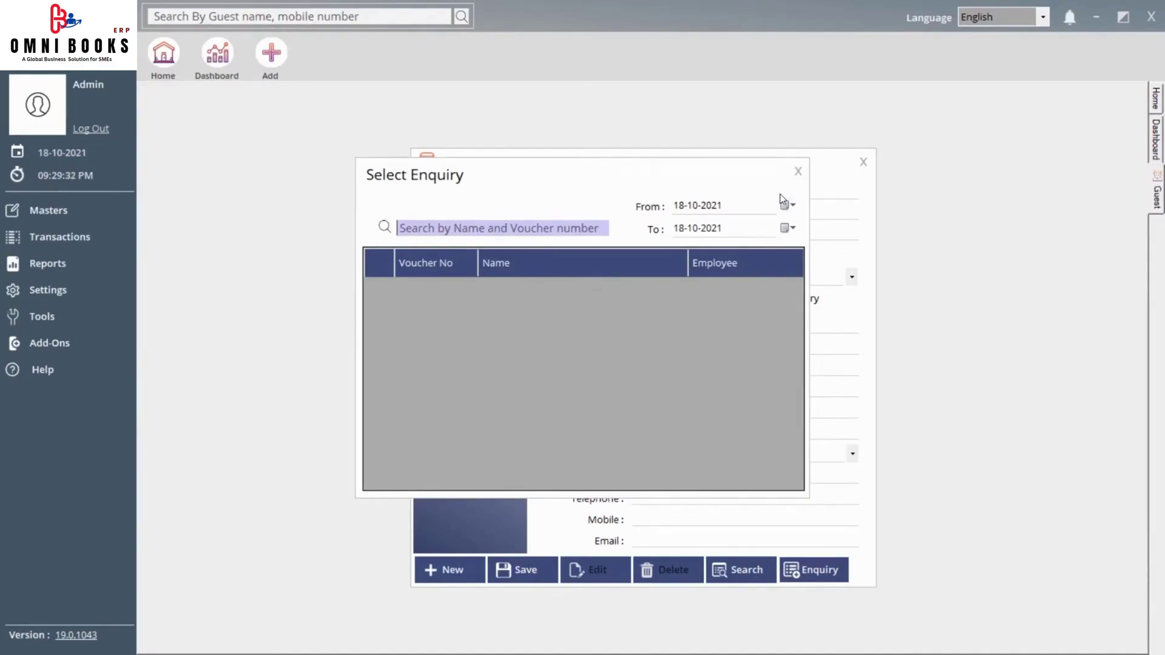
left_click(797, 172)
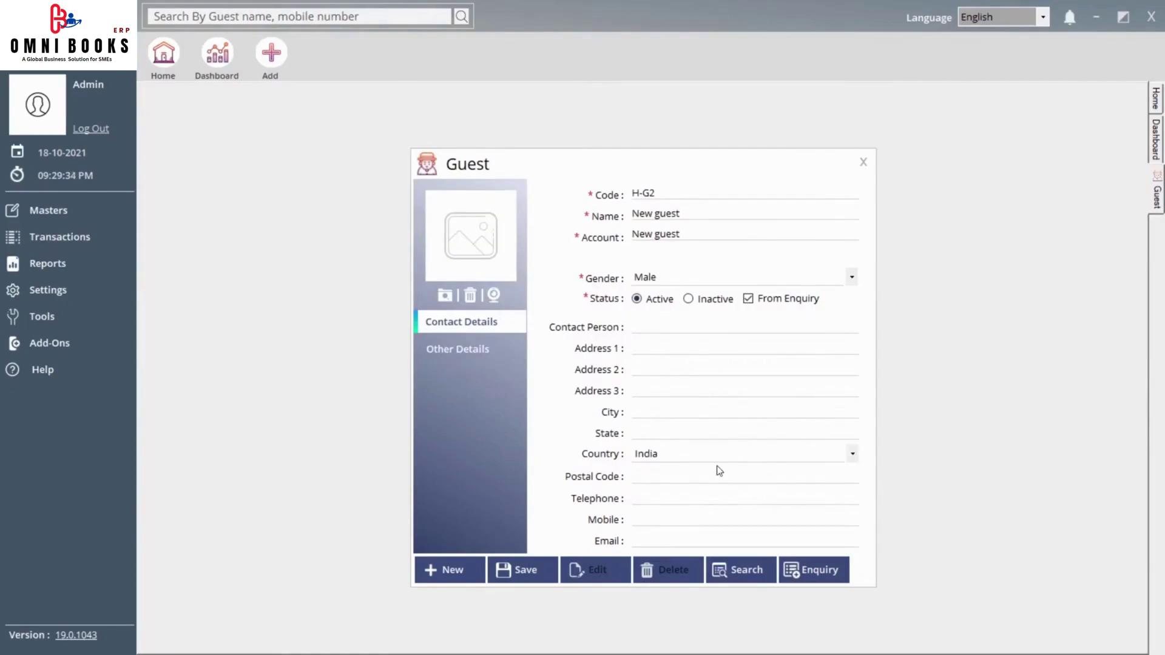
Review the new guest's Other Details, including the form for adding proof types and the Discount % field.
left_click(540, 560)
left_click(475, 344)
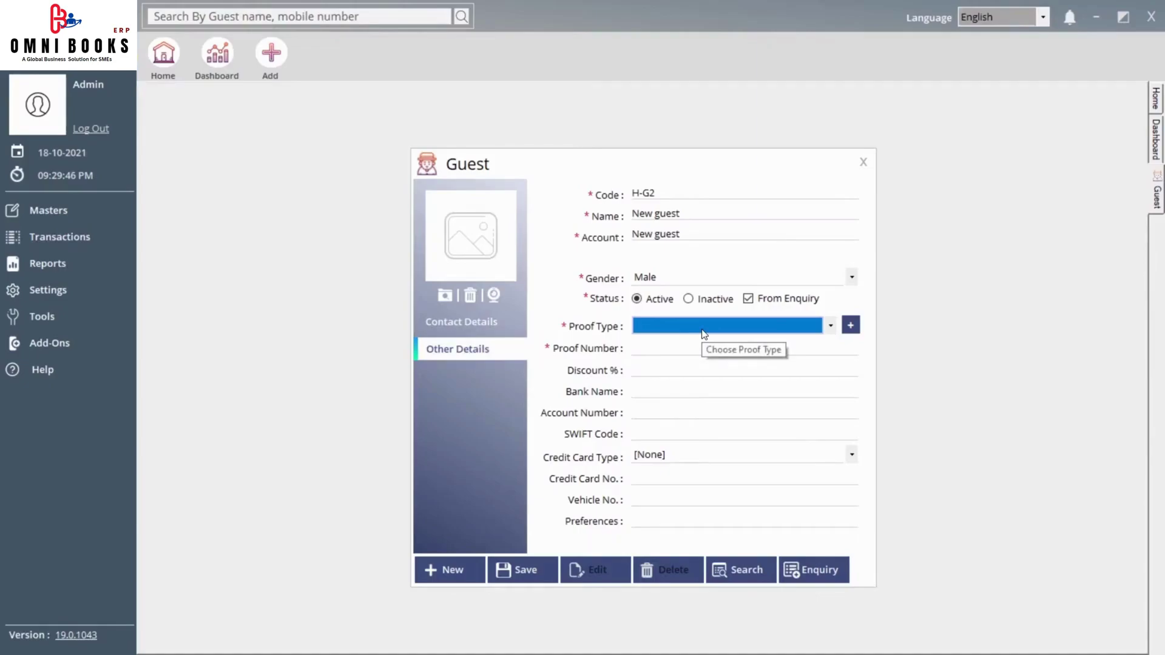
left_click(850, 326)
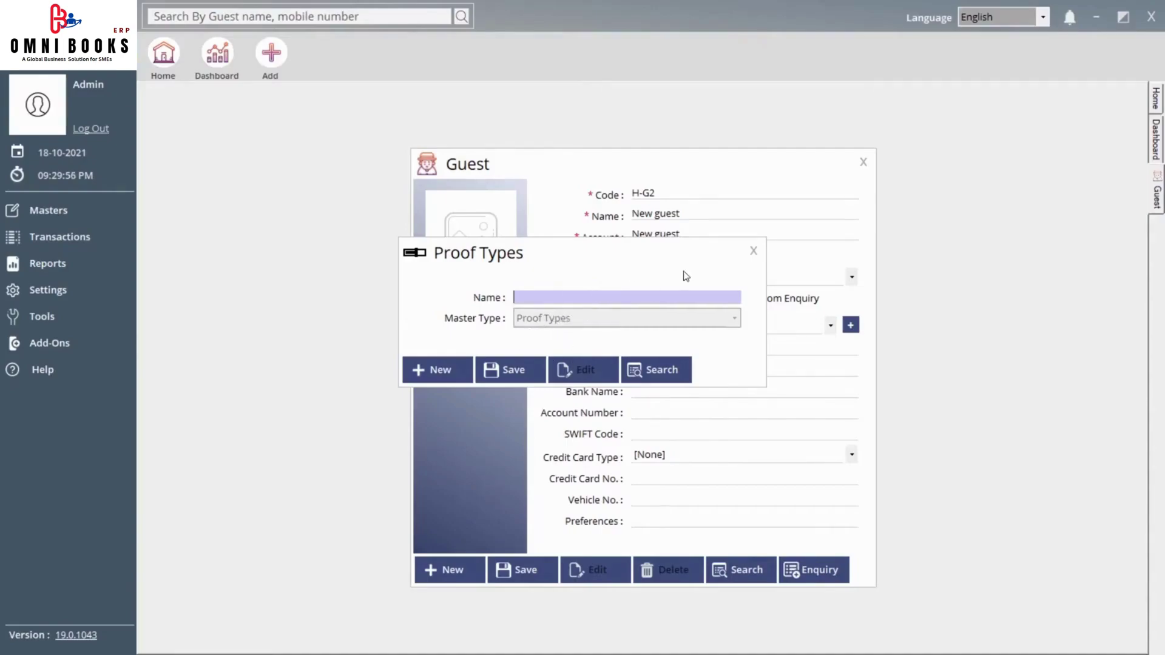
left_click(752, 253)
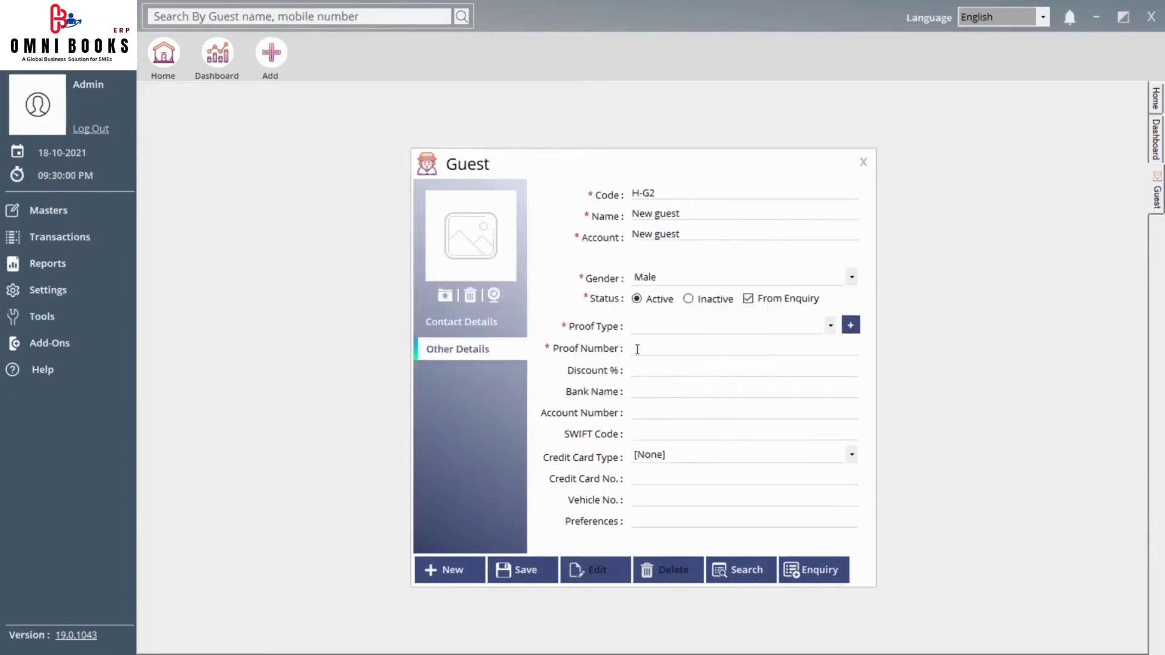
left_click(644, 369)
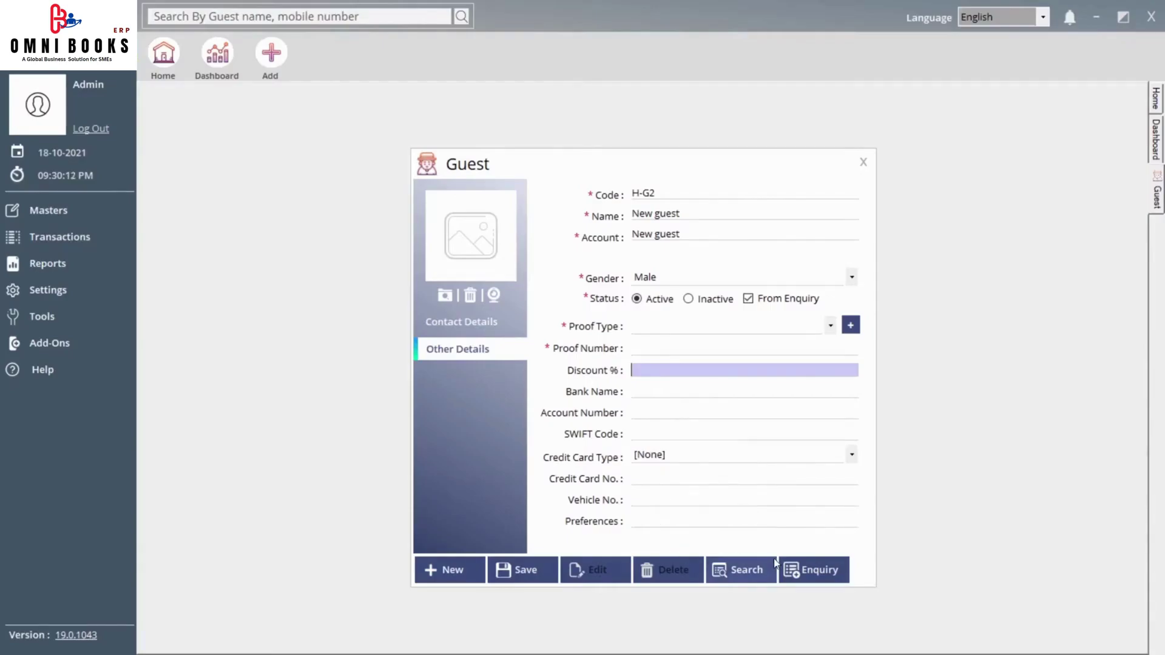
Search the saved guests, open the existing guest's record, view its contact and other details, and close the form.
left_click(744, 570)
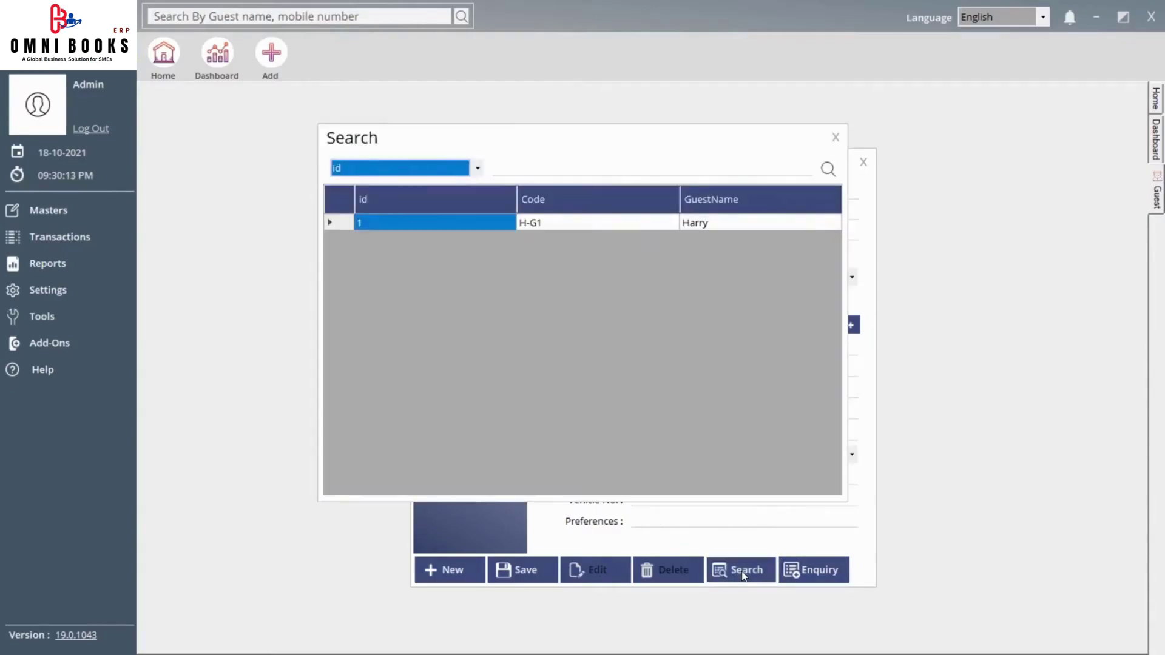
double_click(576, 228)
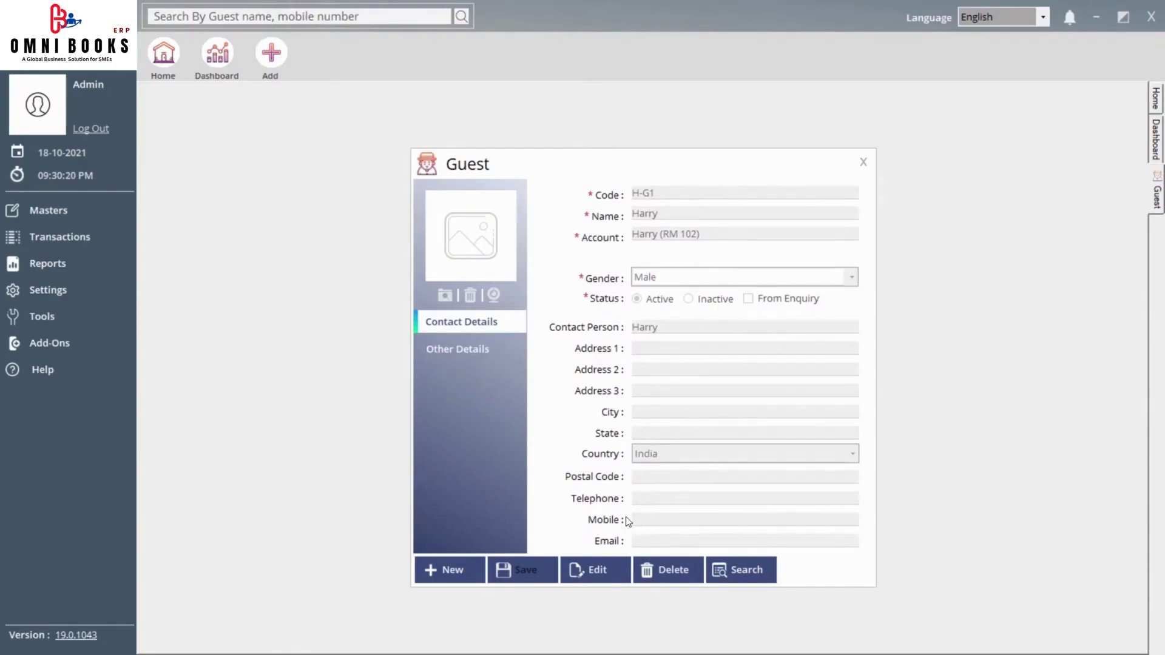
left_click(457, 350)
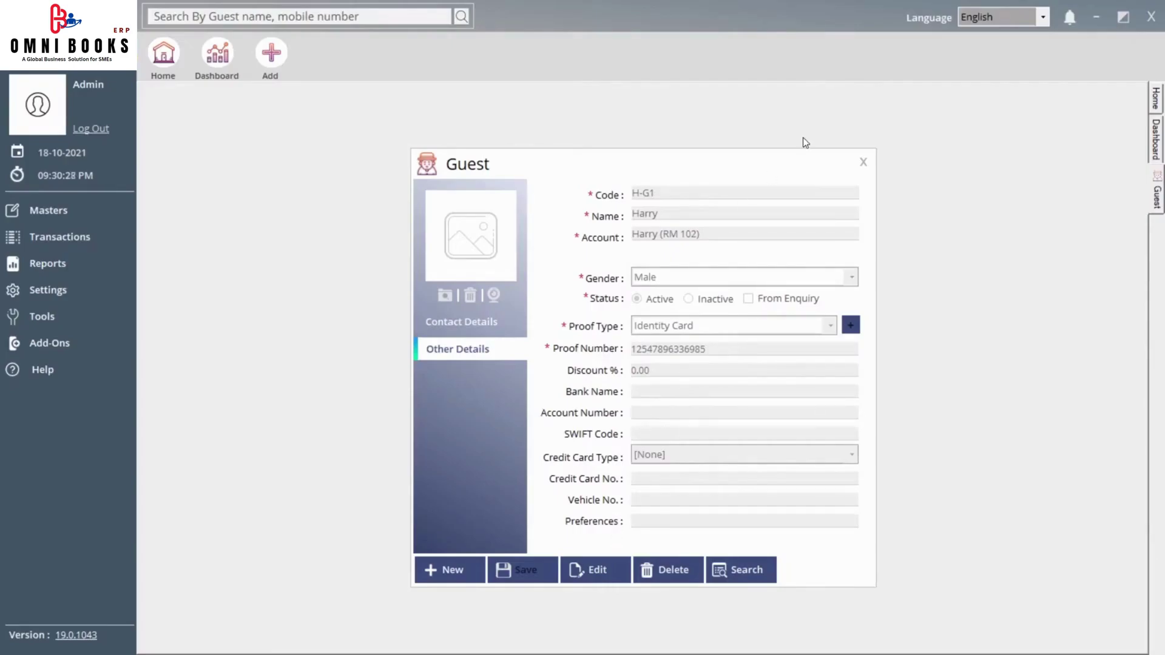
left_click(865, 162)
Open the Employee master and review its Name, Account, Account Description and Description fields.
left_click(104, 211)
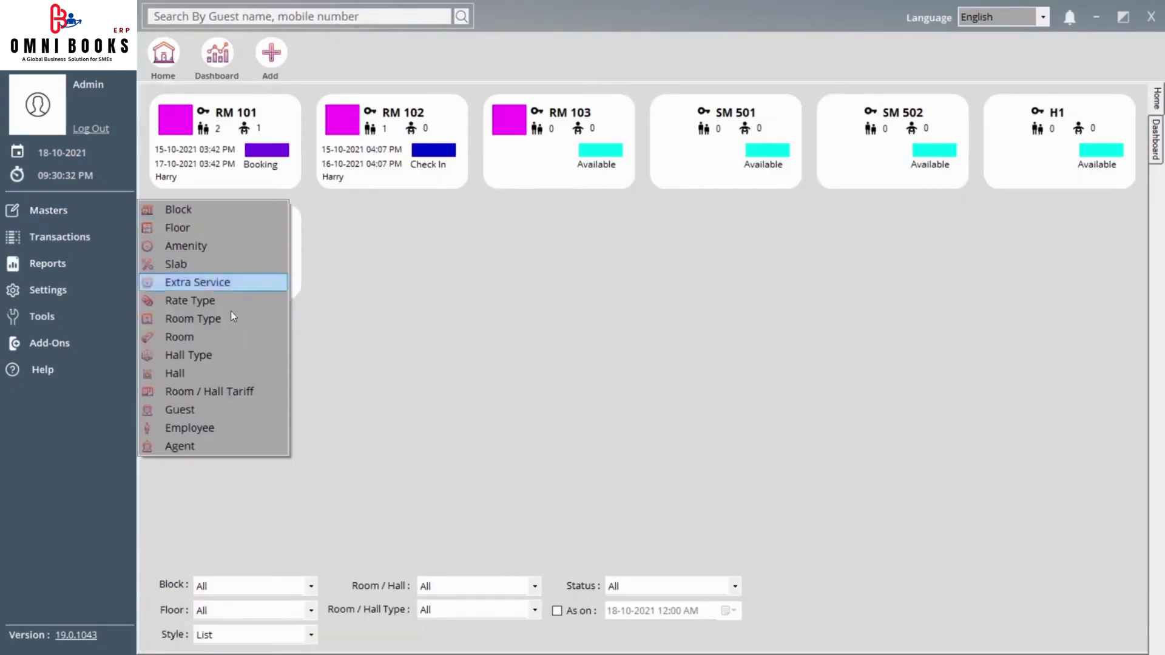
left_click(210, 427)
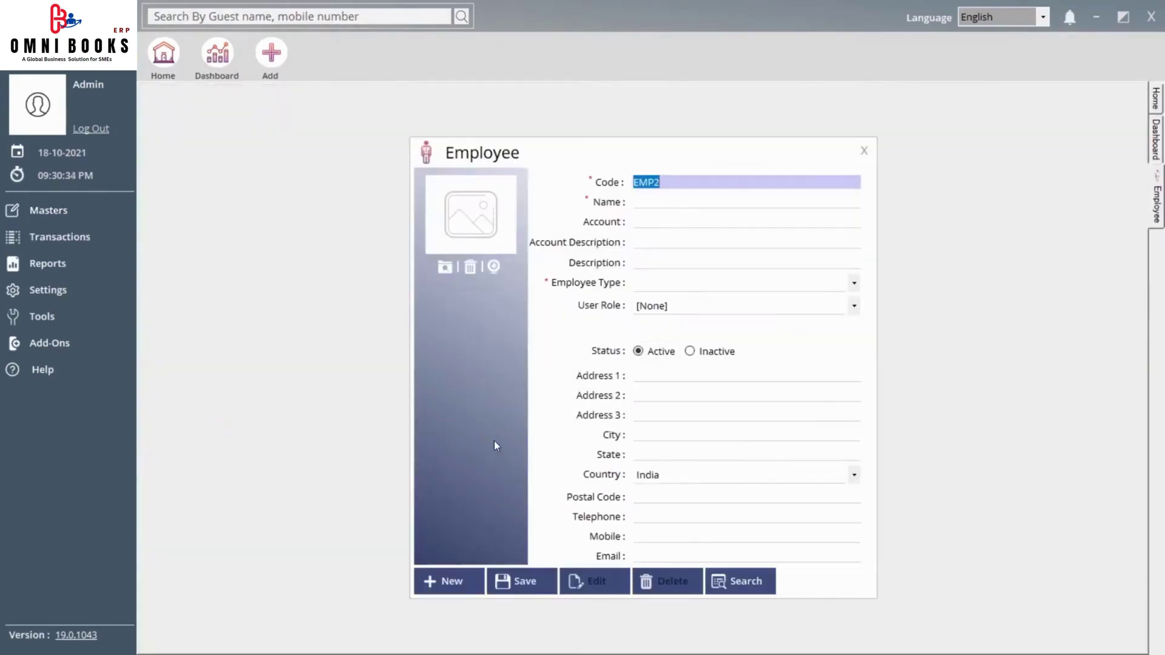
left_click_drag(601, 152, 588, 124)
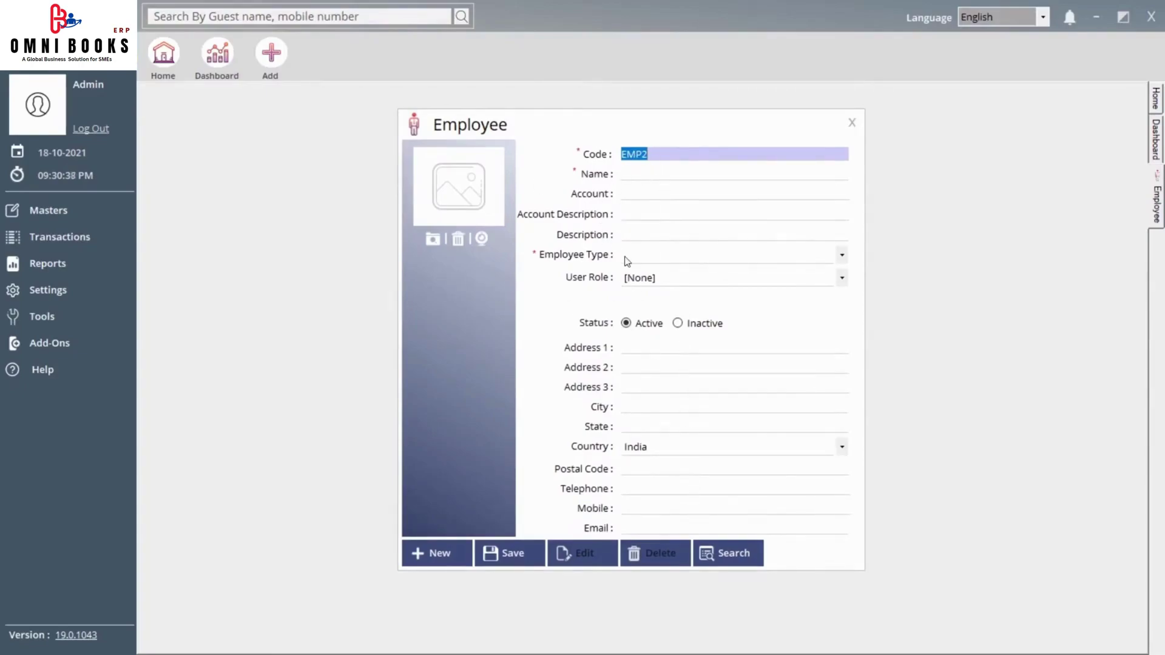
left_click(648, 171)
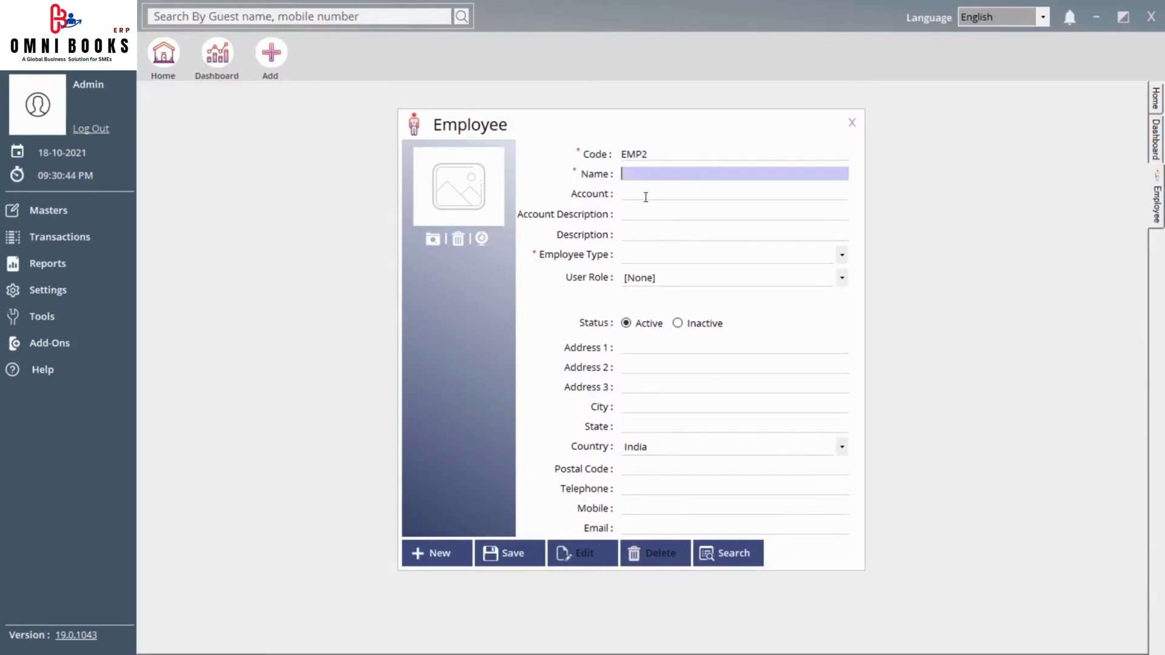
left_click(648, 195)
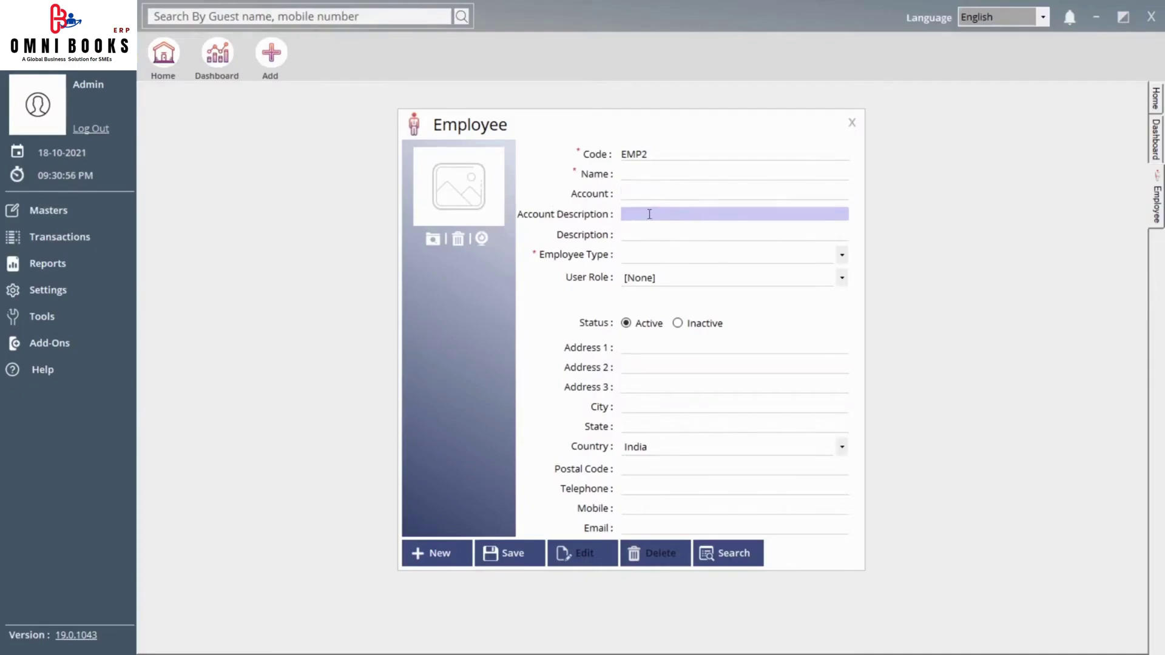
left_click(646, 234)
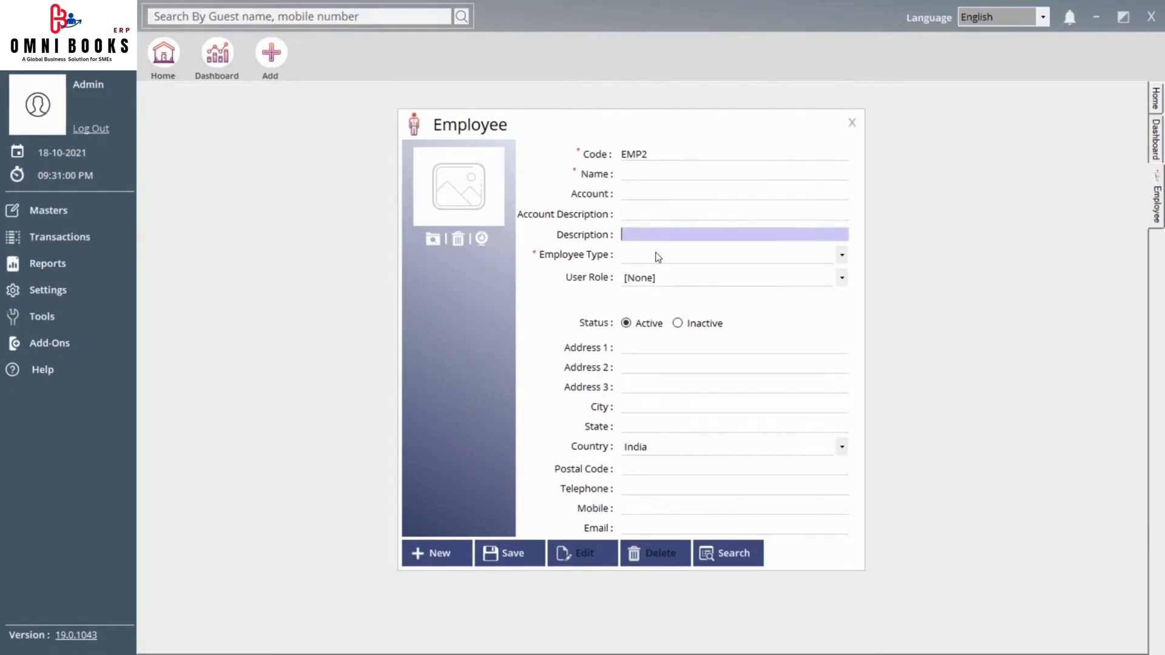
Review the Employee Type and User Role choices without changing them, and close the Employee form.
left_click(657, 255)
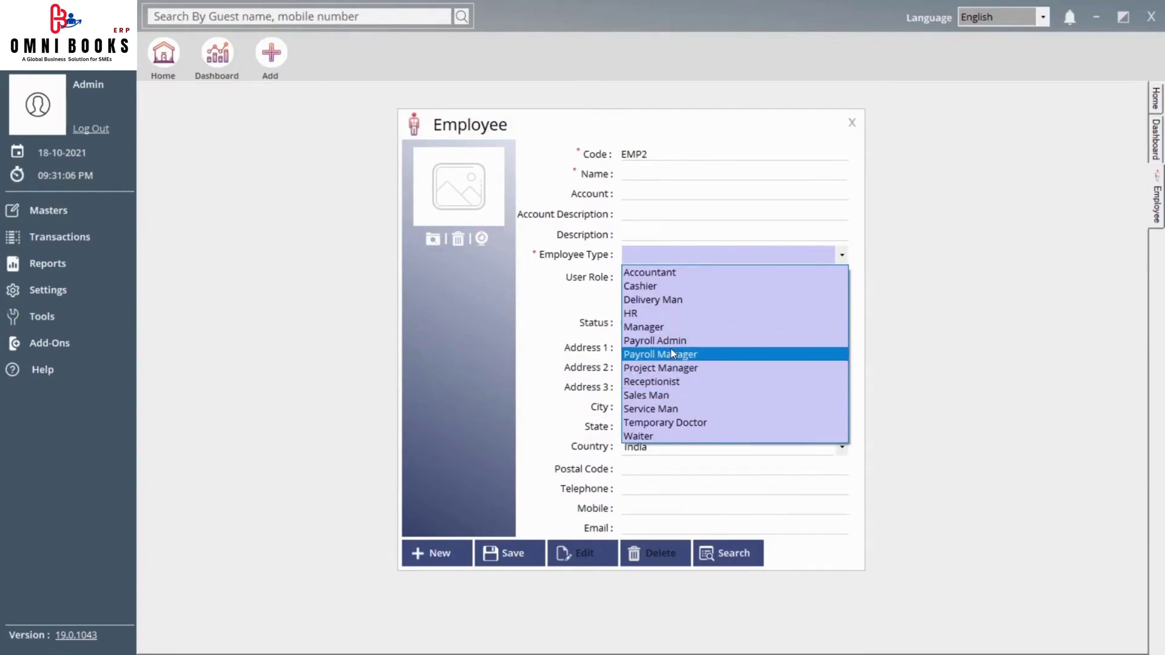
left_click(679, 256)
left_click(679, 281)
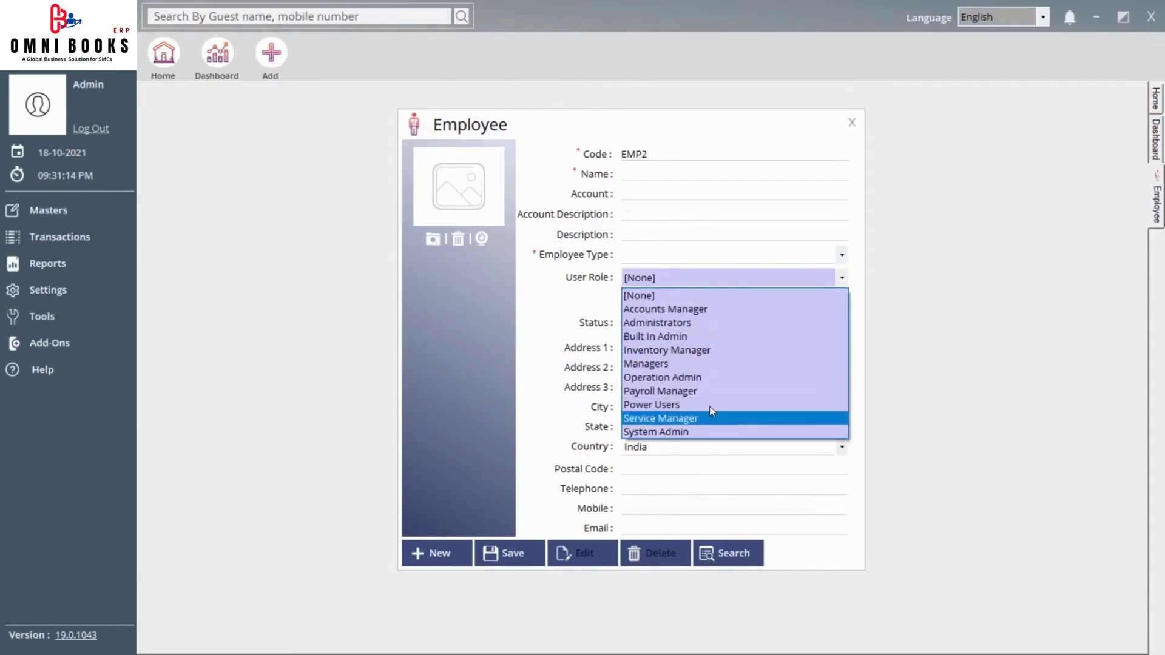
left_click(676, 280)
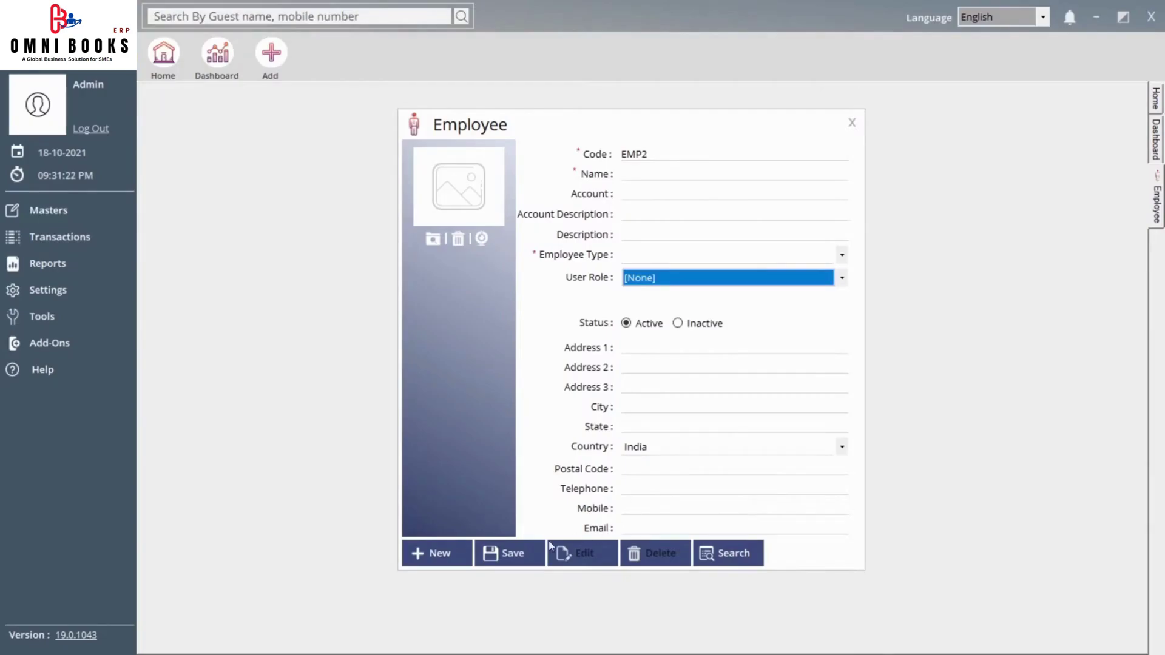
left_click(852, 123)
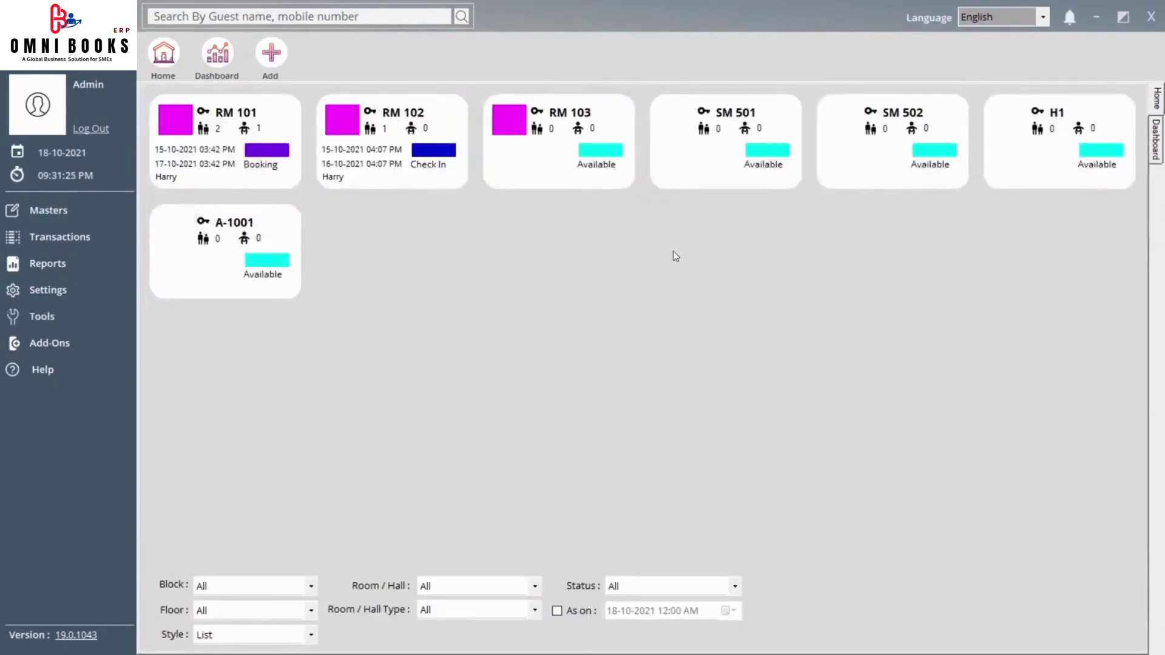
Open the Agent master, review its Name, Commission % and Agent Group fields, and close the form.
left_click(96, 214)
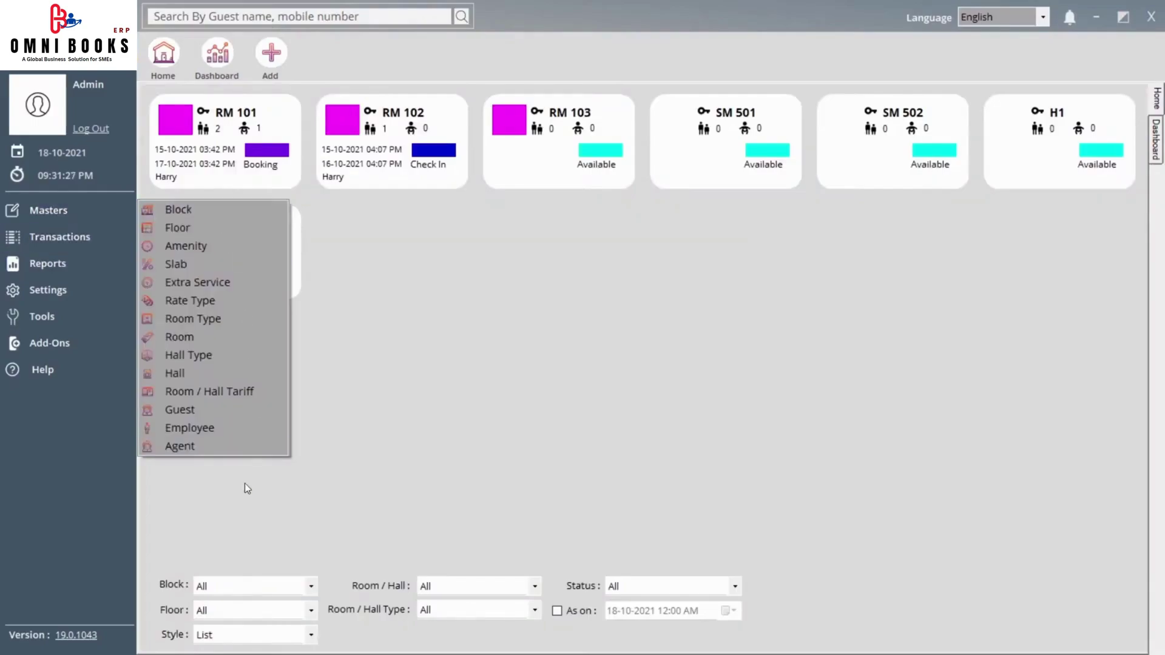
left_click(243, 450)
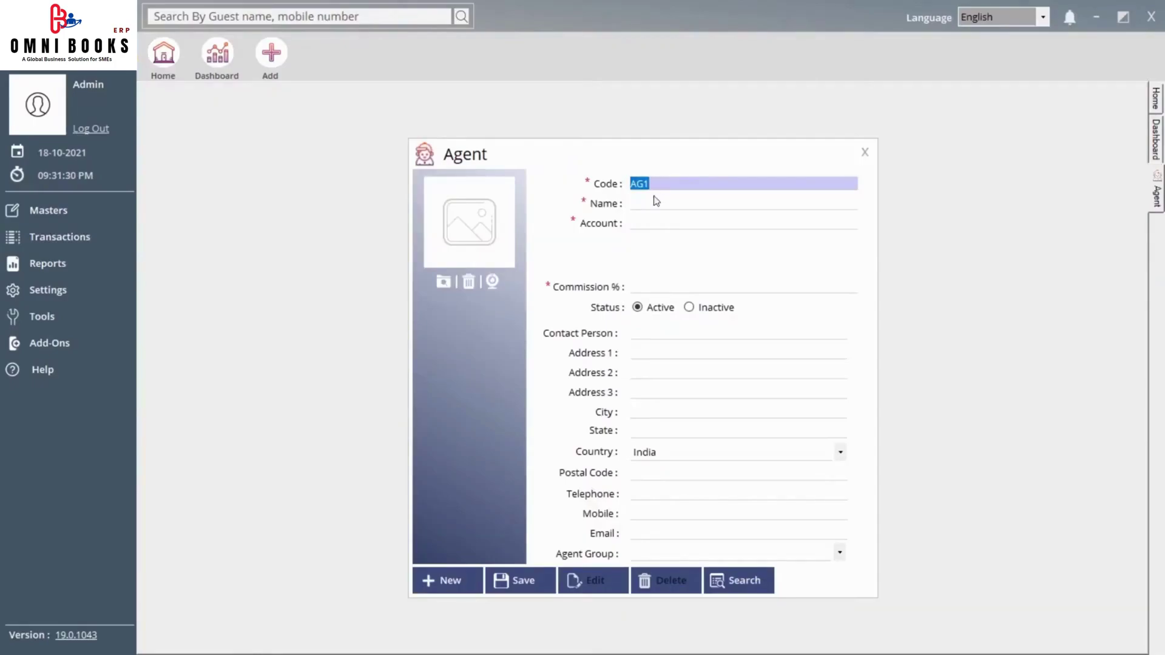
left_click(645, 203)
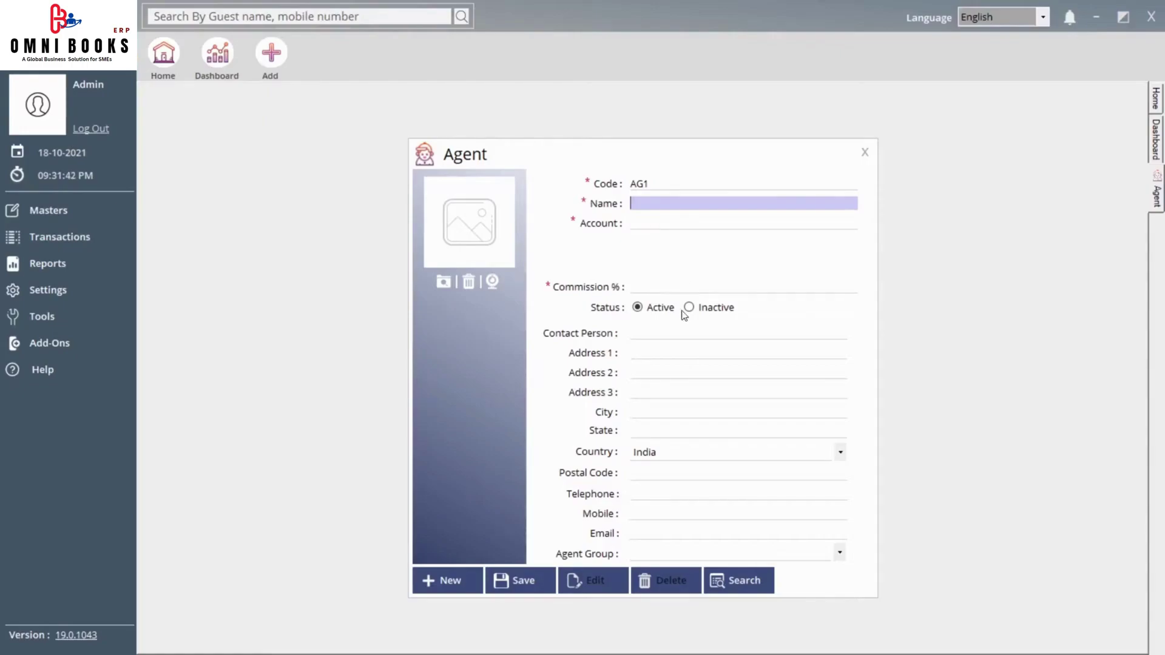
left_click(738, 289)
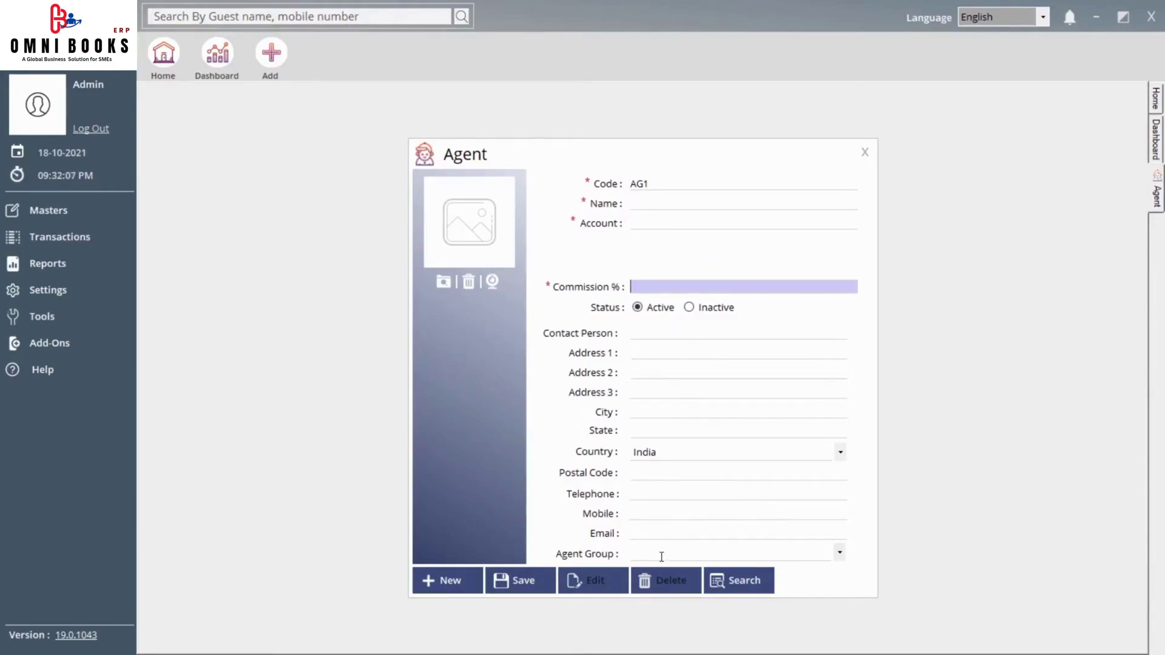
left_click(661, 556)
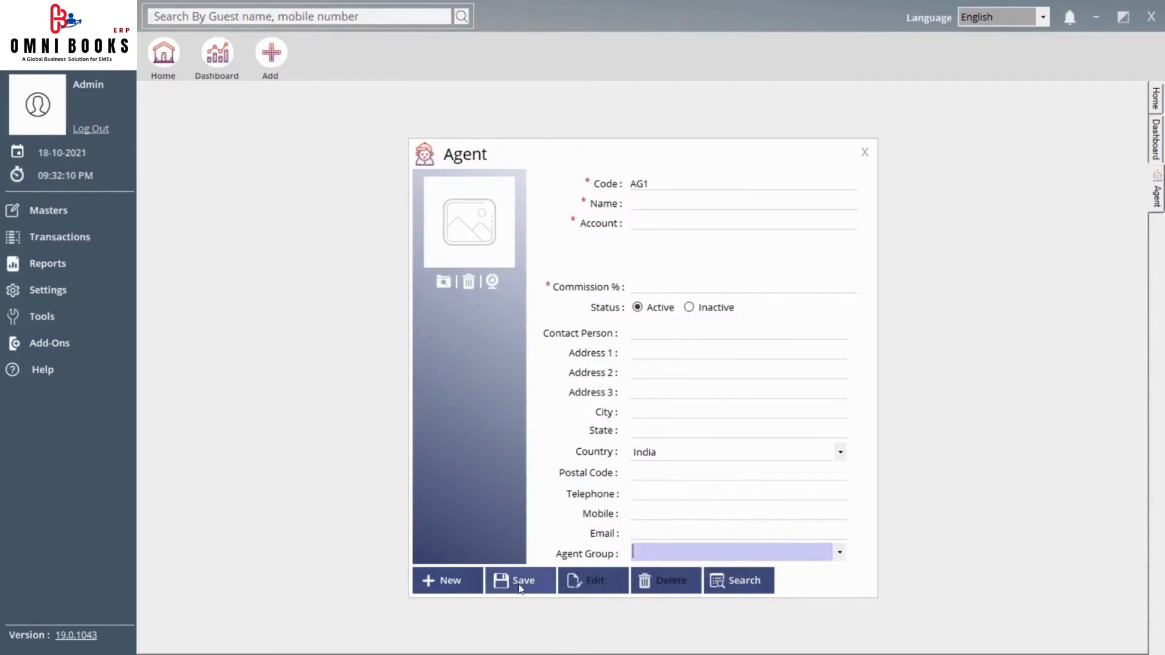
left_click(865, 152)
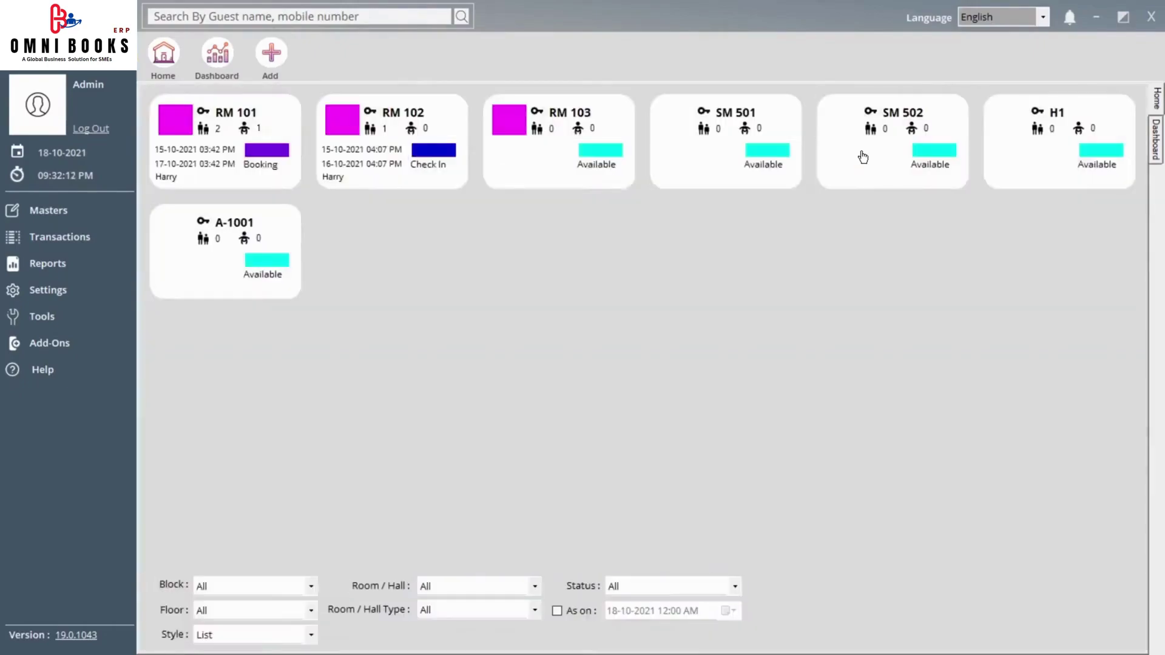
Start an Enquiry transaction with the name "name eg" and review the Guest and Type choices without selecting any.
left_click(60, 211)
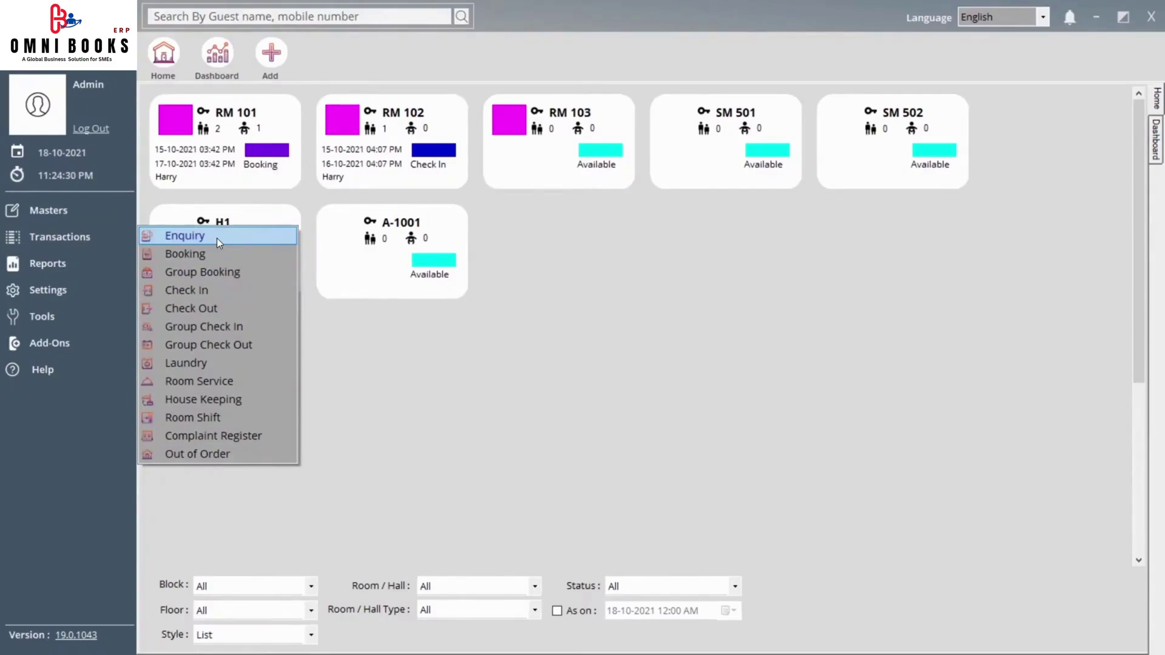
left_click(217, 238)
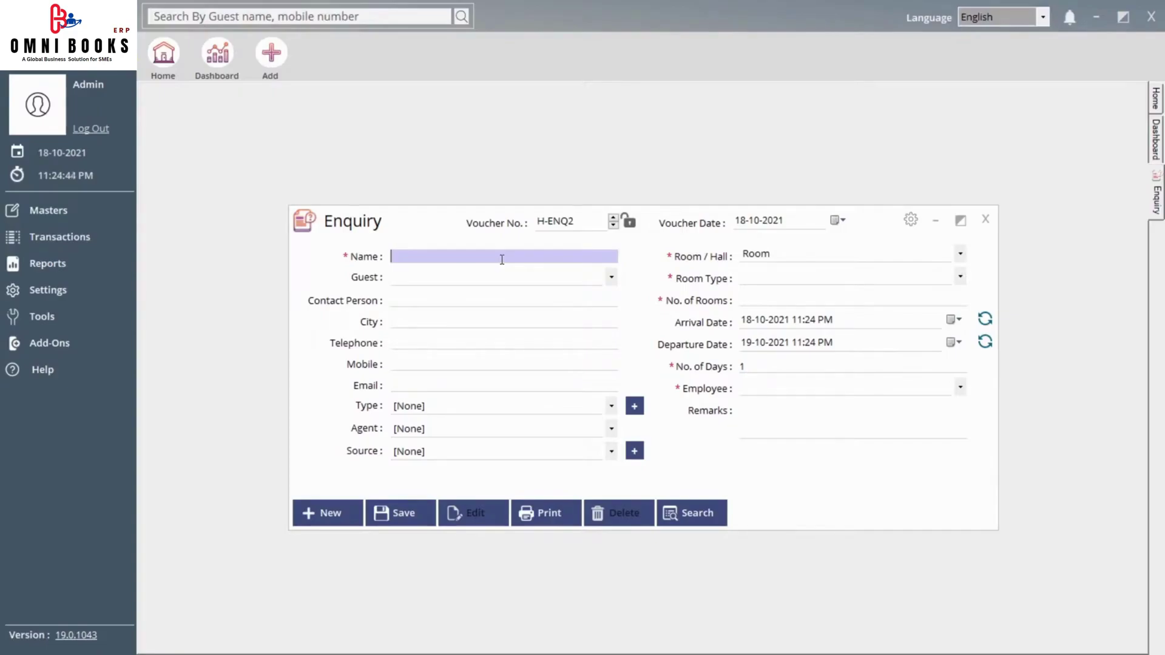
type("name eg")
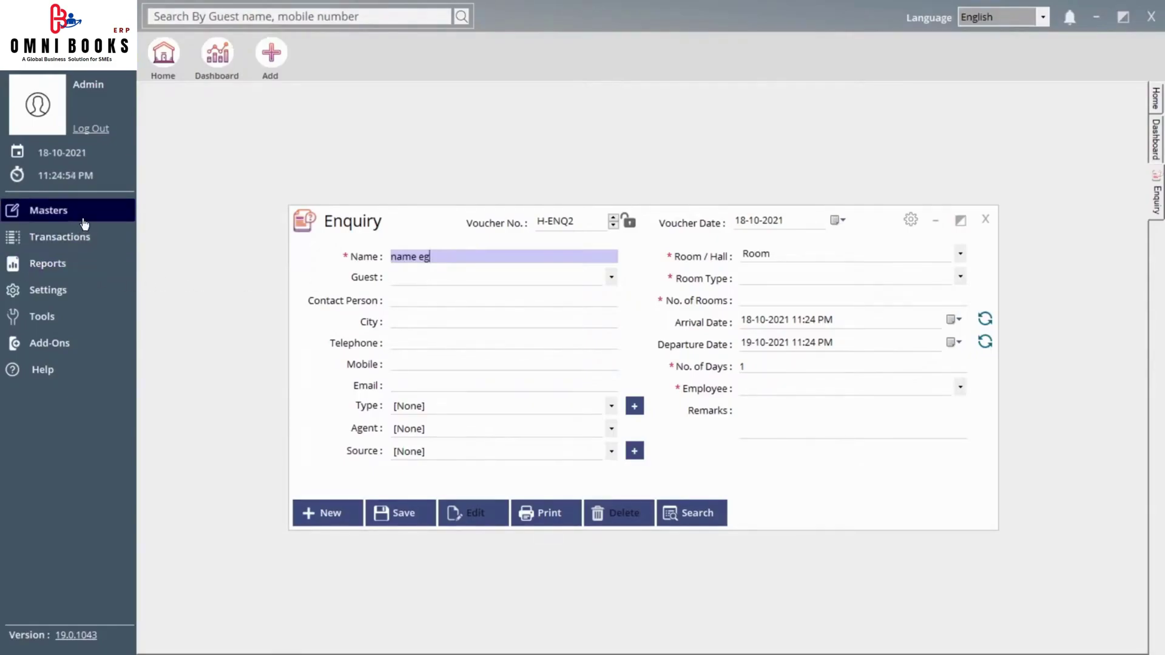
left_click(431, 277)
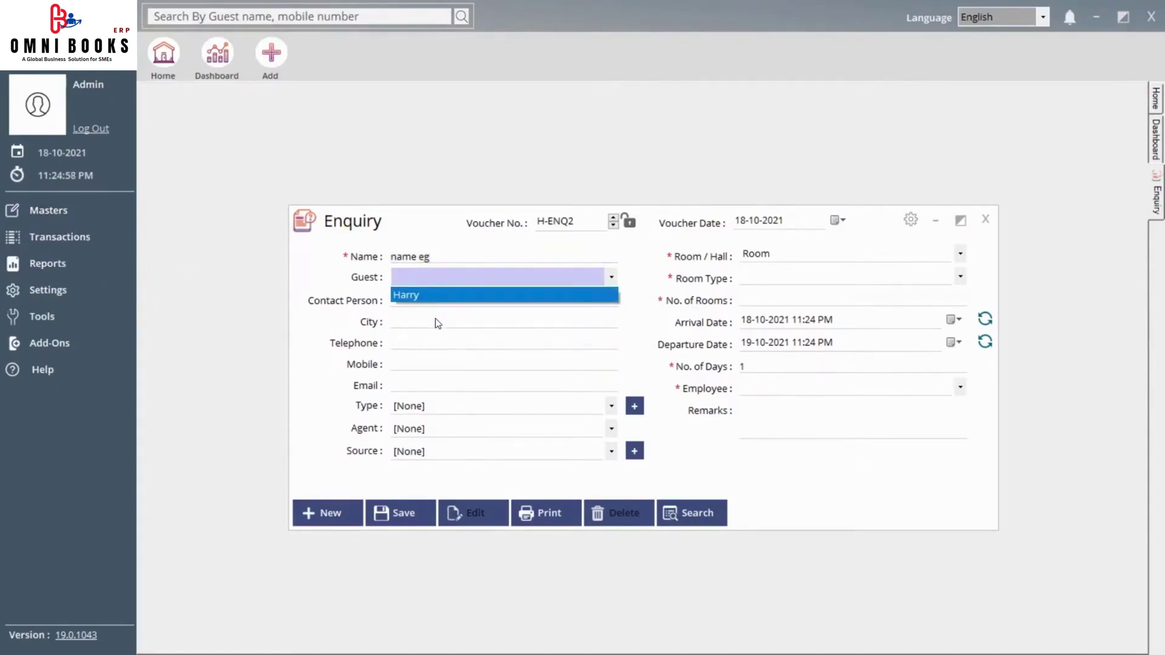
left_click(380, 305)
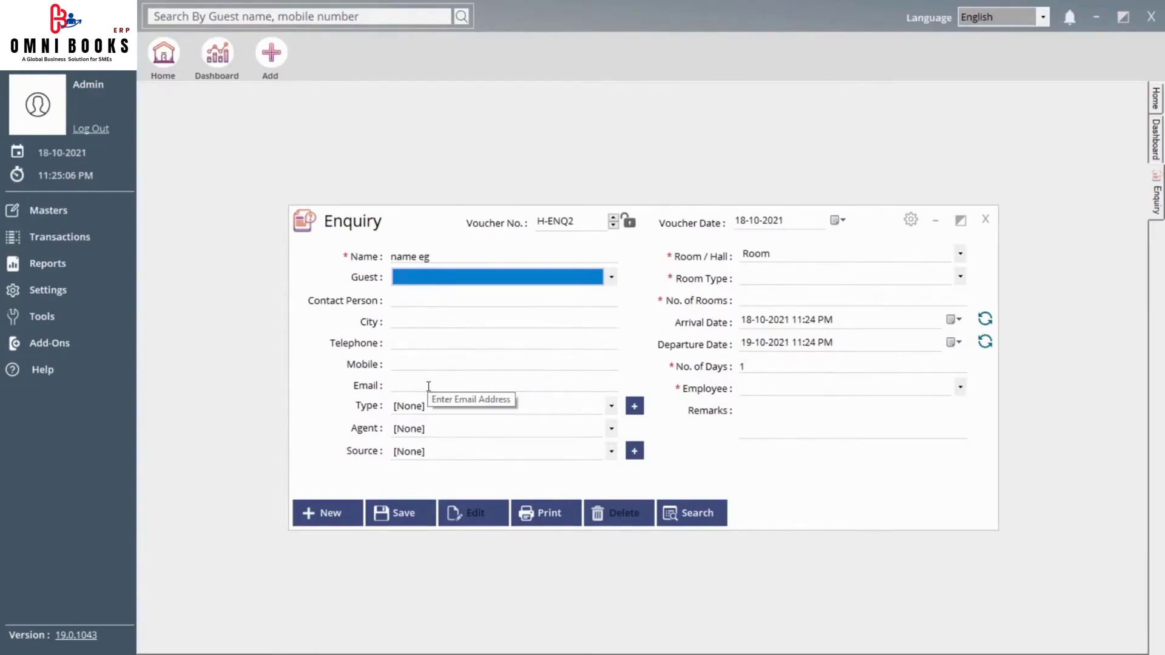
left_click(449, 407)
left_click(442, 419)
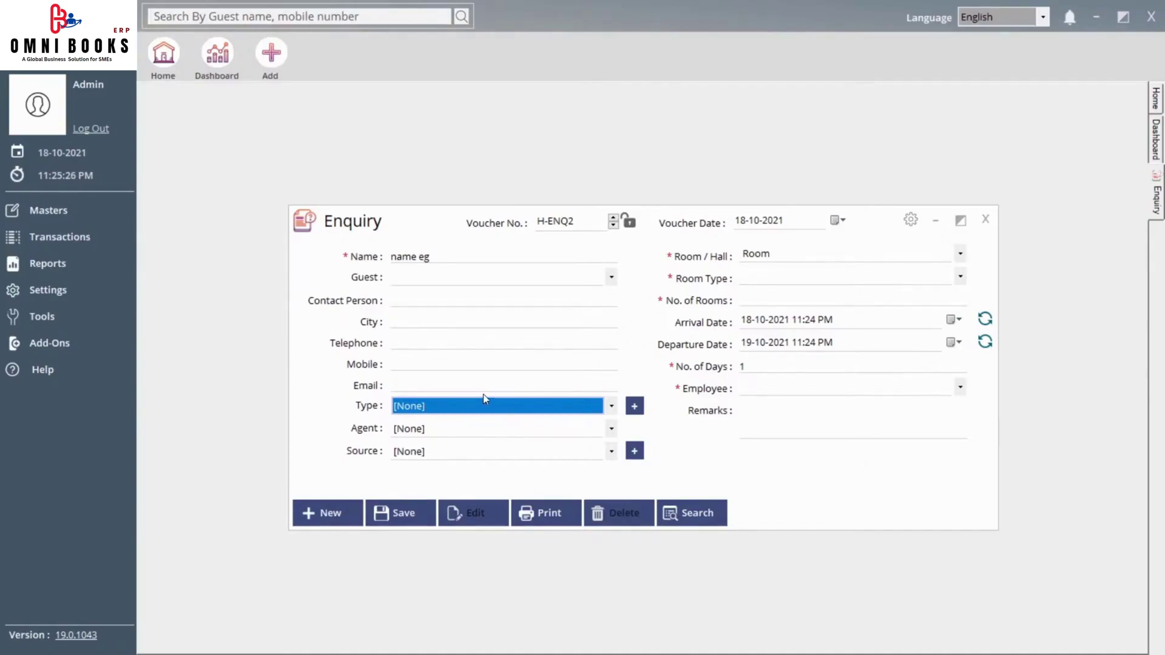
Switch the enquiry's Room / Hall choice to Hall to compare the fields, and set it back to Room.
left_click(788, 253)
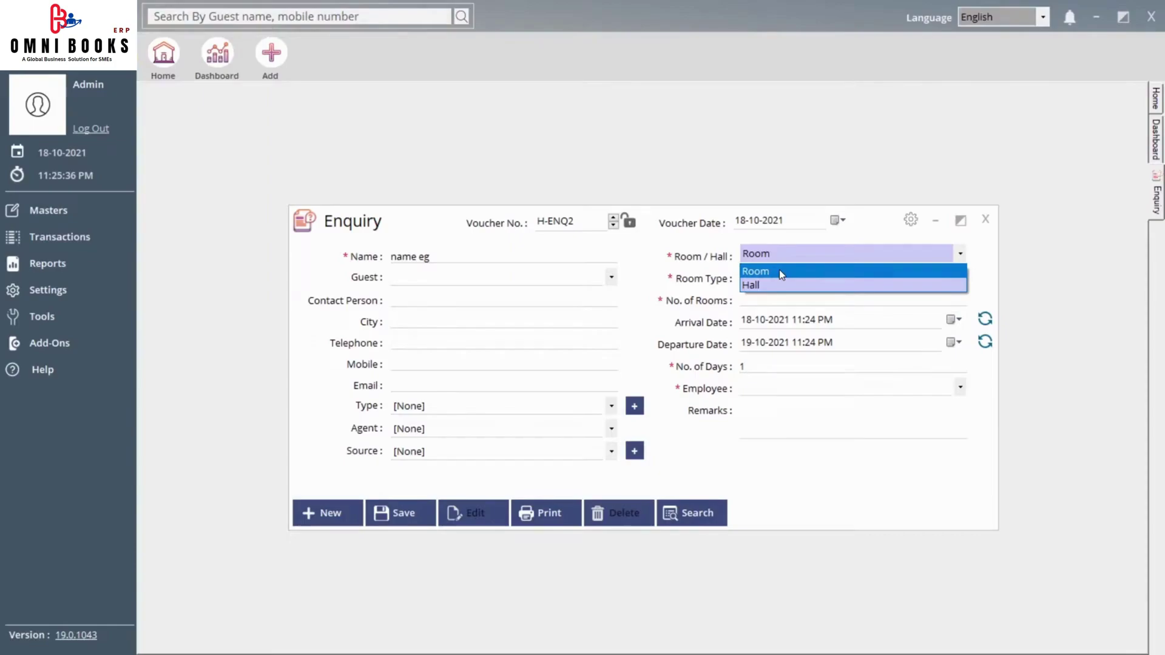
left_click(779, 271)
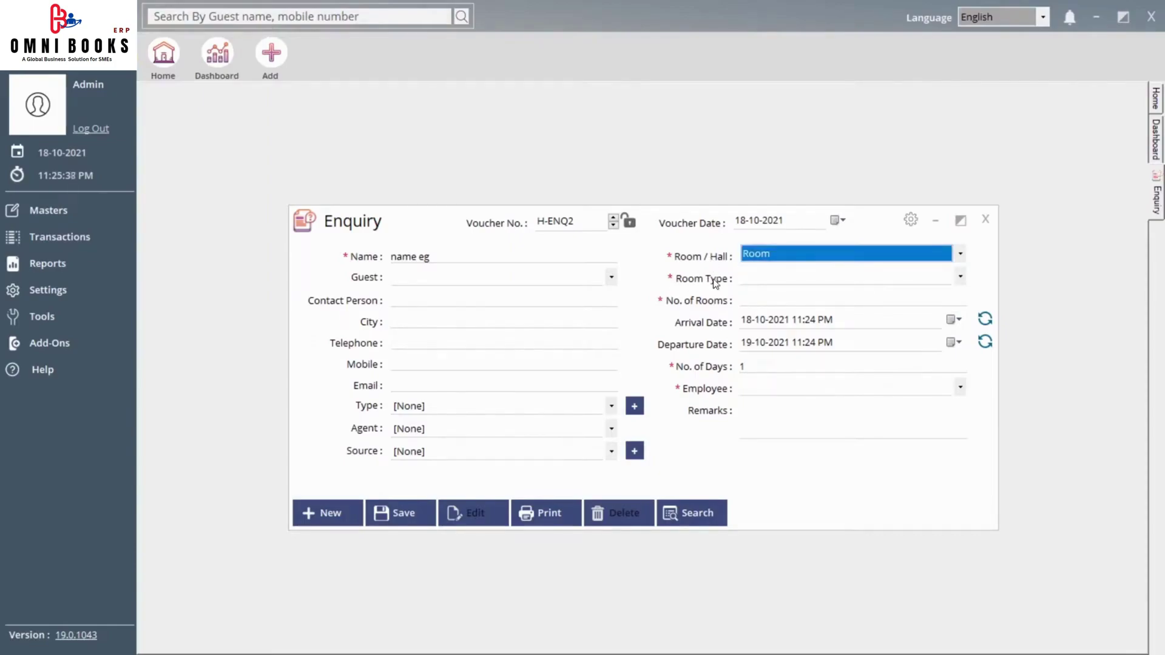
left_click(841, 254)
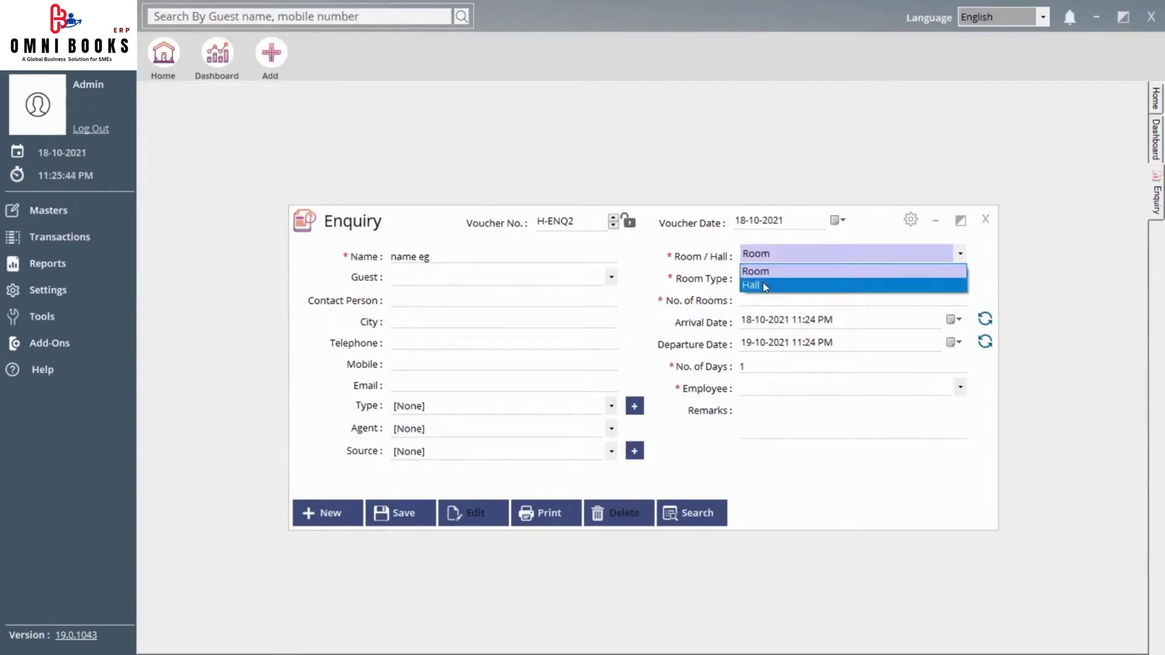
left_click(763, 284)
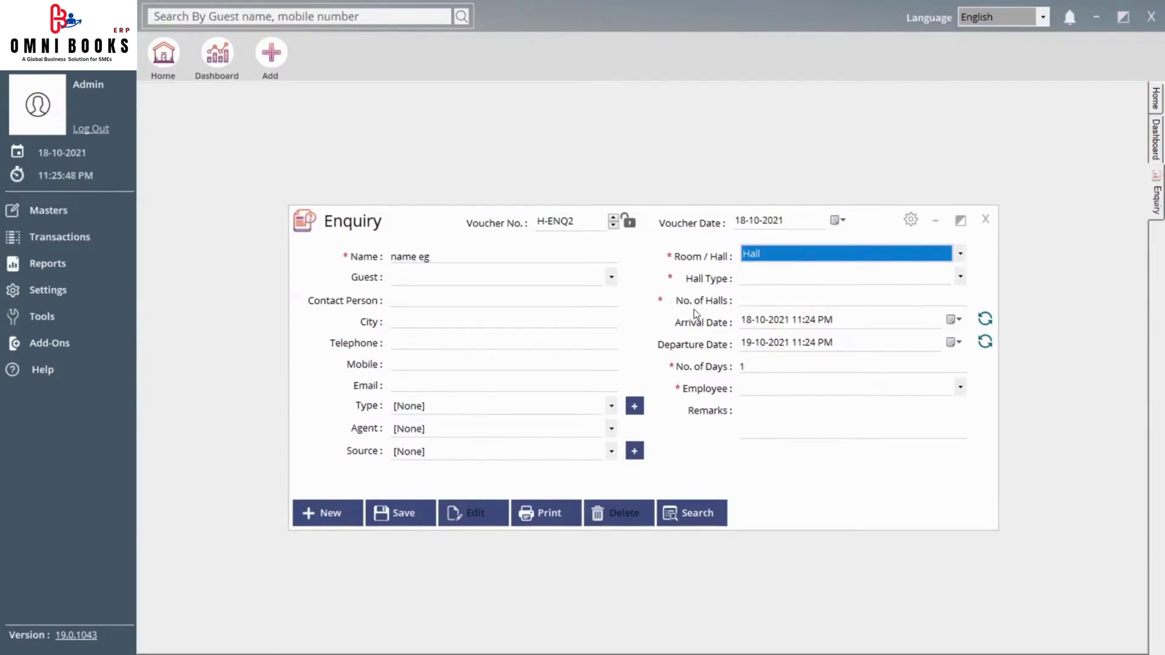
left_click(840, 254)
left_click(807, 271)
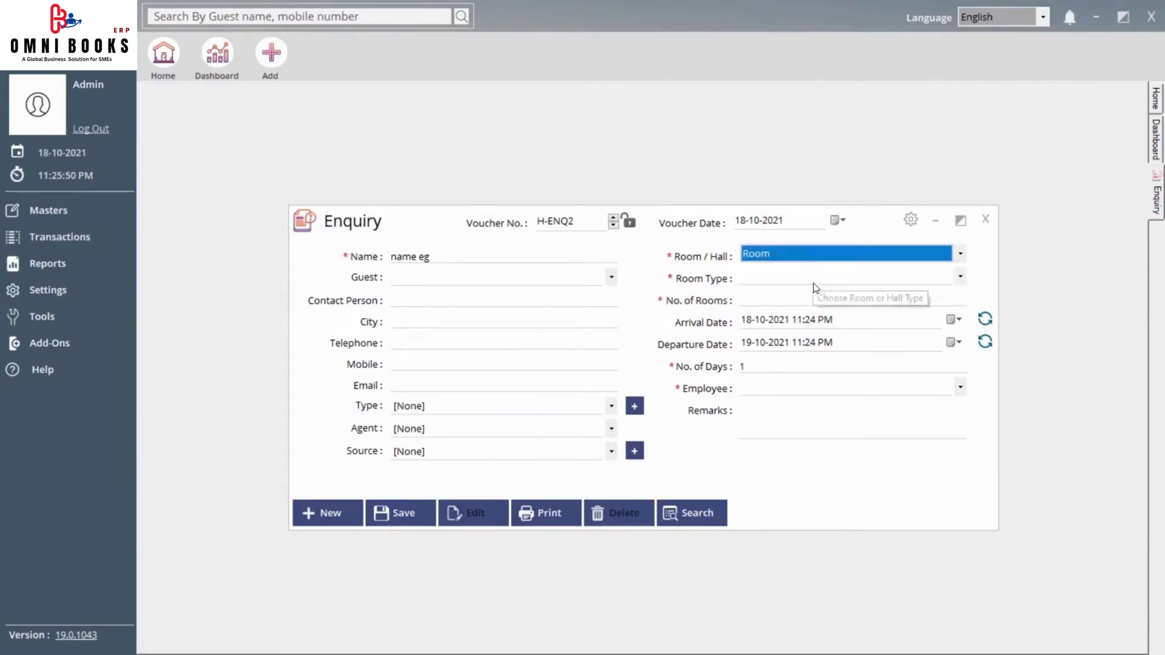
Review the enquiry's Room Type choices and the No. of Rooms field without filling them in.
left_click(768, 280)
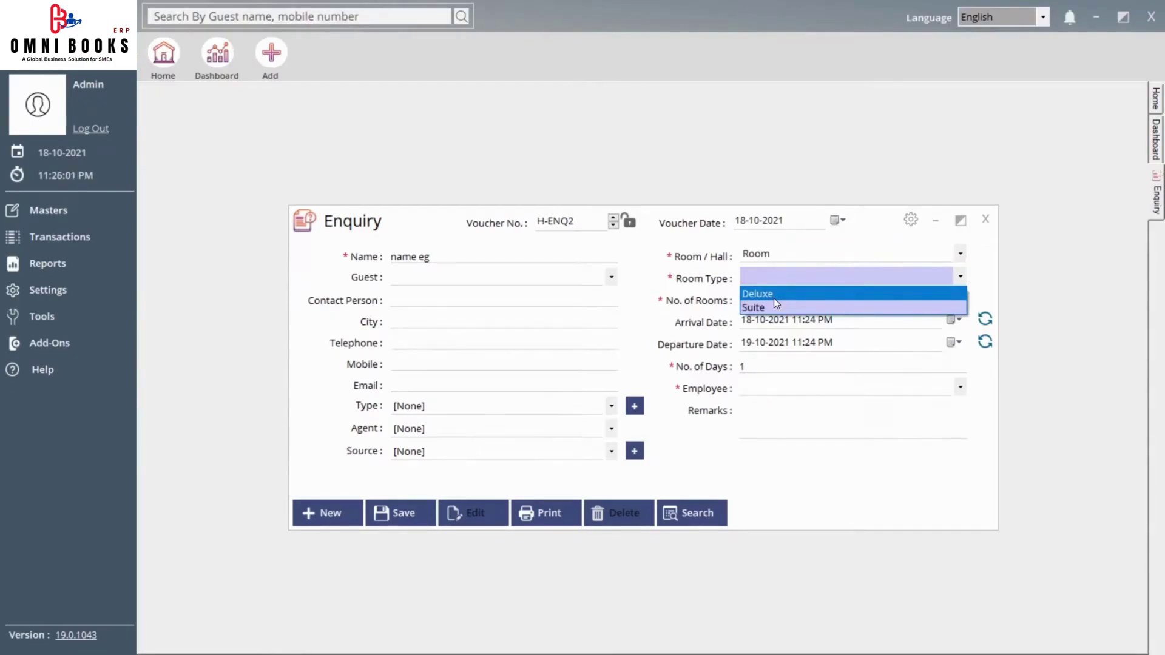
left_click(774, 297)
left_click(776, 299)
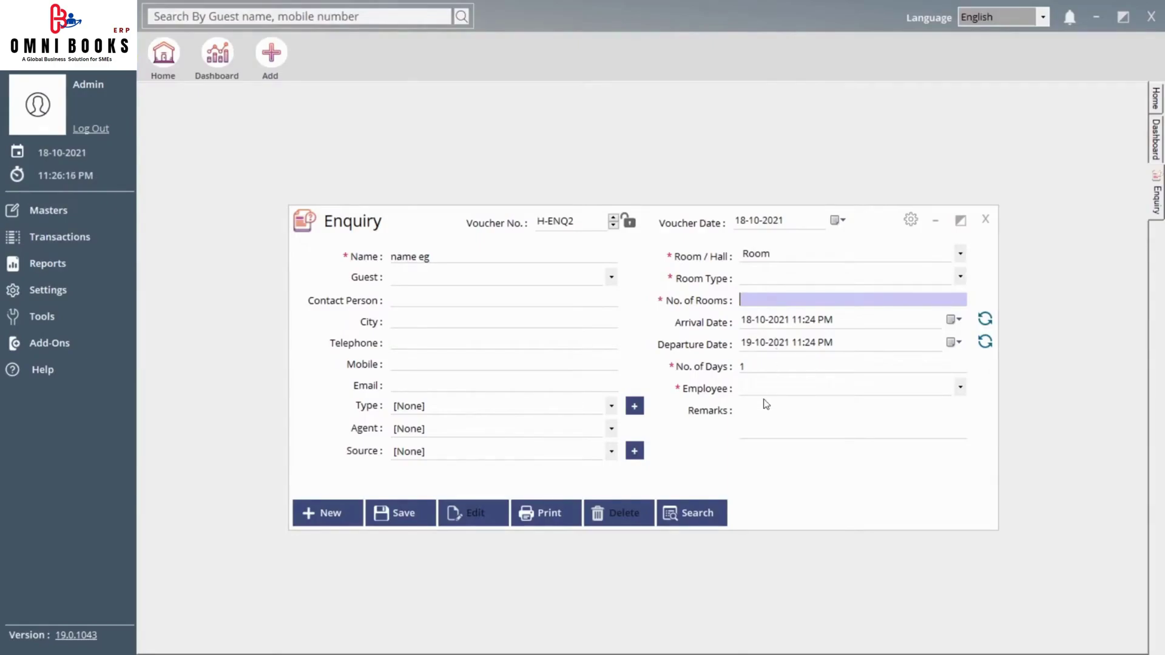
Set the enquiry's departure date to 21-10-2021 and check the No. of Days field.
left_click(773, 367)
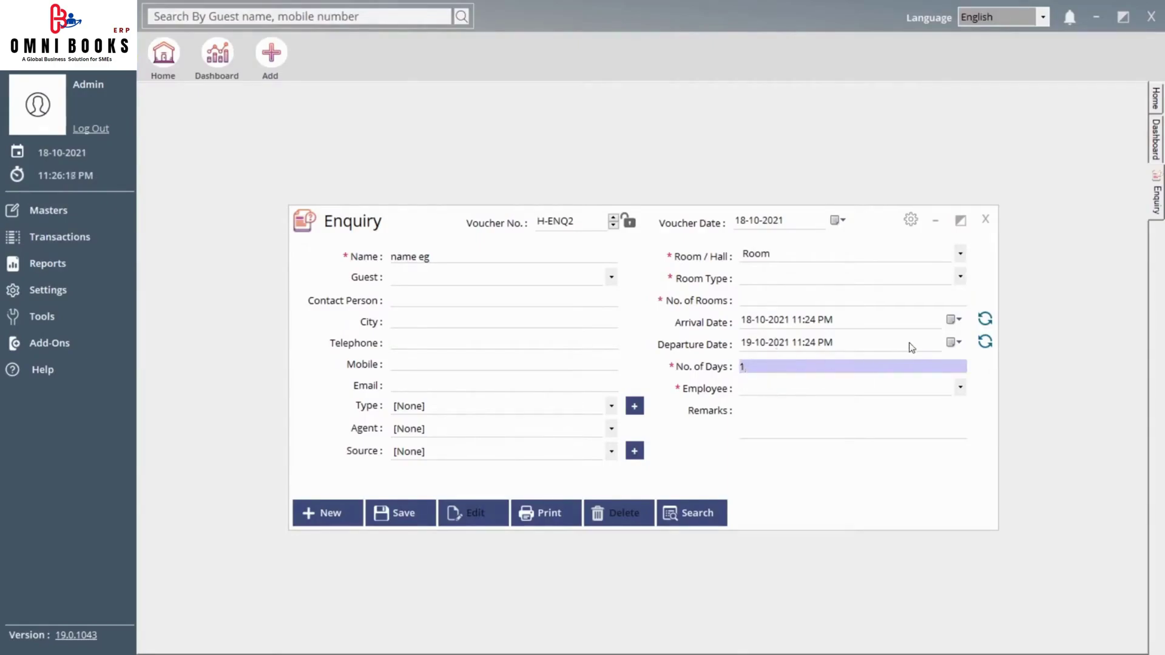
left_click(955, 344)
left_click(817, 427)
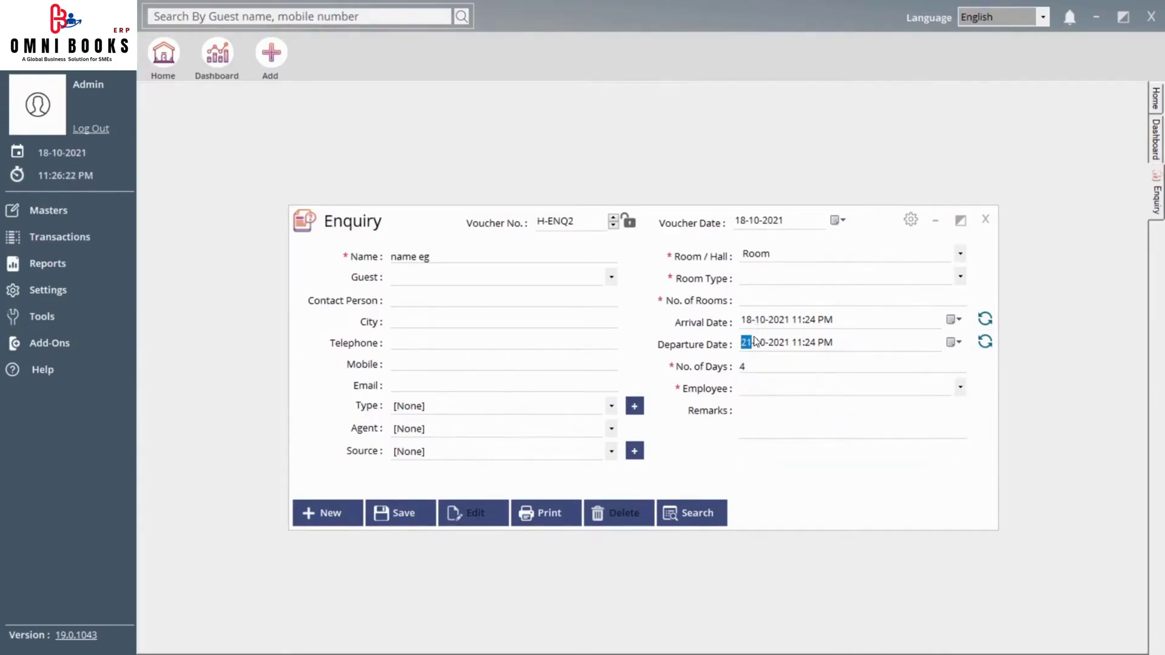
key("Tab")
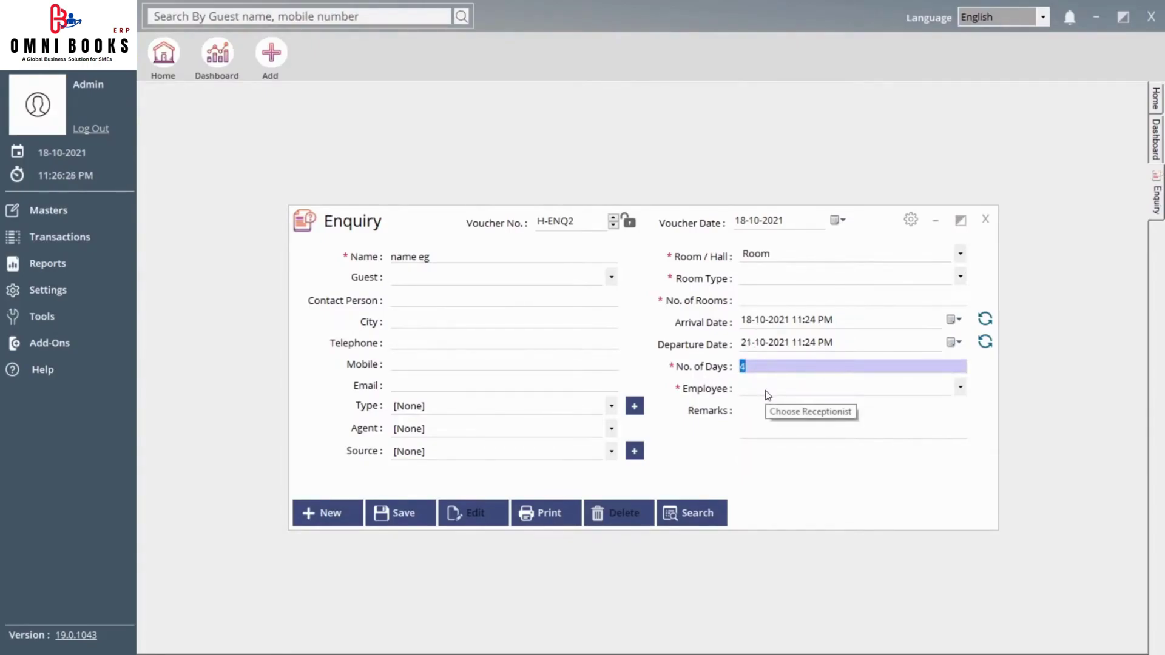
Search the saved enquiries, open the existing enquiry's record to view its details, and close the form.
left_click(707, 515)
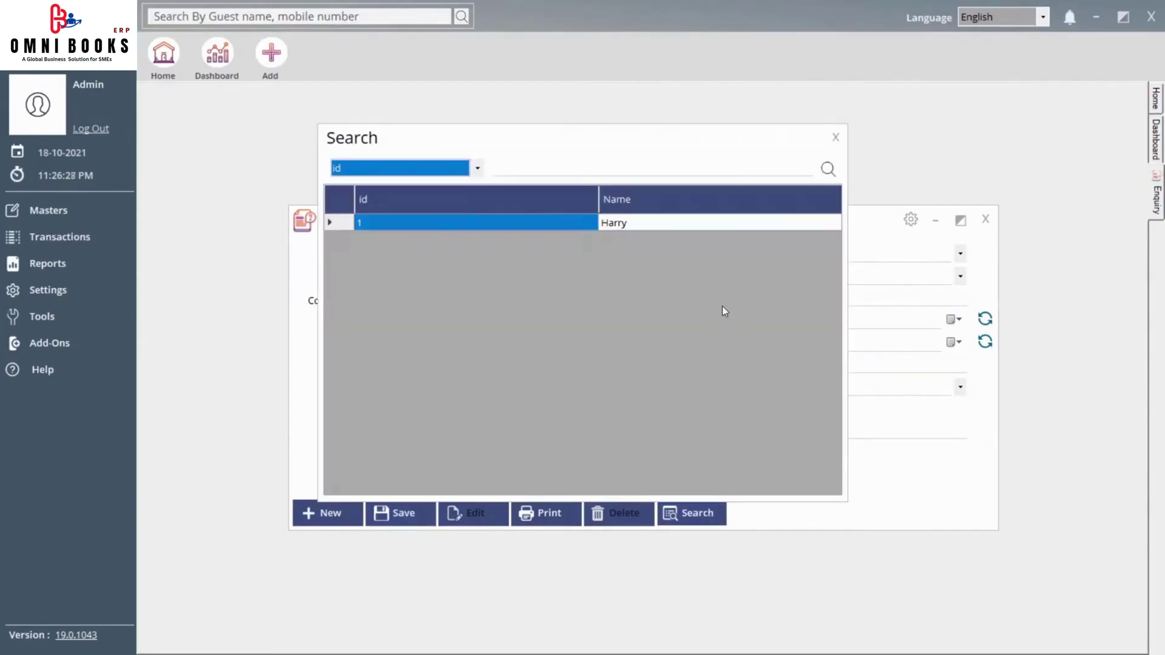
double_click(704, 224)
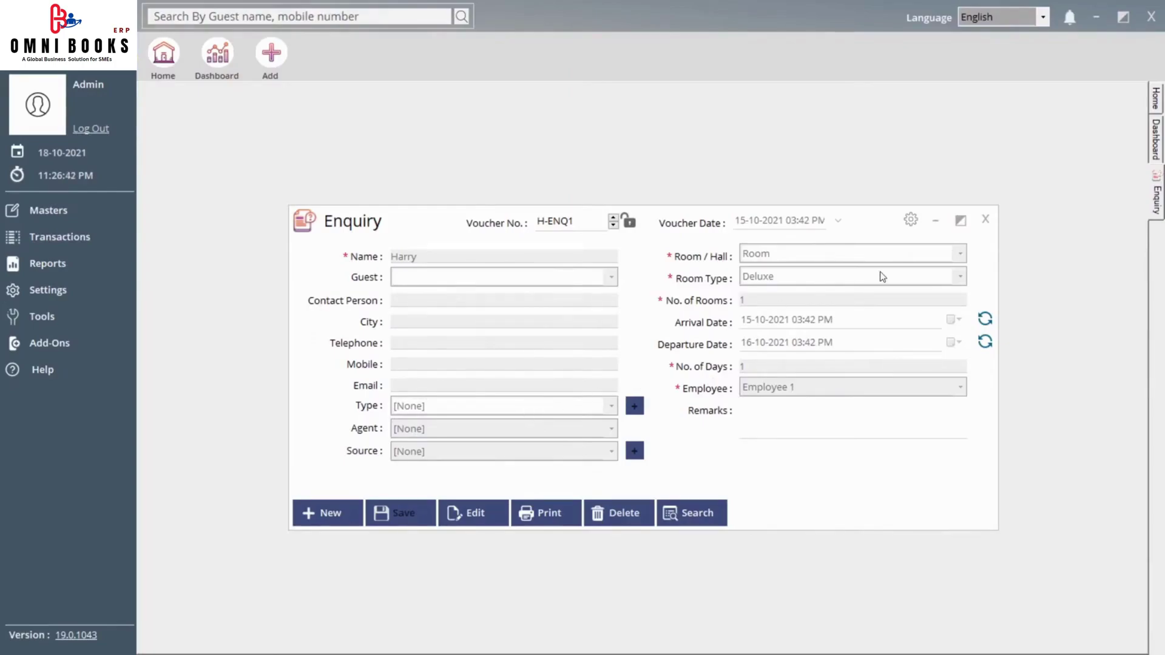
left_click(985, 219)
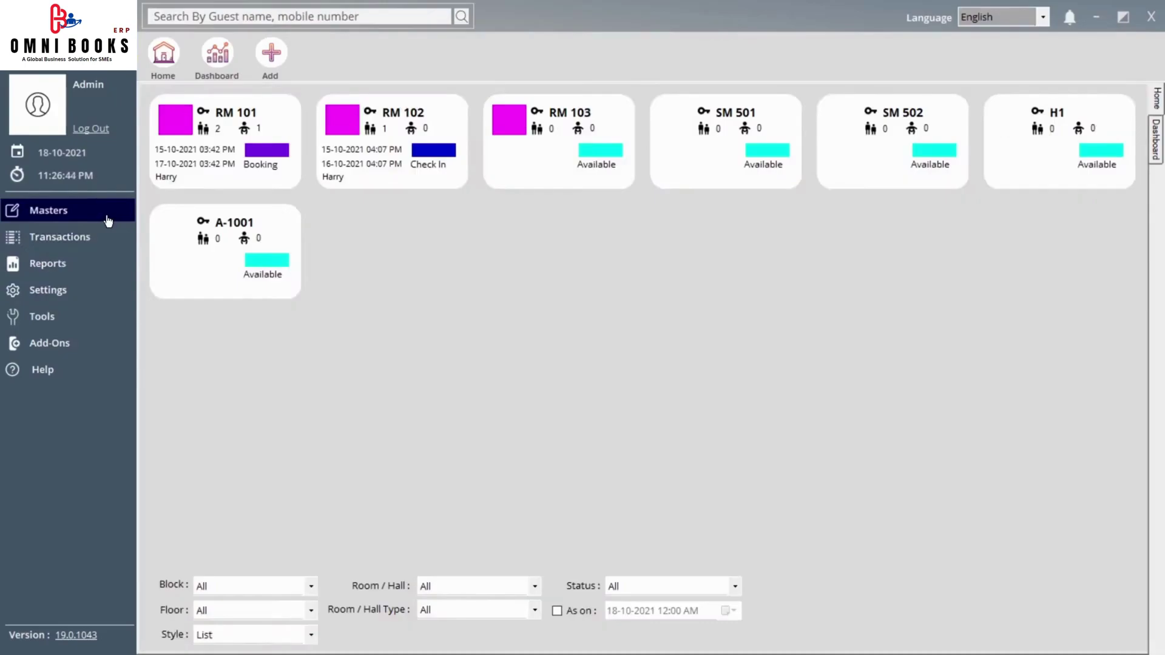
Open a new Booking transaction, view the enquiry list it can draw from, and close the list without choosing an enquiry.
left_click(94, 238)
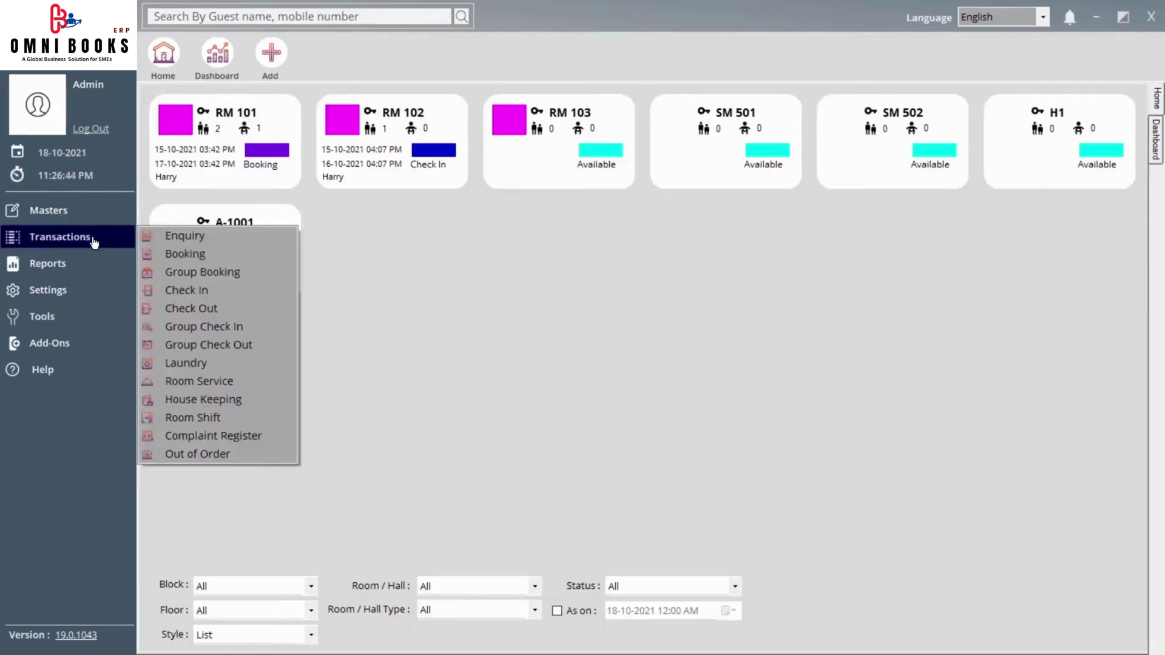
left_click(198, 256)
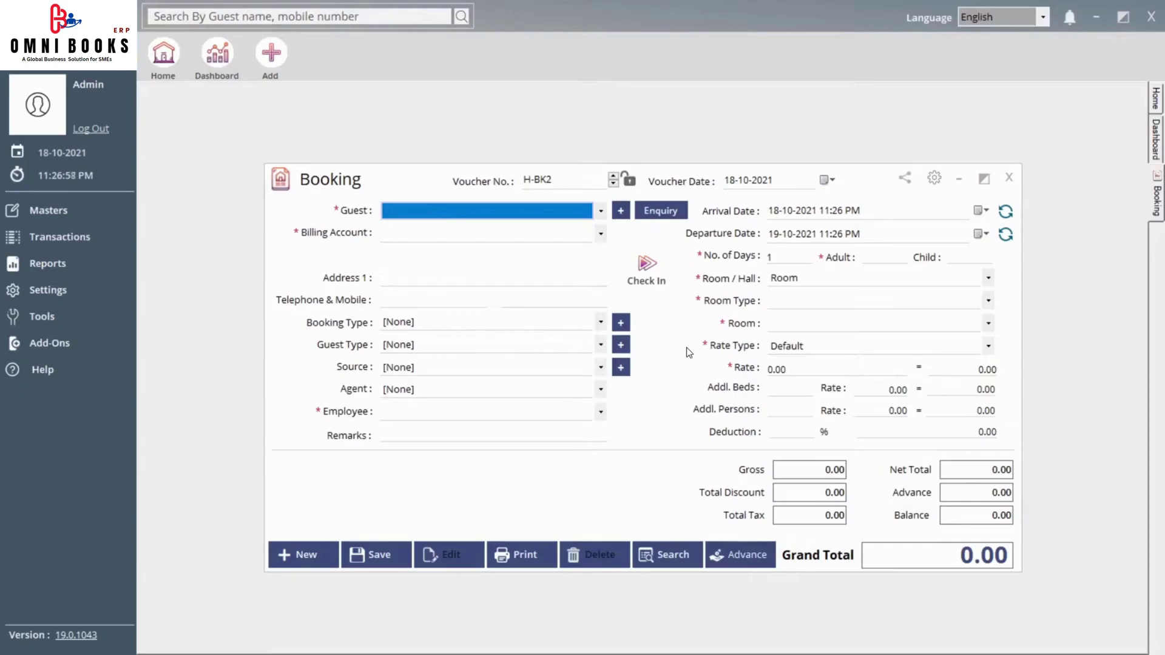
left_click(657, 213)
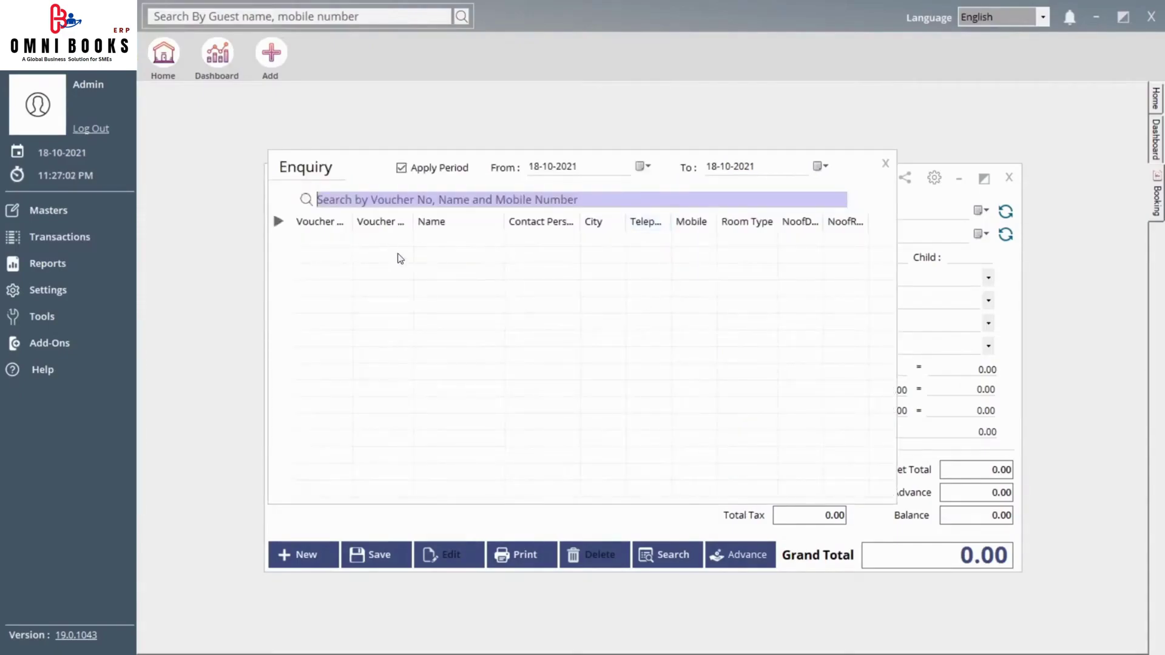
left_click(886, 163)
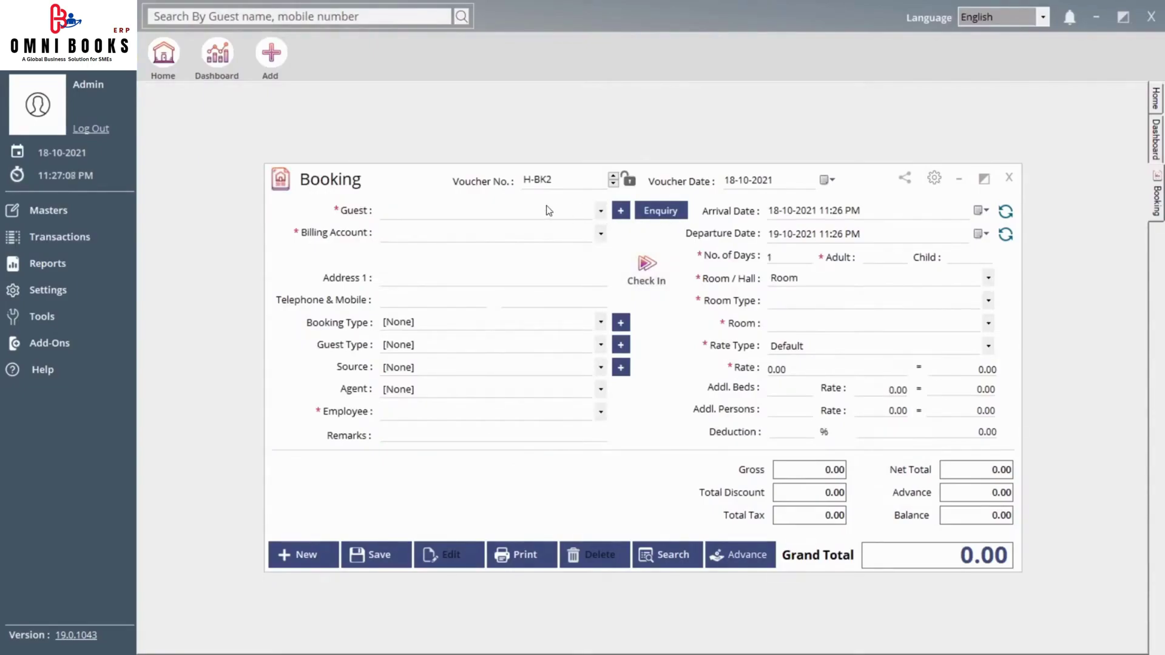
Review the booking's Guest choices and the form for adding a new guest, closing it without entering anything.
left_click(515, 213)
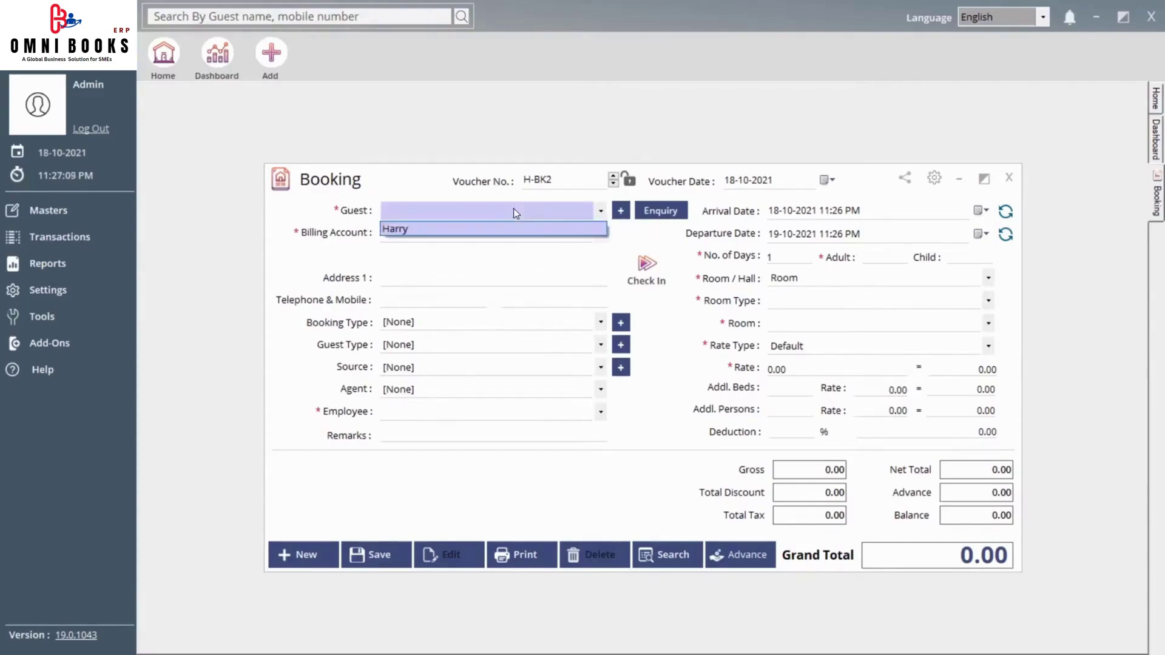
left_click(479, 217)
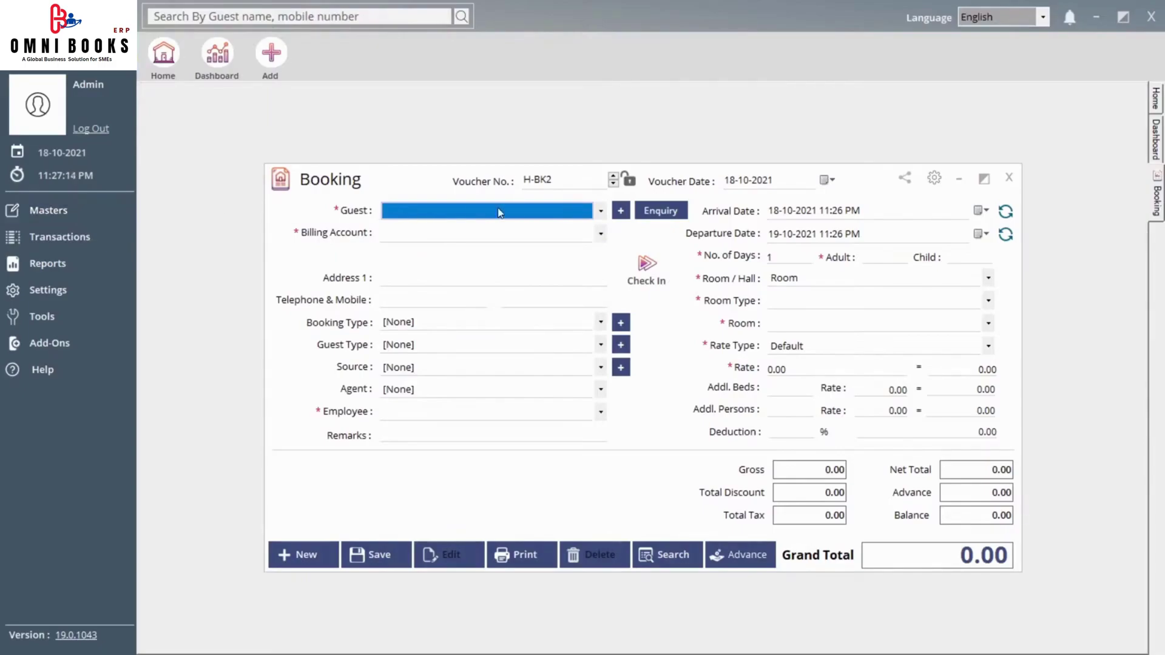
left_click(622, 211)
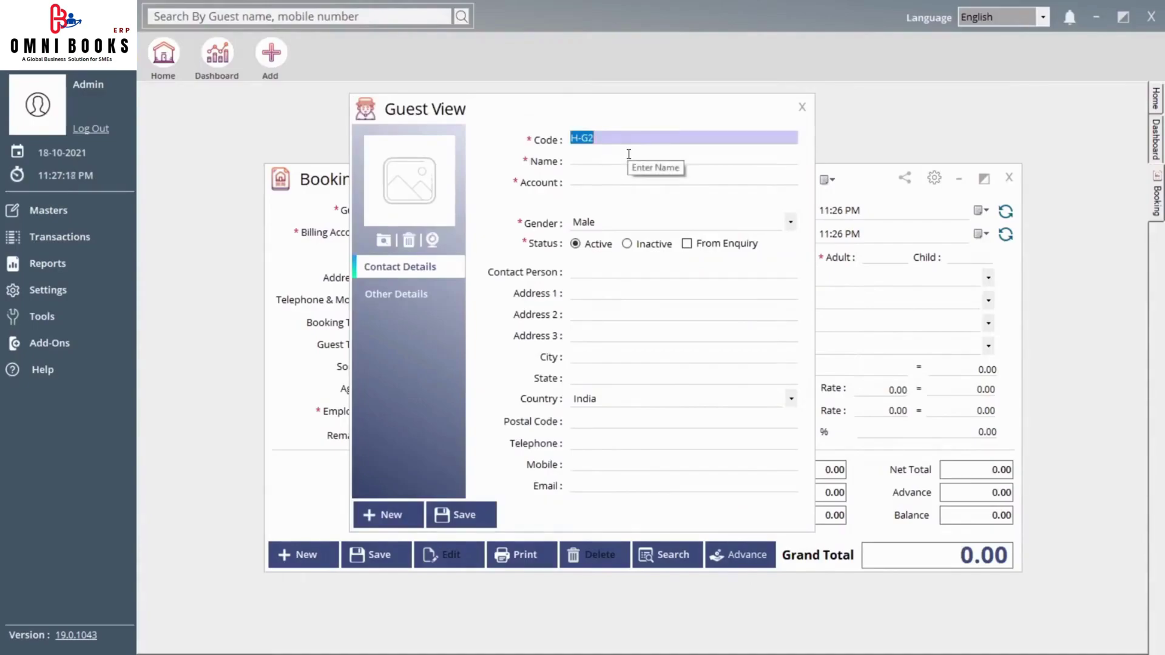
left_click(629, 157)
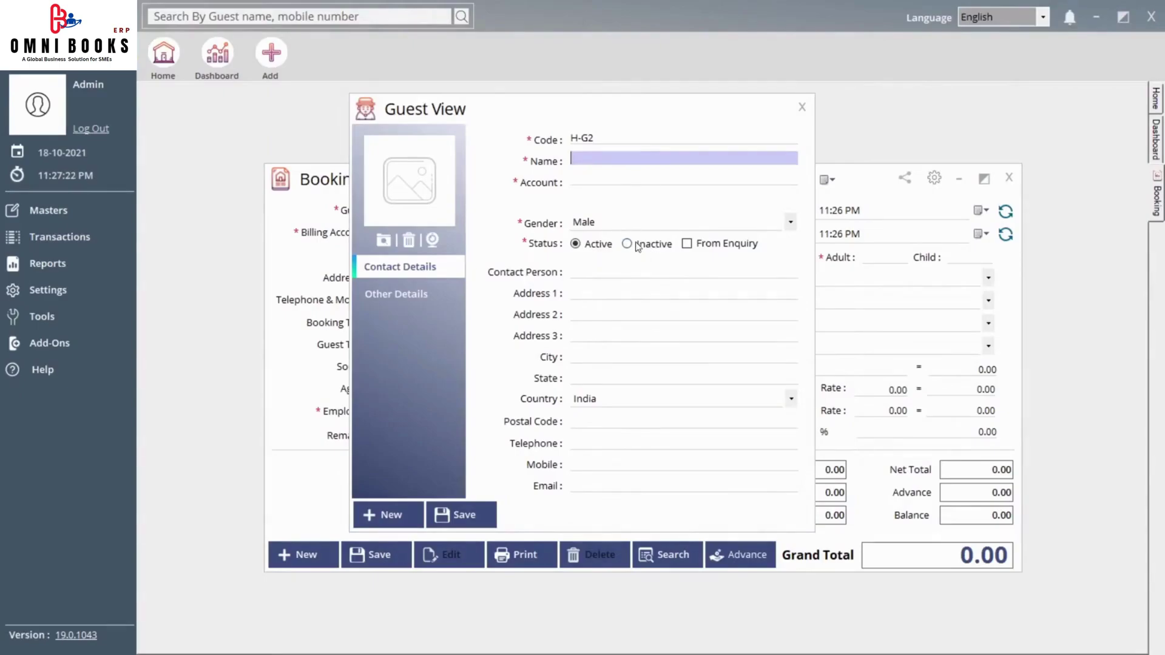
left_click(811, 108)
Check the booking's Address 1 field and review the Booking Type choices, leaving the type at [None].
left_click(410, 281)
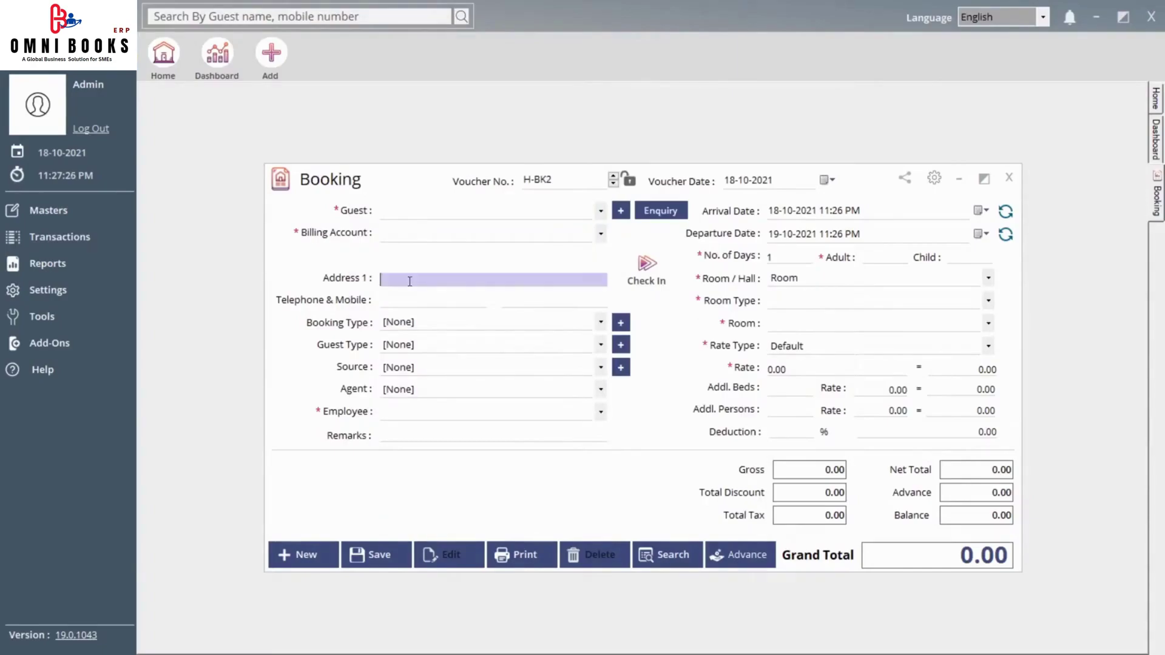
left_click(439, 326)
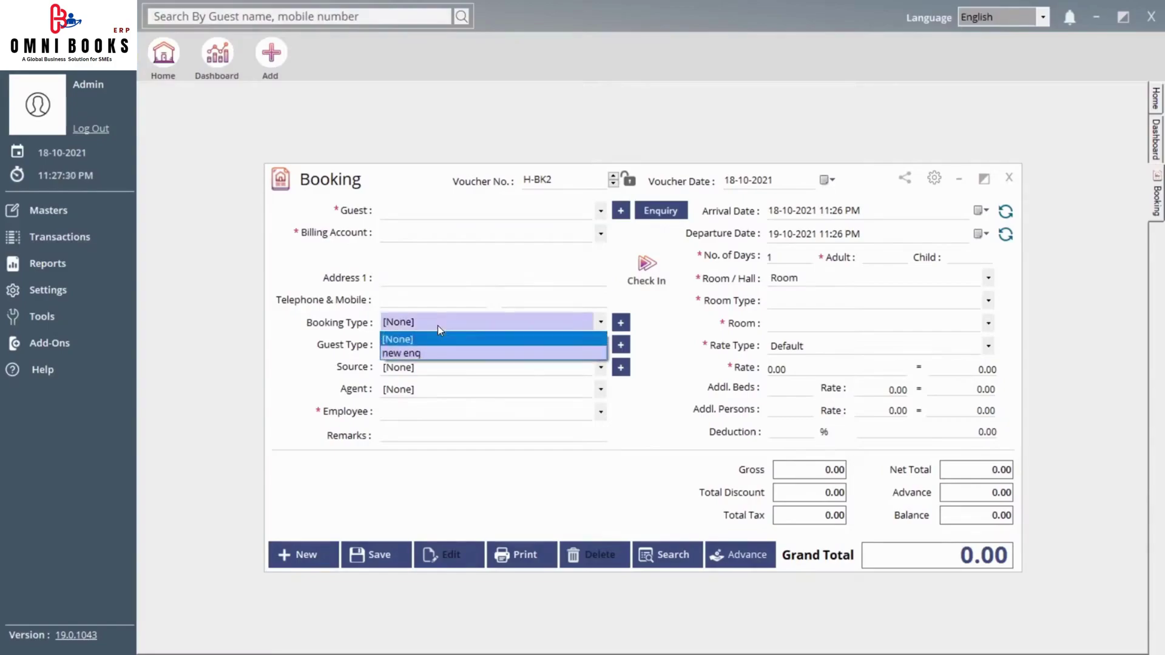
left_click(438, 326)
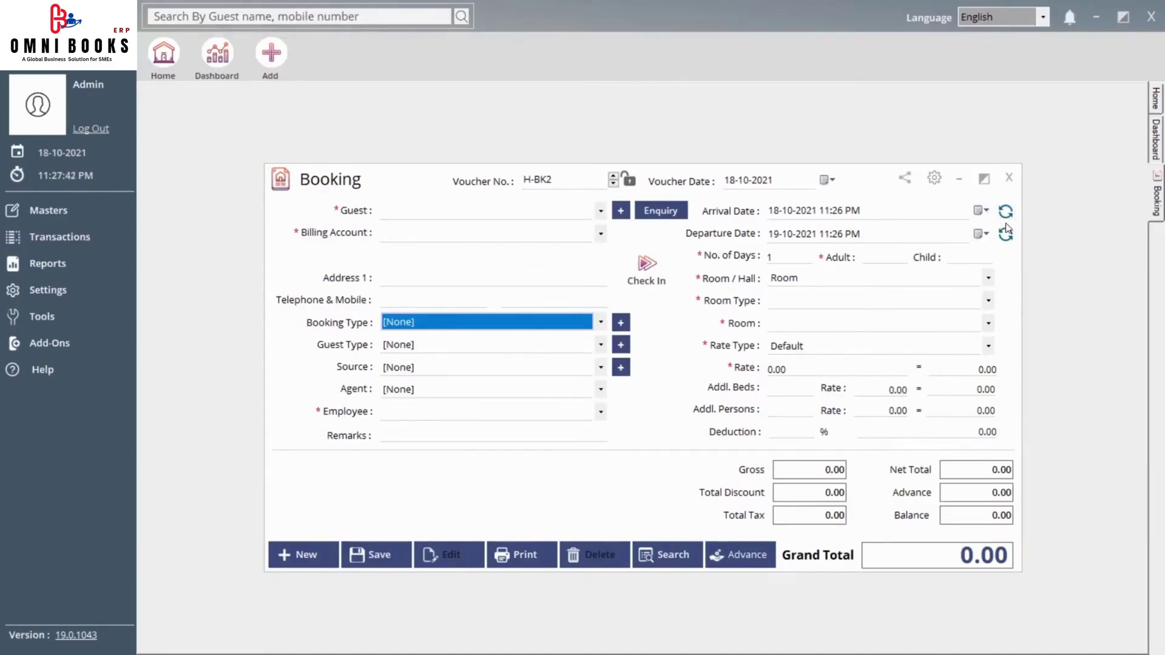
Set the booking's departure date to 29-10-2021 and reset it to the current date and time.
left_click(981, 234)
left_click(875, 331)
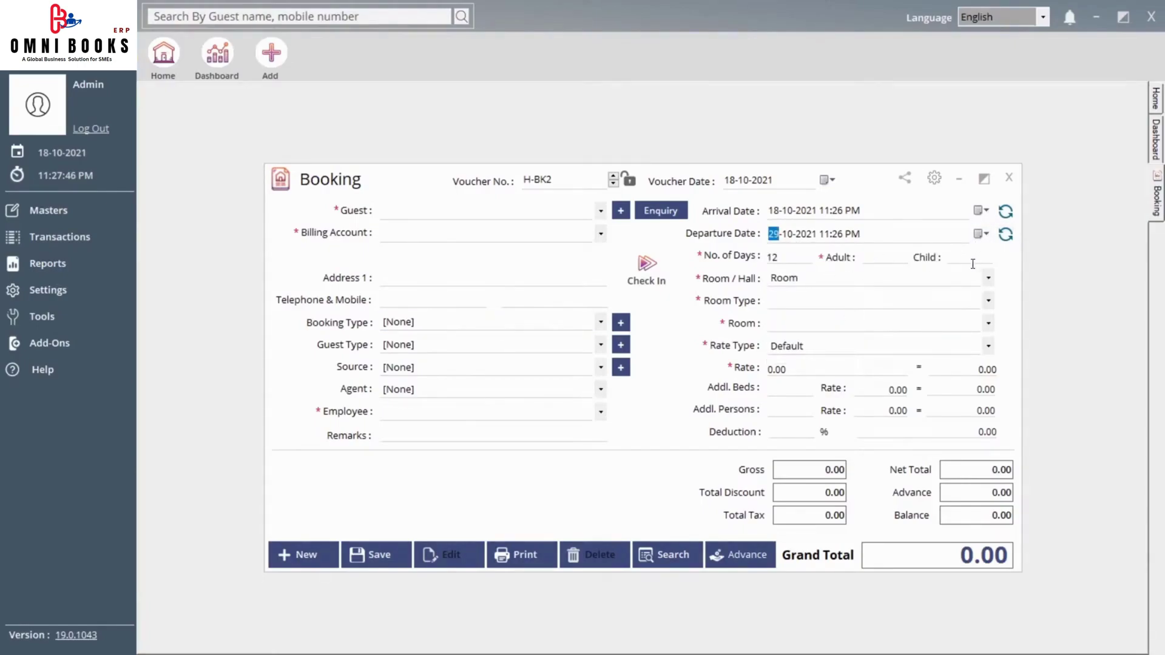
left_click(1006, 236)
Check the booking's No. of Days and Adult fields and review the Room / Hall choices, keeping Room.
left_click(791, 256)
left_click(871, 255)
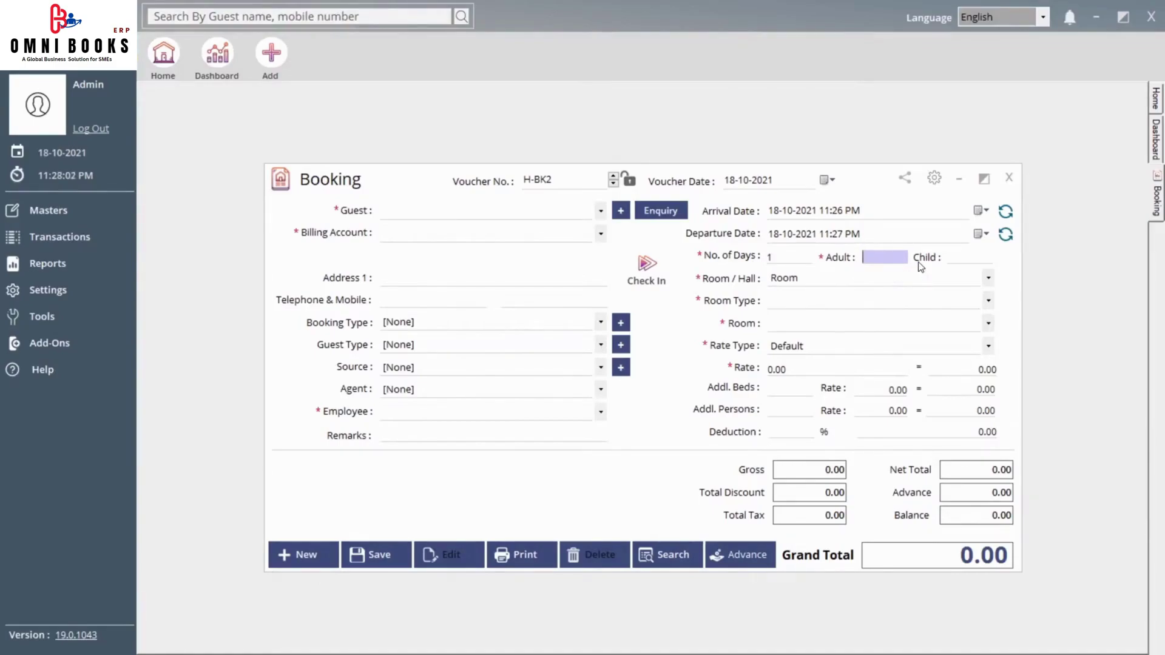
left_click(814, 279)
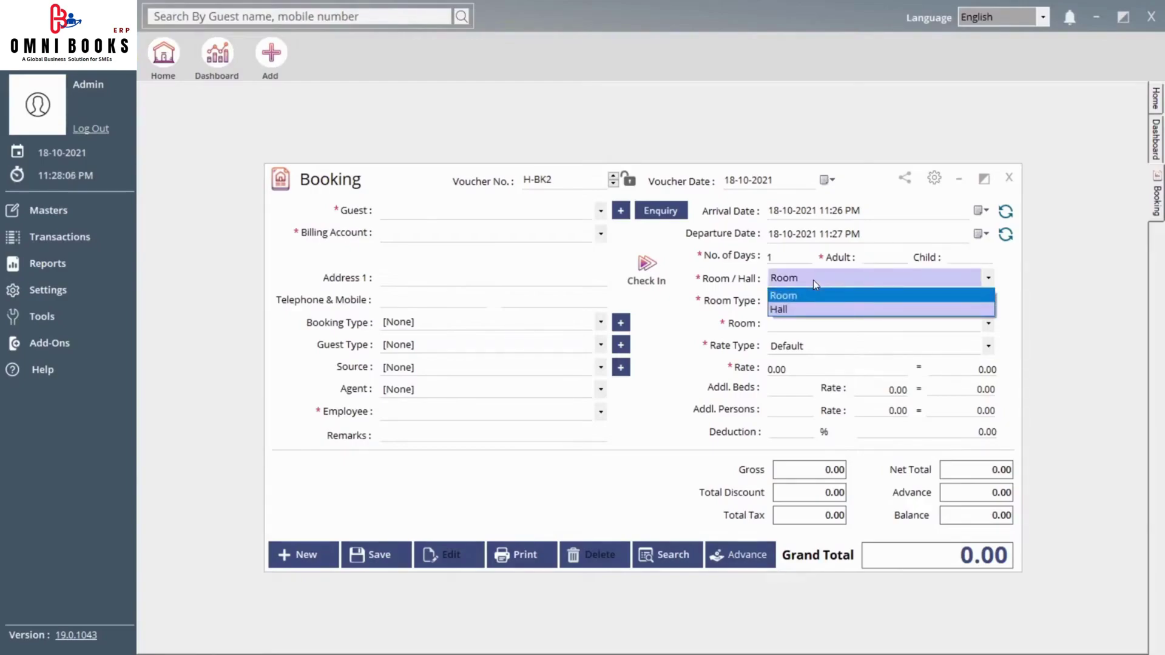
left_click(746, 309)
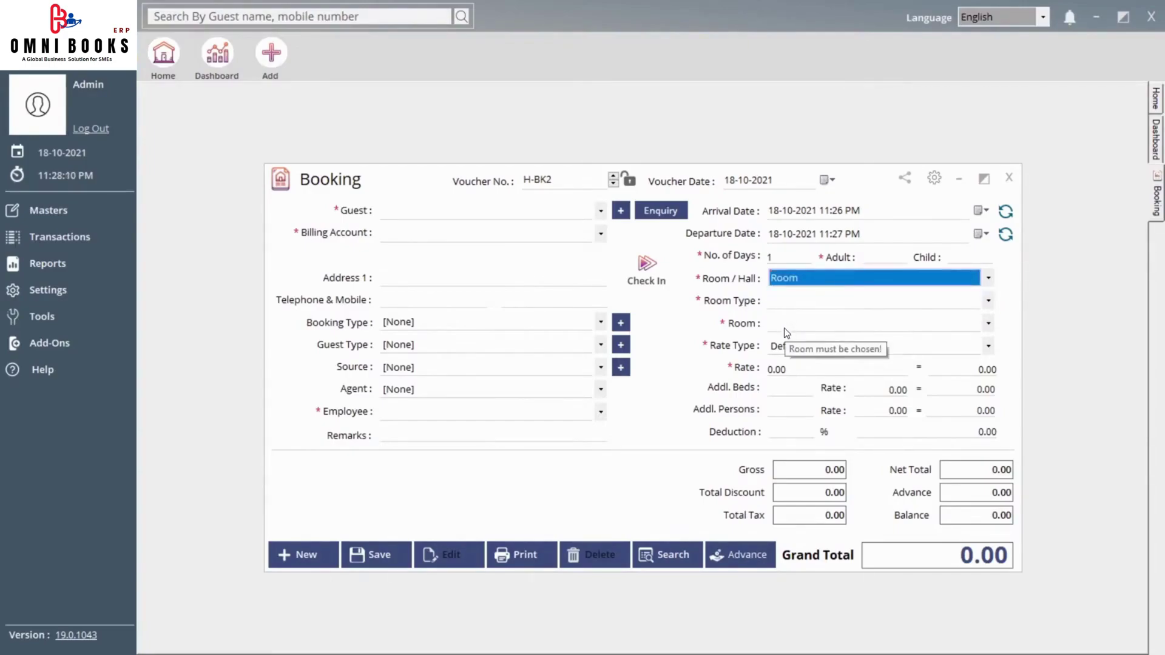
Set the booking's Room Type to Deluxe and review the Room choices without picking a room.
left_click(786, 331)
left_click(784, 328)
left_click(794, 302)
left_click(791, 317)
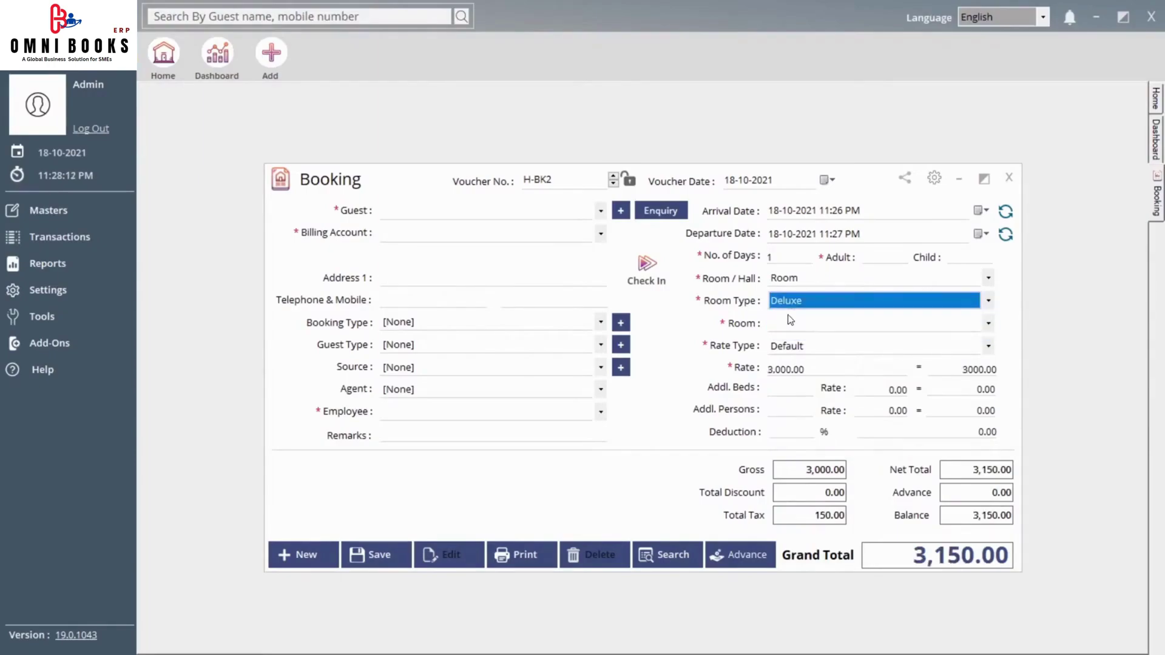
left_click(794, 325)
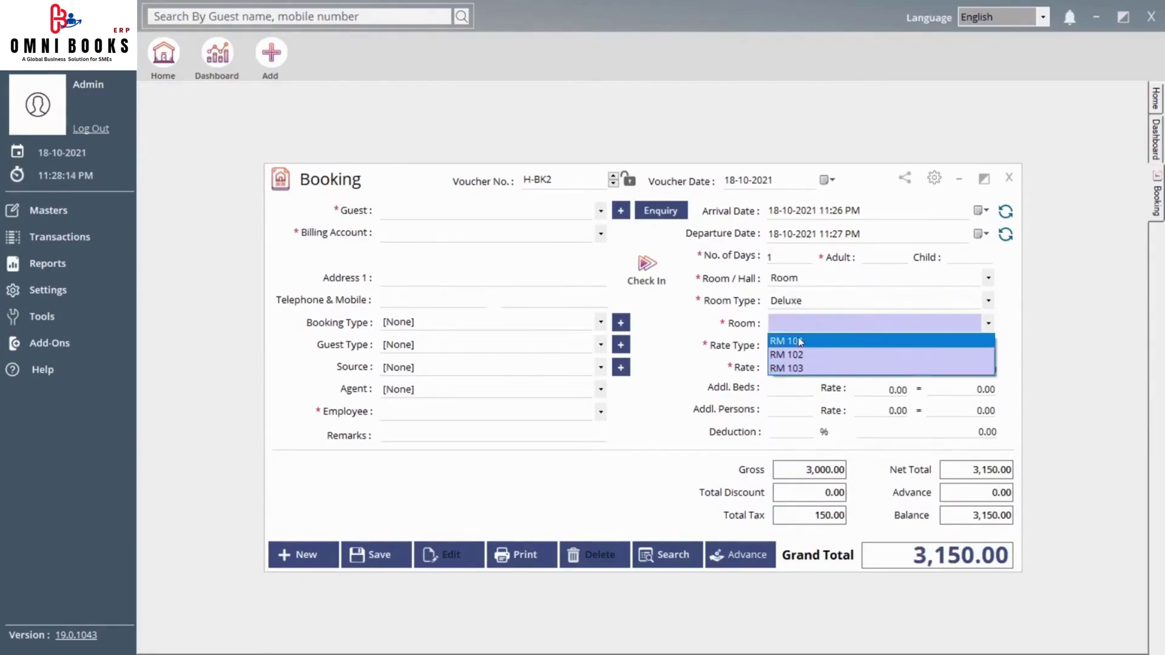
left_click(746, 312)
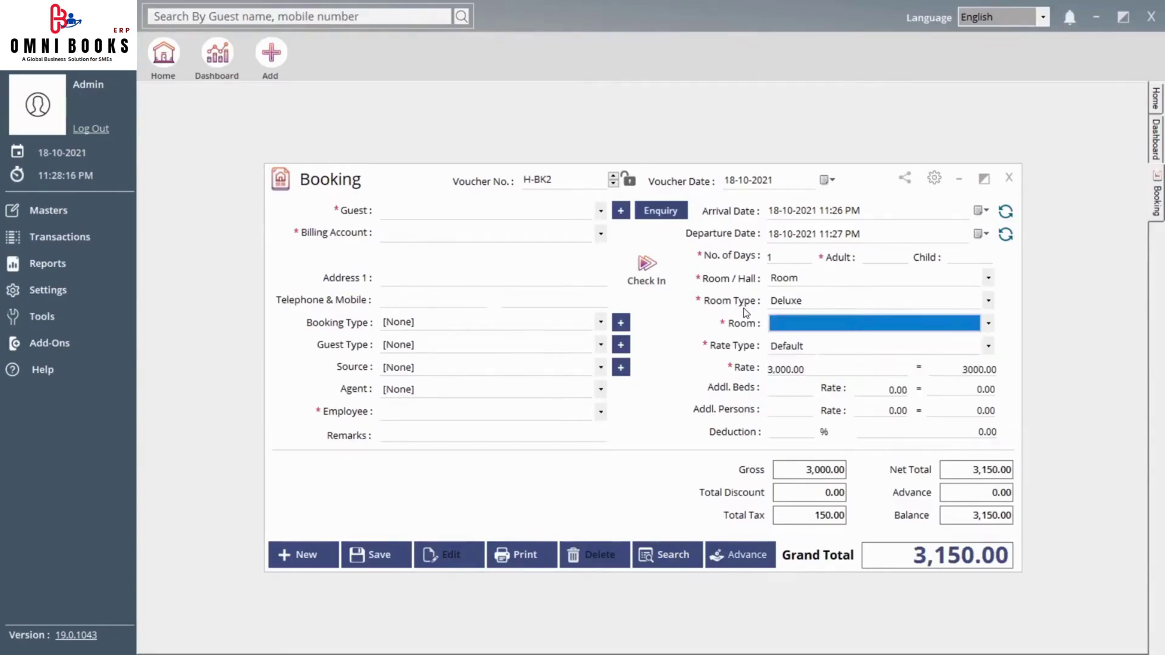
Review the booking's Rate Type choices, keeping Default, and check the Rate field.
left_click(807, 348)
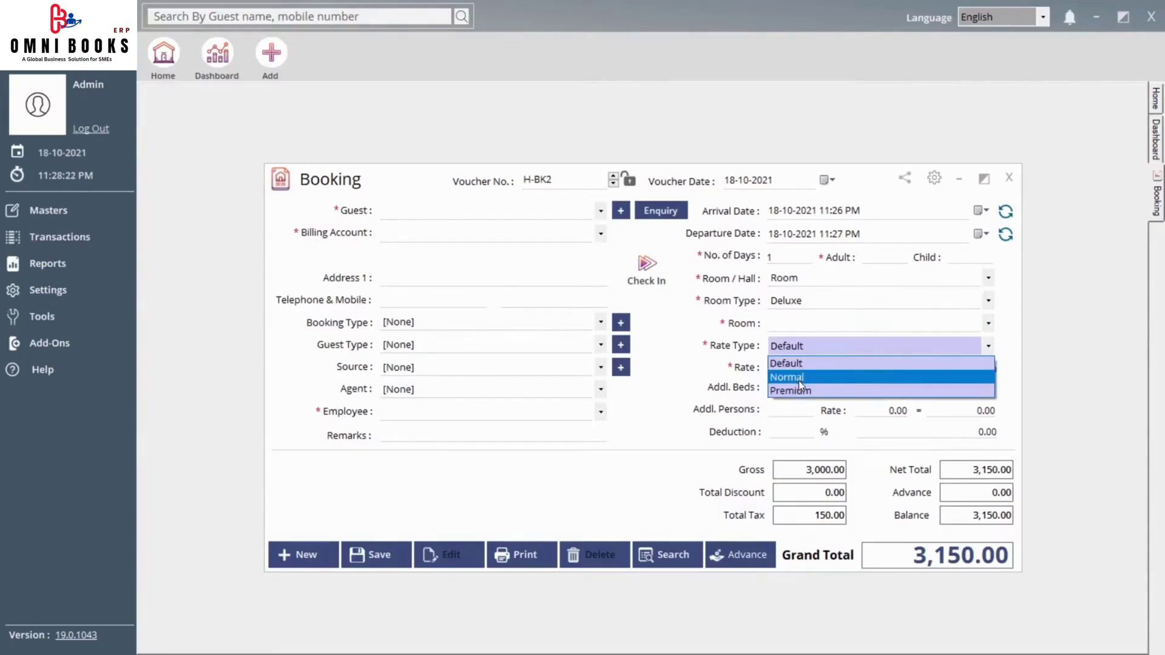
left_click(736, 351)
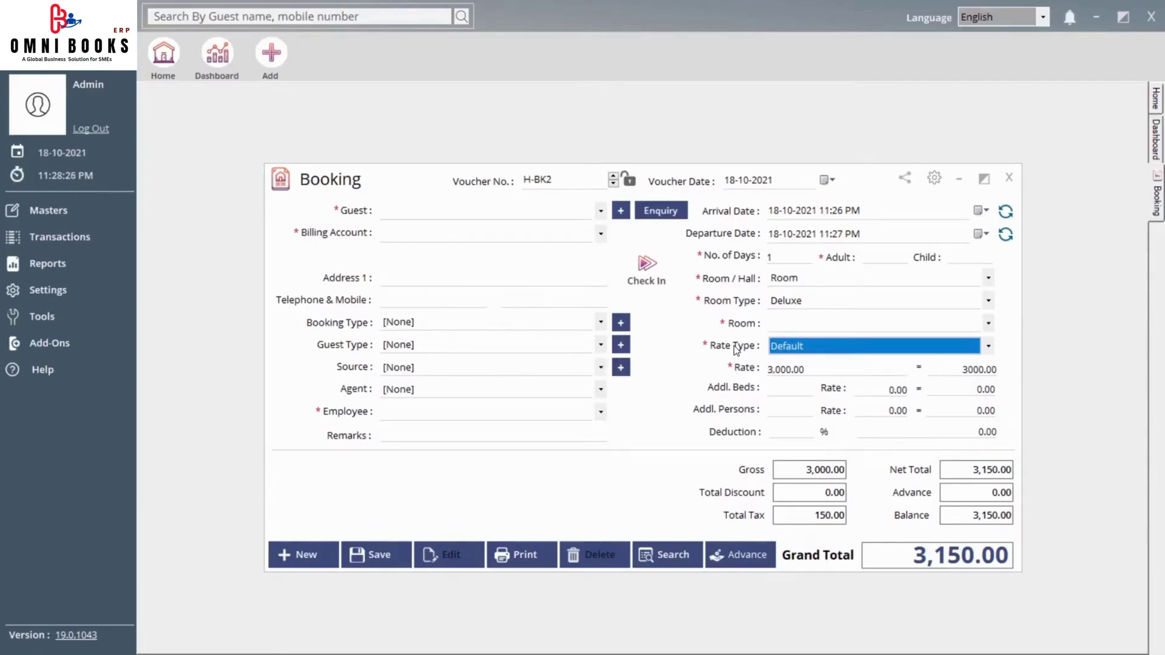
left_click(795, 347)
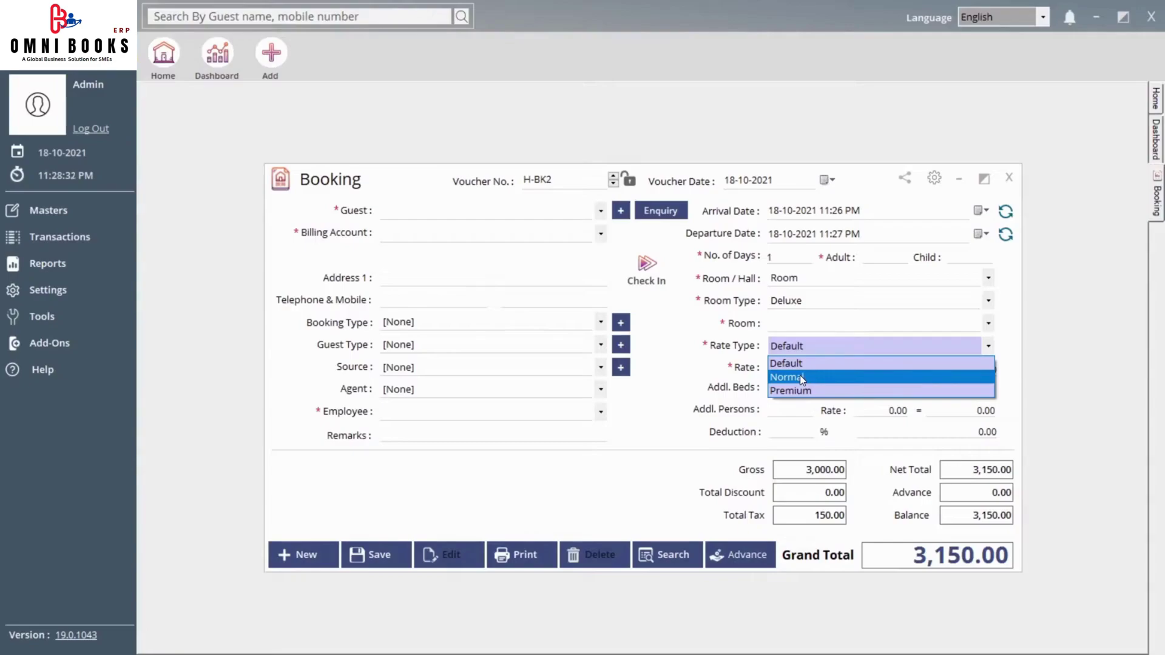
left_click(783, 363)
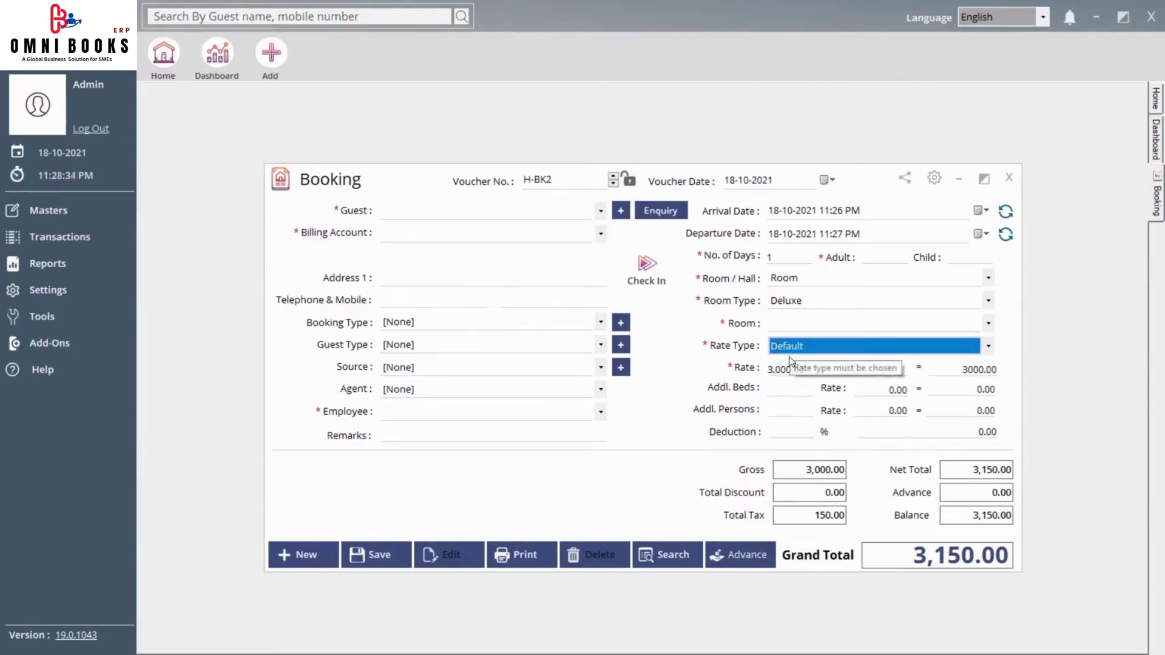
left_click(814, 370)
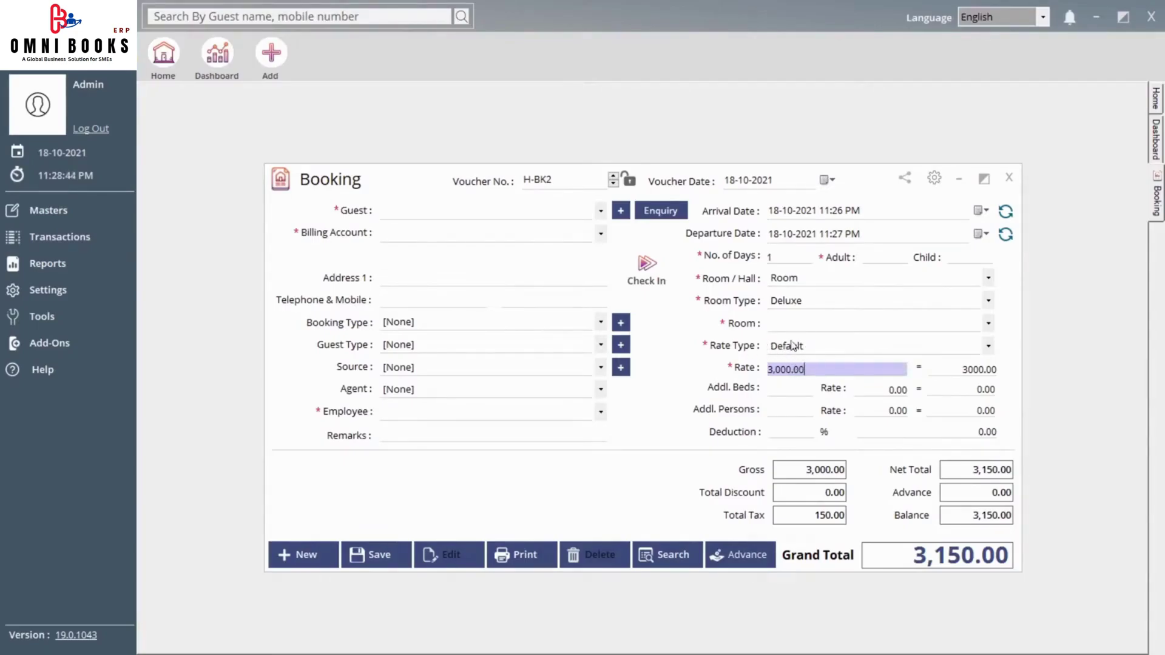
double_click(797, 375)
Review the additional beds and additional persons fields with their rates, and the Deduction percentage field, without filling them in.
left_click(800, 387)
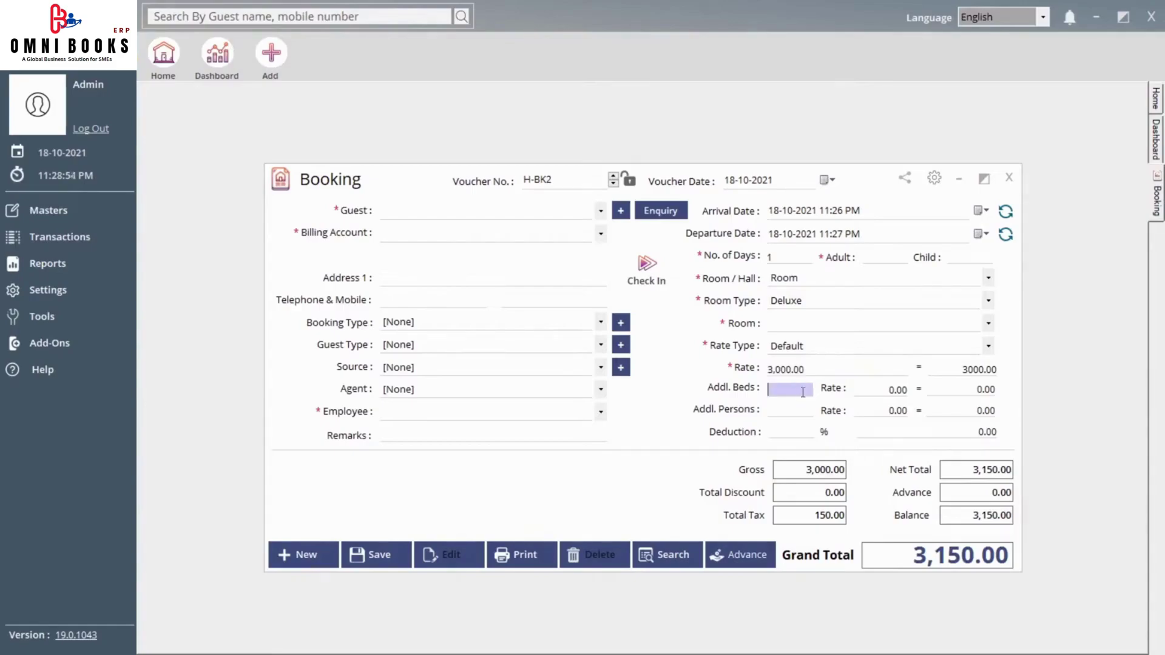
left_click(791, 408)
left_click(800, 394)
left_click(792, 408)
left_click(863, 390)
left_click(873, 412)
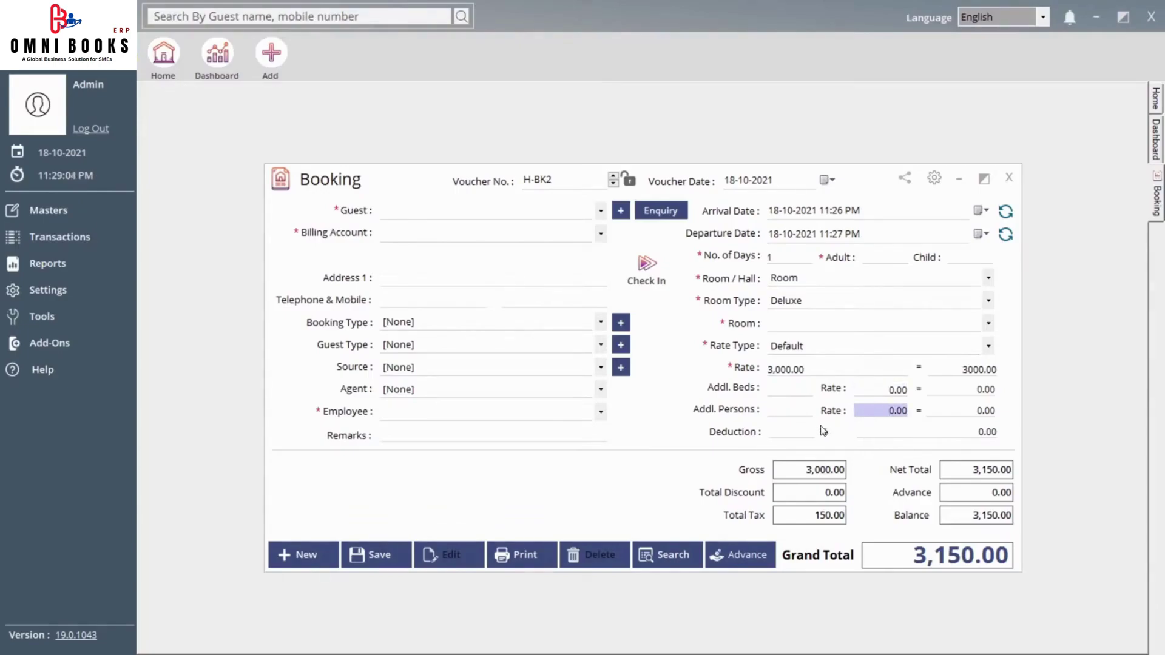
left_click(800, 434)
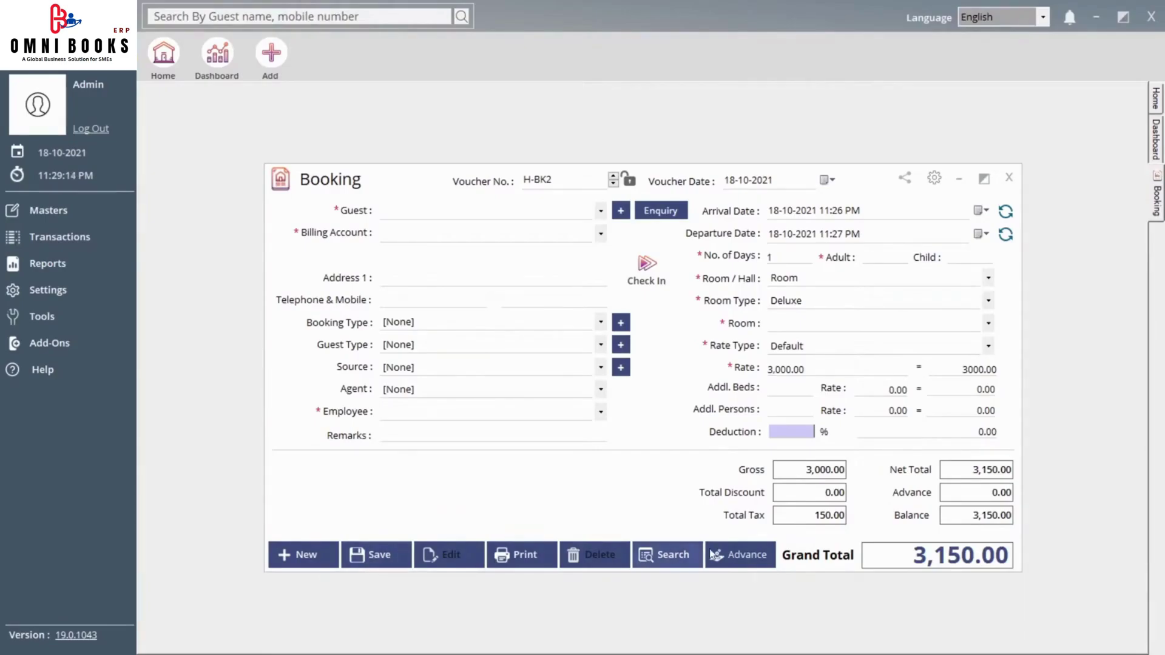
Open the booking's advance payments, review the fields from Mode and Account through Amount, and close the window without recording a payment.
left_click(738, 559)
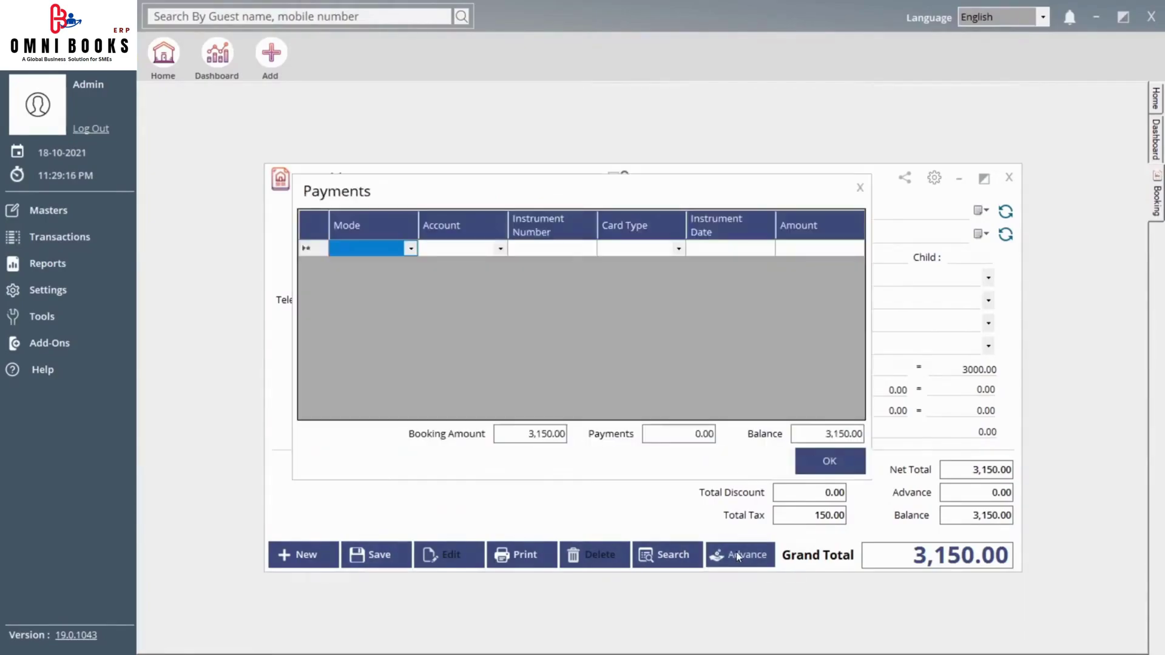
left_click(403, 250)
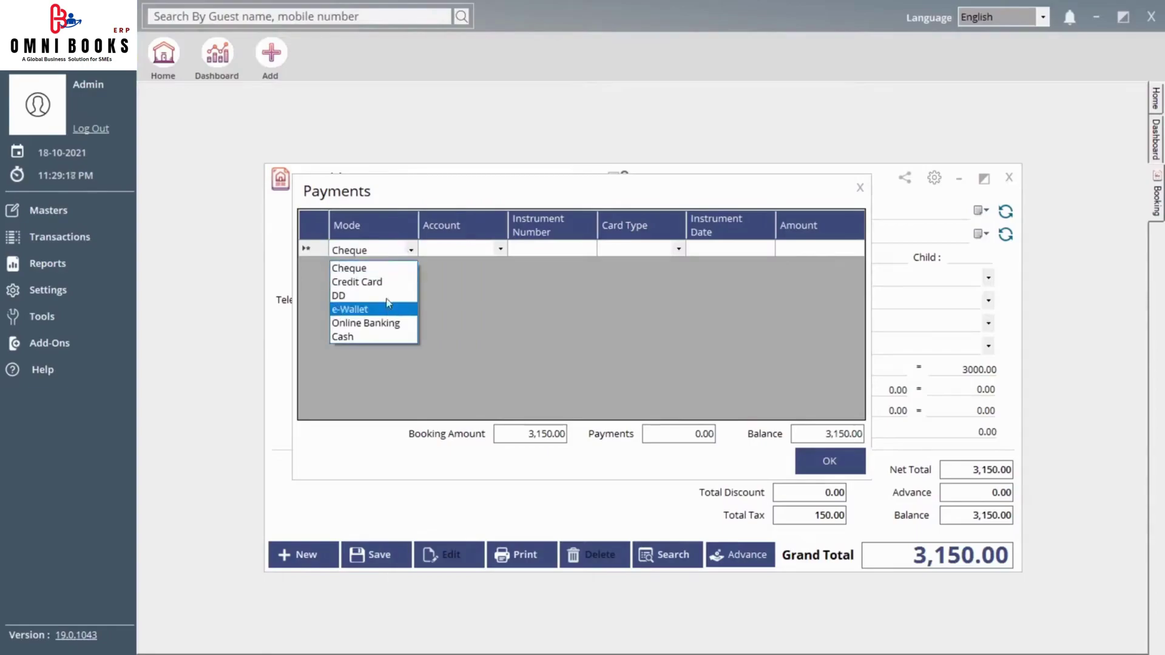
left_click(501, 250)
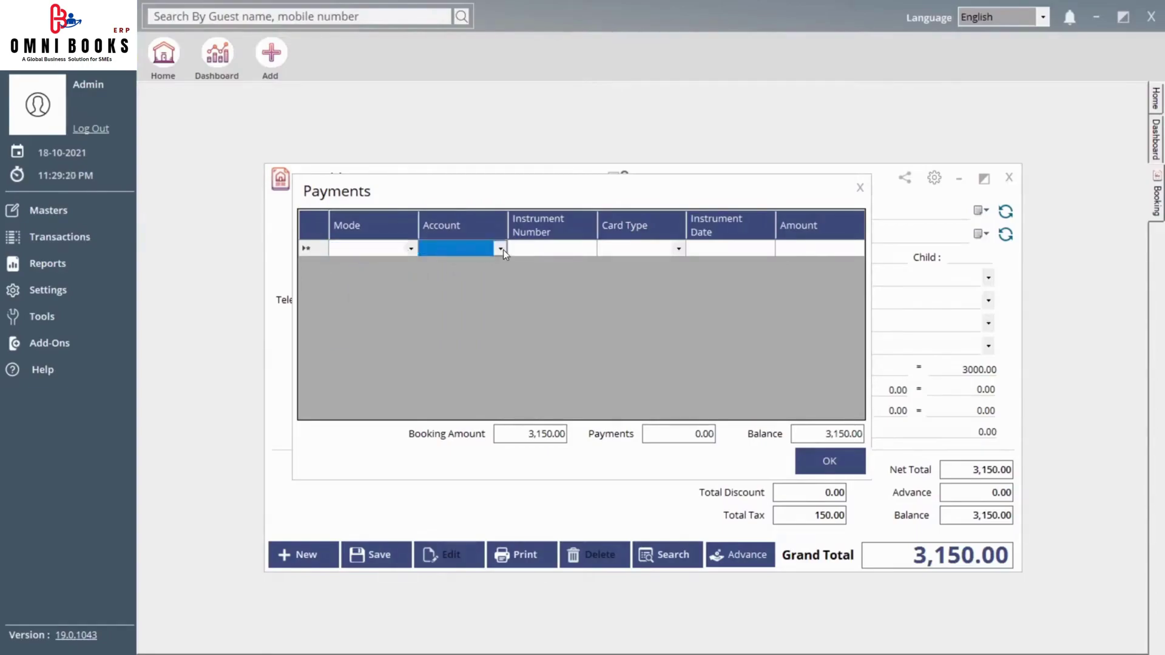
left_click(504, 250)
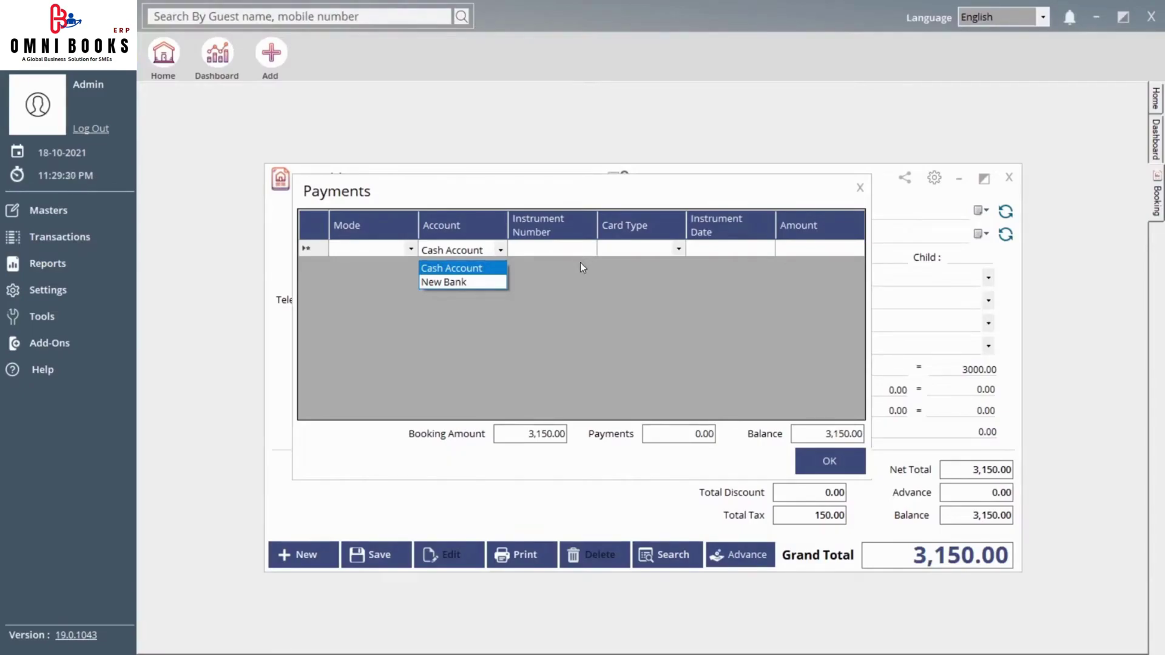
left_click(567, 253)
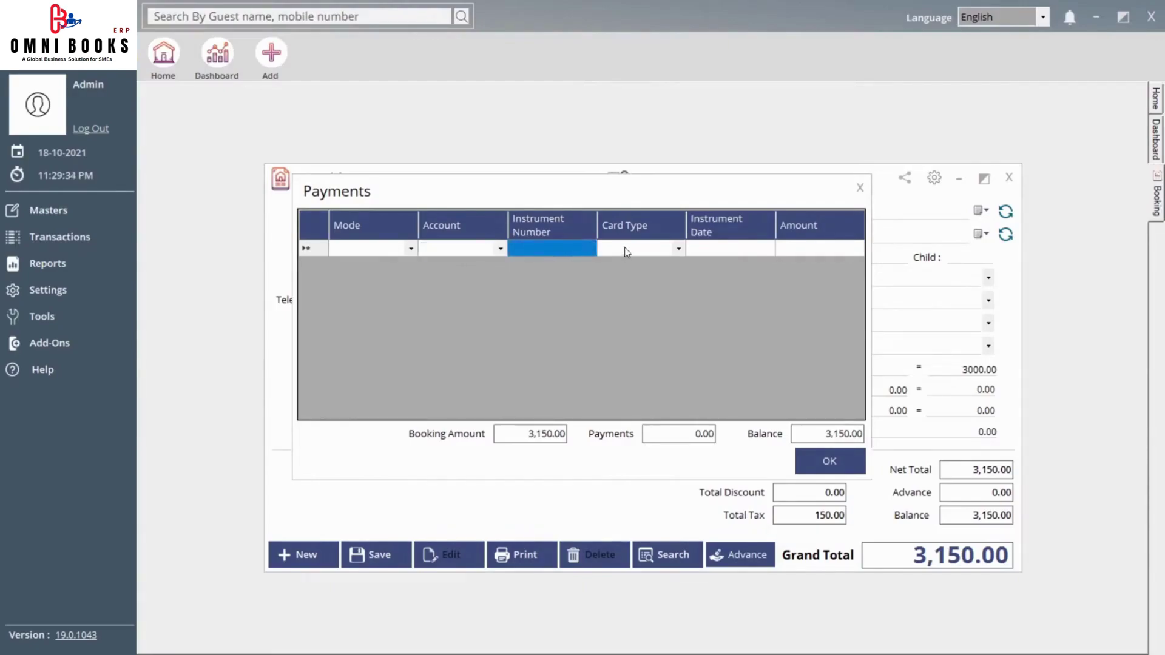
left_click(672, 250)
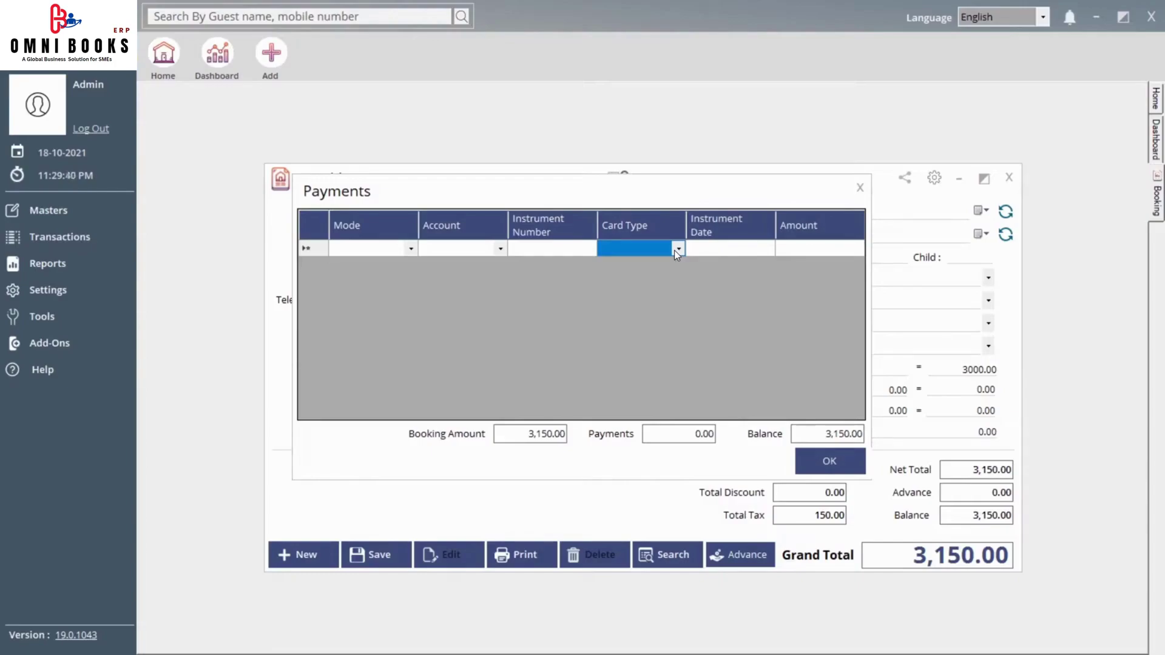
left_click(707, 250)
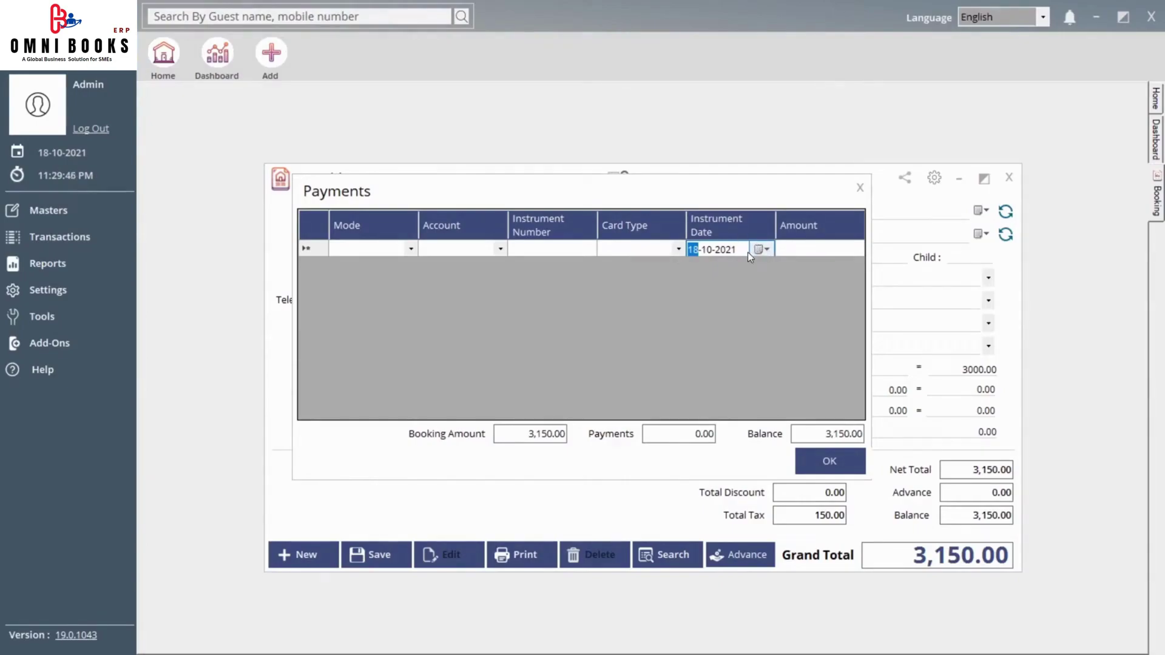
left_click(799, 251)
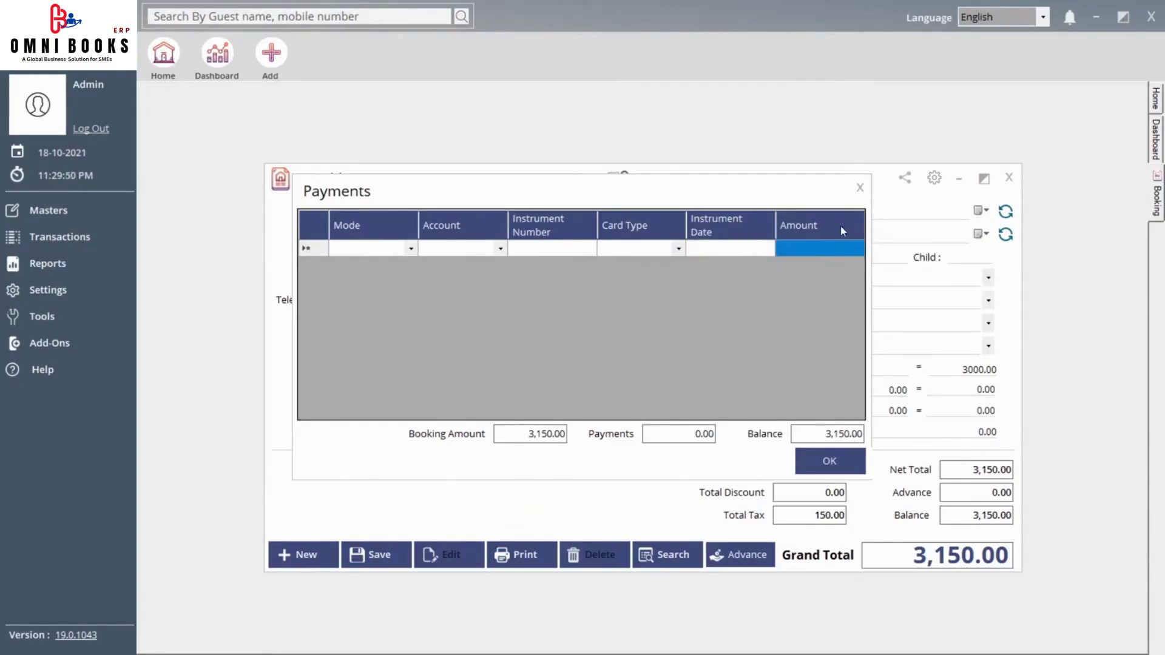
left_click(860, 192)
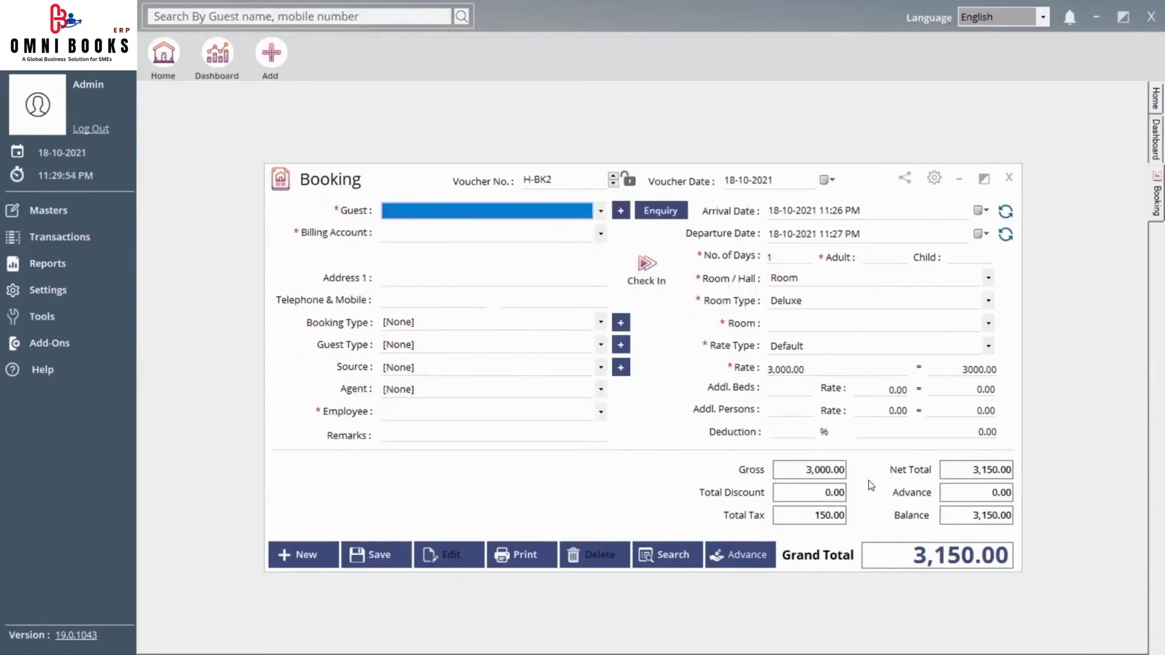
Review the payment columns and totals in the booking's advance window, look at the linked Check In form, and close the booking without saving.
left_click(736, 560)
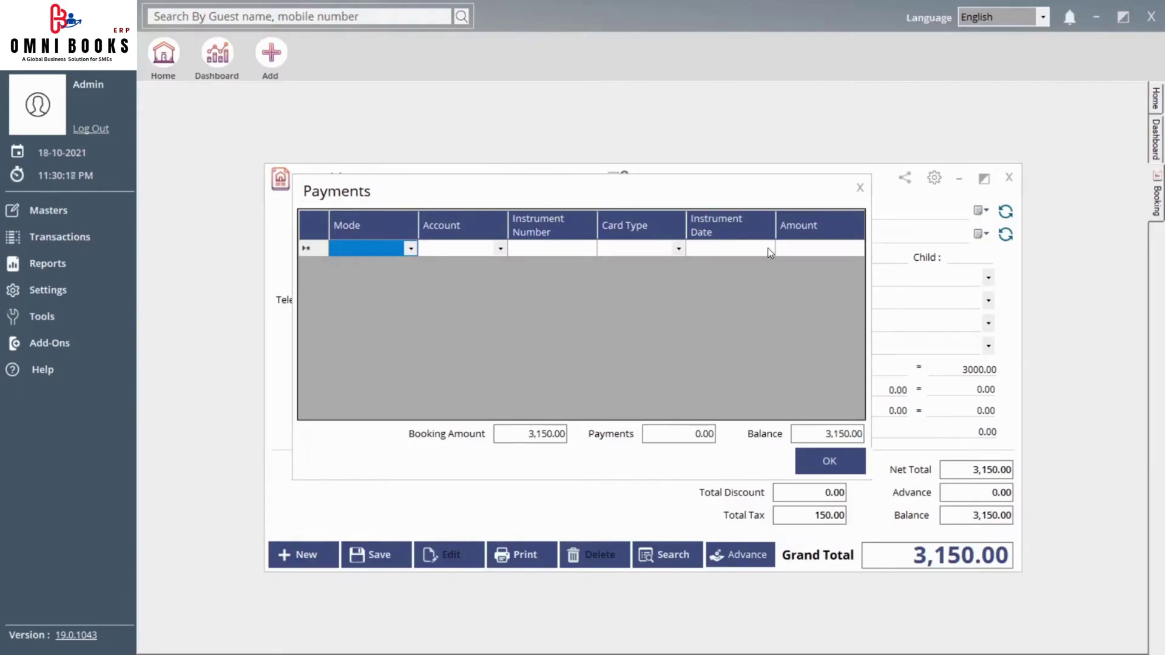
left_click(858, 195)
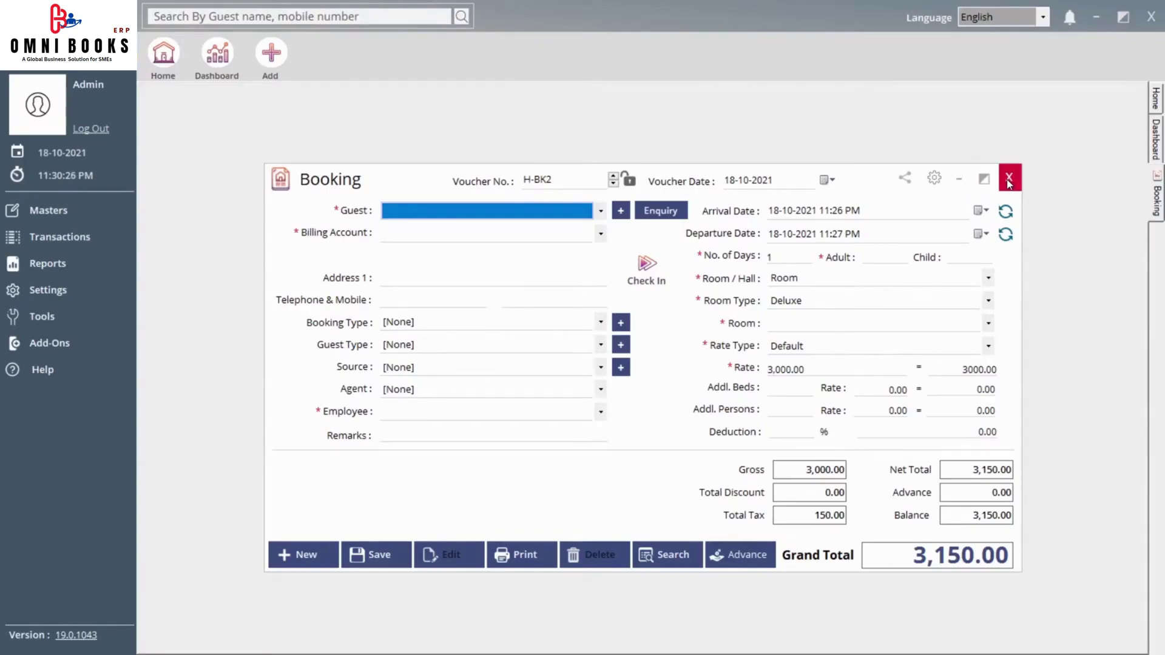
left_click(654, 267)
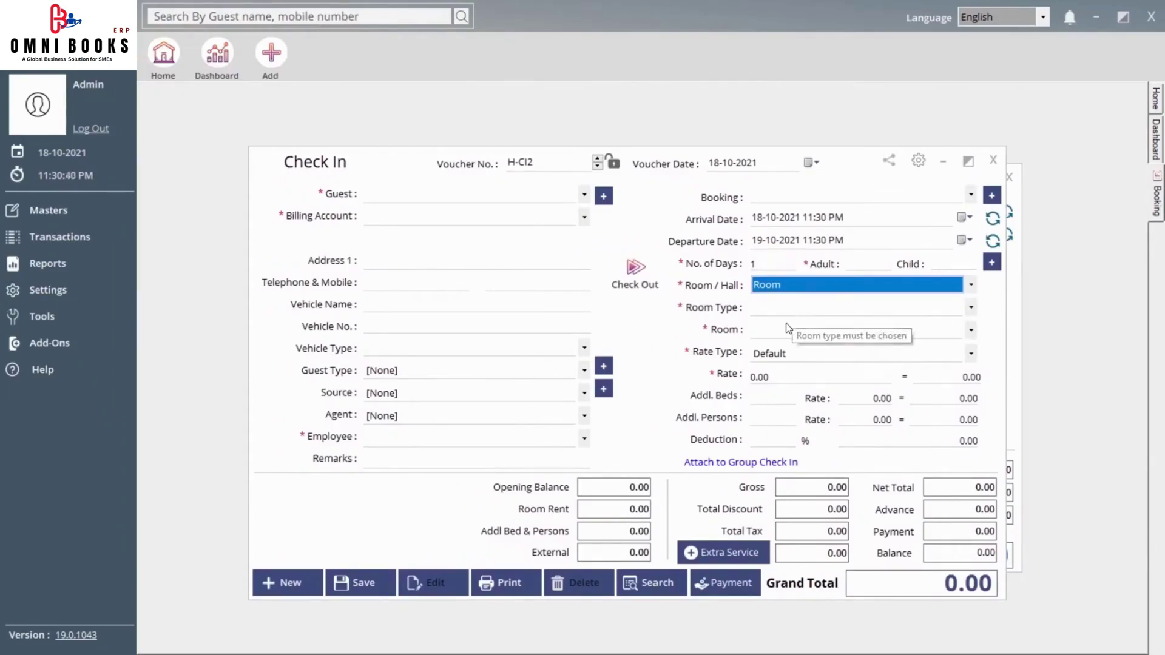
left_click(1001, 161)
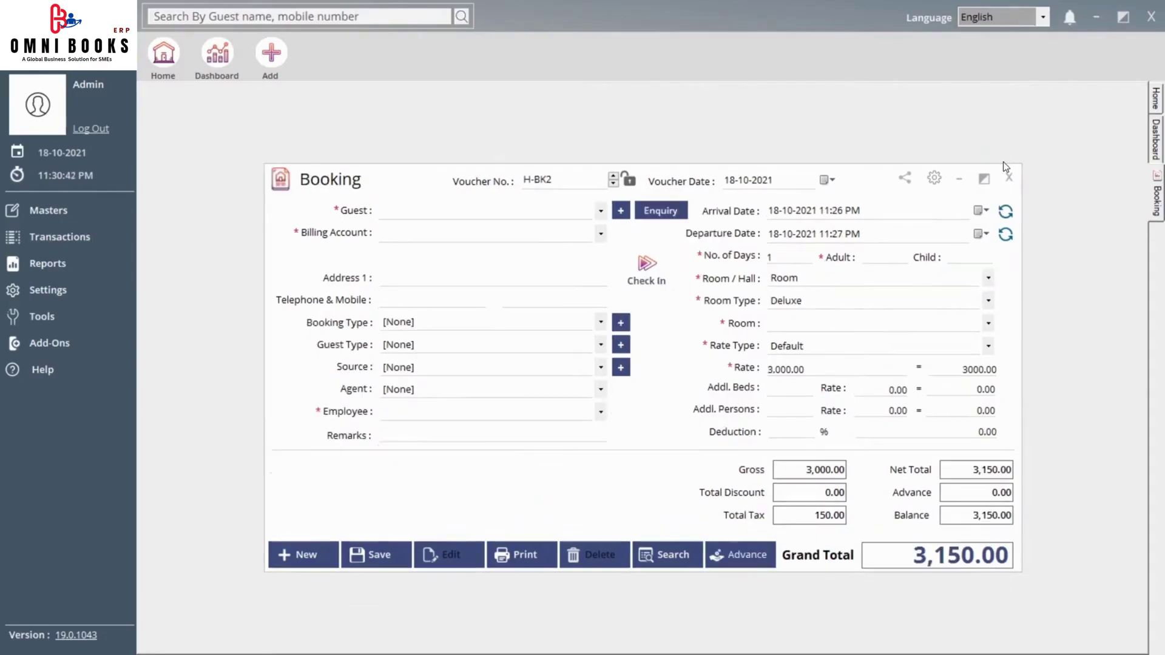
left_click(1008, 177)
Open a new Group Booking, view the Guest choices without picking one, and set Billing Account to the guest account for RM 102.
left_click(91, 239)
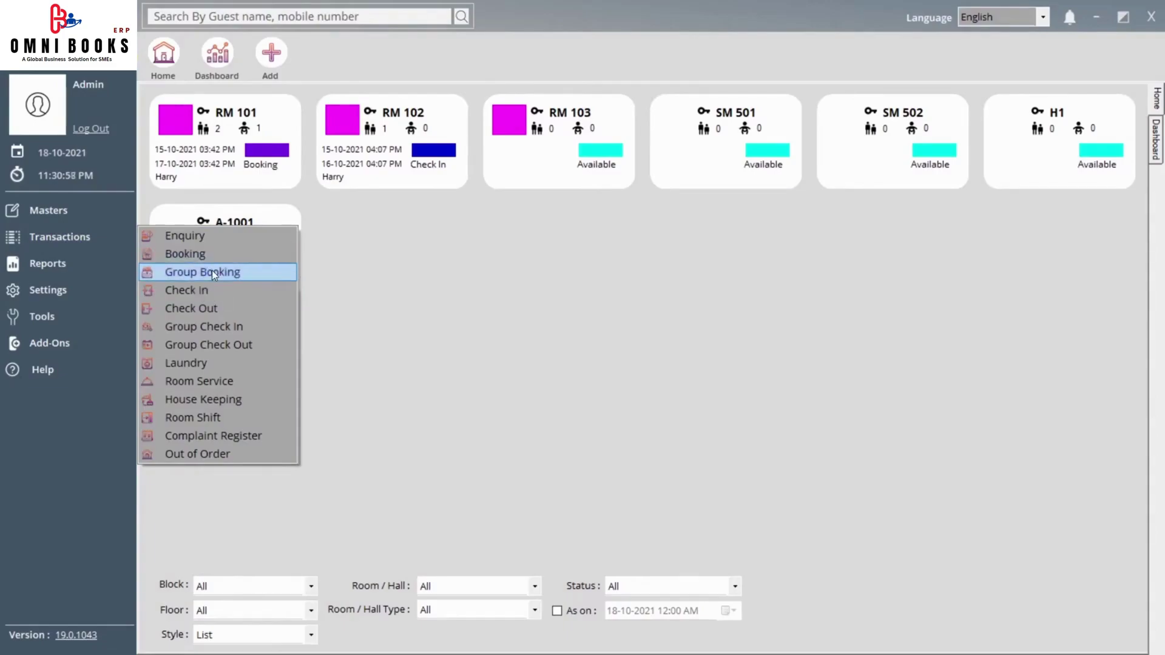
left_click(246, 273)
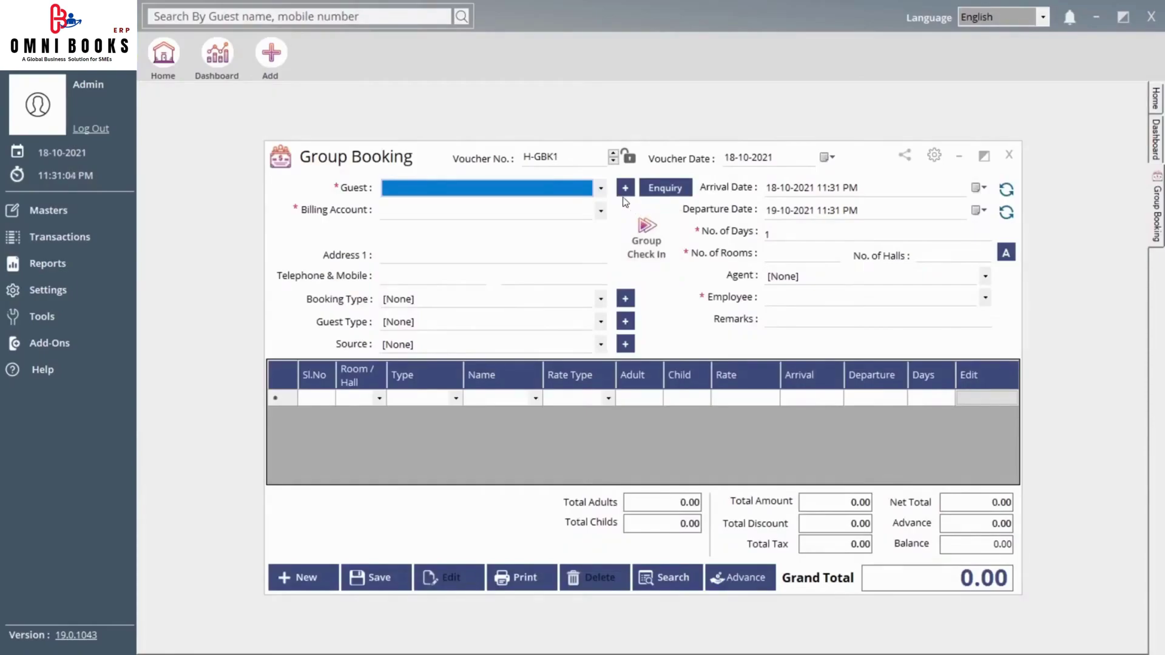
left_click(569, 190)
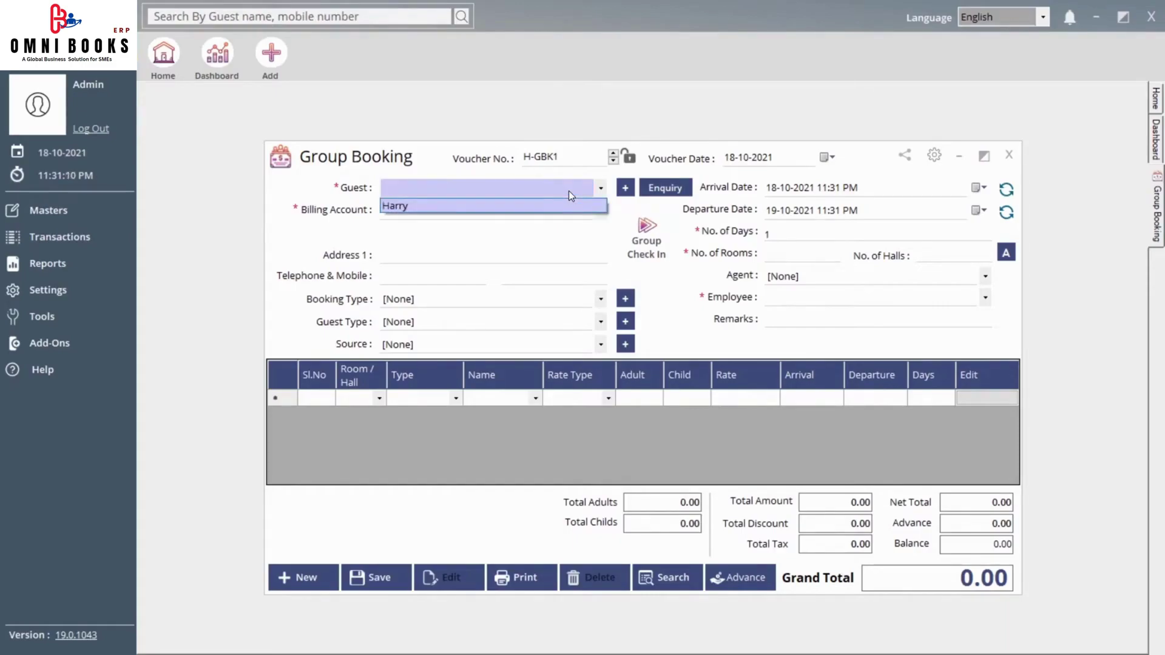
left_click(569, 191)
left_click(534, 216)
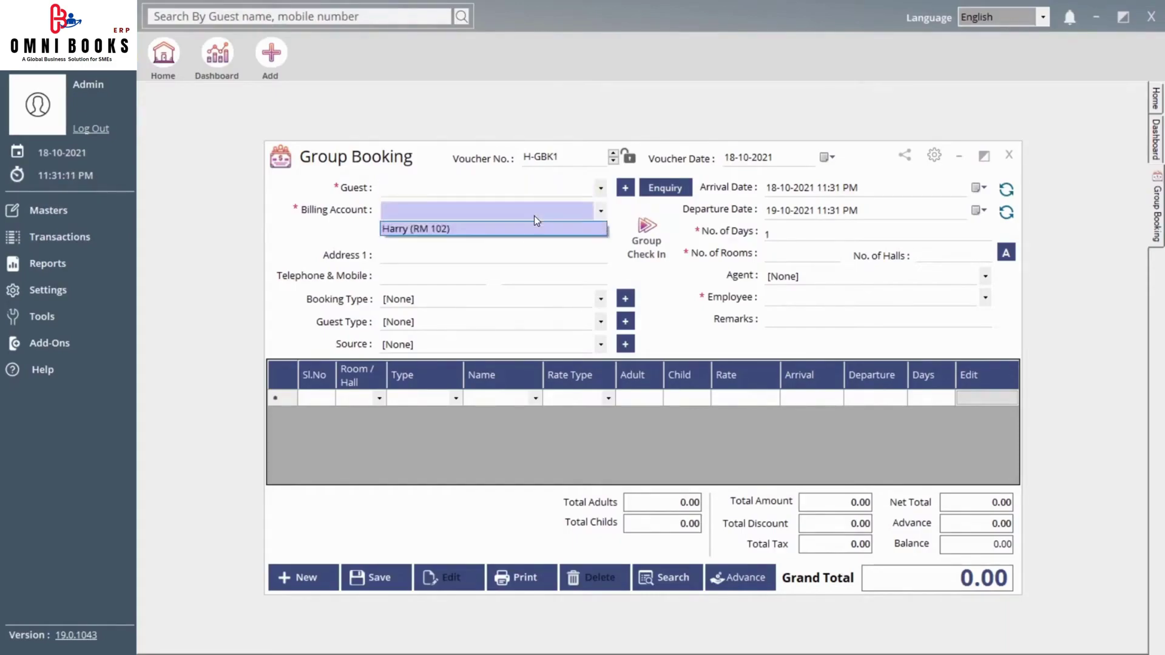
left_click(434, 228)
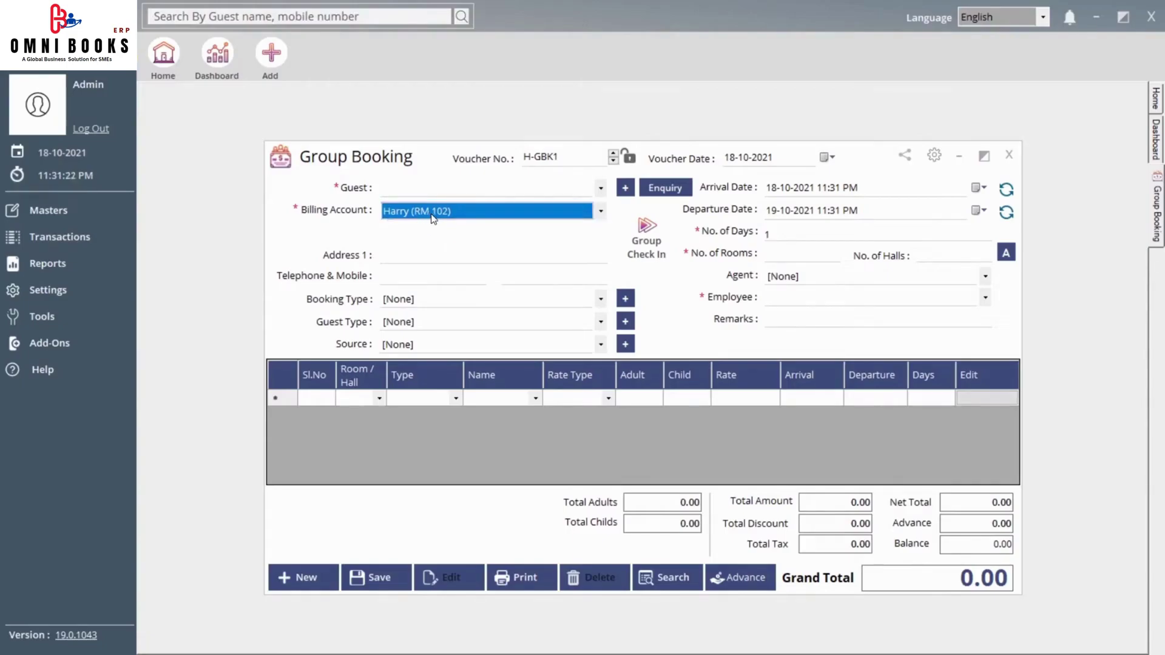
Review the group booking's Address 1 field and the room grid's columns, and close the form without saving.
left_click(449, 258)
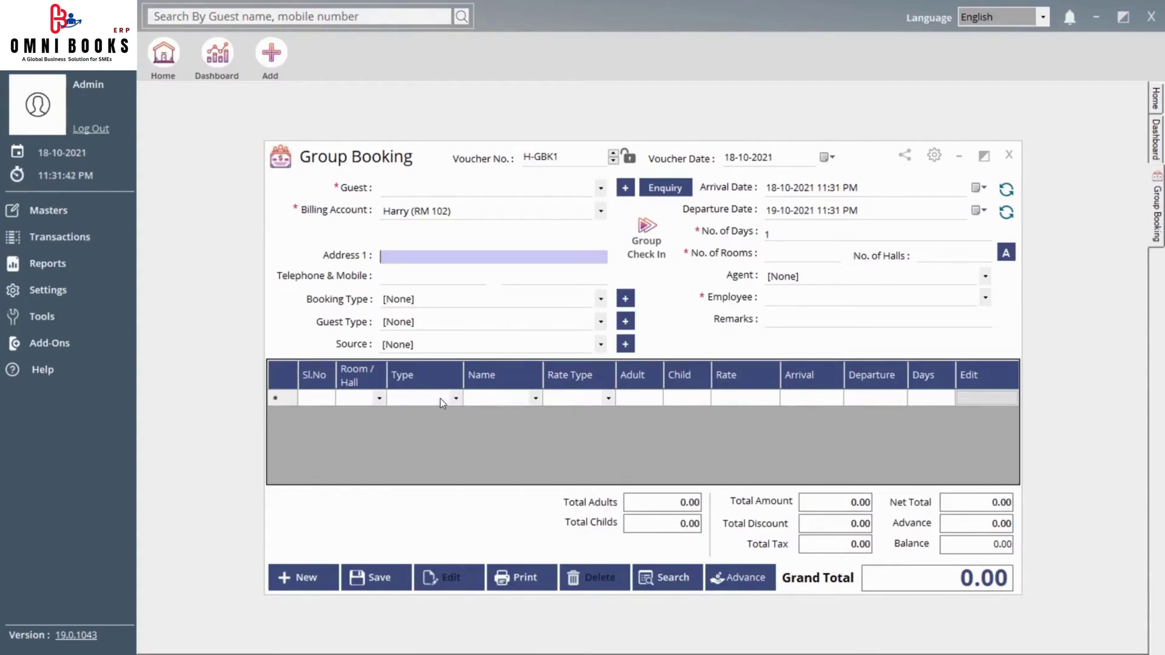
left_click(525, 406)
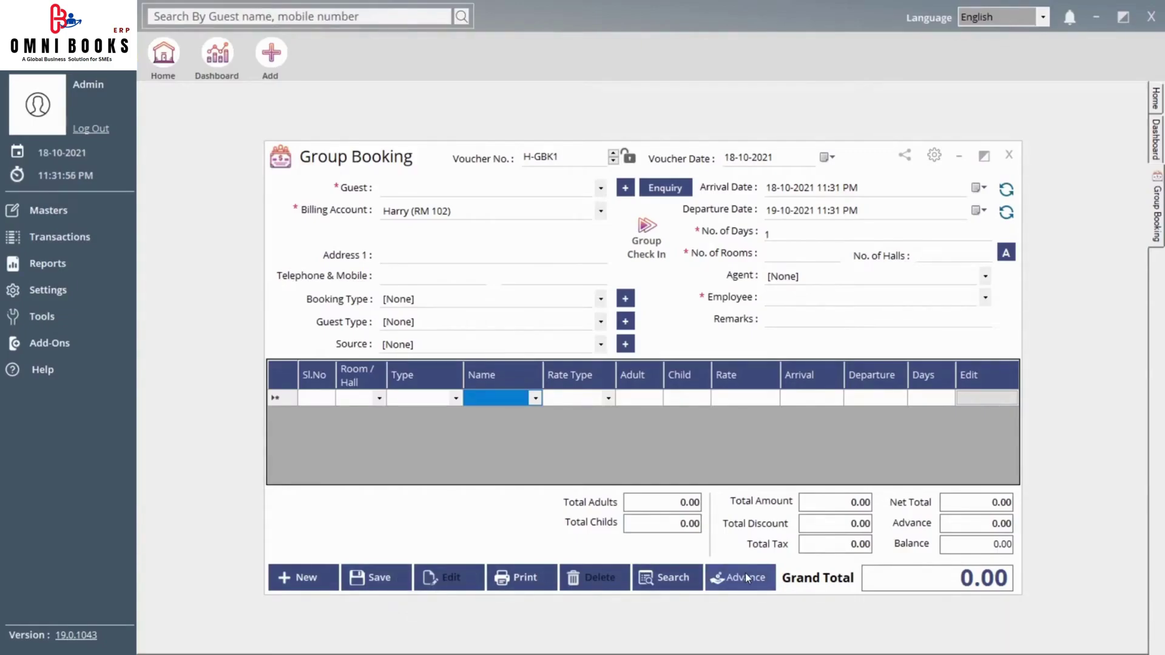
left_click(1008, 156)
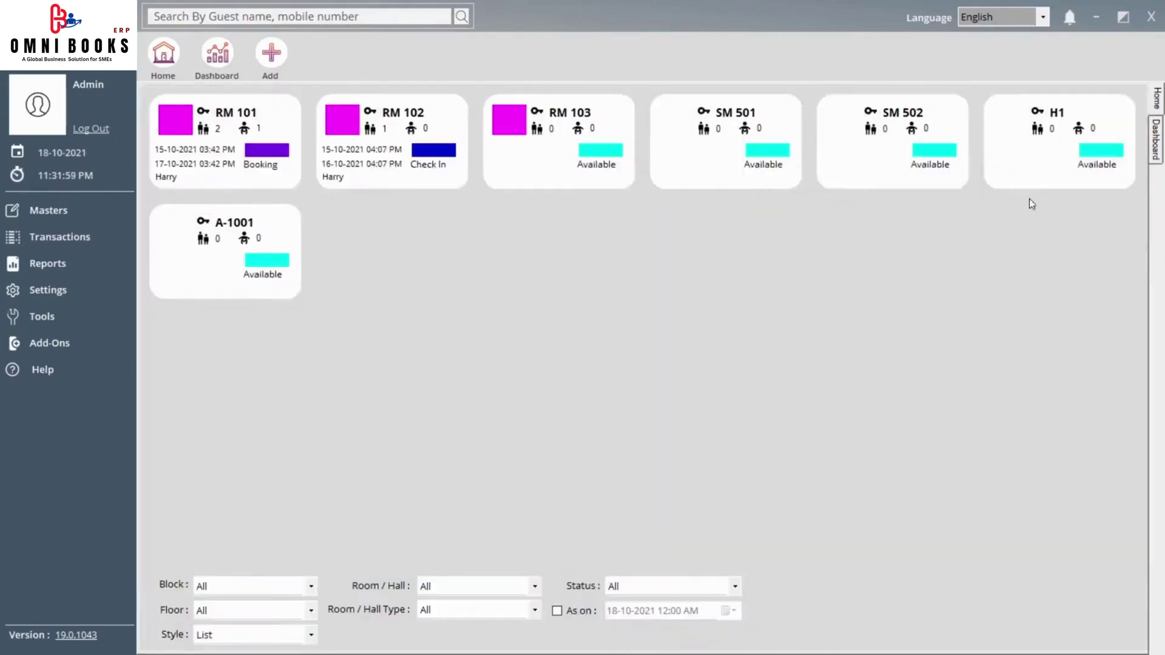
Open a new Check In form, review its fields, and view the list for attaching to a group check-in without selecting an entry.
left_click(73, 243)
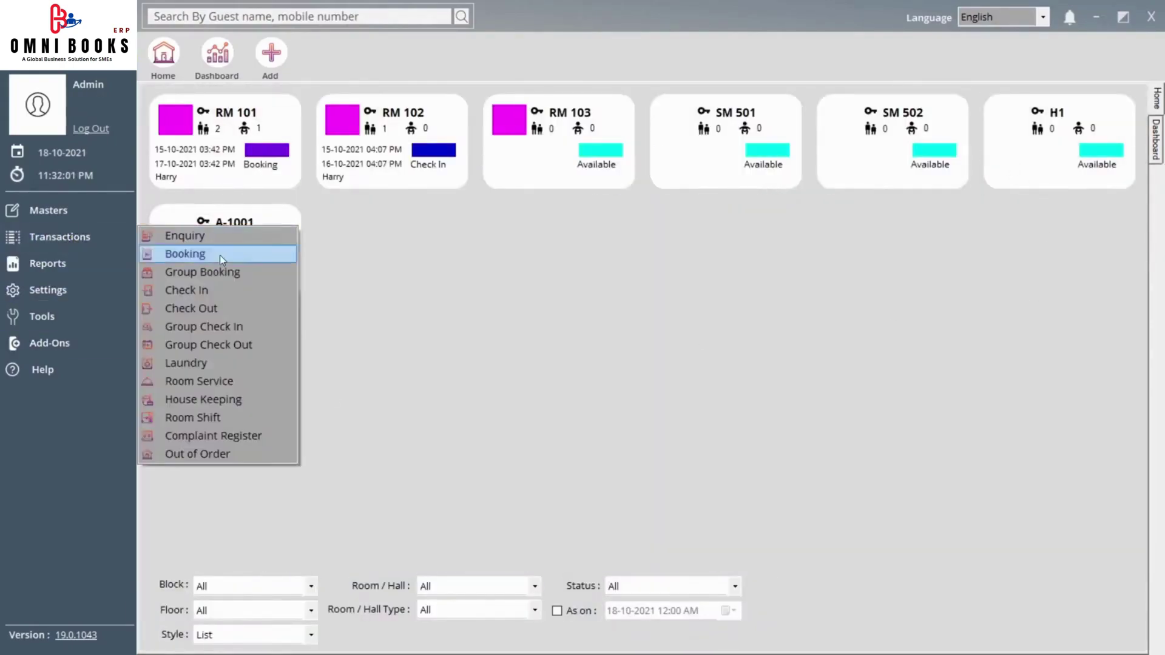
left_click(216, 292)
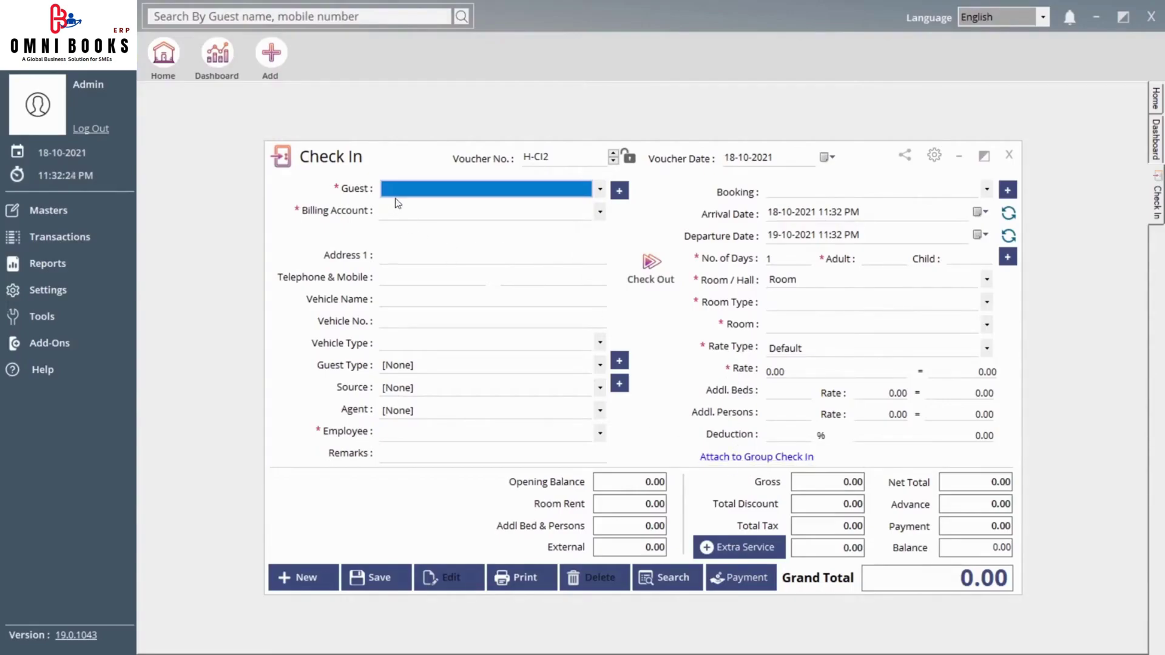
left_click(781, 456)
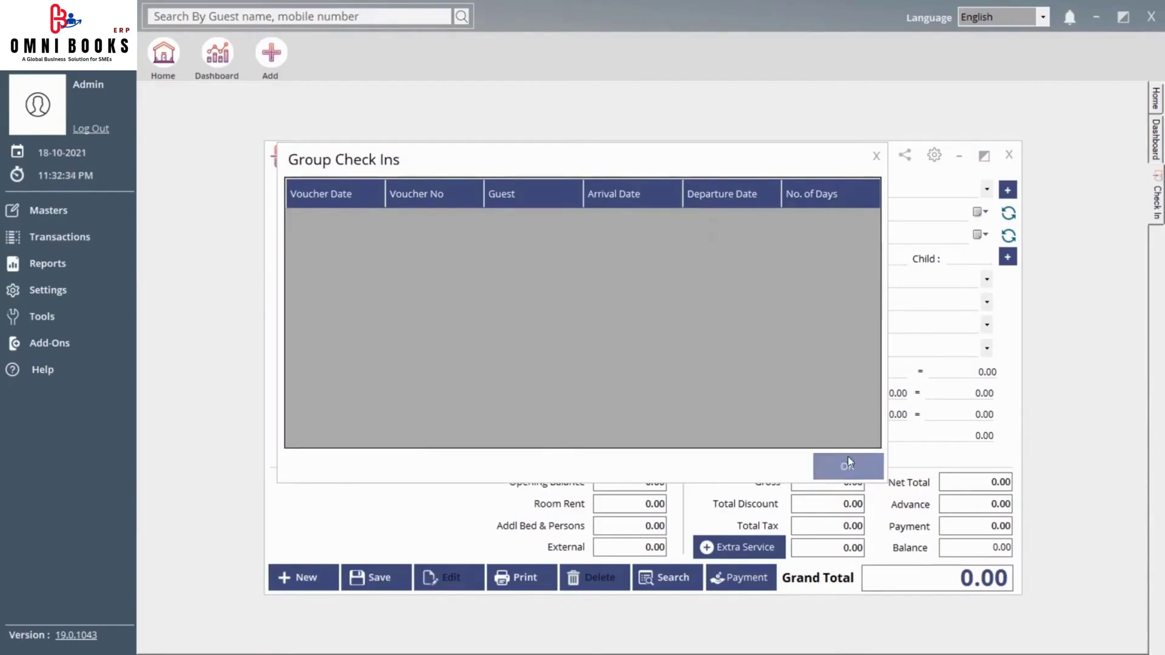
left_click(877, 156)
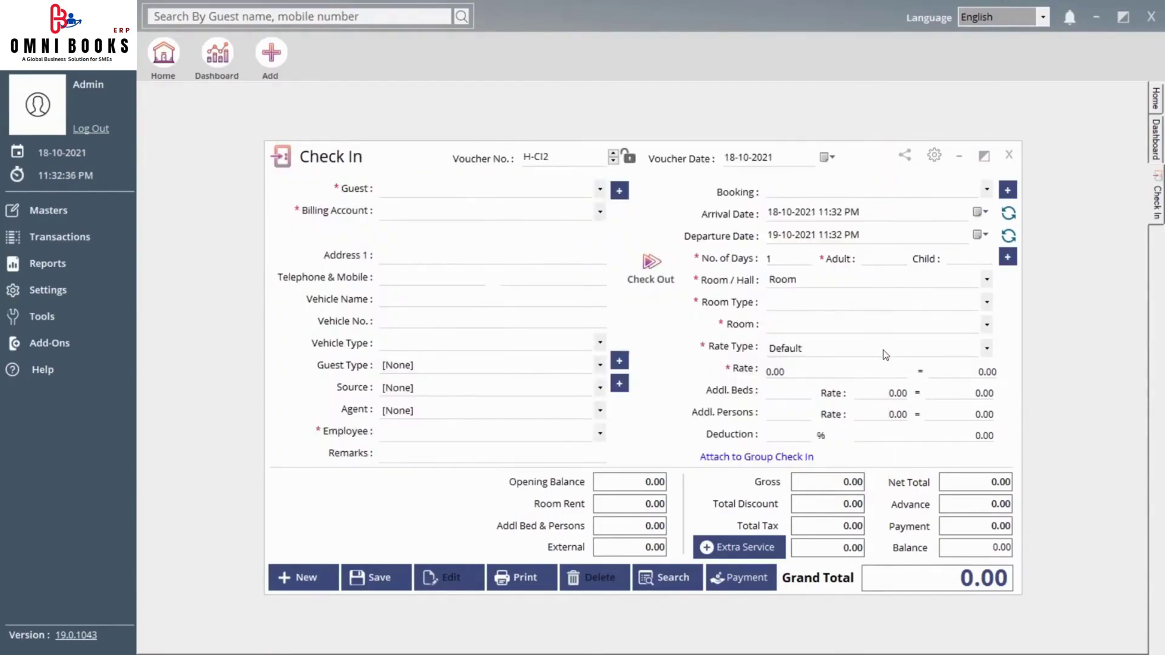
Look up services for the check-in's extra services without adding any, and close the Check In form without saving.
left_click(748, 545)
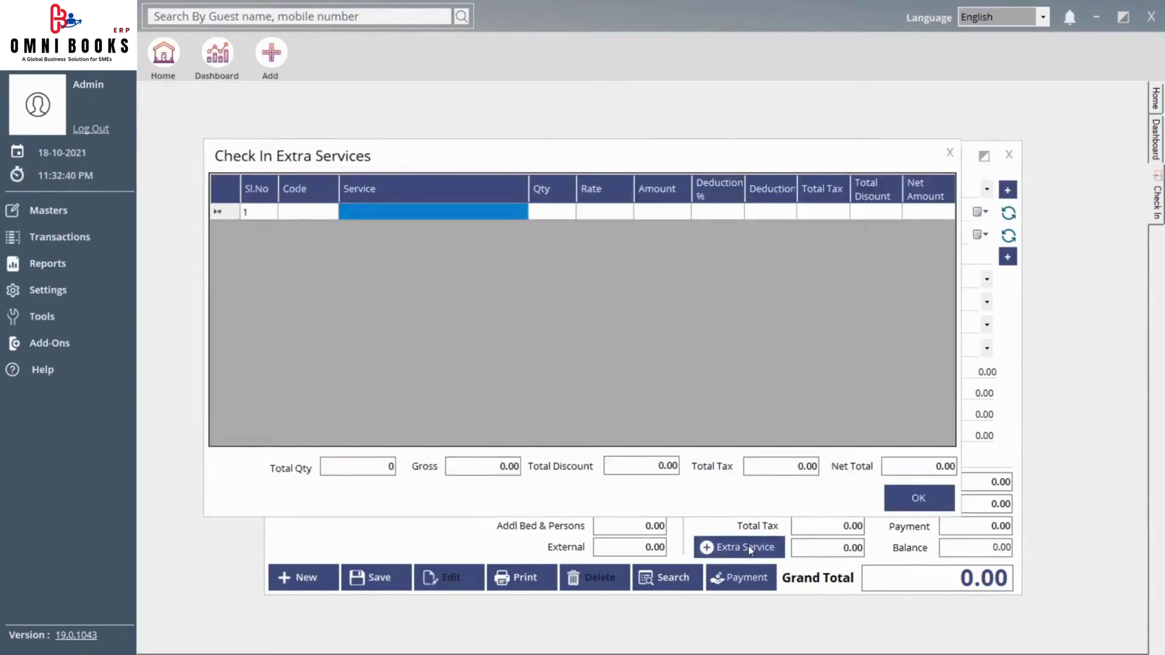
left_click(395, 214)
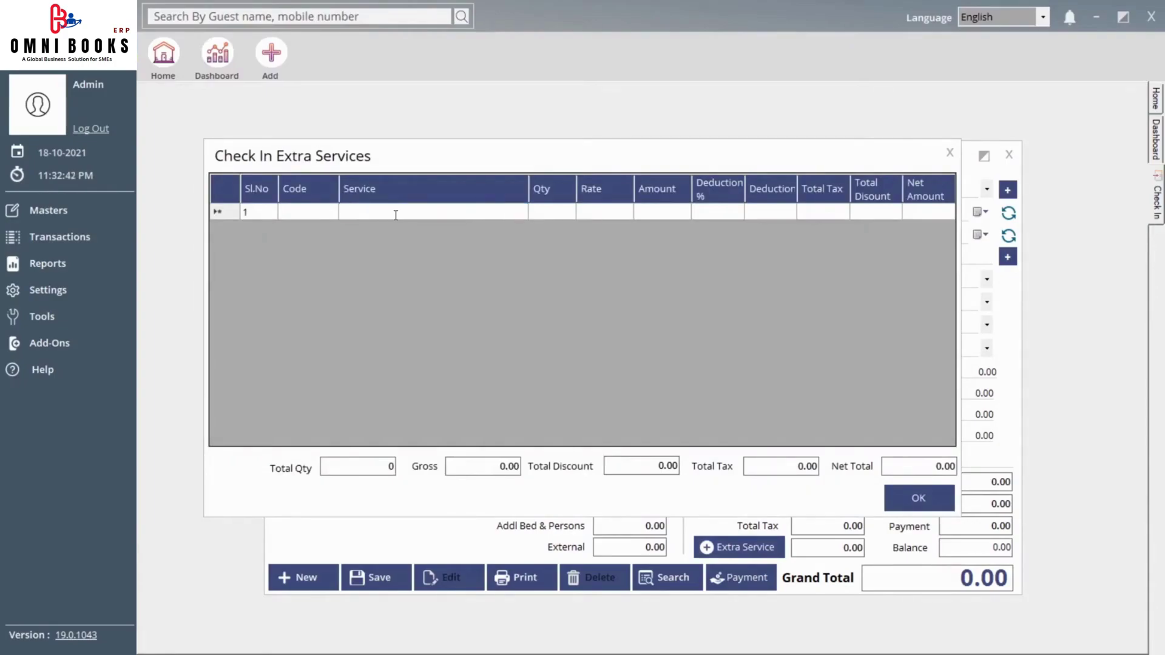
type("p")
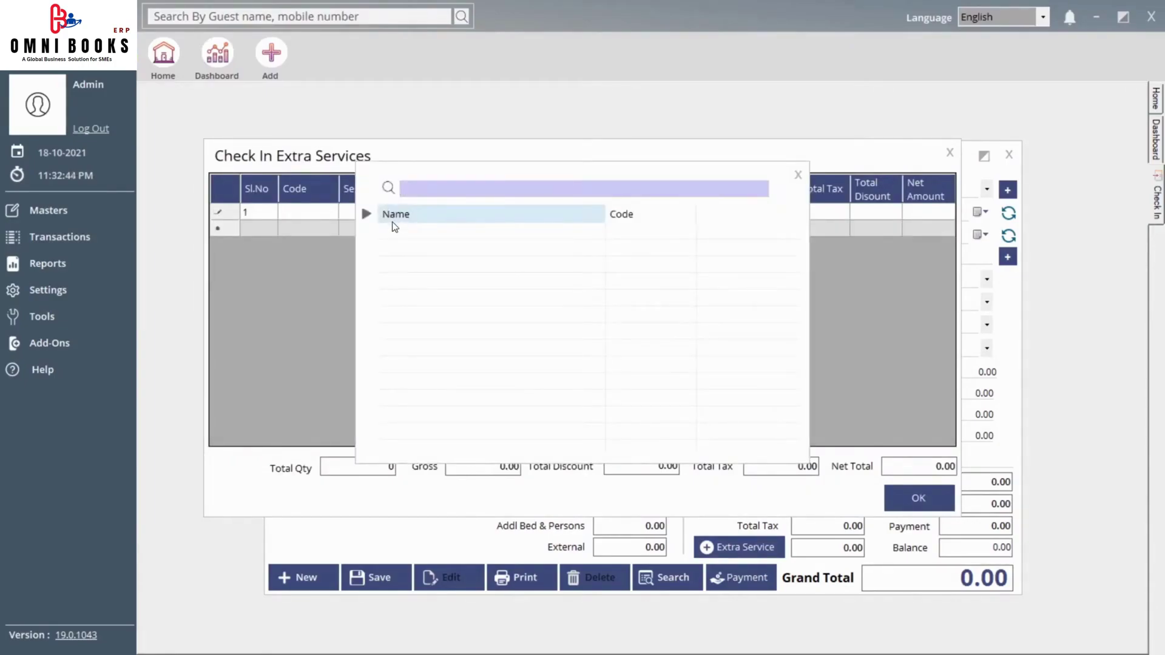
left_click(798, 175)
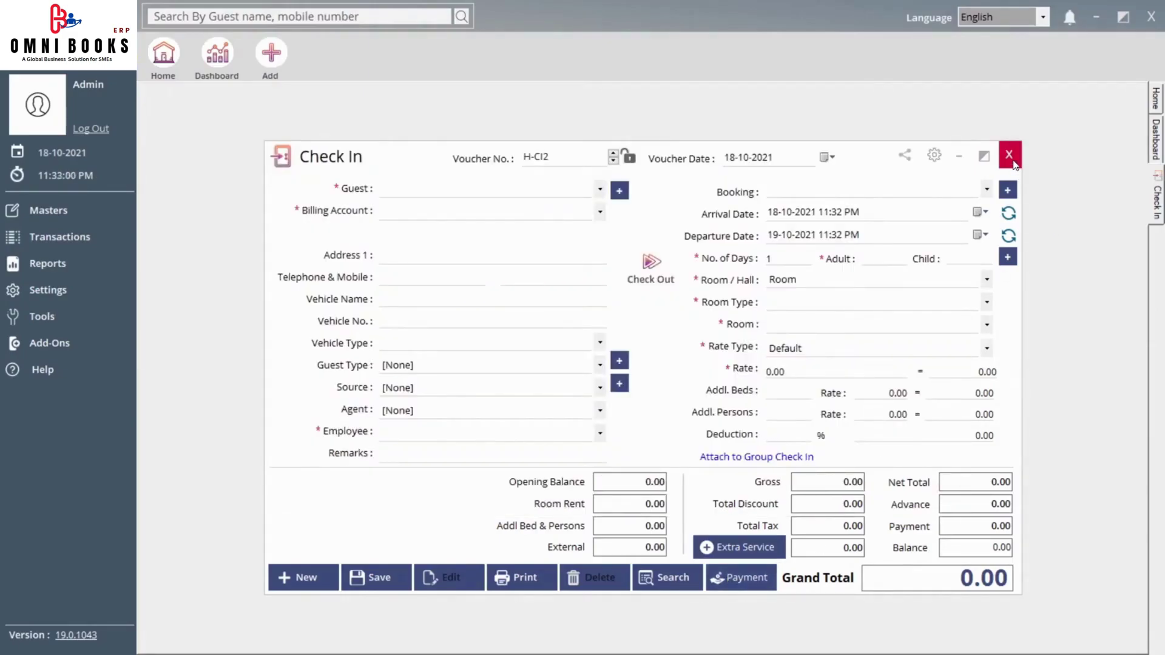
left_click(1012, 161)
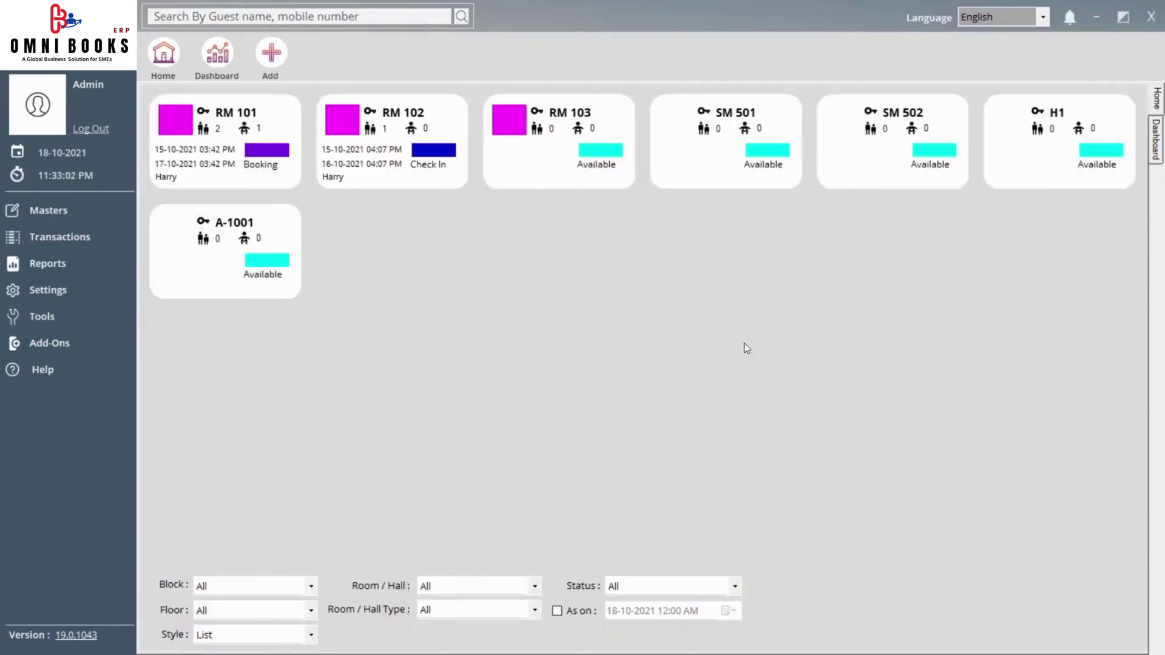
Open a new Check Out form, set Check In to H-CI1, and review the Guest and Address 1 fields.
left_click(66, 238)
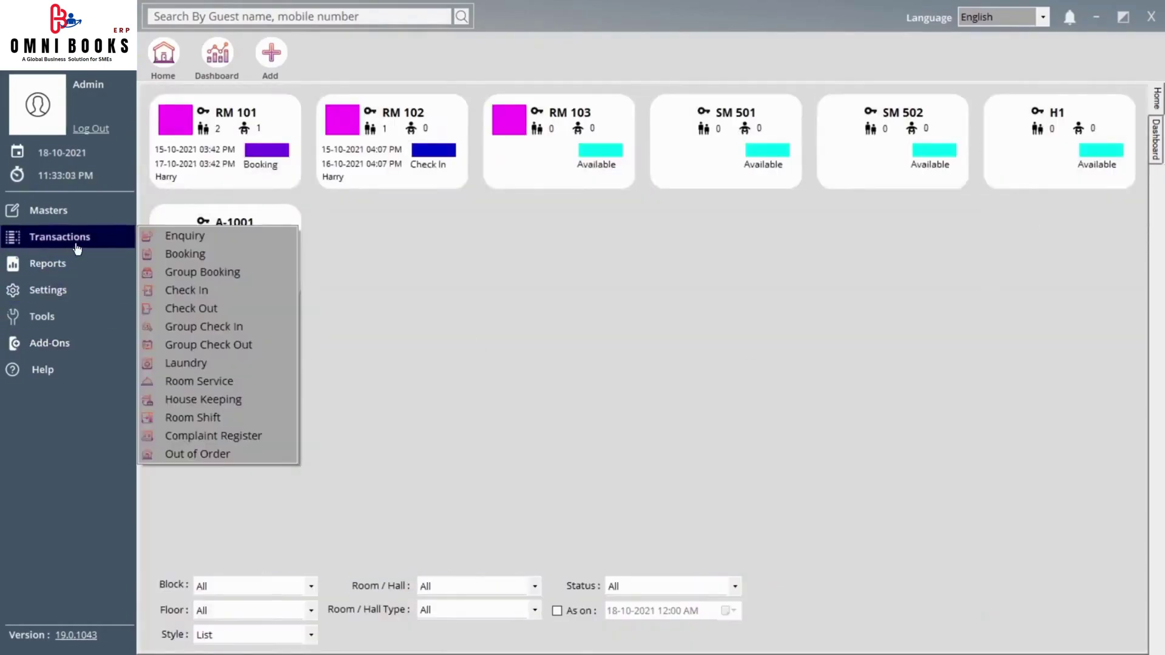
left_click(184, 308)
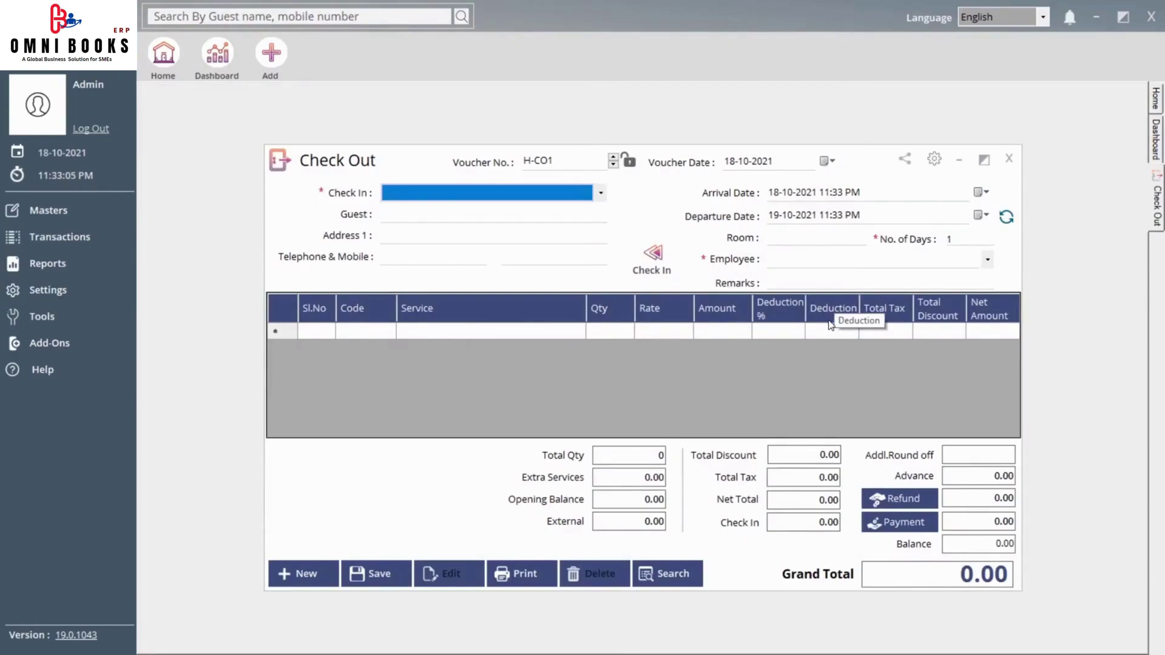
left_click(414, 195)
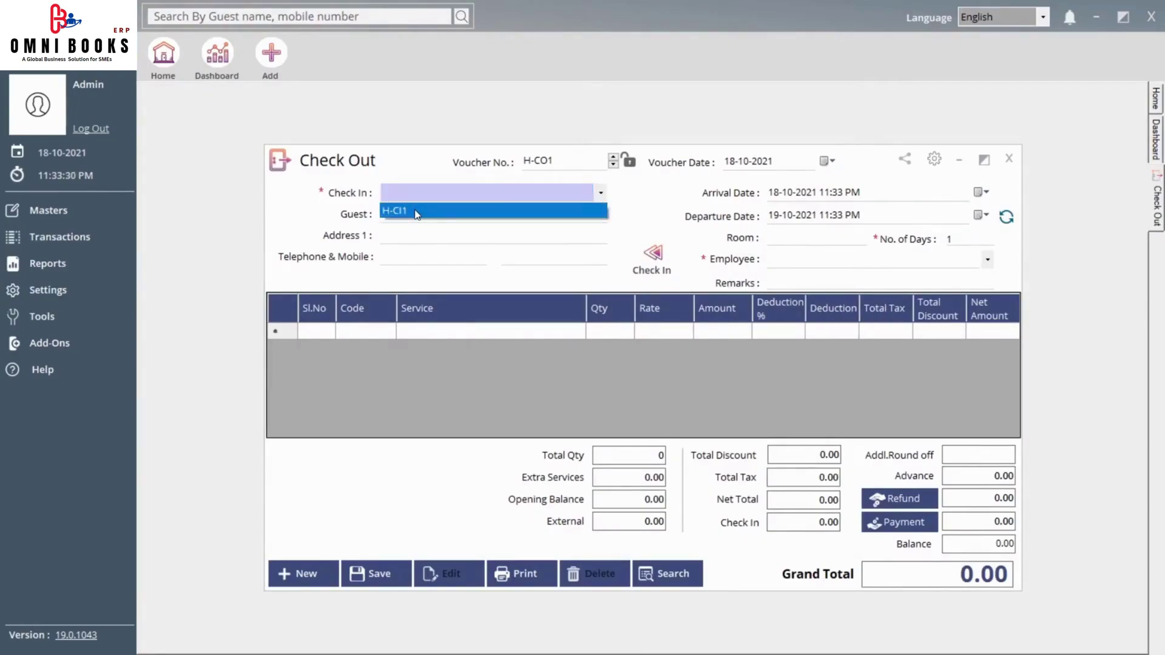
left_click(416, 212)
left_click(450, 214)
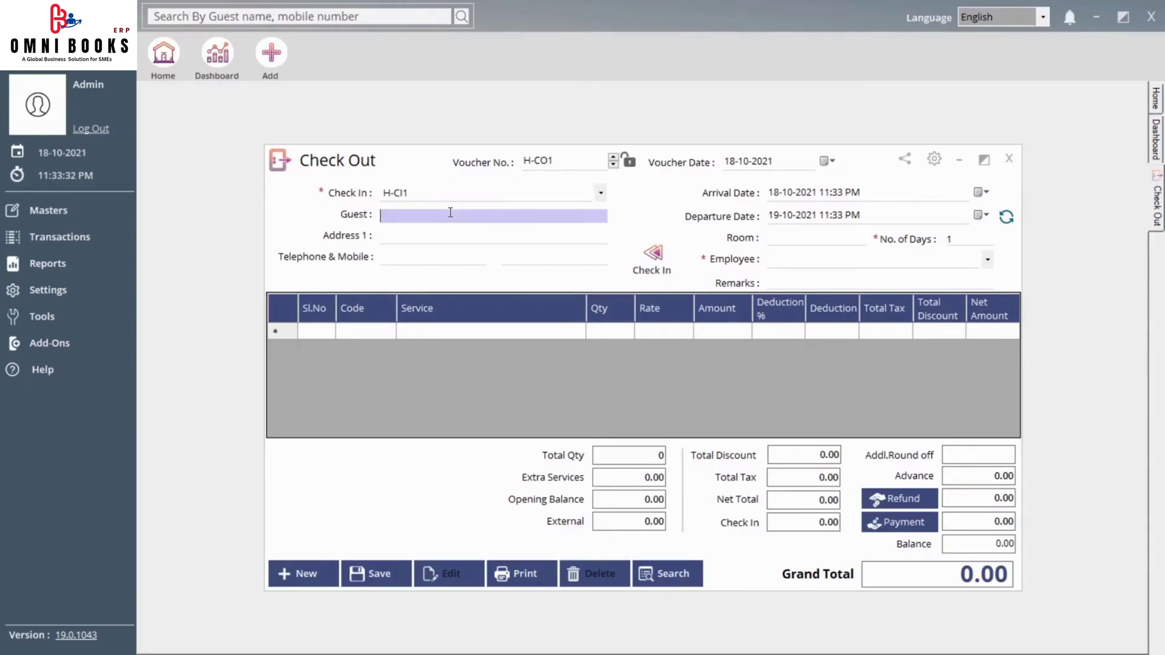
left_click(416, 234)
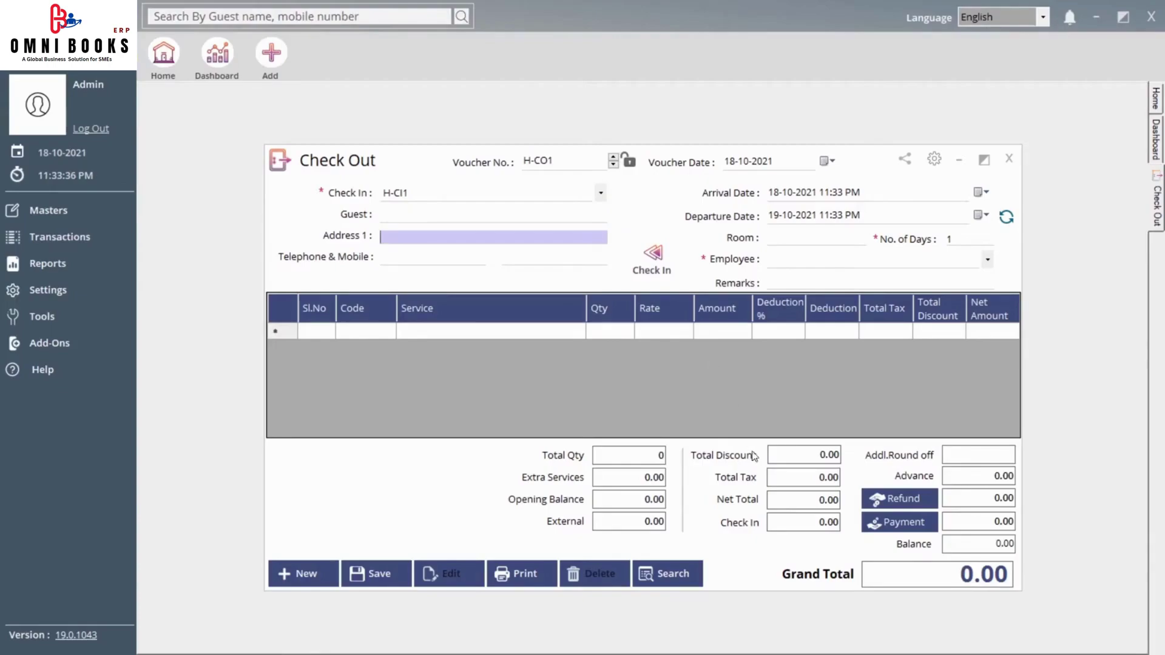
Review the check-out's refund fields from Mode to Amount without recording a refund, and close the Check Out form unsaved.
left_click(901, 501)
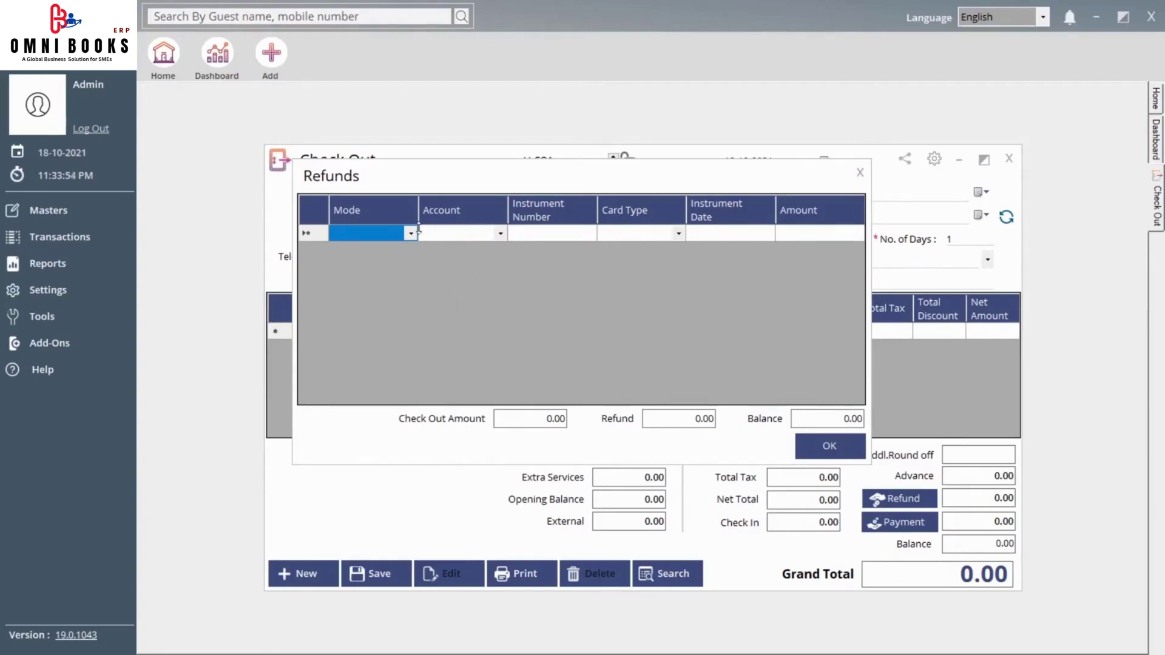
left_click(860, 172)
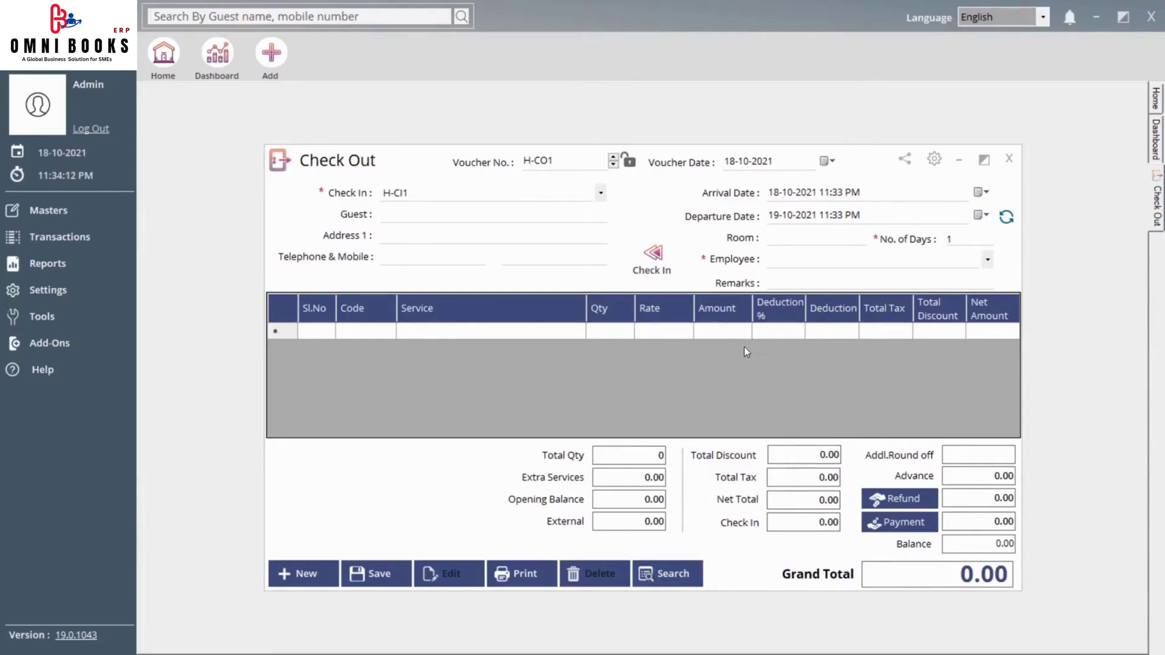
left_click(1009, 159)
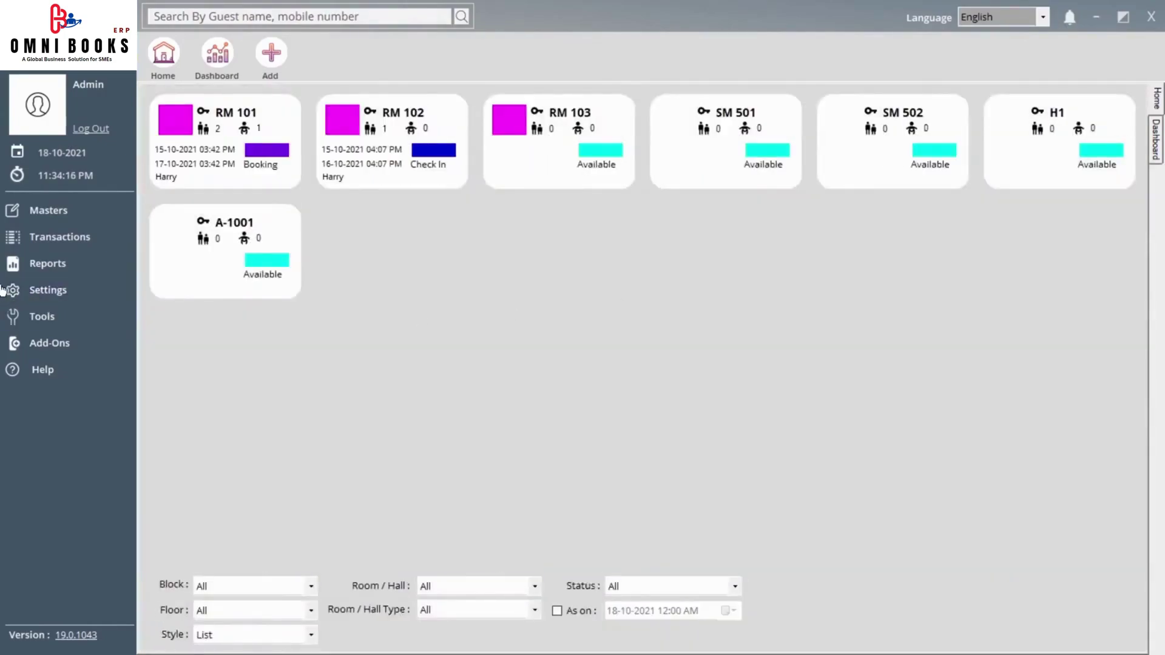
Open a new Group Check In form, review its guest, booking and room grid fields, and close it without saving.
left_click(106, 243)
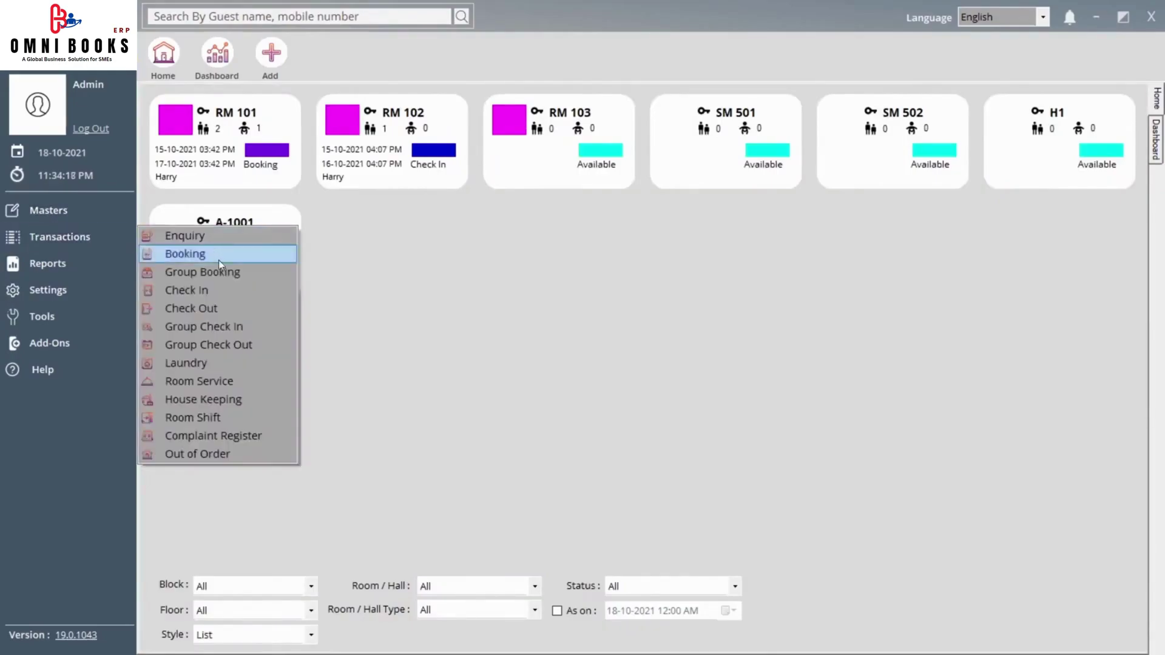
left_click(257, 327)
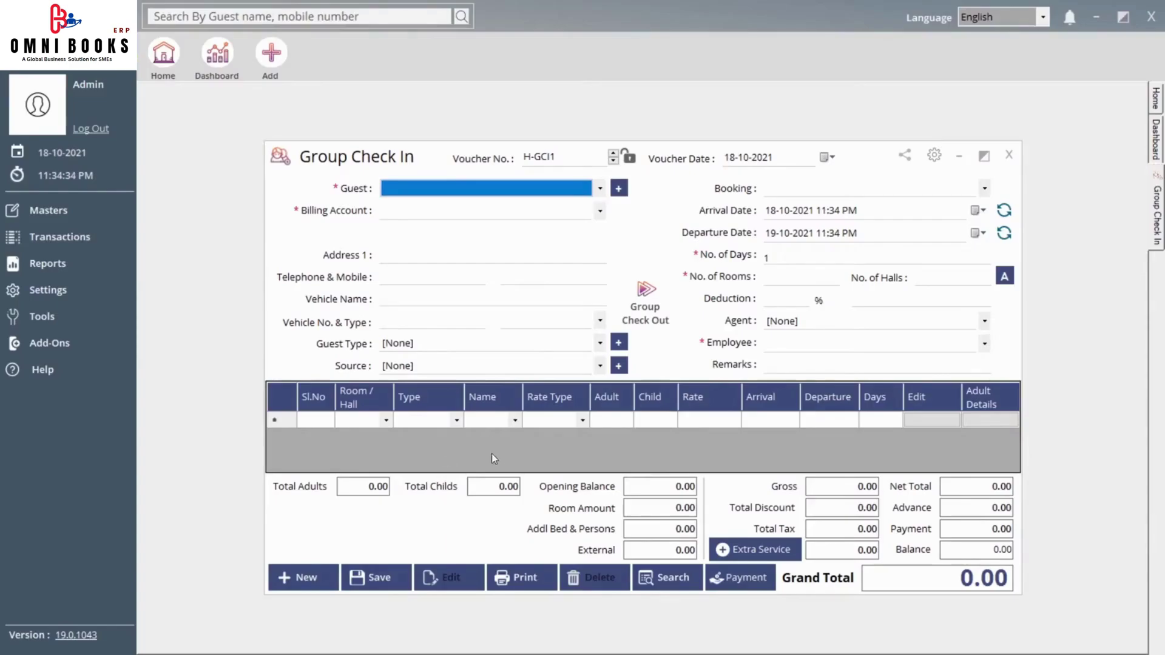
left_click(1007, 156)
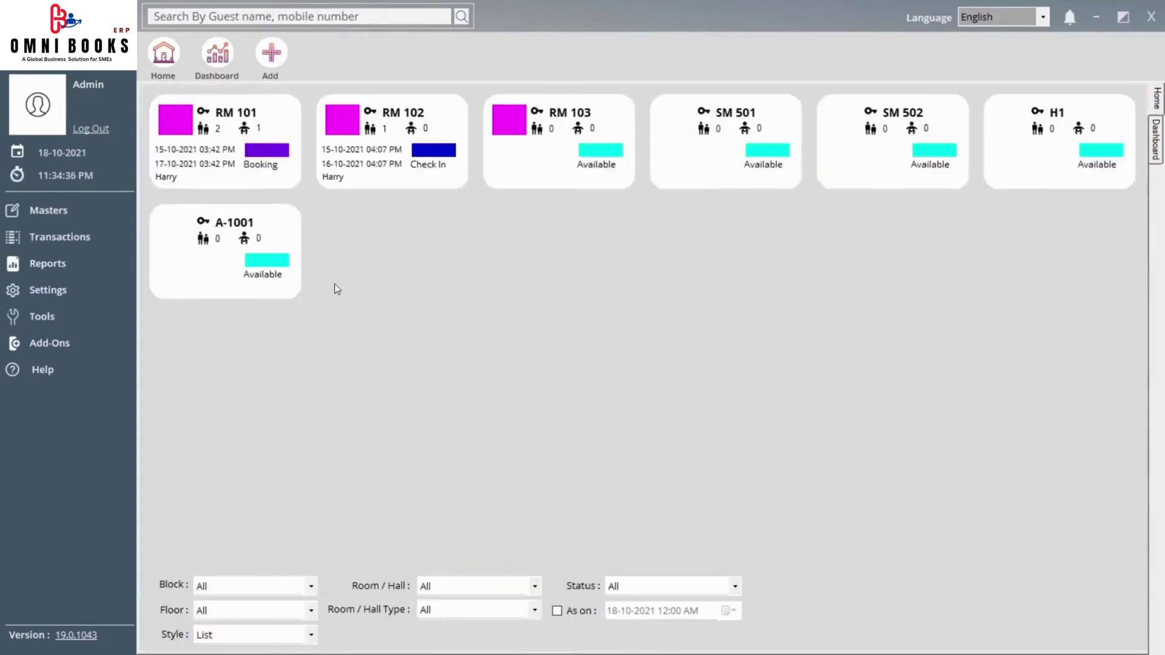
Open a new Laundry form and set its Room to A-1001.
left_click(95, 238)
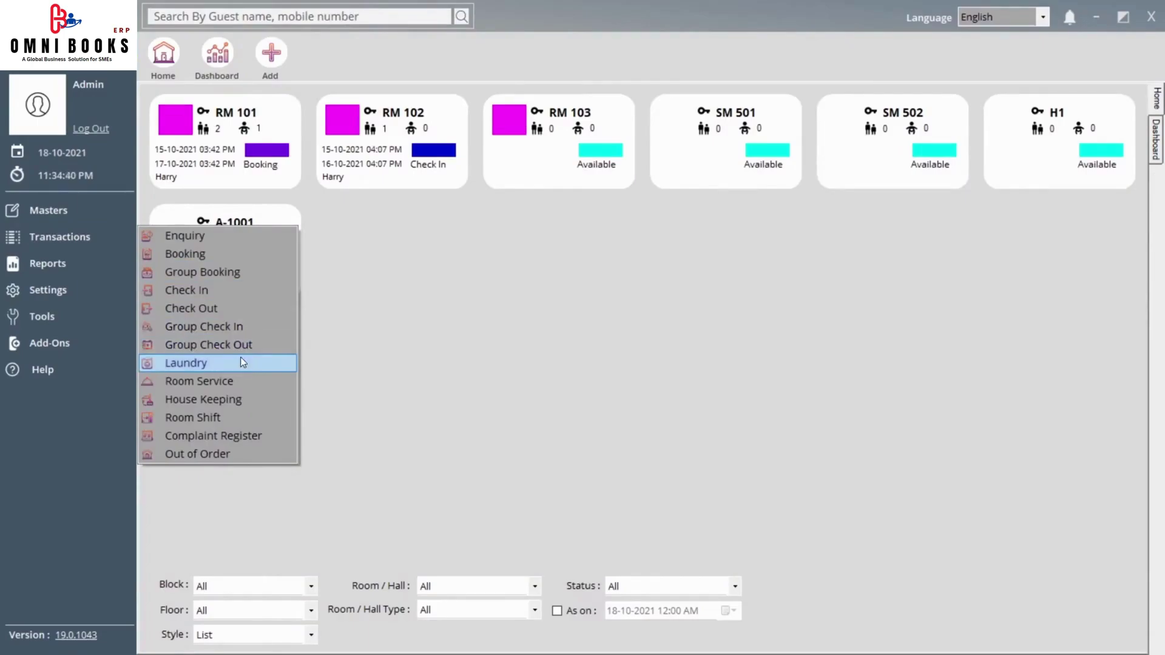
left_click(221, 367)
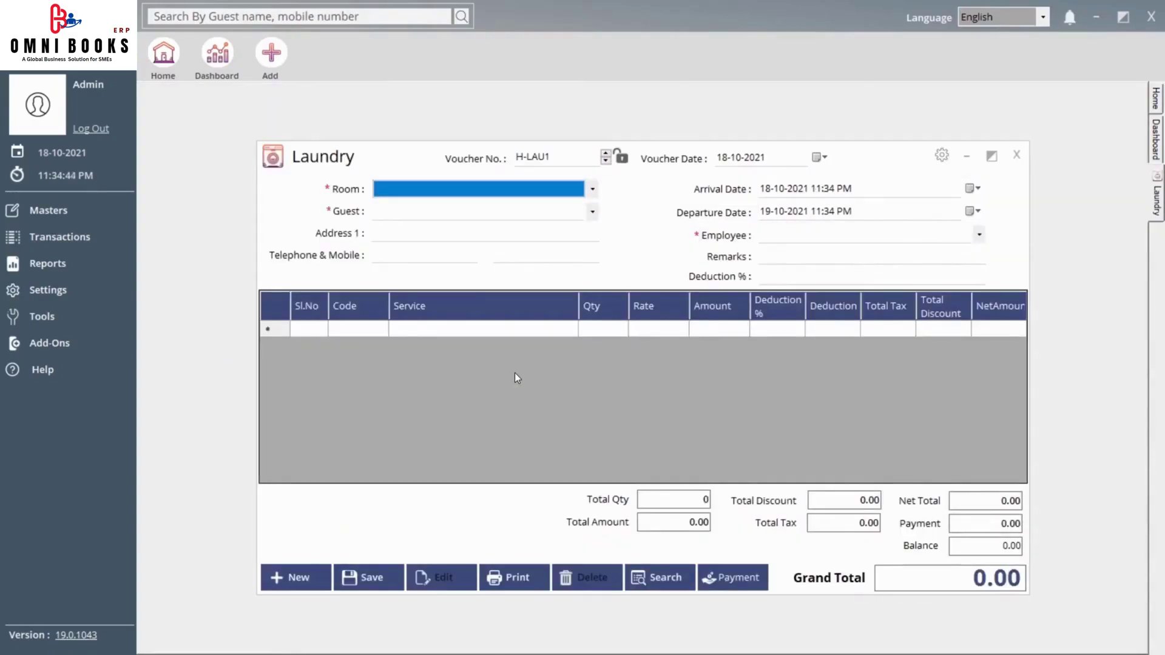
left_click(445, 190)
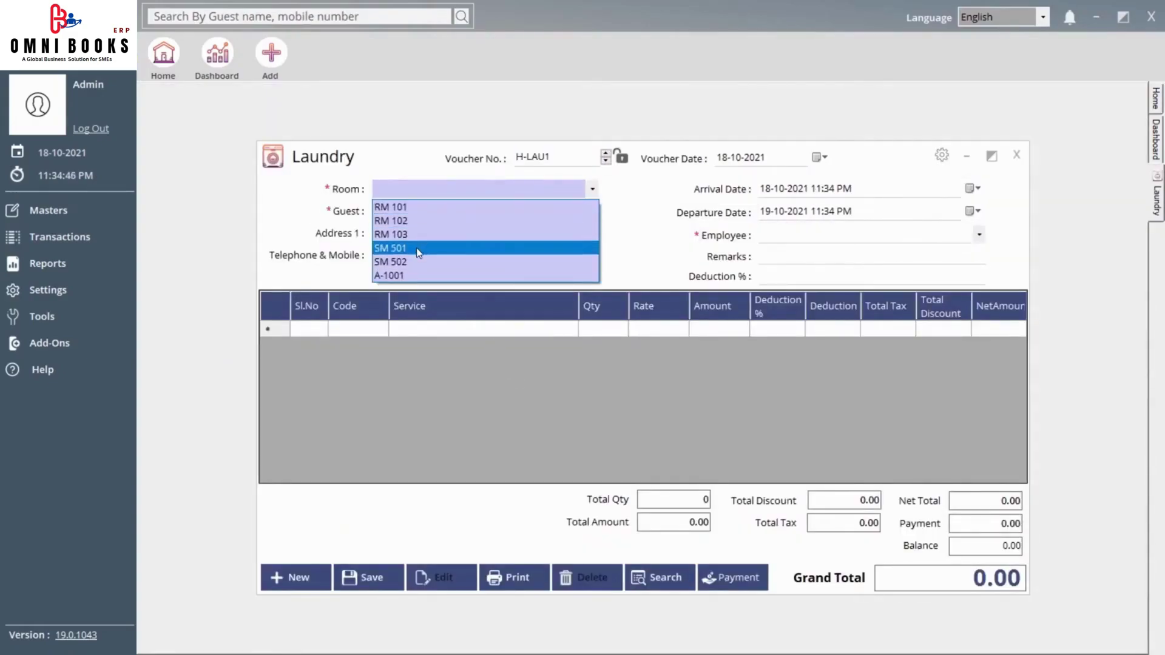
left_click(421, 275)
left_click(406, 193)
left_click(405, 197)
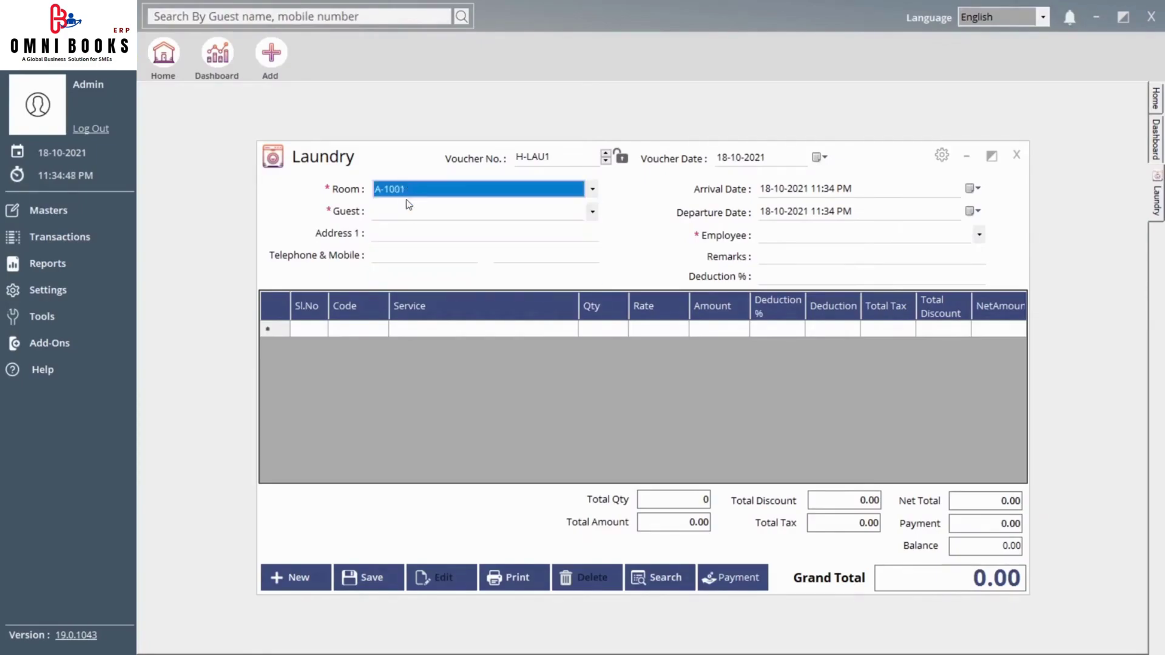
left_click(410, 220)
Change the laundry voucher's Room to RM 101.
left_click(425, 192)
left_click(426, 191)
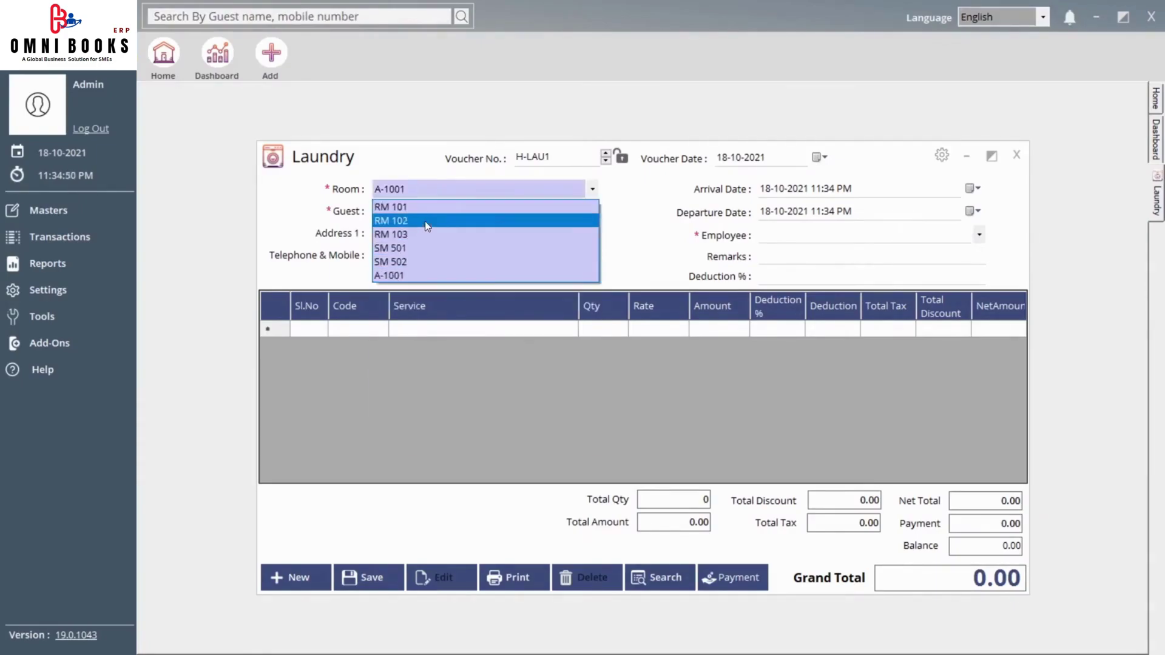
left_click(425, 208)
left_click(427, 213)
left_click(430, 194)
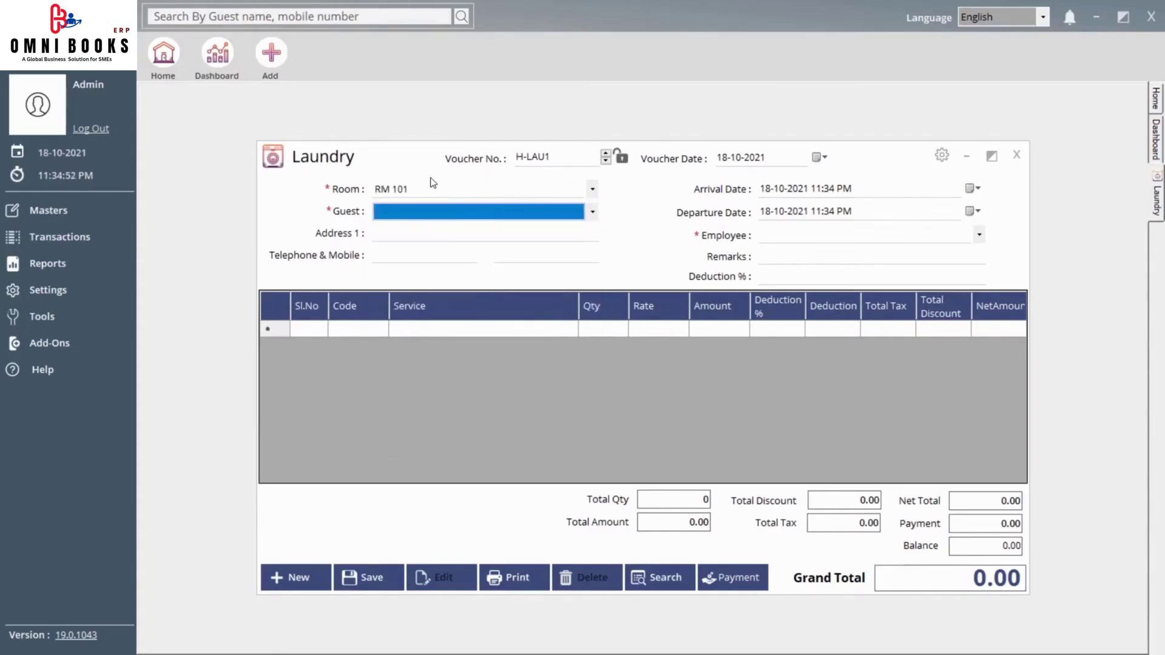
Change the laundry voucher's Room to RM 102, leaving Guest empty and moving on to Address 1.
left_click(430, 194)
left_click(424, 219)
left_click(431, 209)
left_click(441, 208)
key("Tab")
key("Tab")
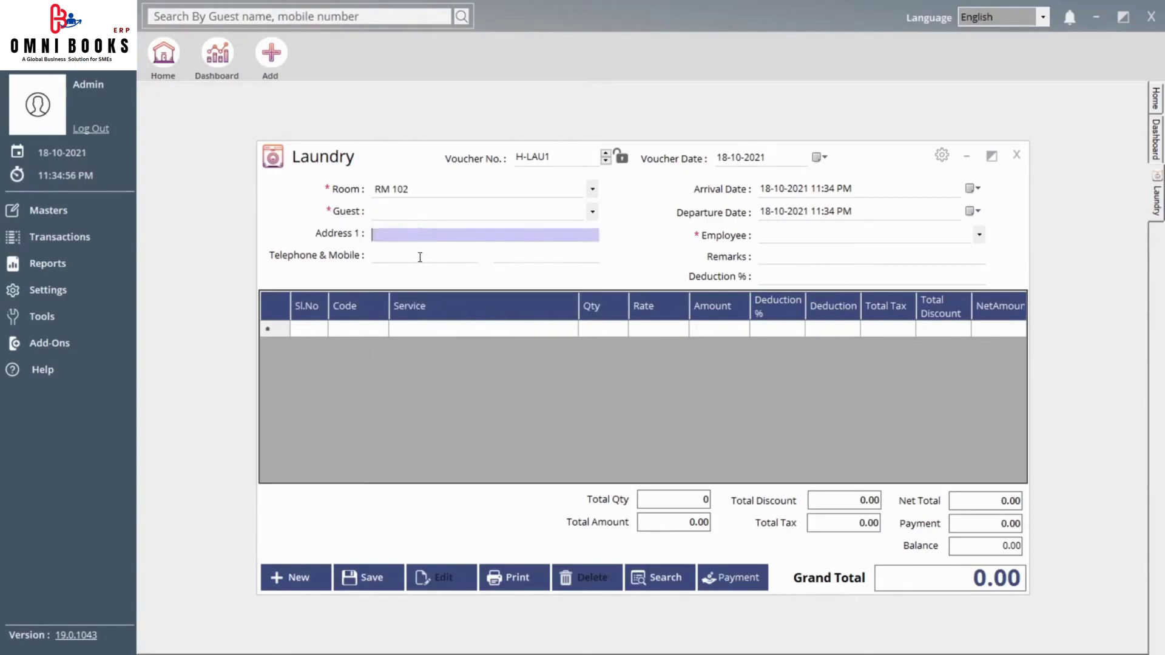
Review the laundry voucher's Address 1, Deduction % and service grid fields, and close the Laundry form without saving.
left_click(392, 237)
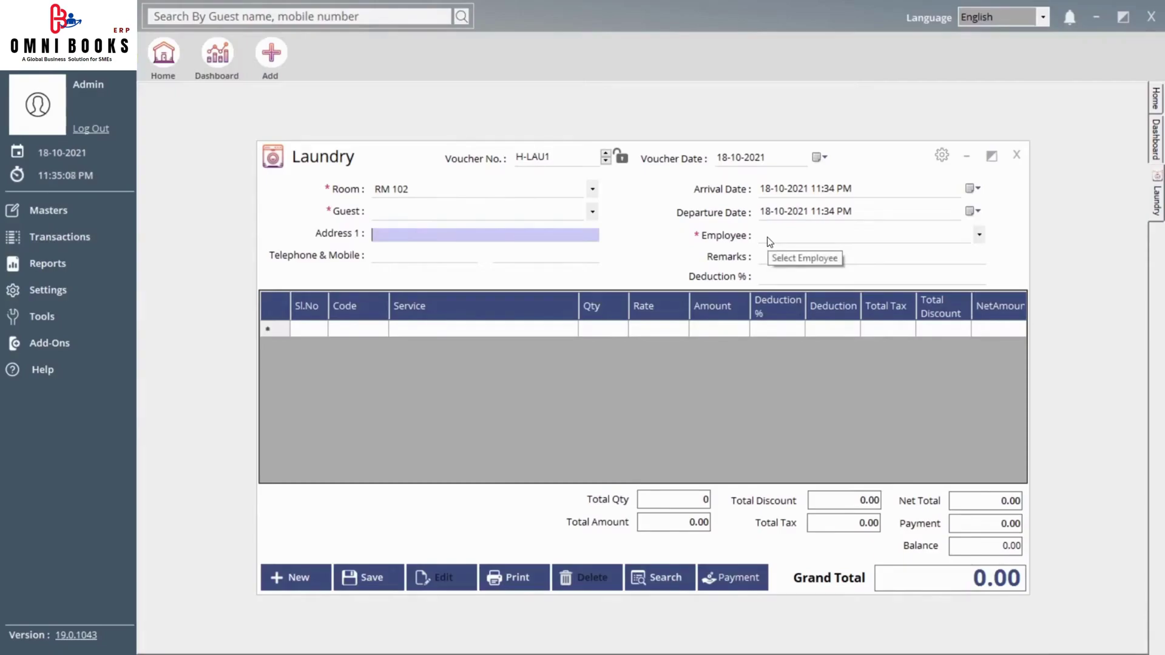
left_click(773, 278)
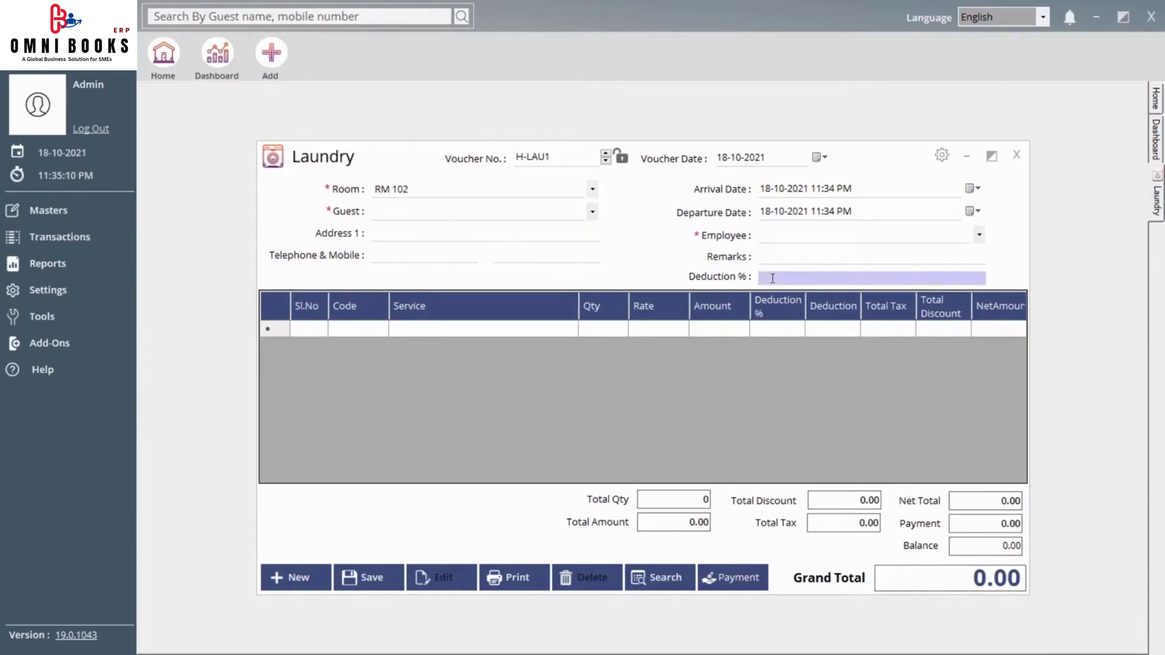
left_click(427, 329)
left_click(428, 329)
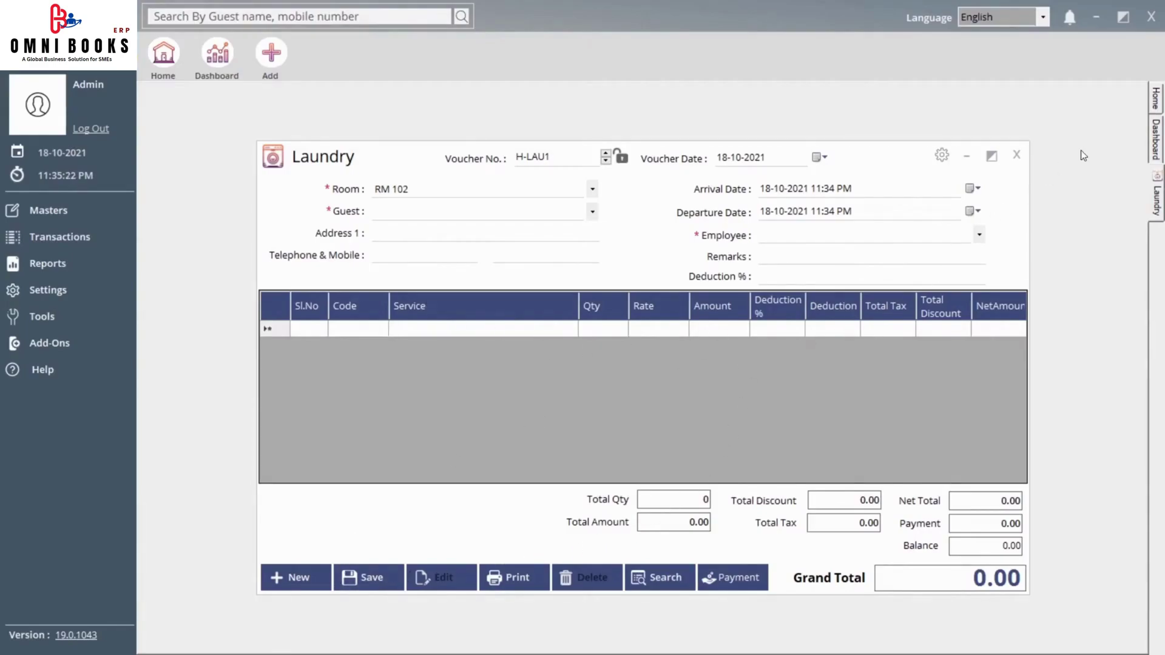
left_click(1017, 156)
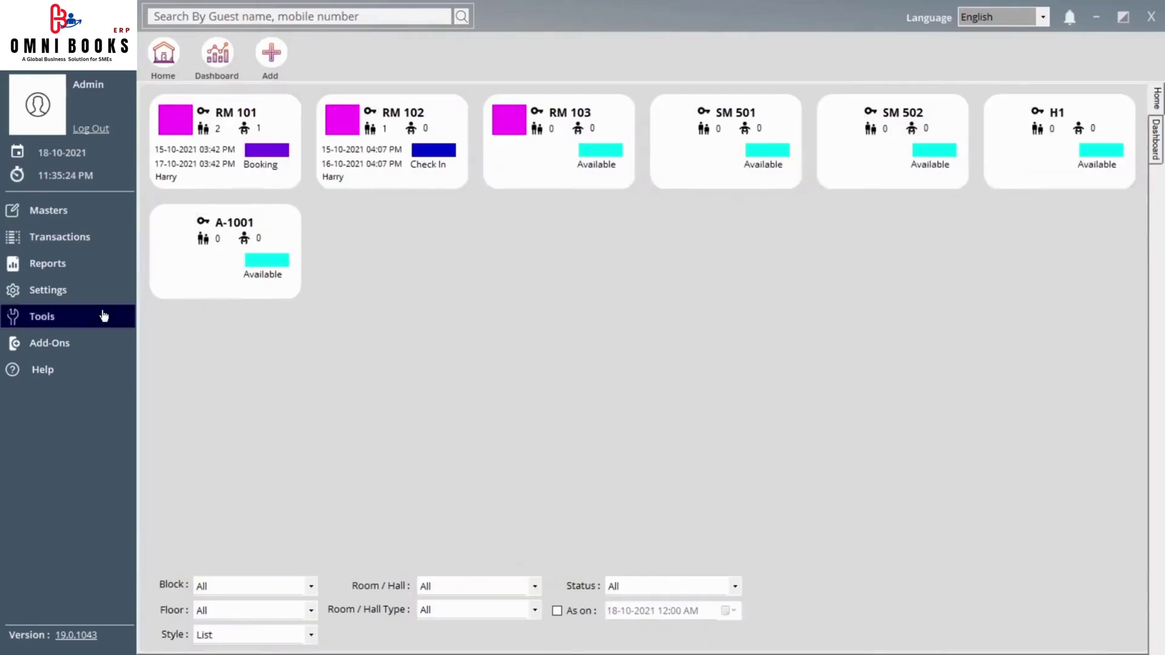
Open a new Room Service form, review its room, guest and service fields, and close it without saving.
left_click(109, 238)
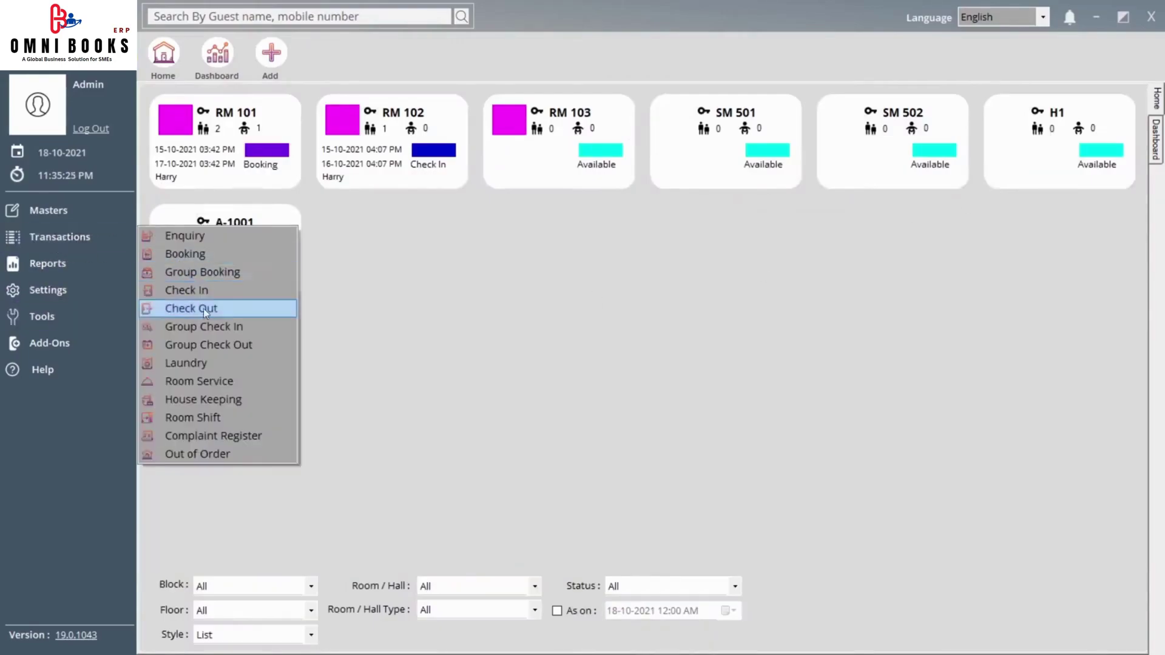
left_click(210, 383)
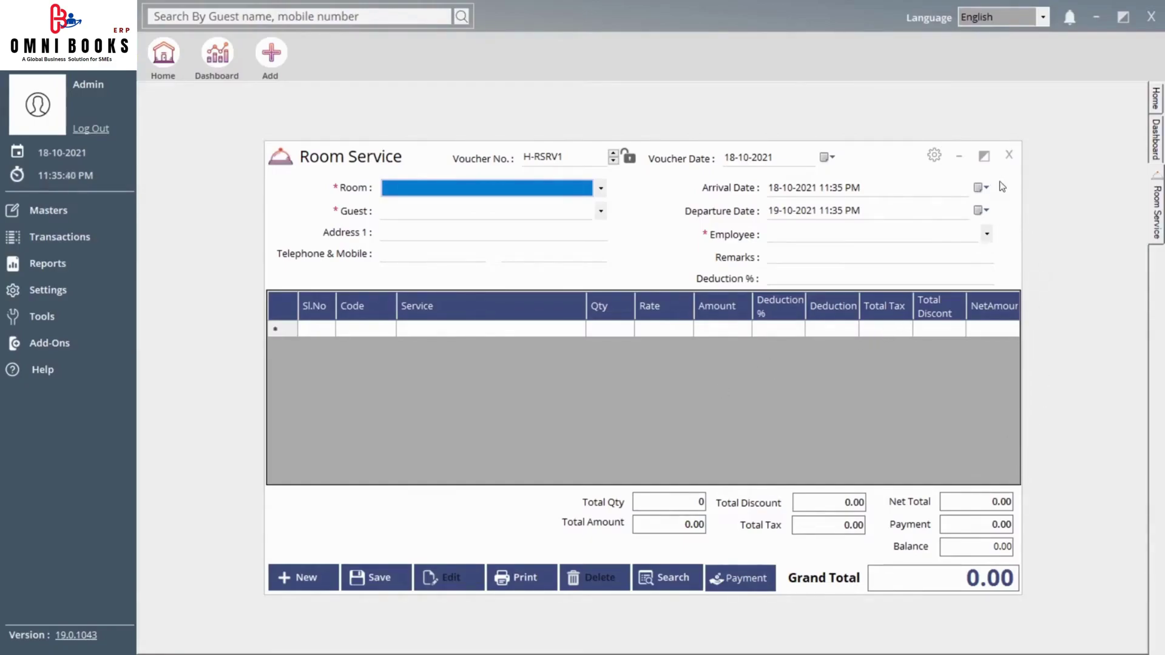
left_click(1008, 155)
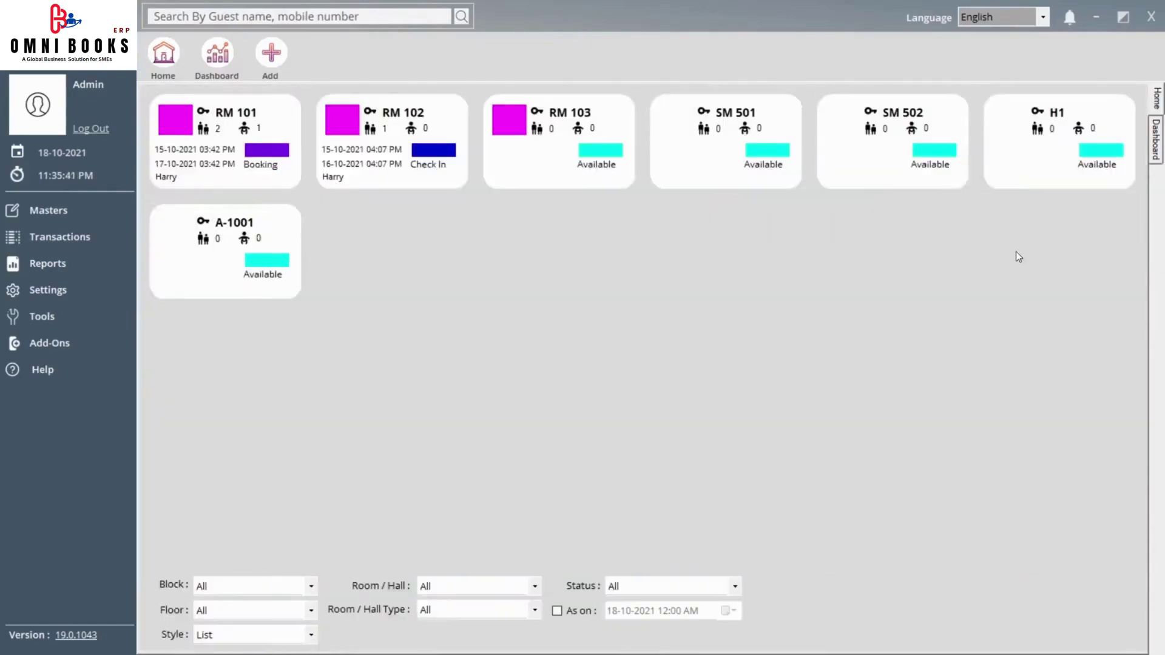
Open a new House Keeping form, review the Room / Hall and Room Status choices, and close it without saving.
left_click(124, 240)
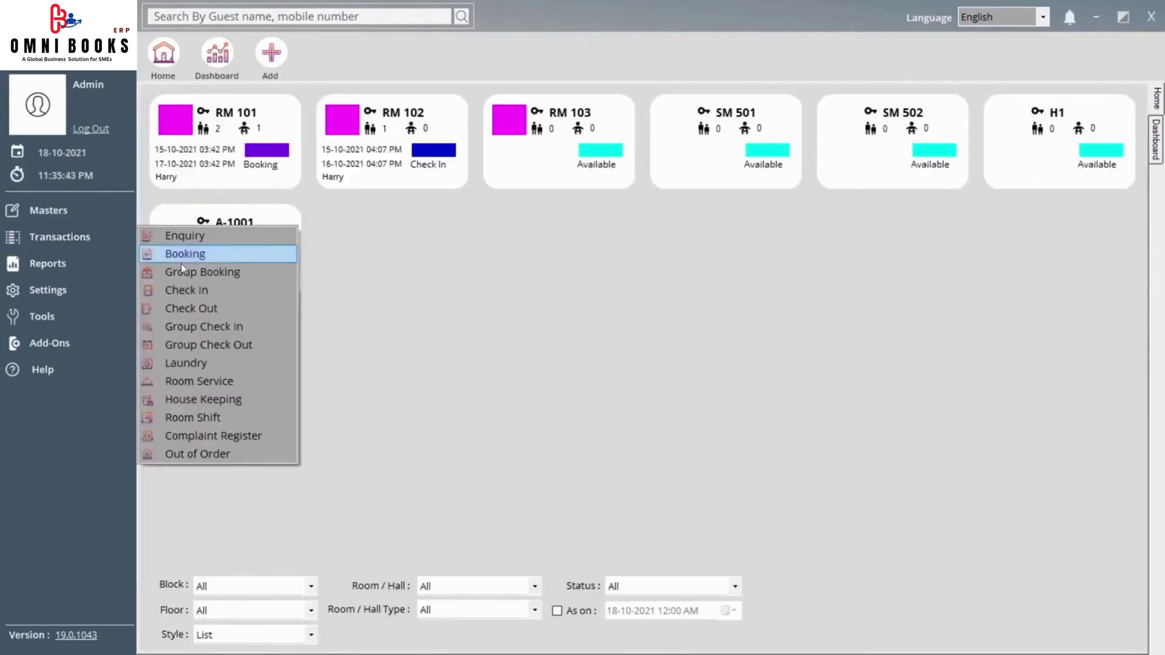
left_click(213, 402)
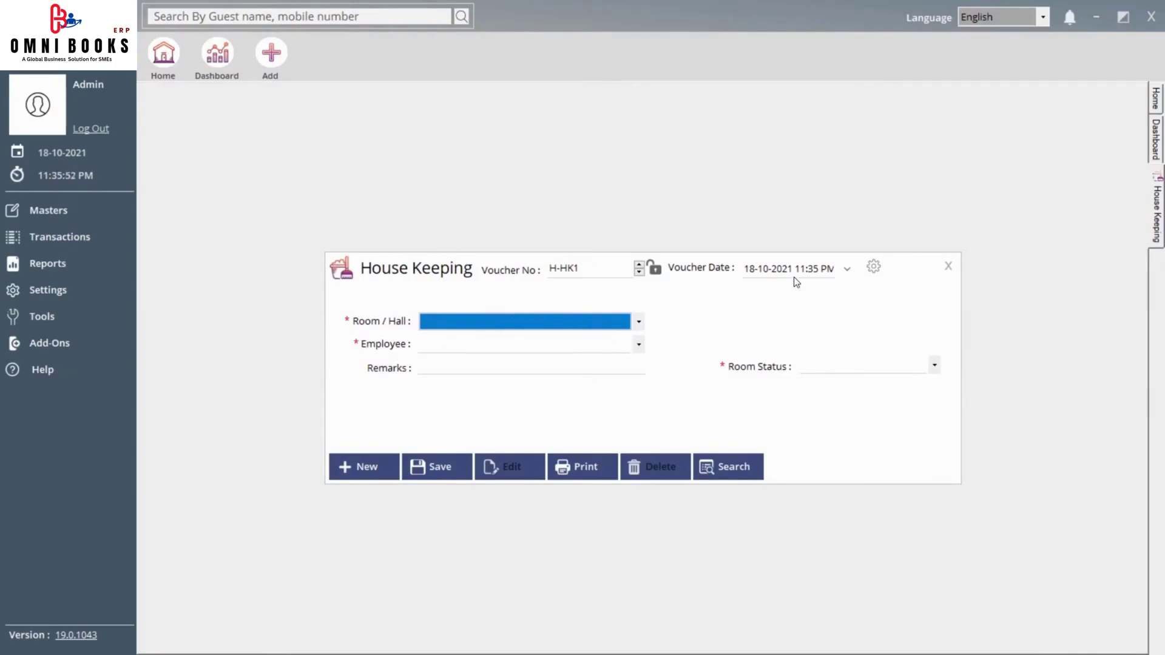
left_click(431, 321)
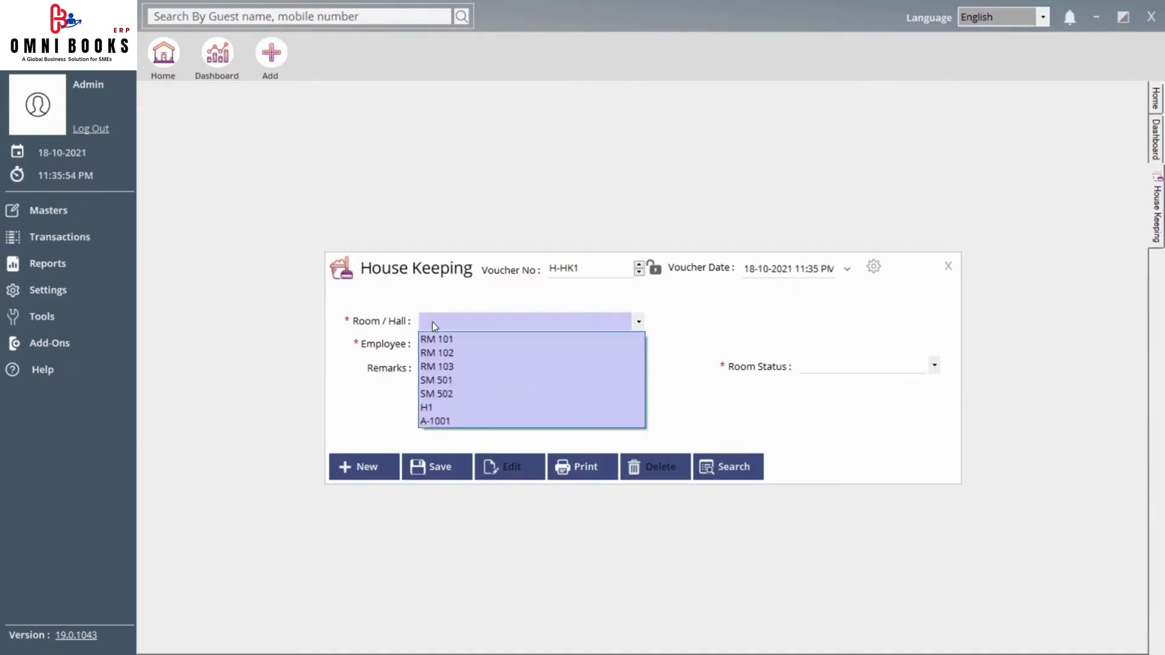
left_click(432, 321)
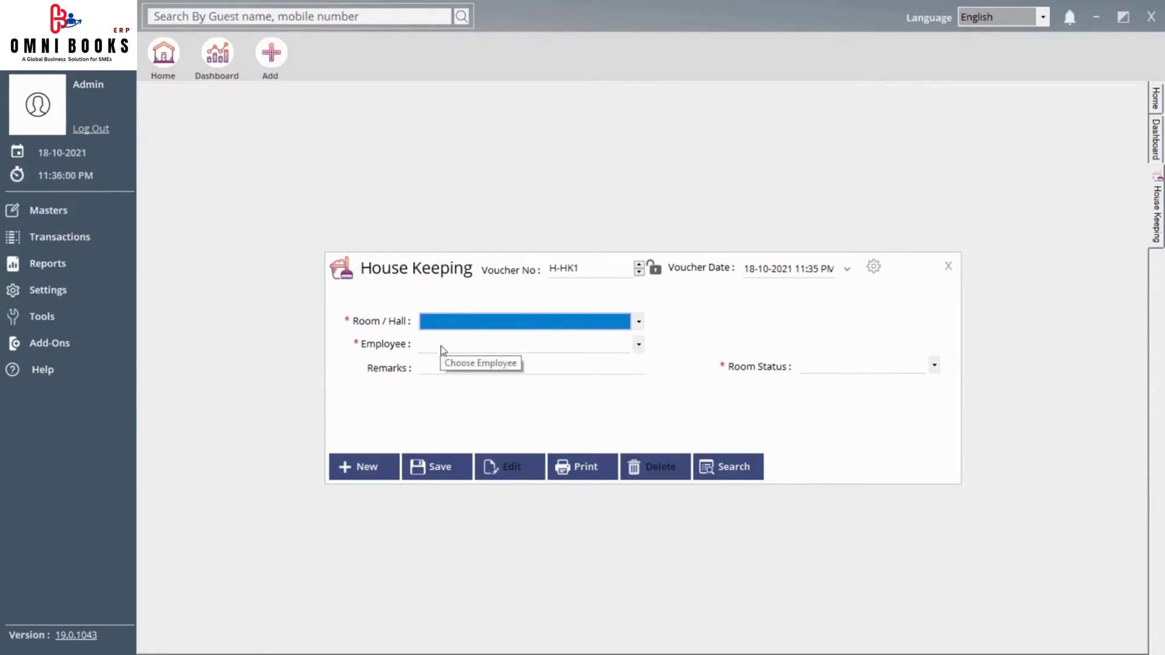
left_click(849, 369)
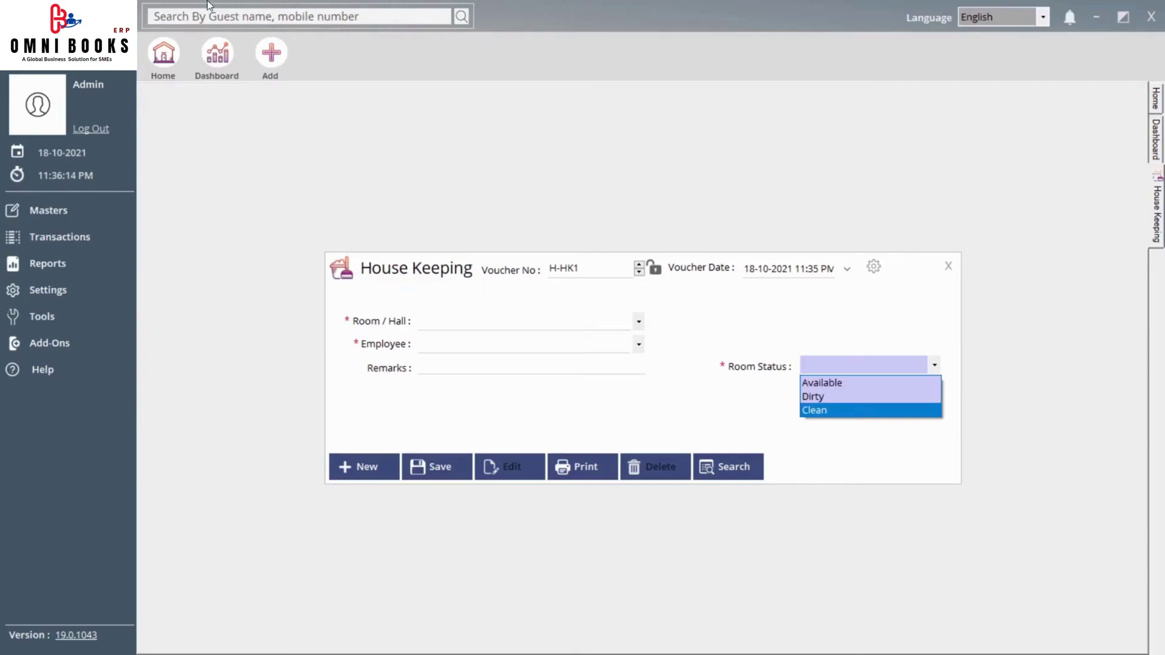
left_click(949, 272)
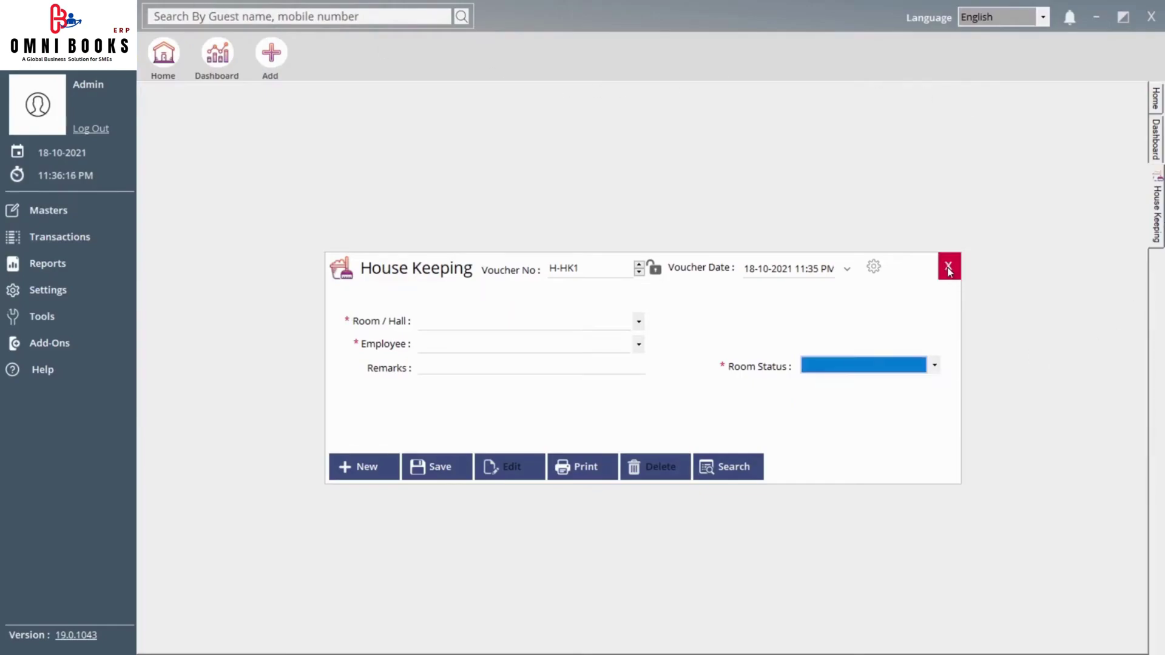
left_click(949, 272)
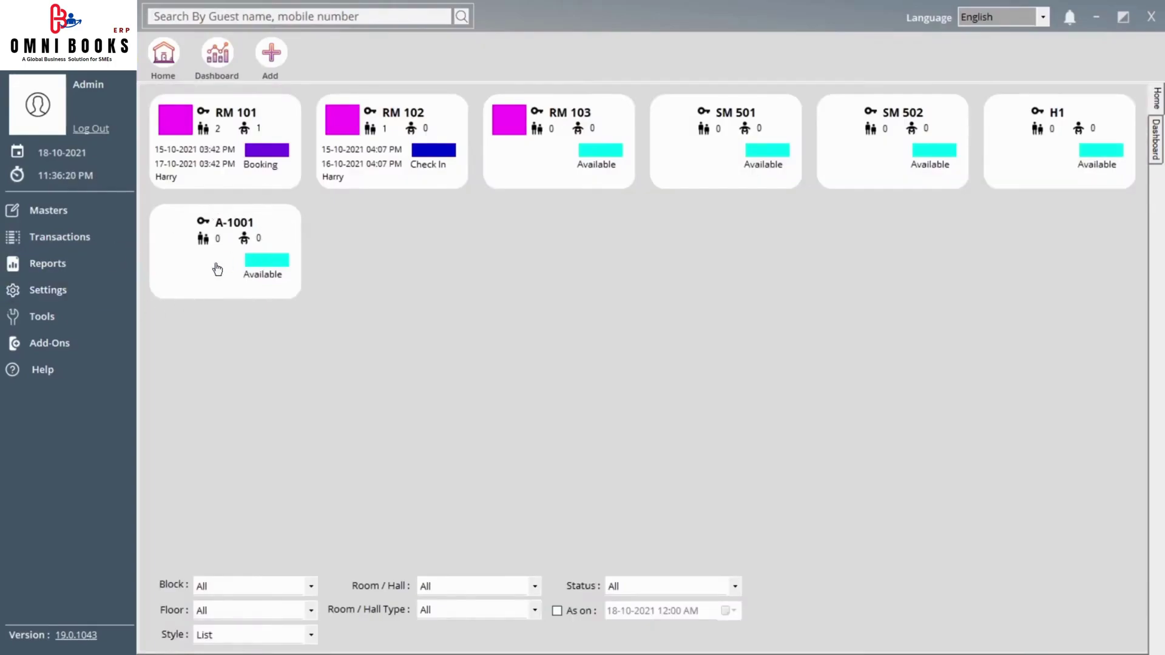
Open a new Complaint Register form and review its Room / Hall and Guest fields.
left_click(81, 244)
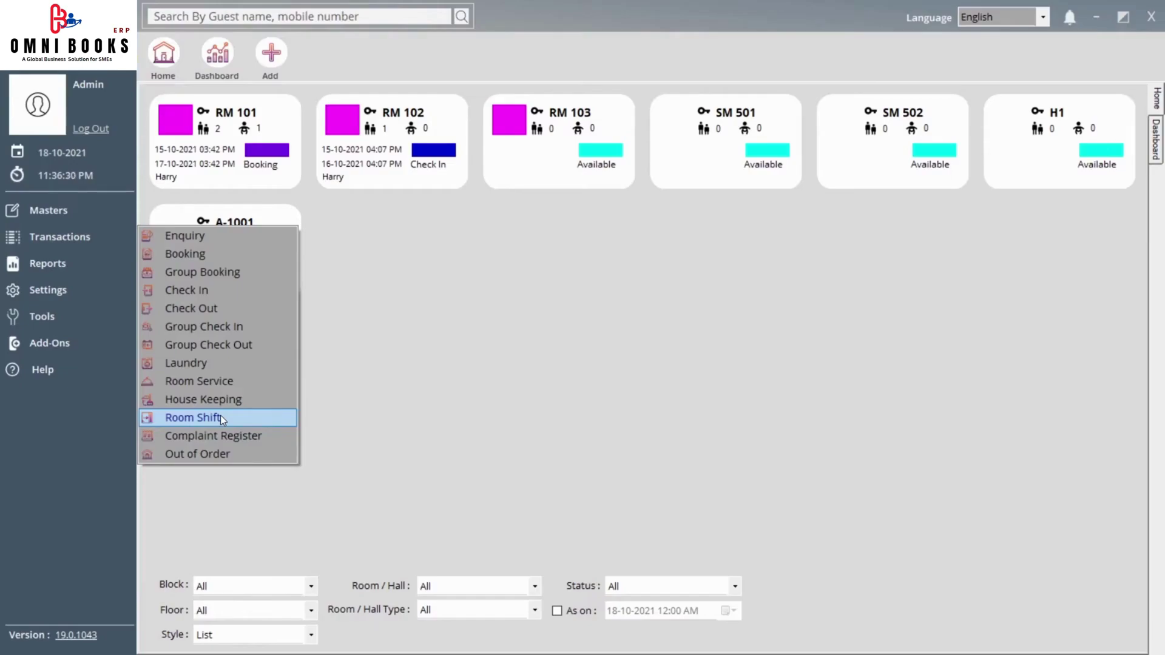
left_click(226, 437)
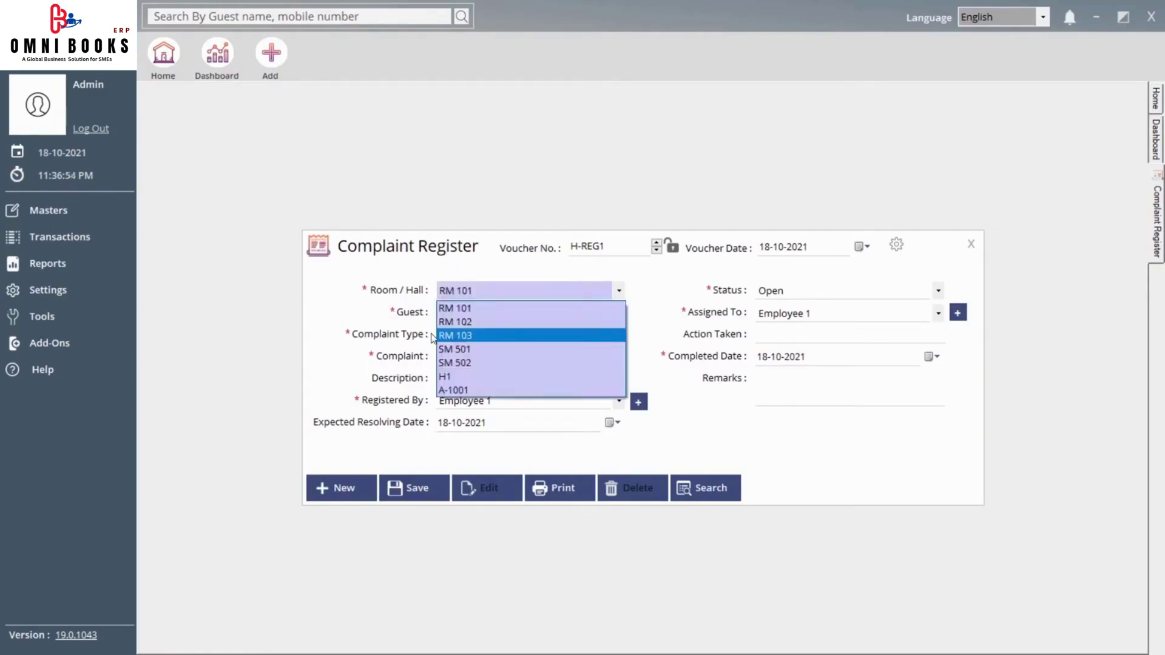
left_click(407, 328)
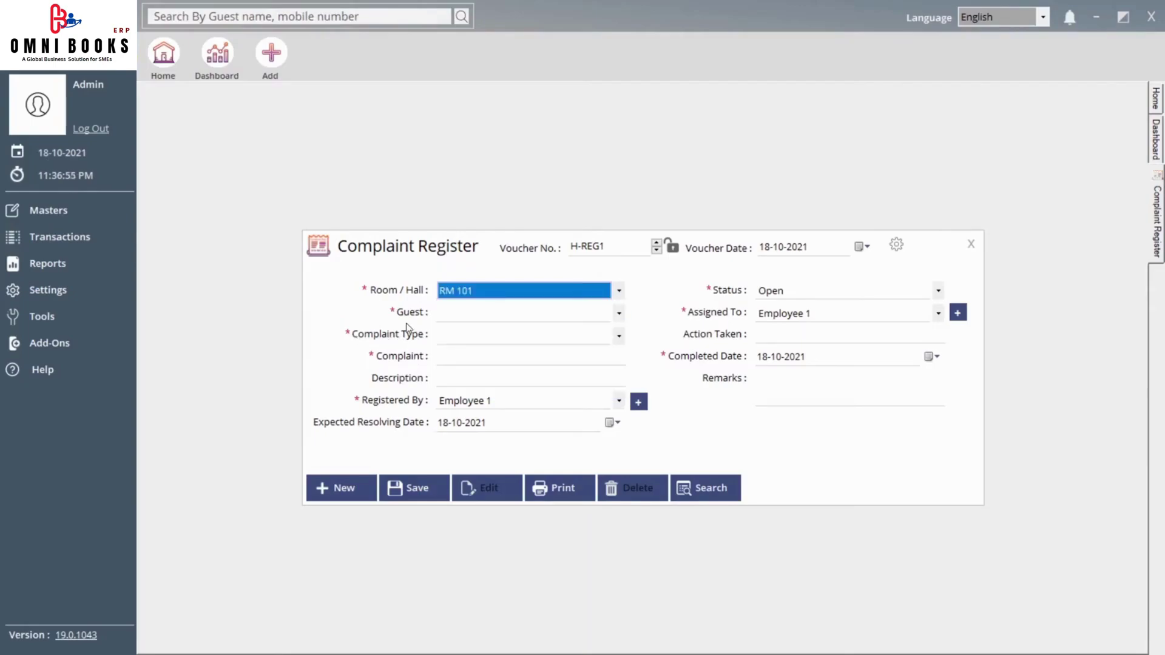
left_click(470, 313)
Set the complaint's Complaint Type to "service issue".
left_click(468, 340)
left_click(468, 340)
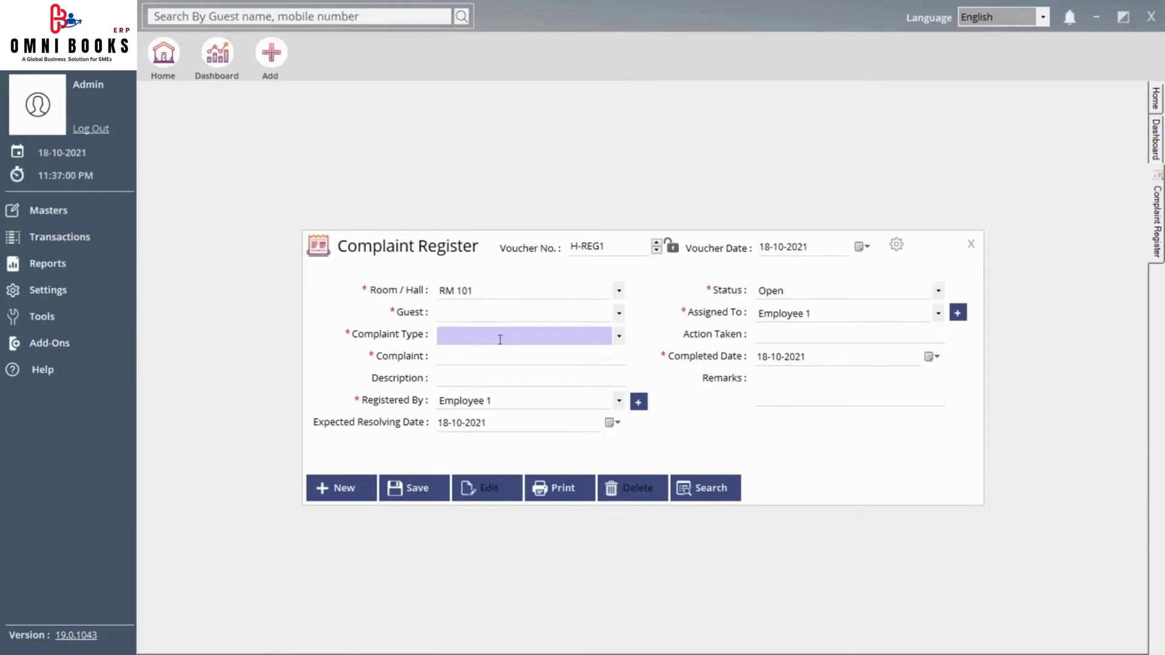
type("service")
key("BackSpace")
key("BackSpace")
type("e issue")
Review the Complaint, Description and Registered By fields, including the new Receptionist form, without adding an employee.
left_click(457, 364)
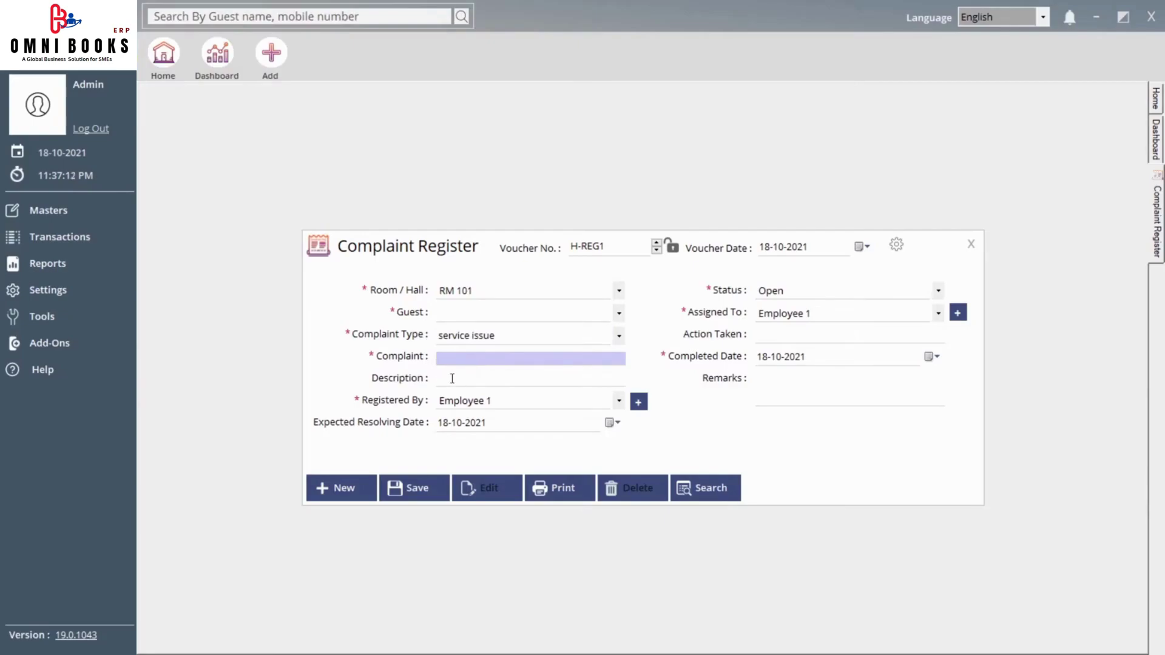
left_click(452, 379)
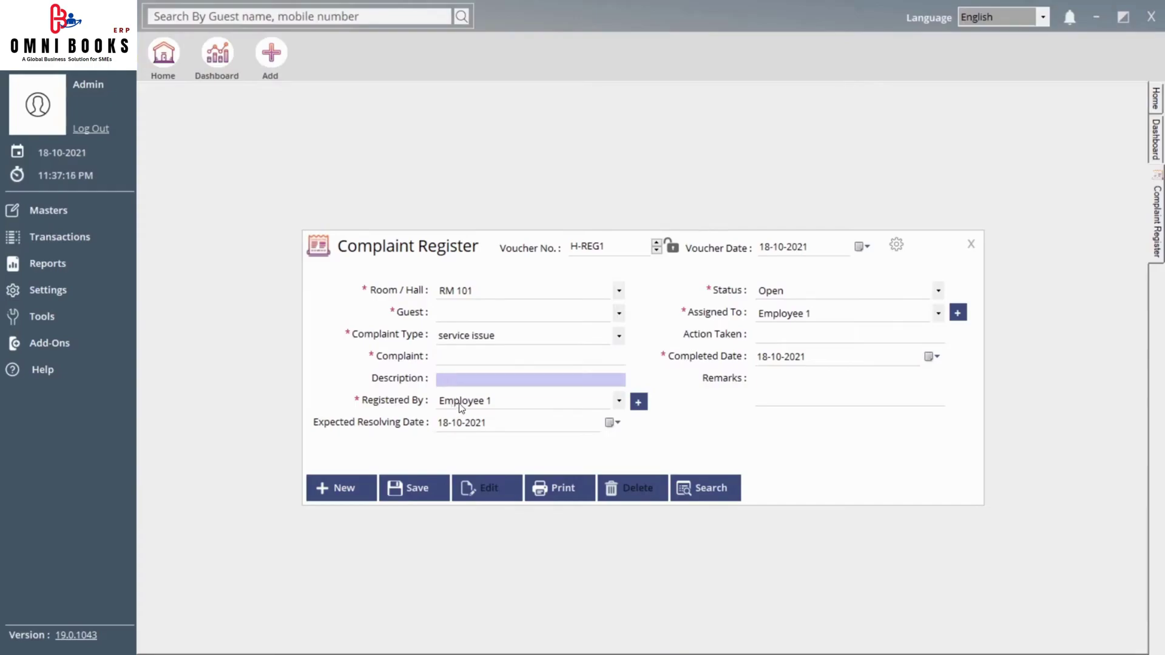
left_click(519, 408)
left_click(523, 412)
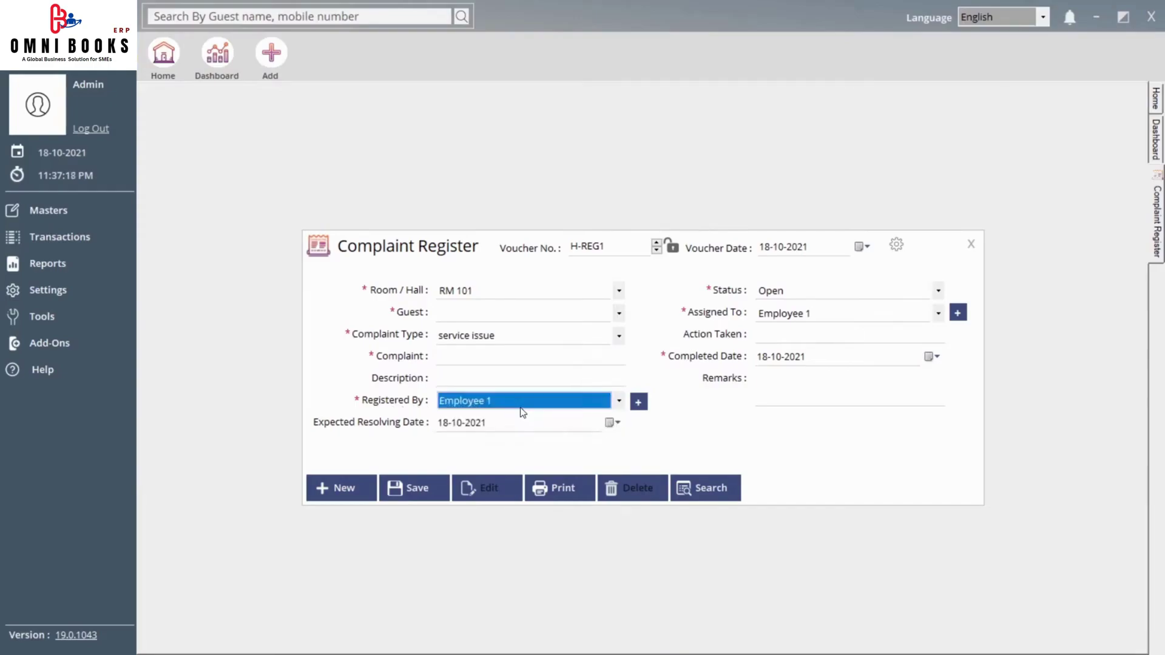
left_click(638, 403)
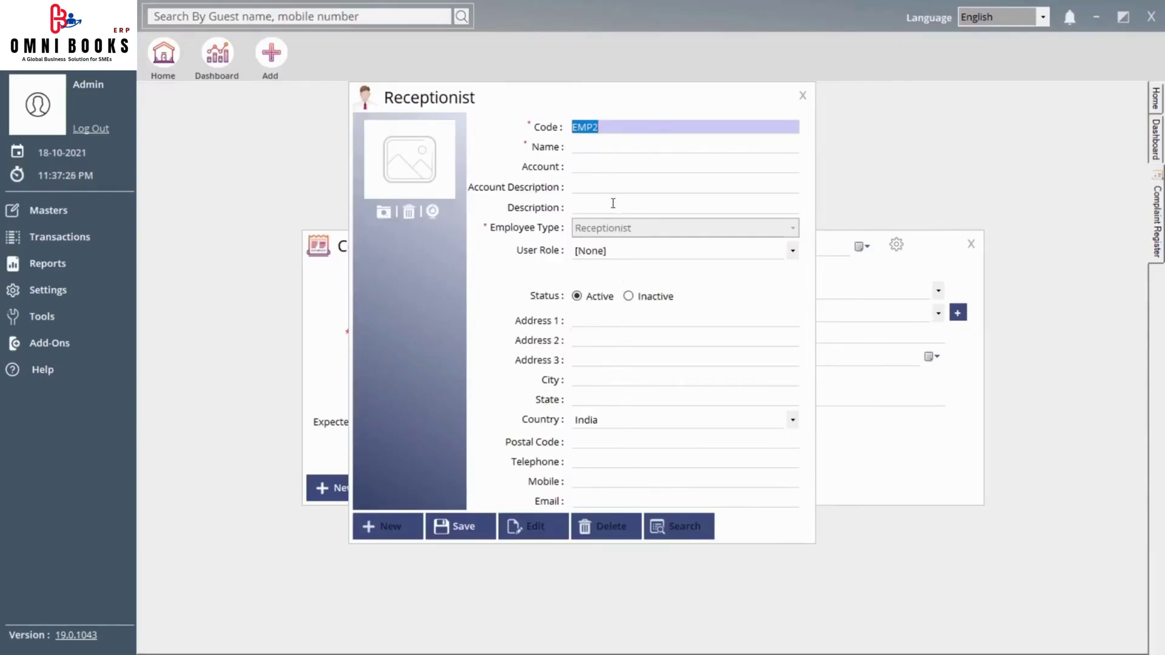
left_click(803, 101)
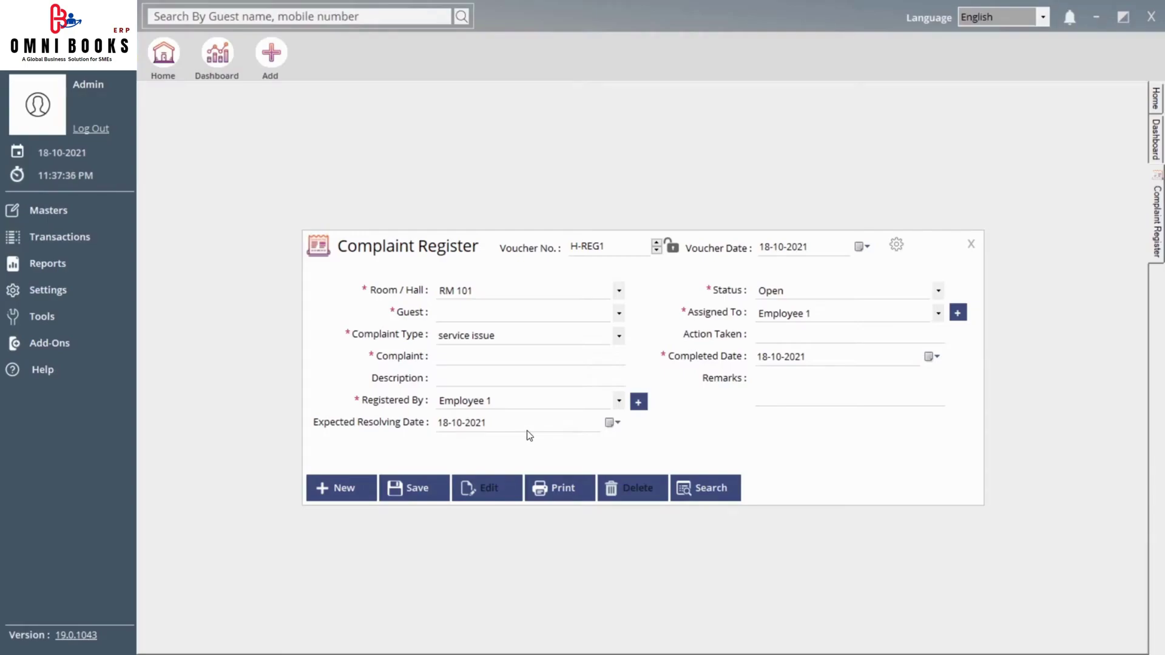
Set the complaint's Status to Close, keep Employee 1 in Assigned To, and move on to Action Taken.
left_click(785, 292)
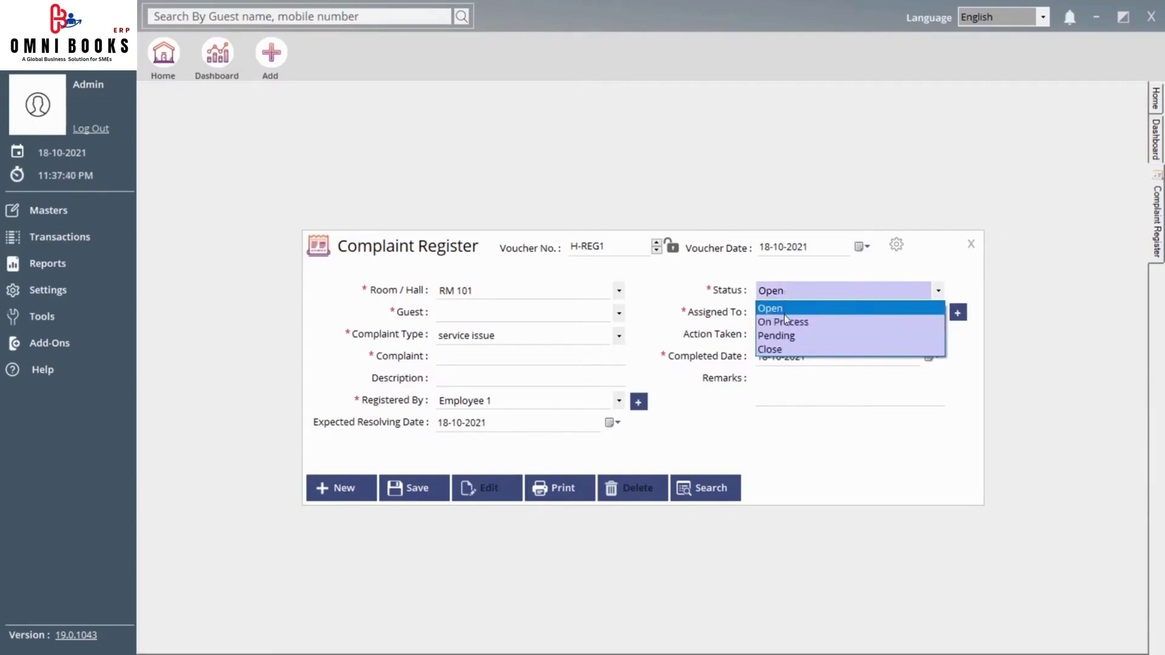
left_click(803, 358)
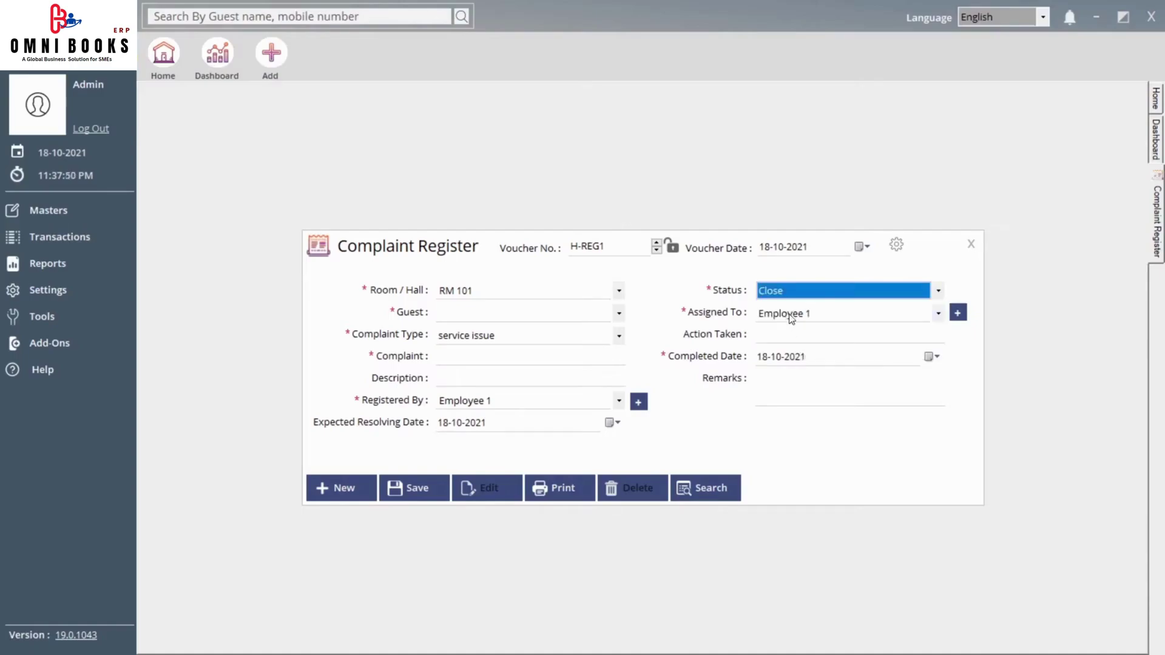
left_click(805, 316)
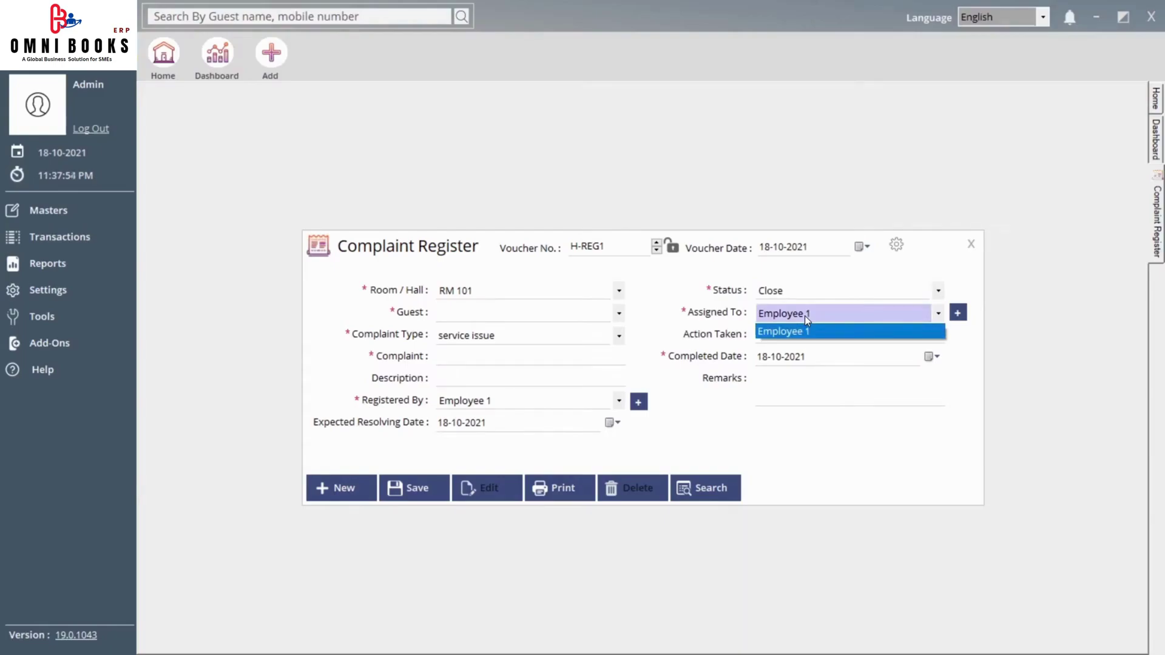
left_click(804, 315)
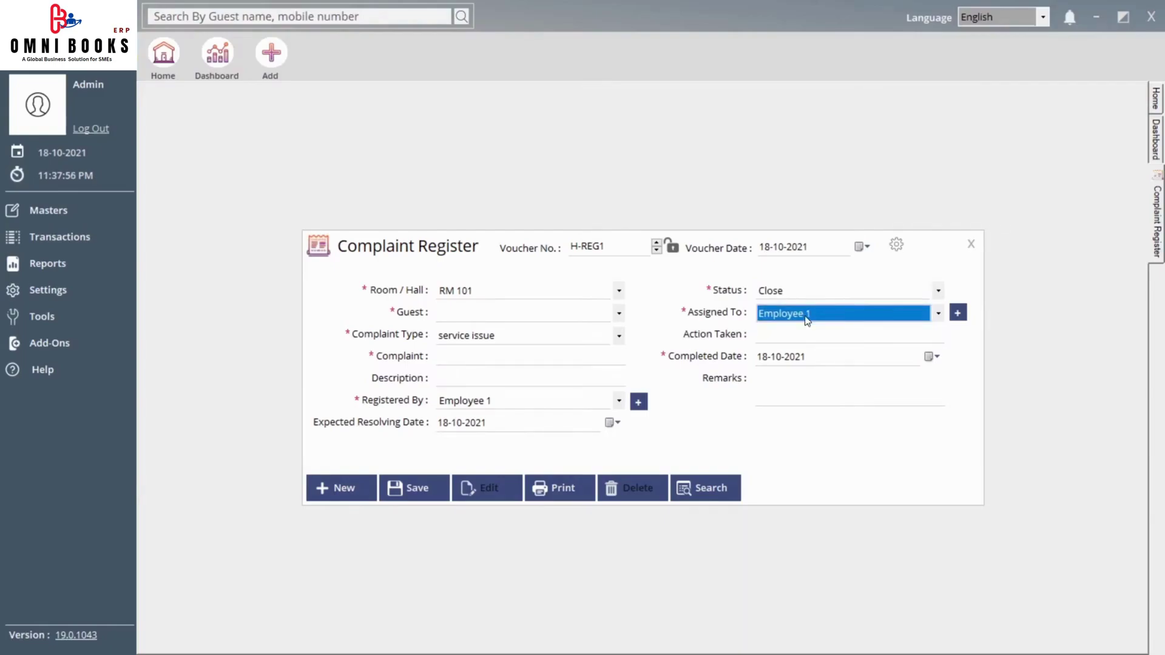
left_click(773, 336)
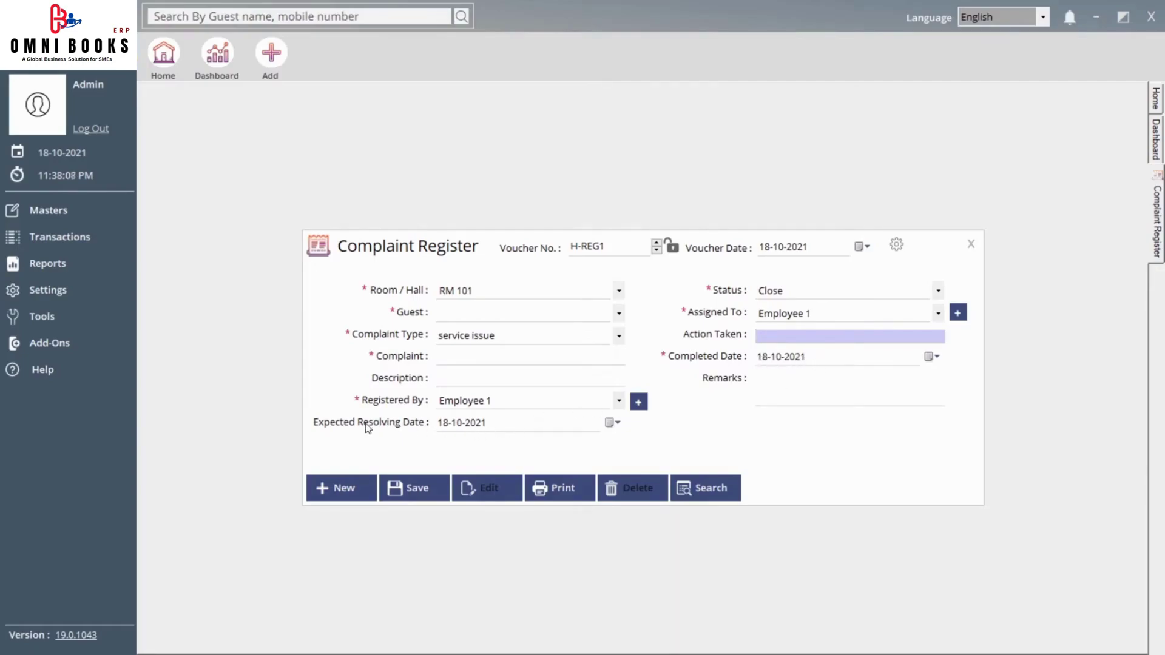
Review the complaint's Completed Date and Remarks fields, and close the Complaint Register form without saving.
left_click(843, 363)
left_click(786, 392)
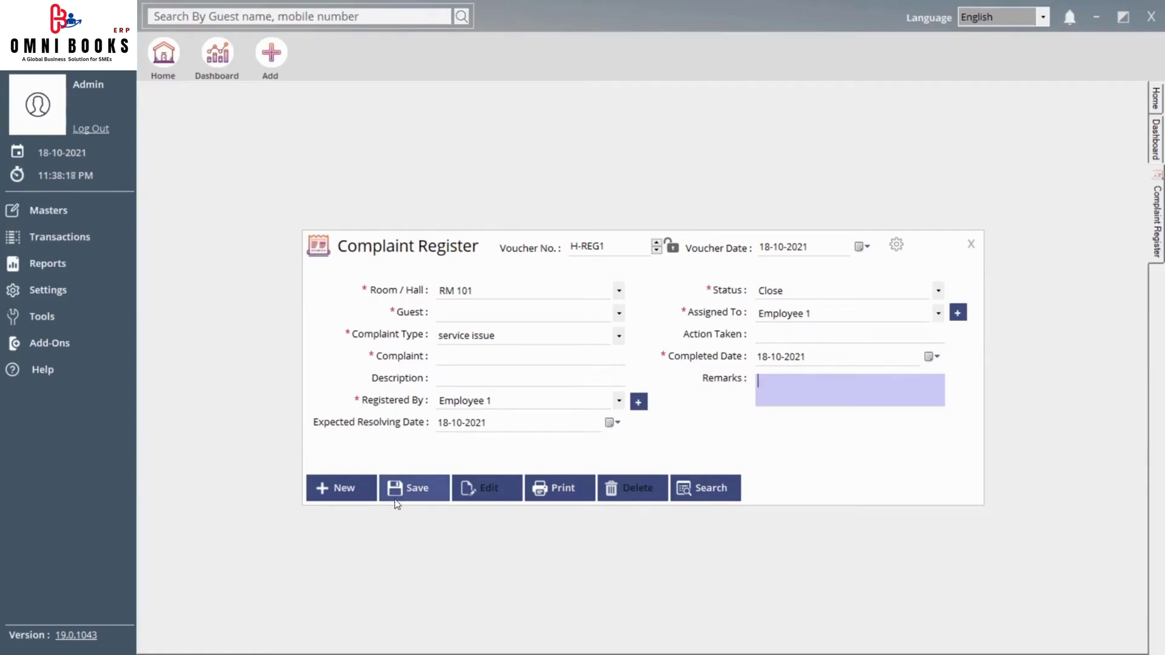
left_click(971, 244)
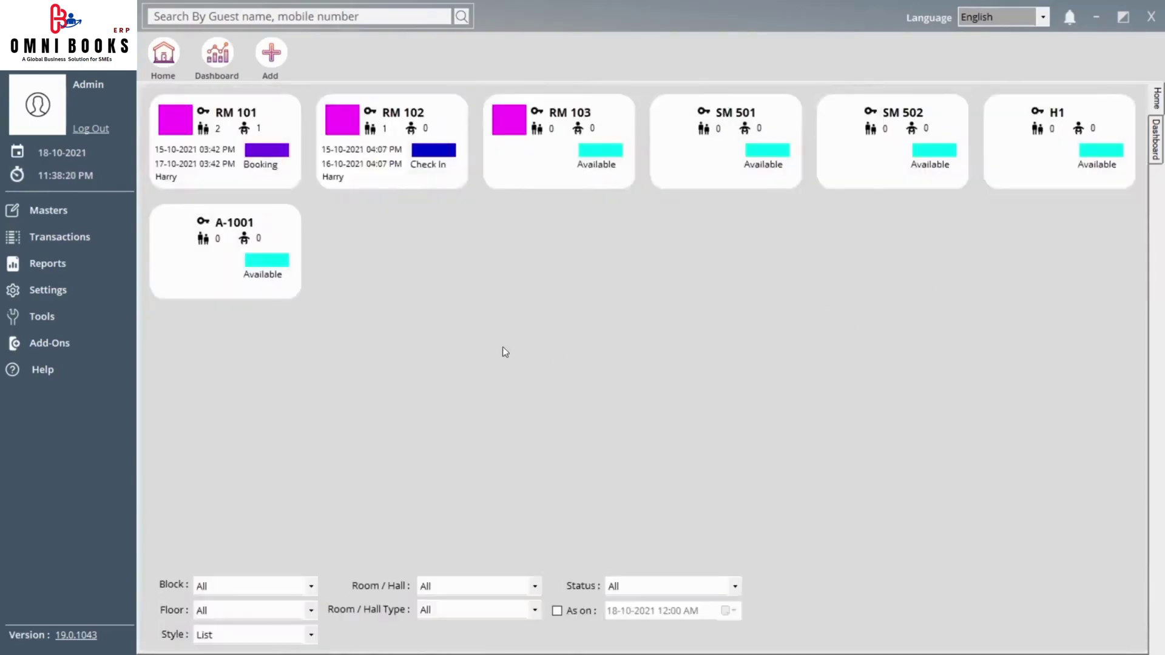
Open the Out of Order form, keep RM 101 as its Room / Hall, review the Reason field, and close the form without saving.
left_click(91, 239)
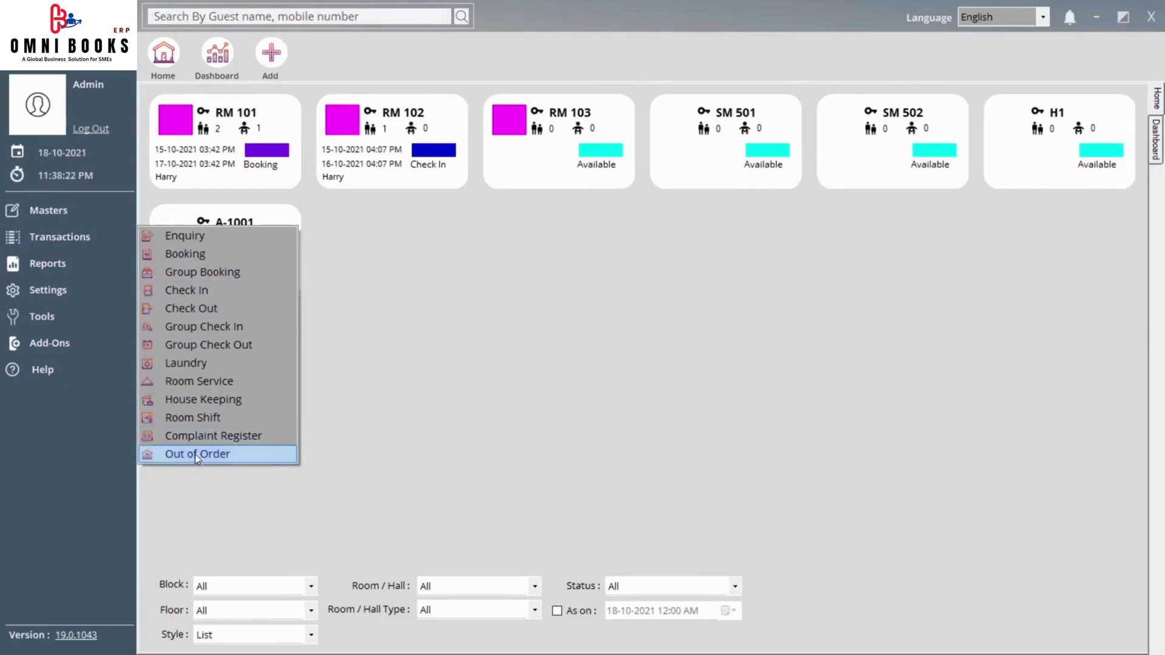
left_click(221, 456)
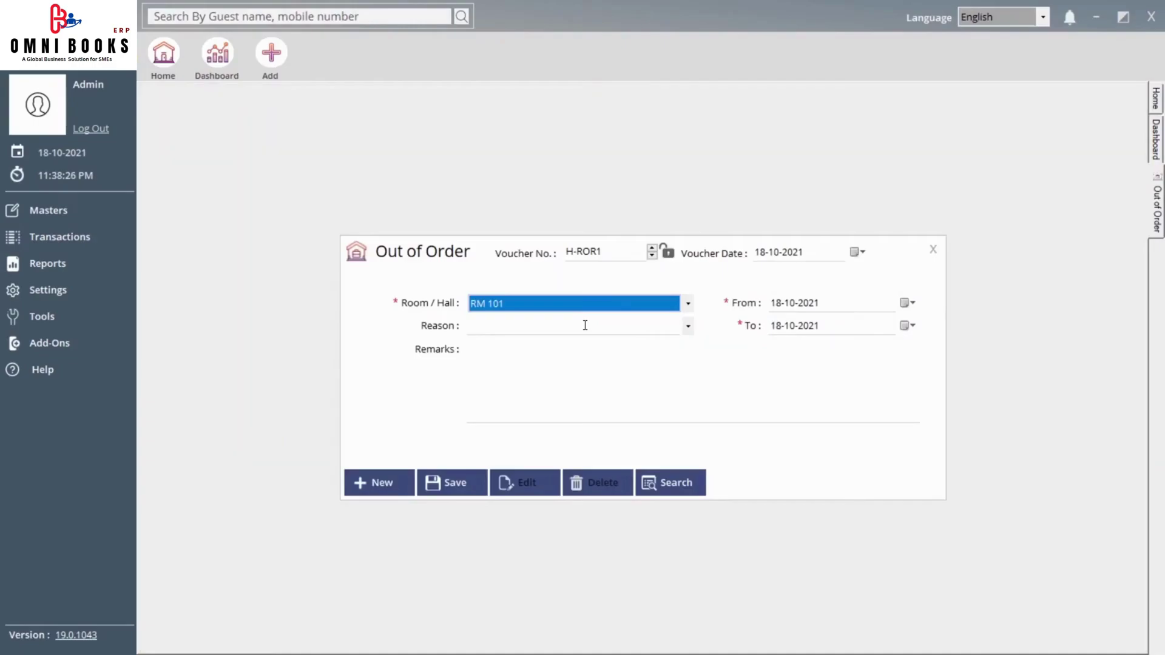
left_click(585, 326)
left_click(581, 304)
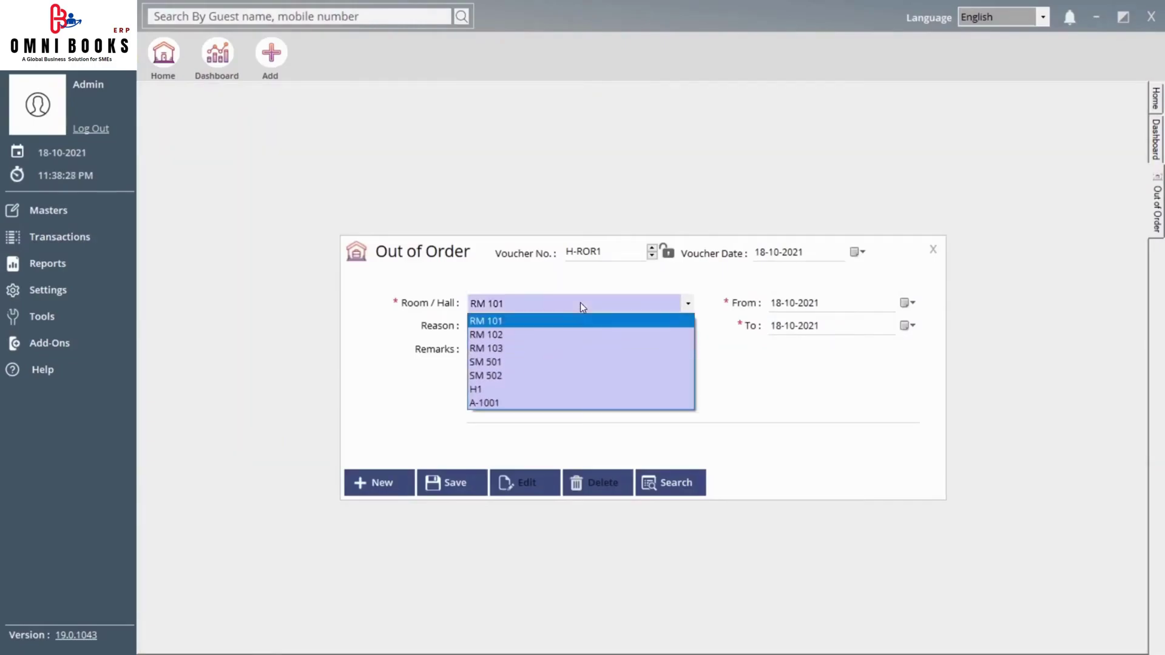
left_click(515, 321)
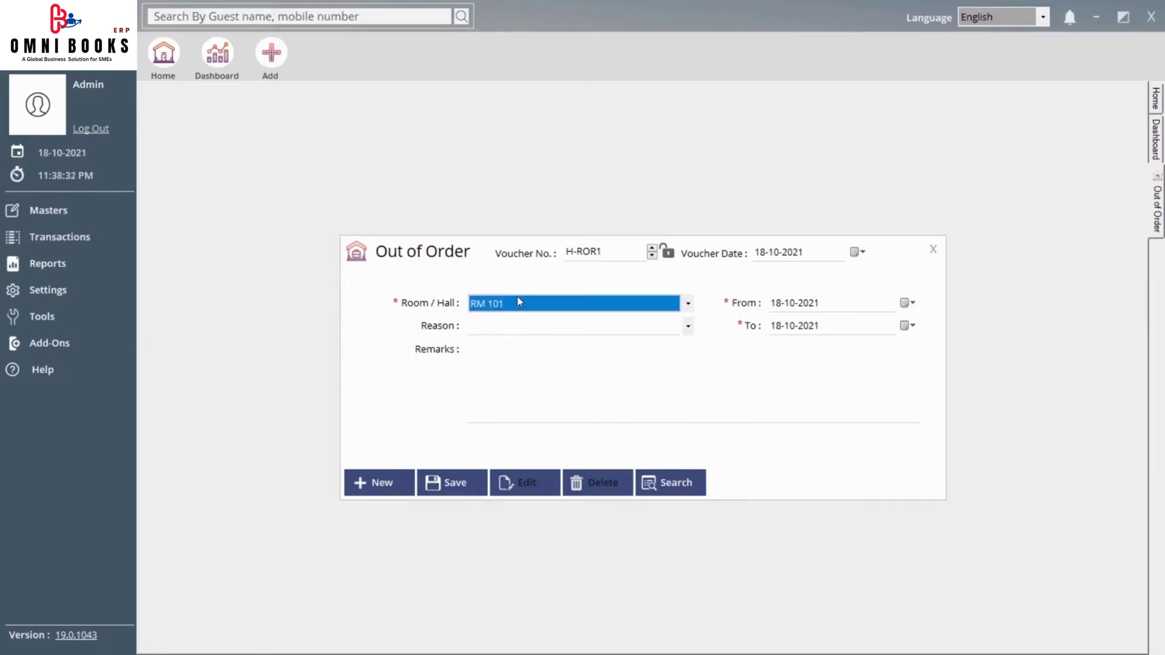
left_click(521, 326)
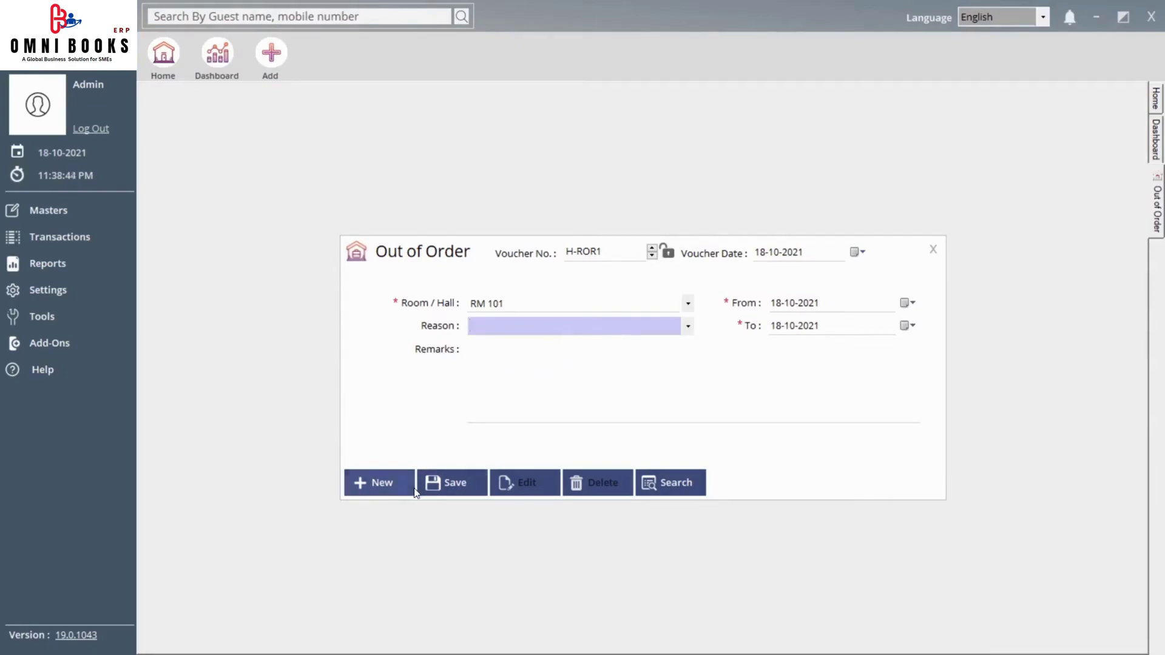
left_click(931, 249)
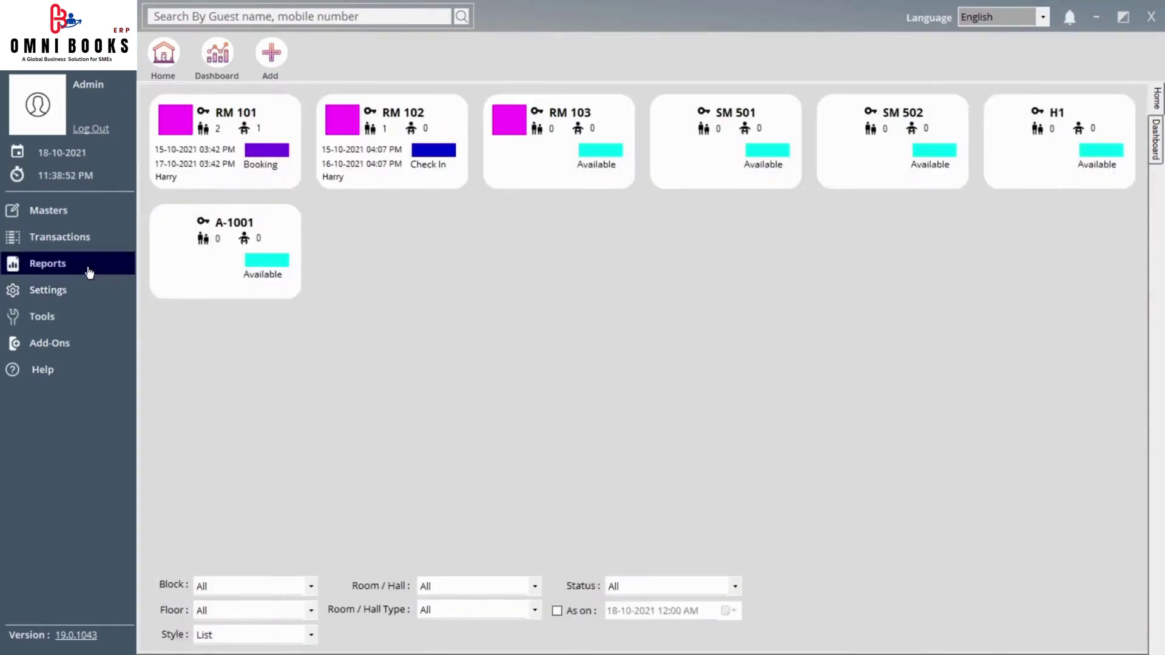
left_click(73, 237)
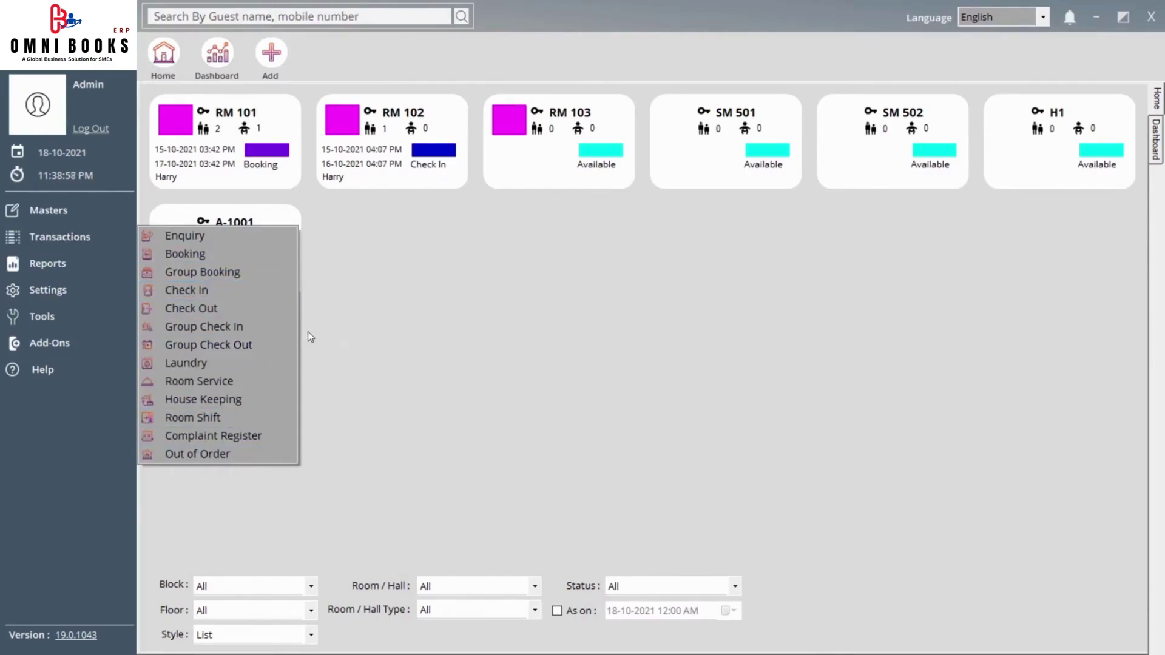
left_click(339, 302)
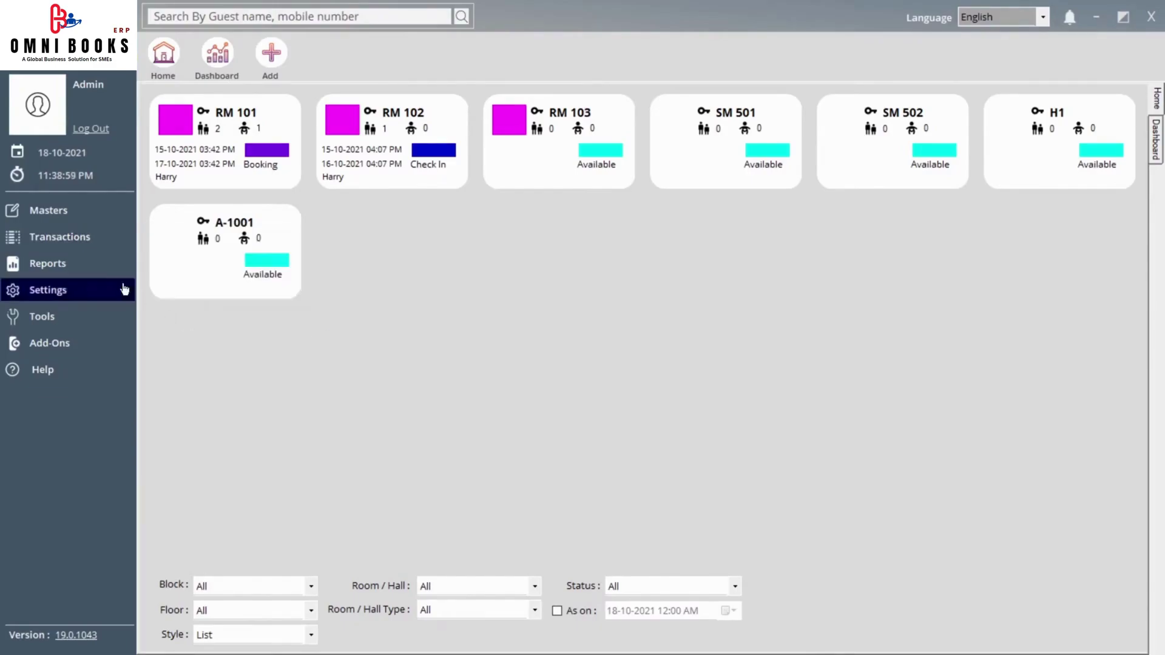
Open the Availability Report, switch its search to Room/Hall Wise, and close the report form.
left_click(88, 267)
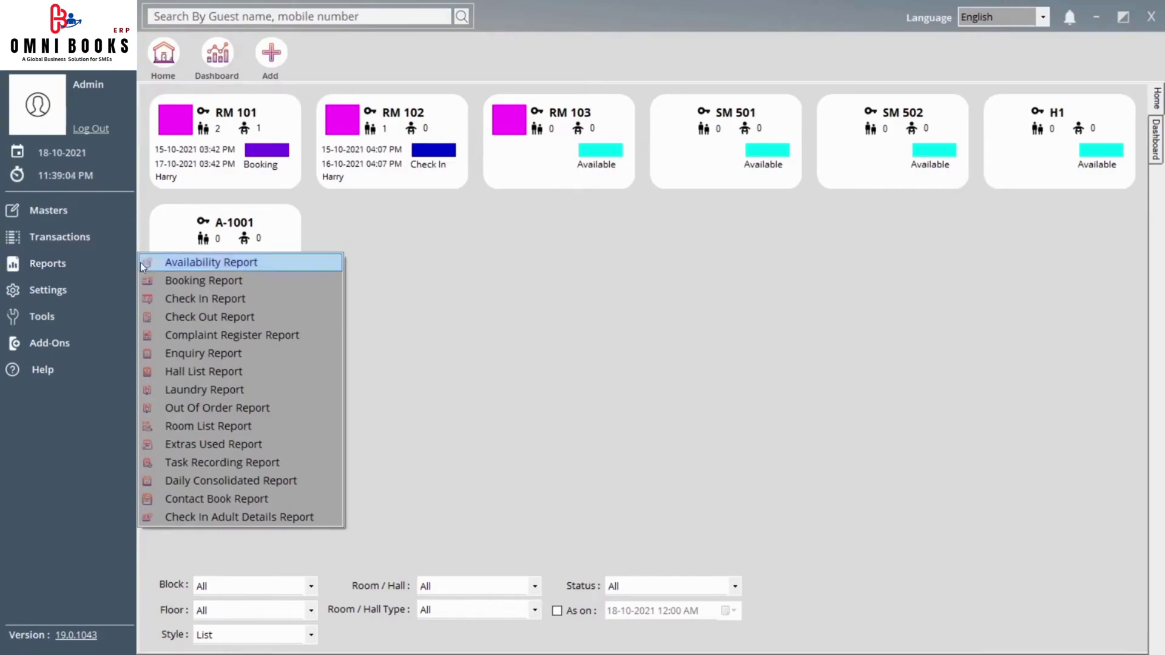
left_click(216, 263)
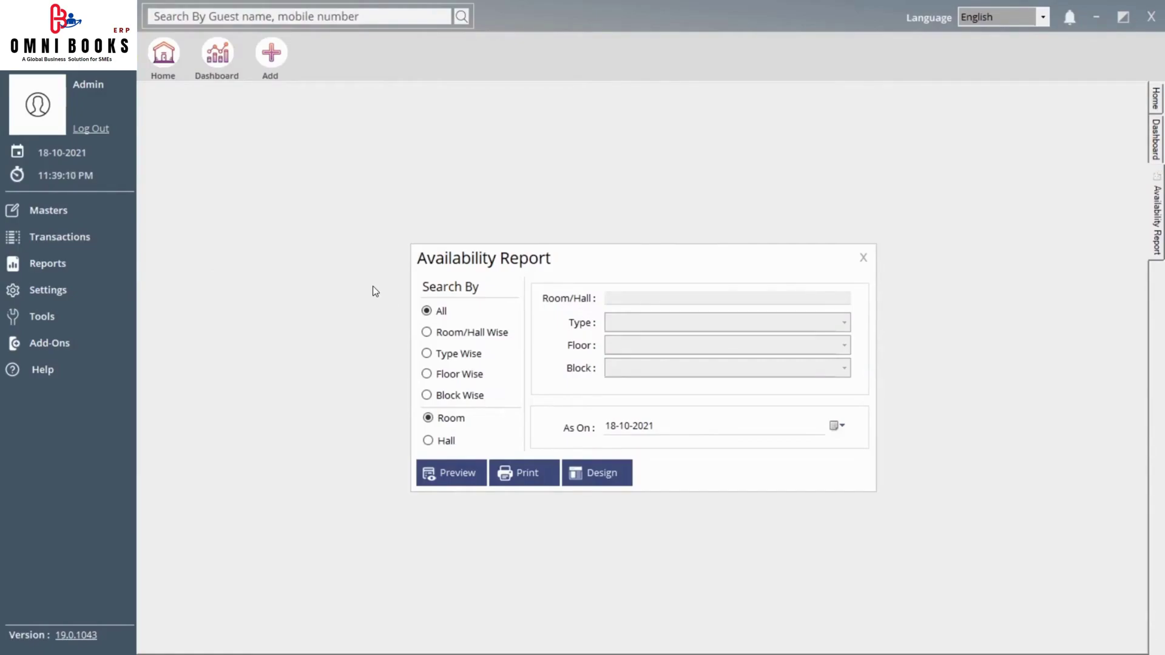
left_click(473, 333)
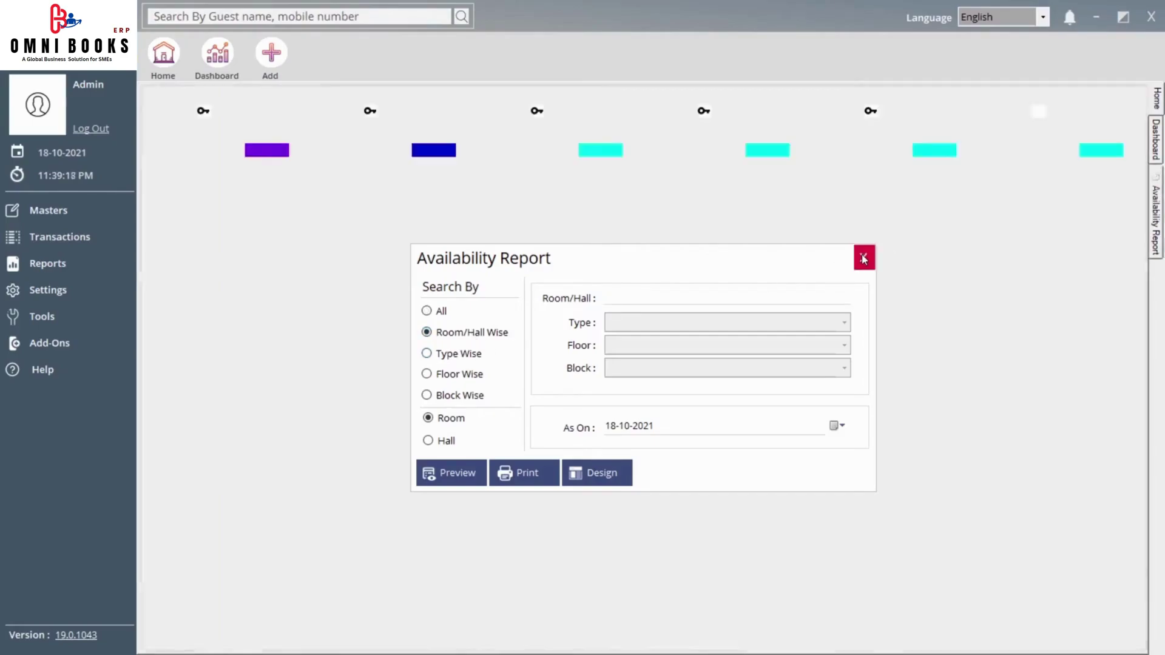
left_click(863, 257)
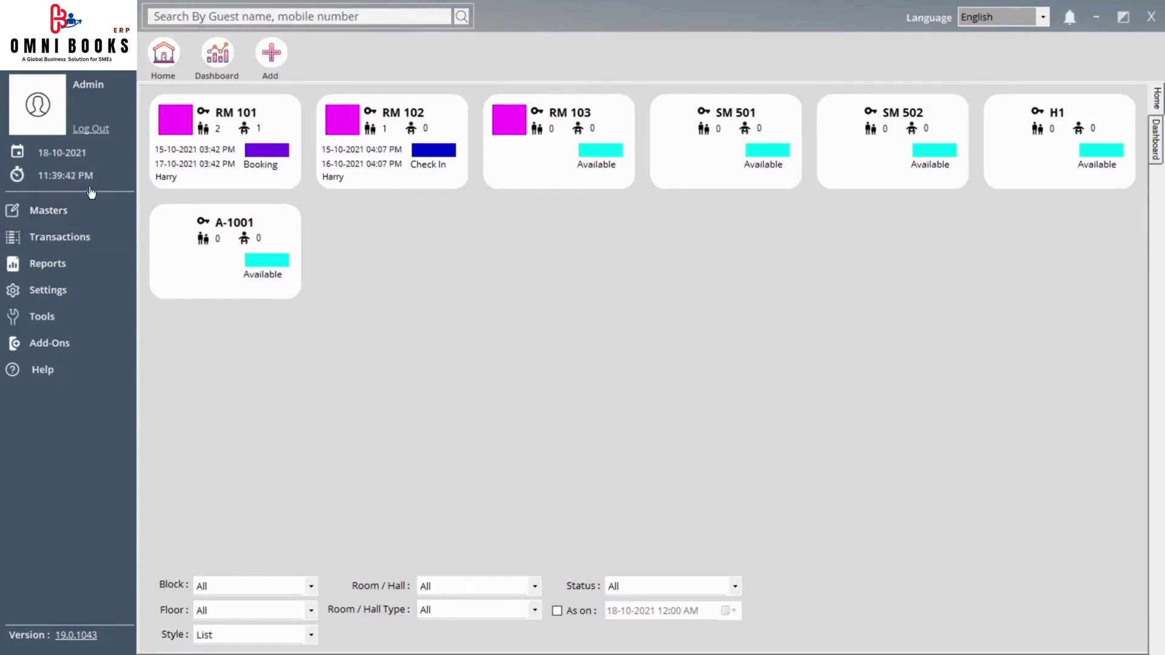
Reopen the Availability Report and set up a Room/Hall Wise search for RM 102.
left_click(55, 264)
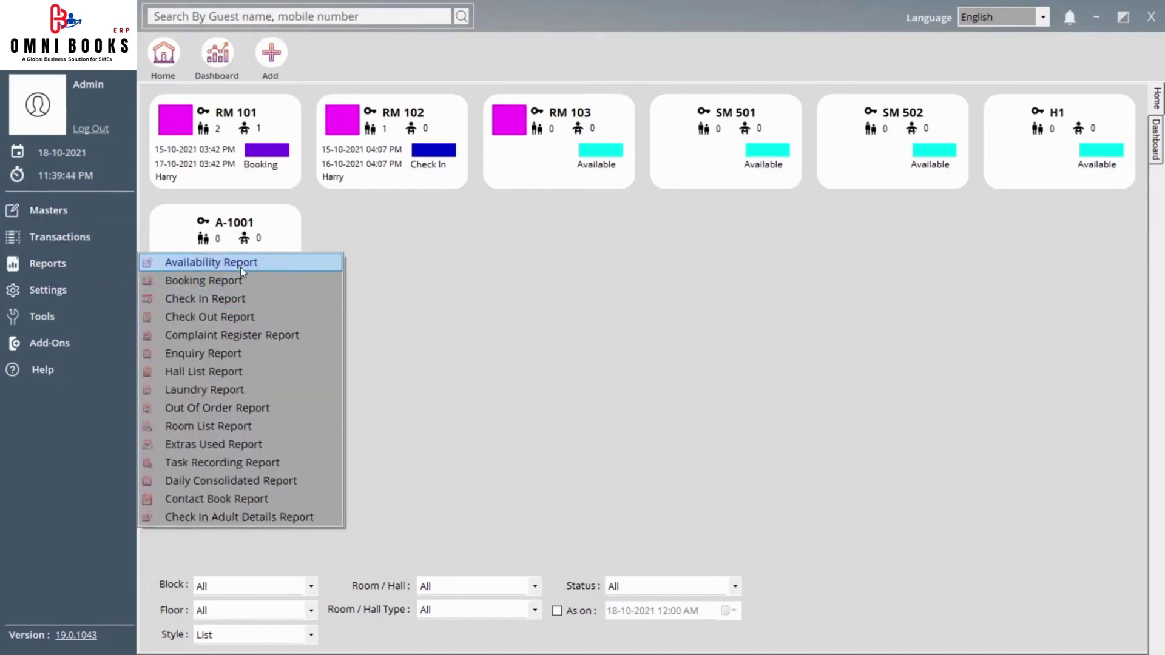
left_click(257, 265)
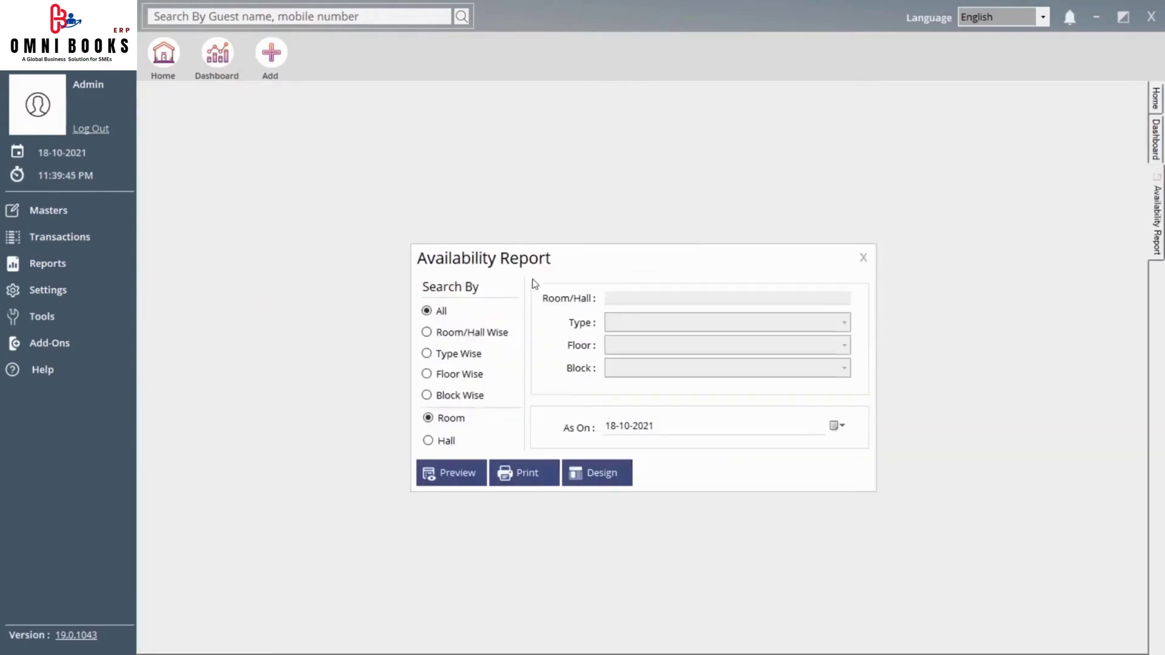
left_click(452, 337)
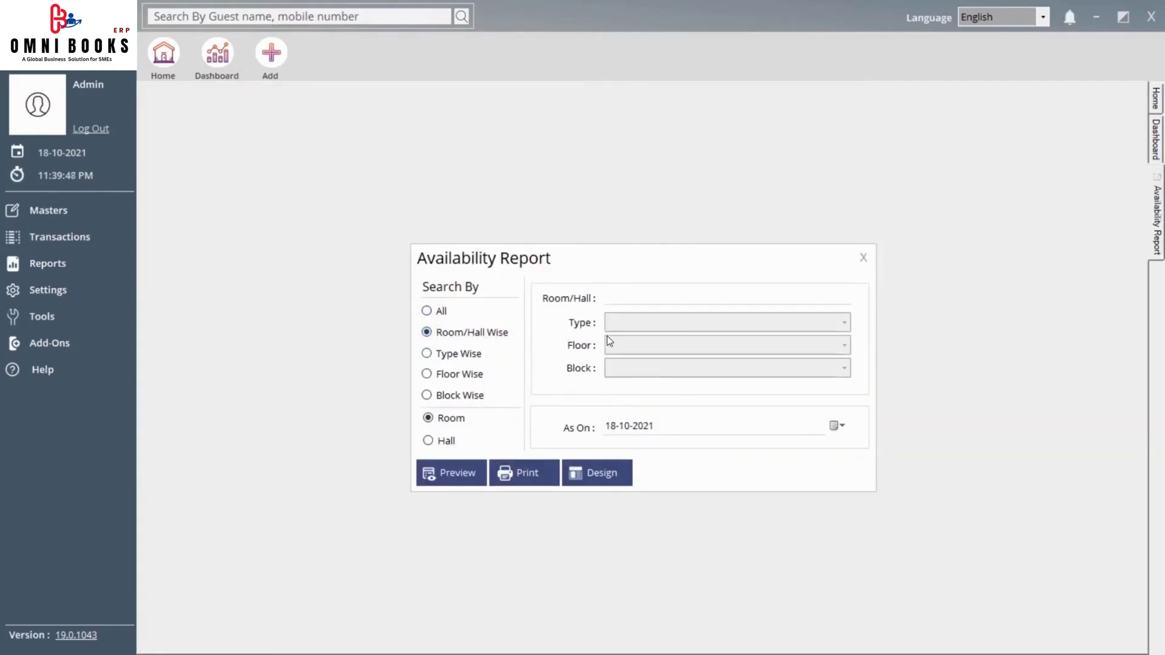
left_click(628, 298)
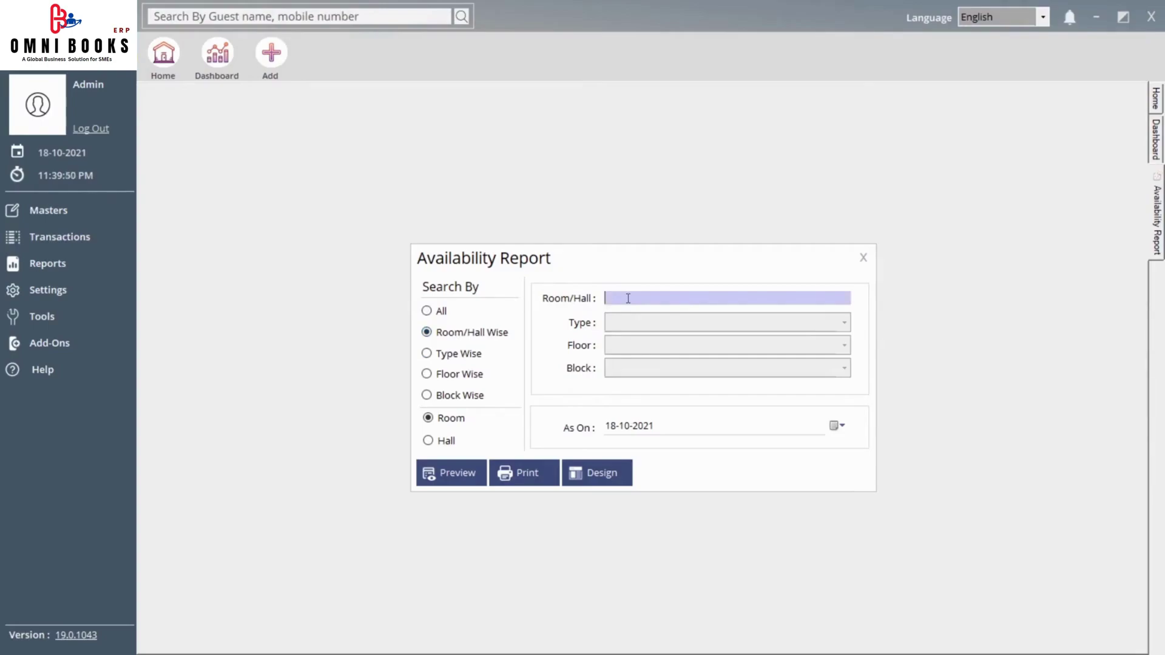
type("e")
key("BackSpace")
type("r")
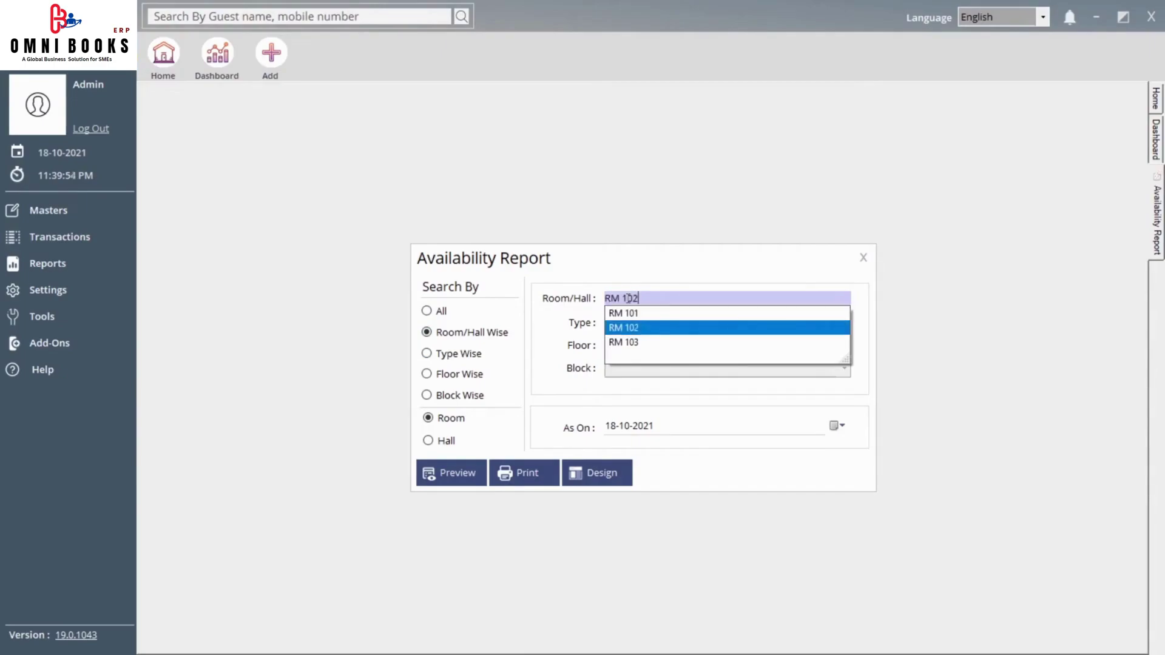
left_click(623, 327)
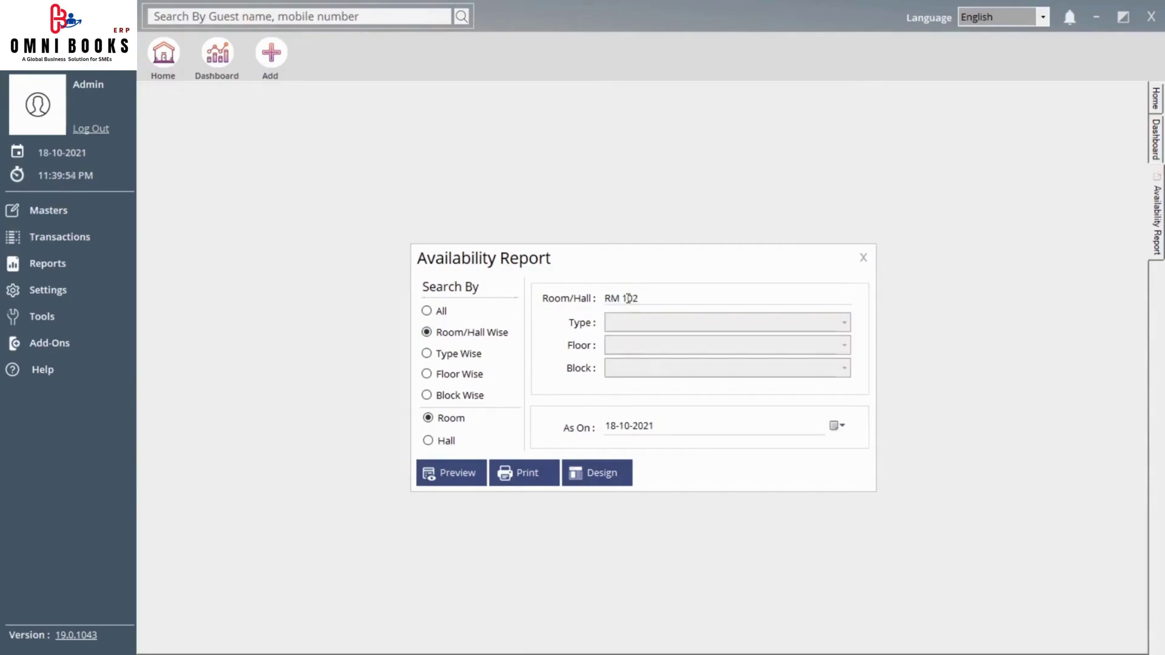
Look through the Availability Report's Type Wise, Floor Wise and Block Wise search options.
left_click(460, 362)
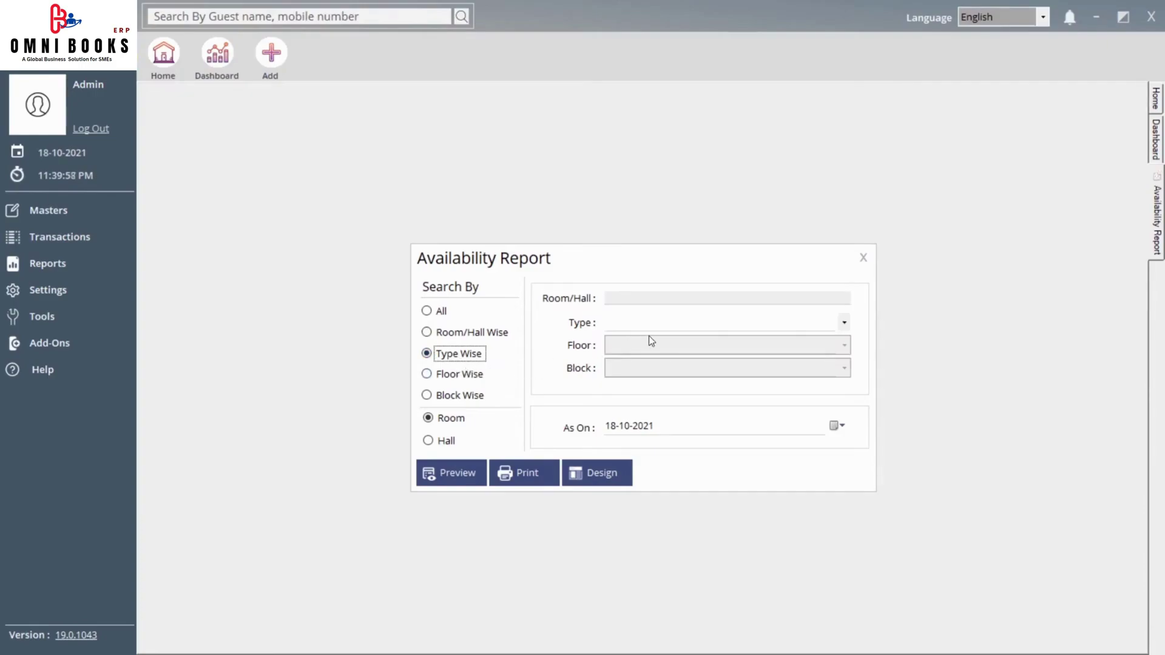
left_click(475, 380)
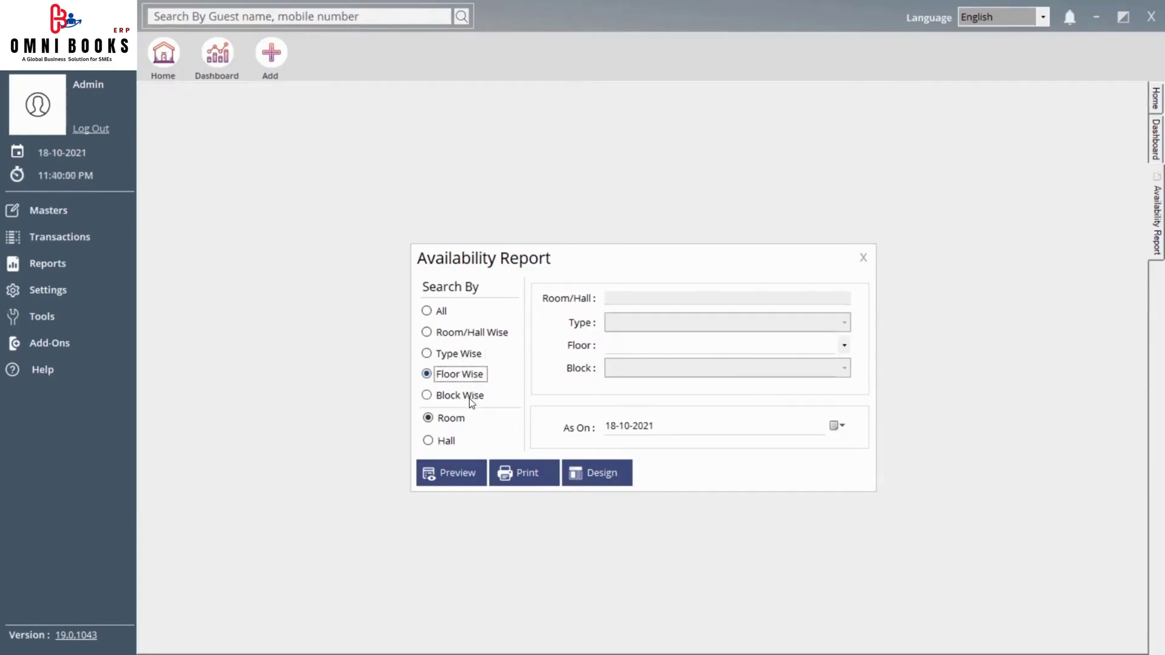
left_click(472, 398)
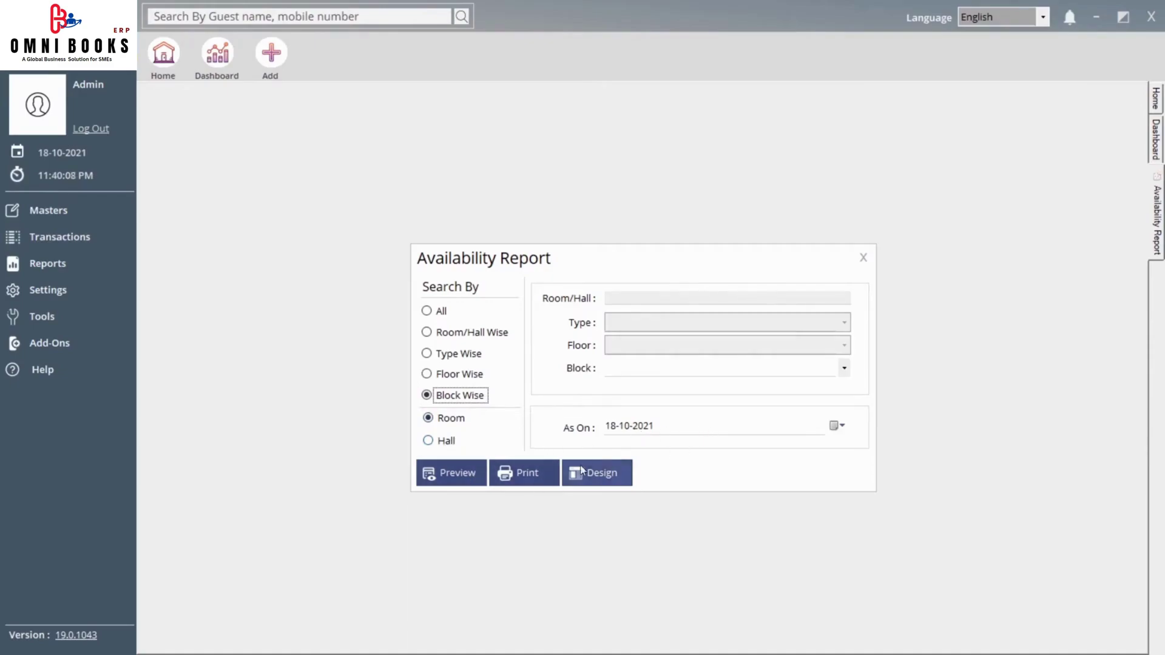
Preview the Availability Report for All rooms as on 18-10-2021, and close both the preview and the report form.
left_click(441, 312)
left_click(470, 483)
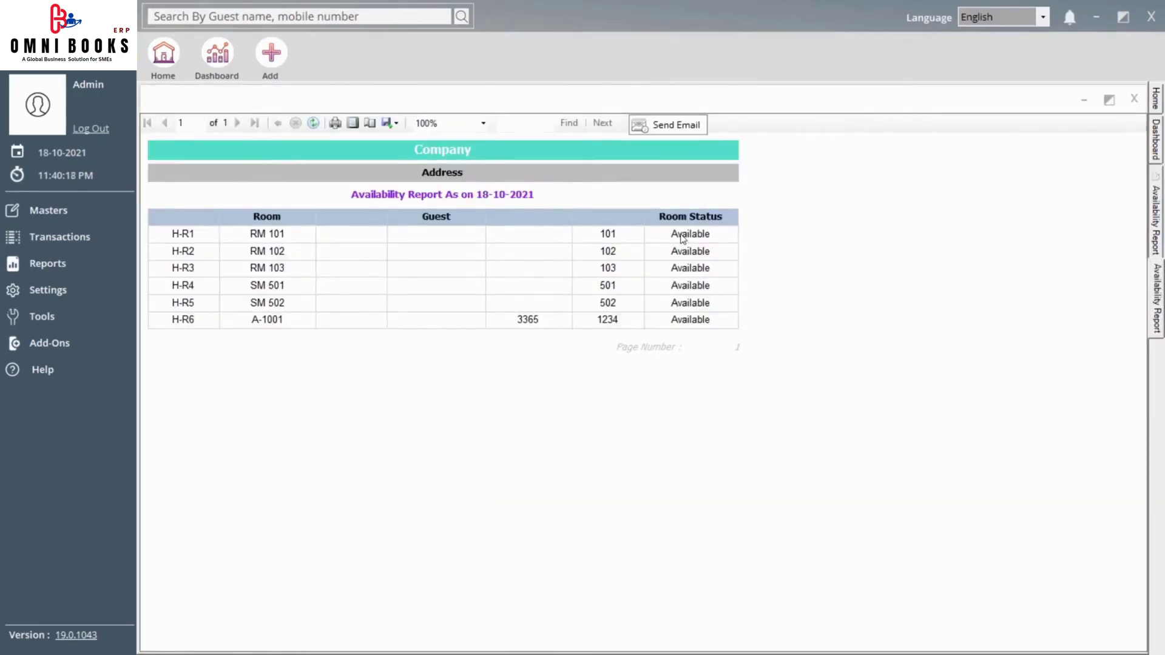
left_click(1134, 99)
left_click(864, 257)
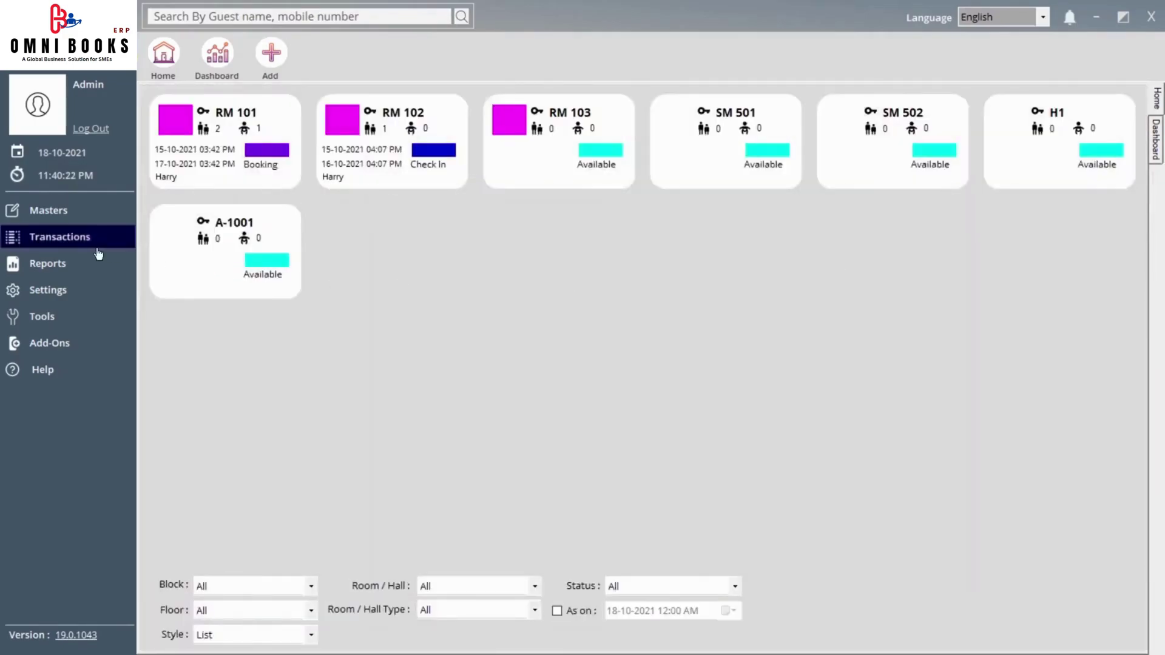
Open the Booking Report, turn off the All search, review its Room and Source filters, and close the form.
left_click(67, 274)
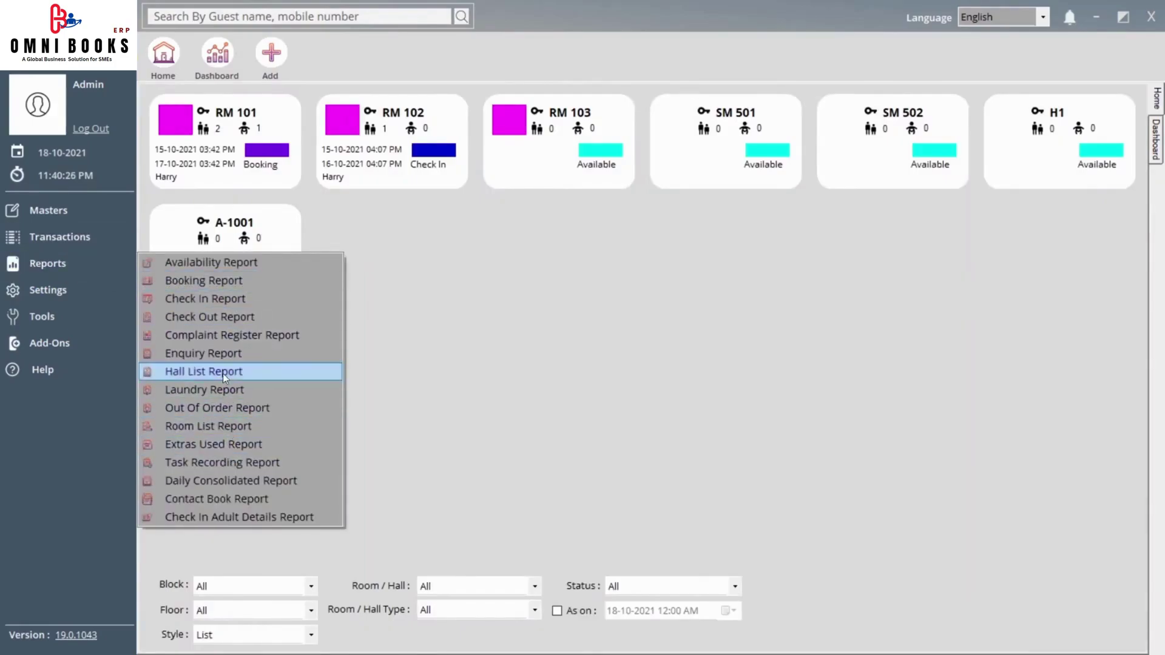
left_click(267, 283)
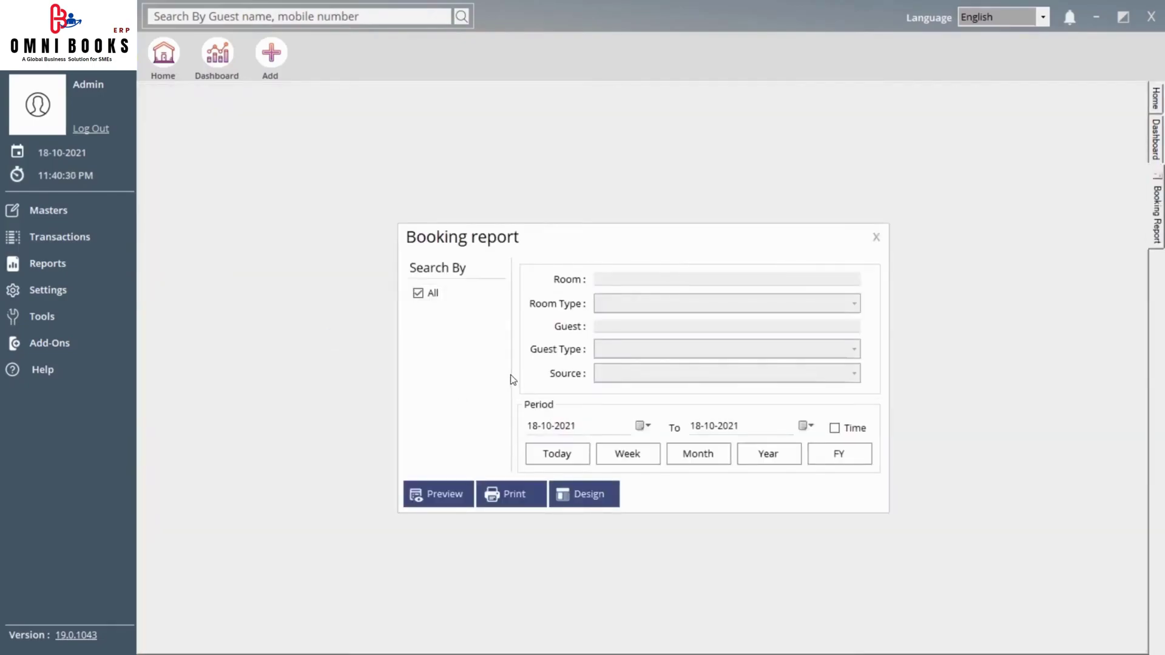
left_click(418, 293)
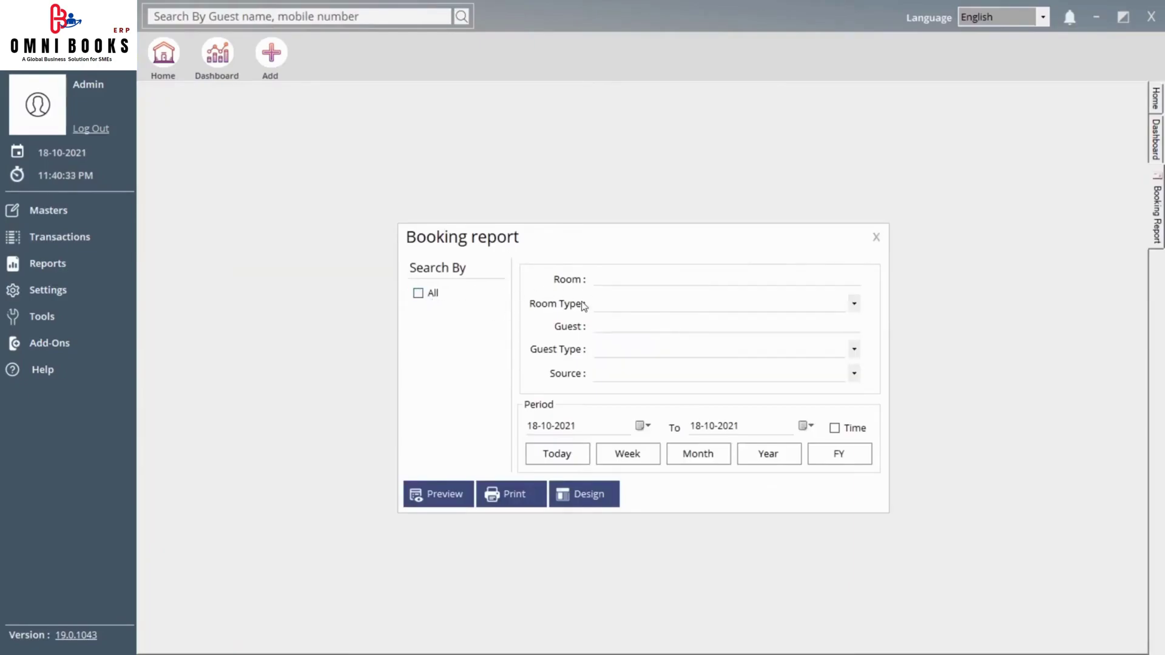
left_click(630, 279)
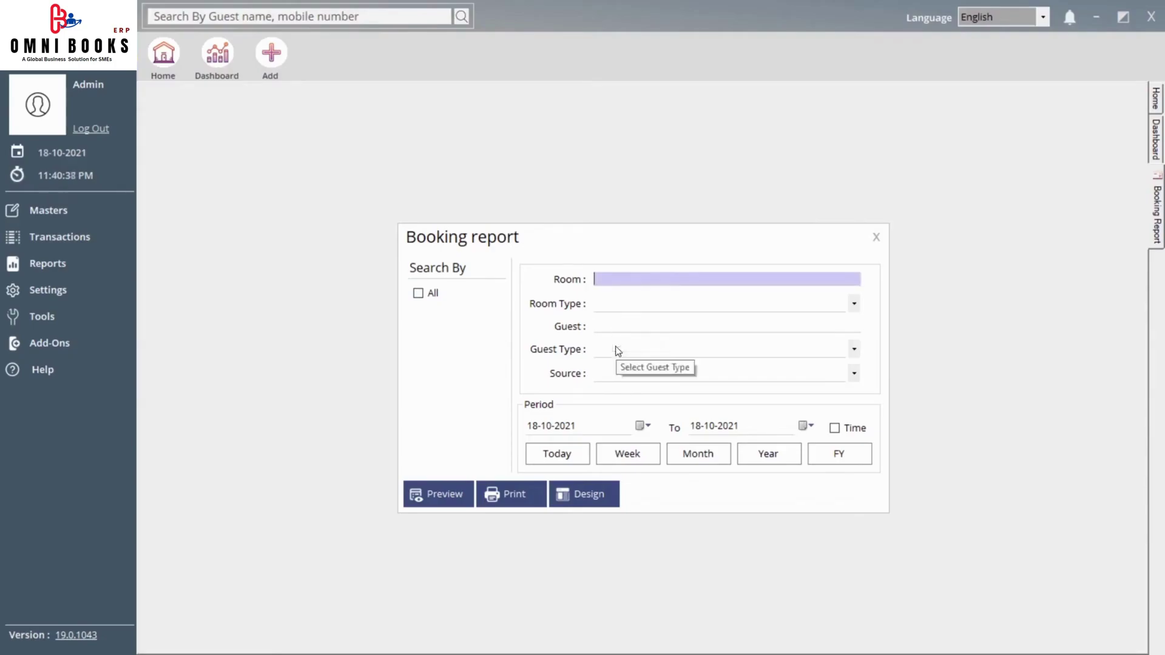
left_click(618, 374)
left_click(617, 372)
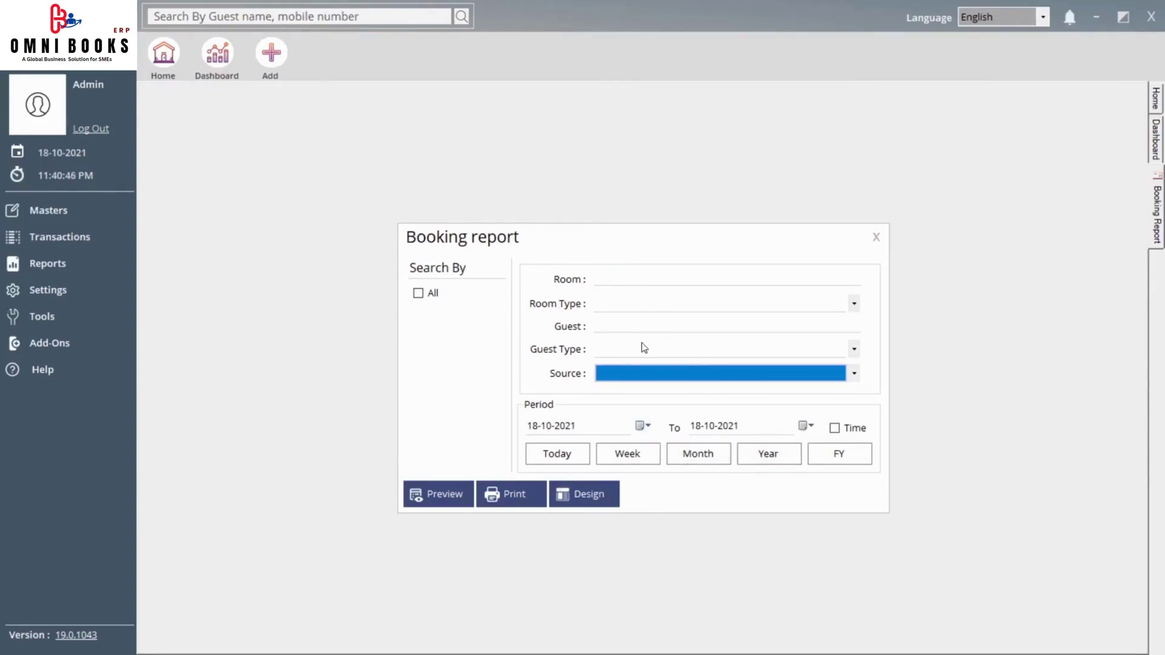
left_click(876, 238)
Open the Check In Report, review its room, guest, source and period filters, and close the form.
left_click(67, 238)
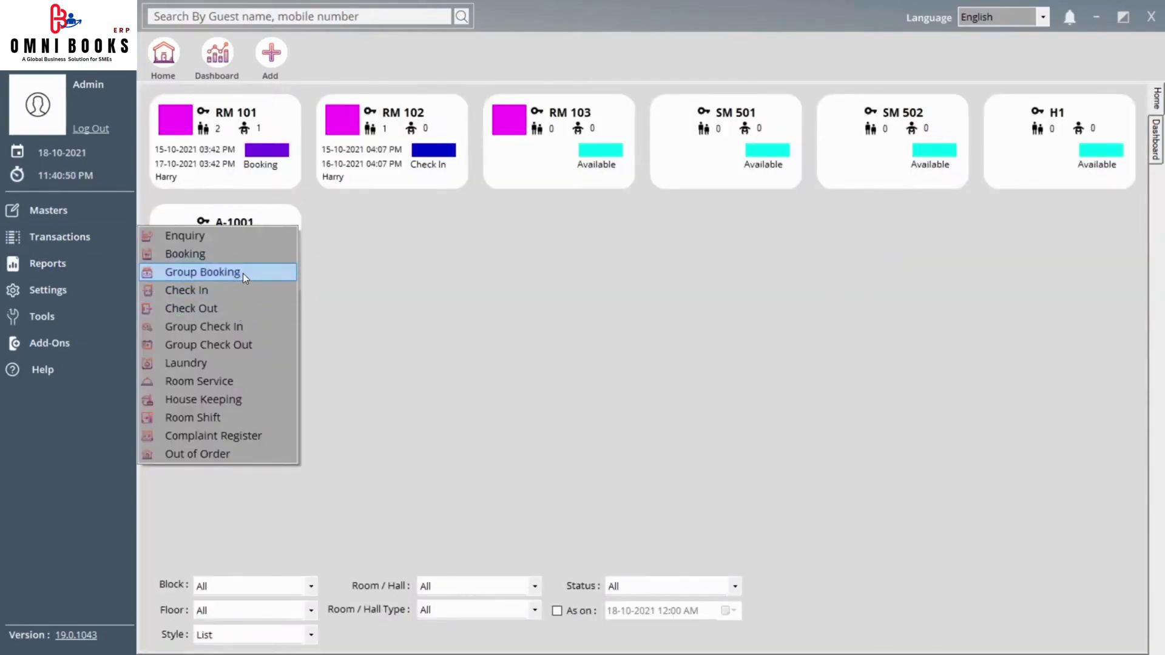
left_click(42, 267)
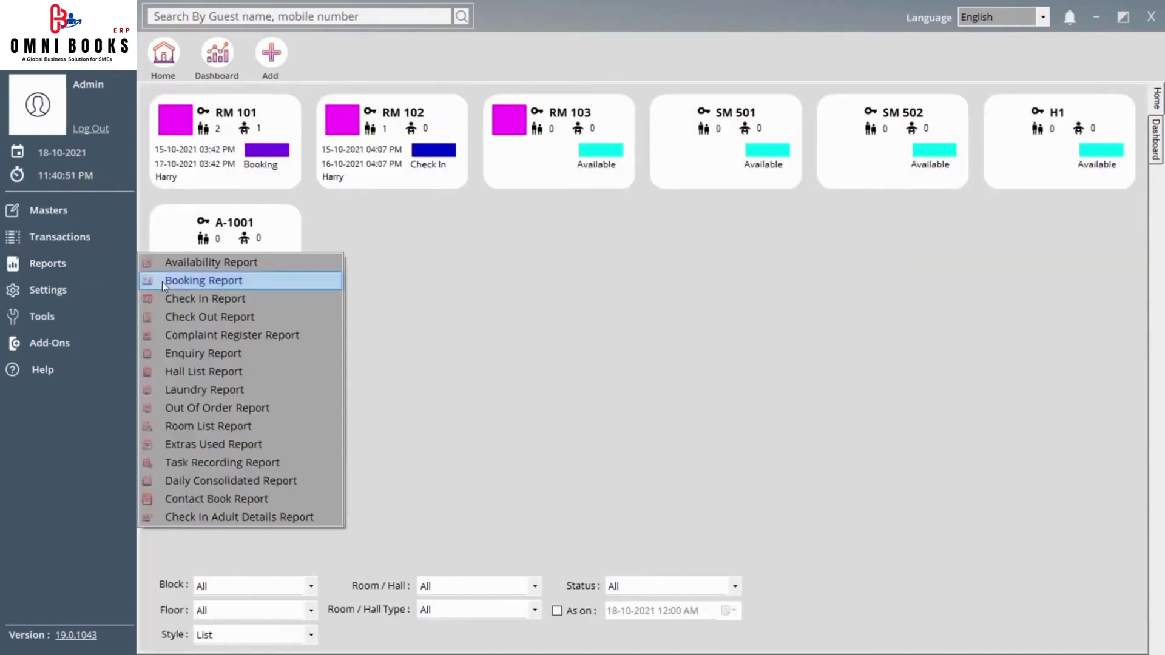
left_click(220, 302)
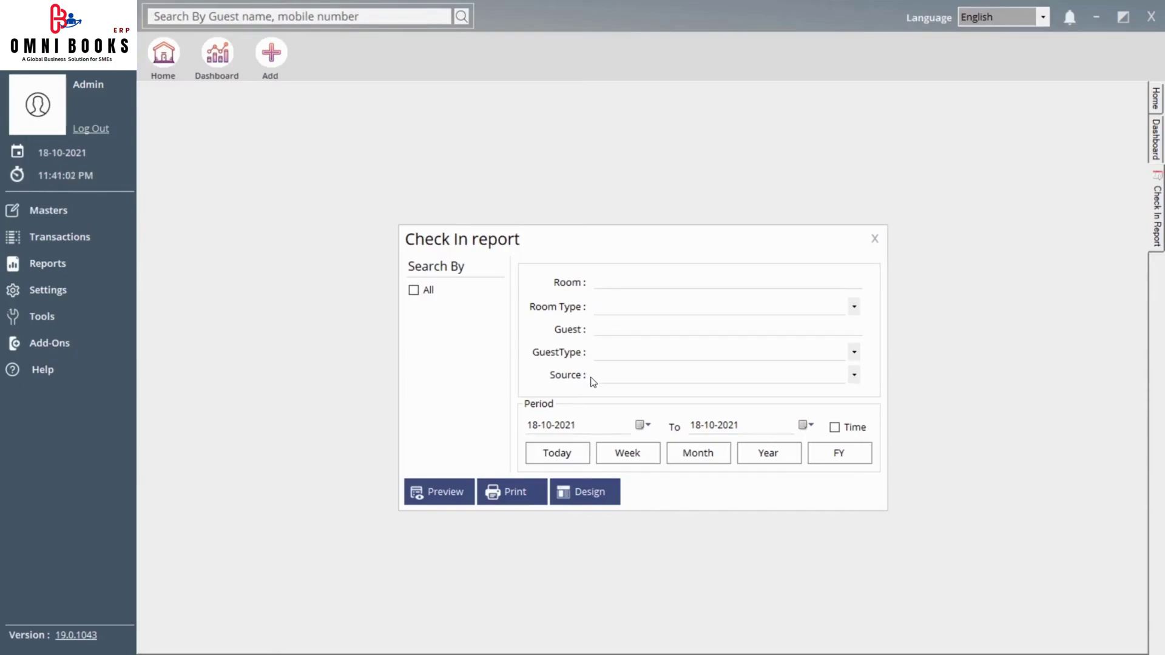
left_click(875, 241)
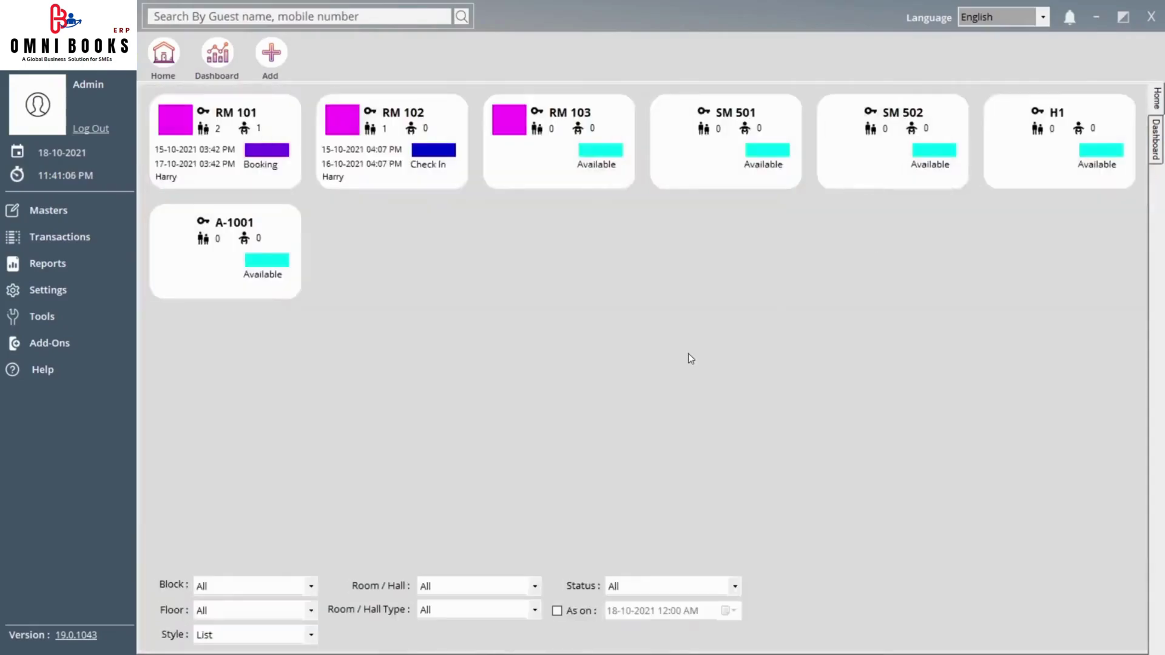
Open the Complaint Register Report, turn off the All search, review the Complaint Type, Attended By and Staff Assigned filters, and close the form.
left_click(74, 270)
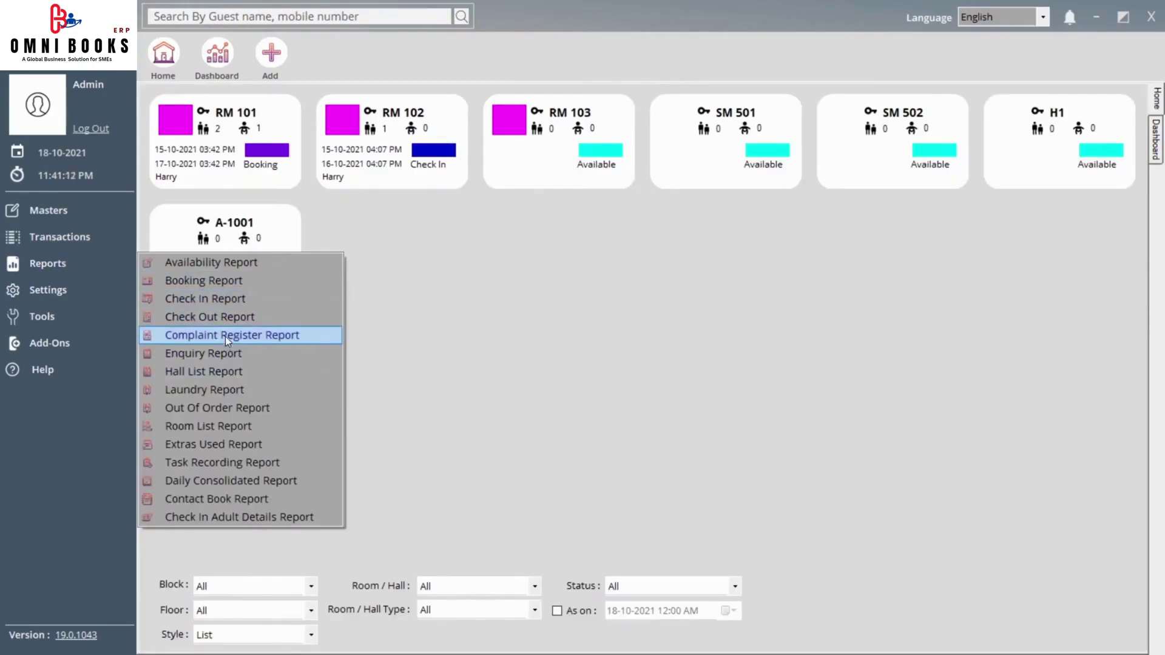
left_click(264, 335)
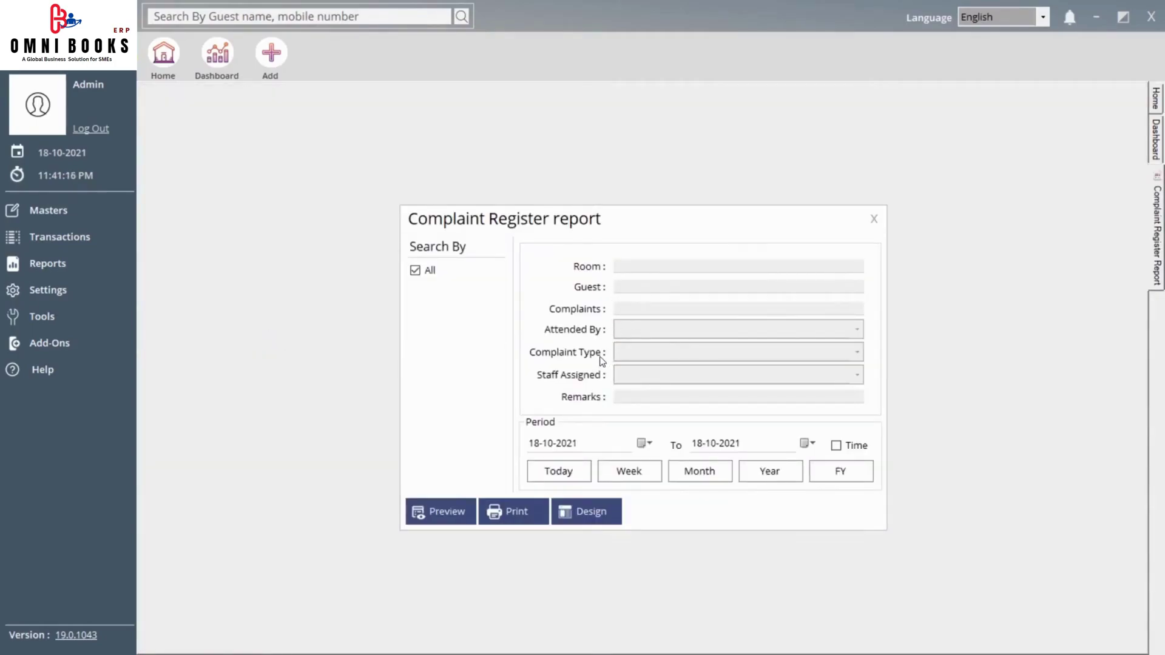
left_click(415, 270)
left_click(644, 358)
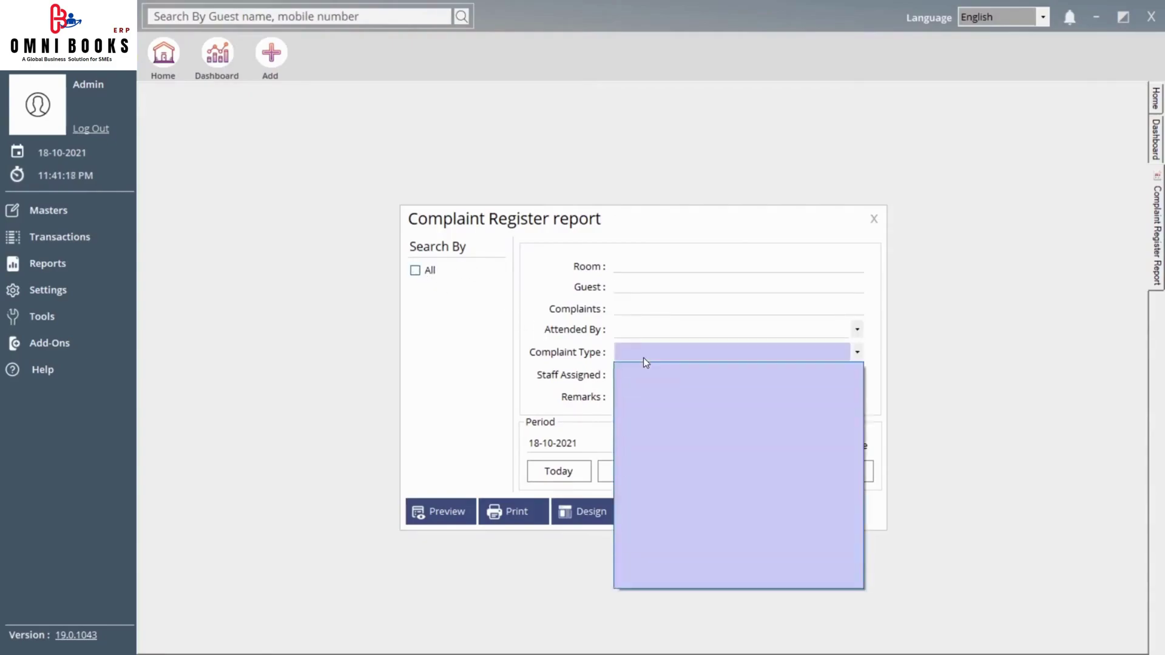
left_click(643, 358)
left_click(650, 331)
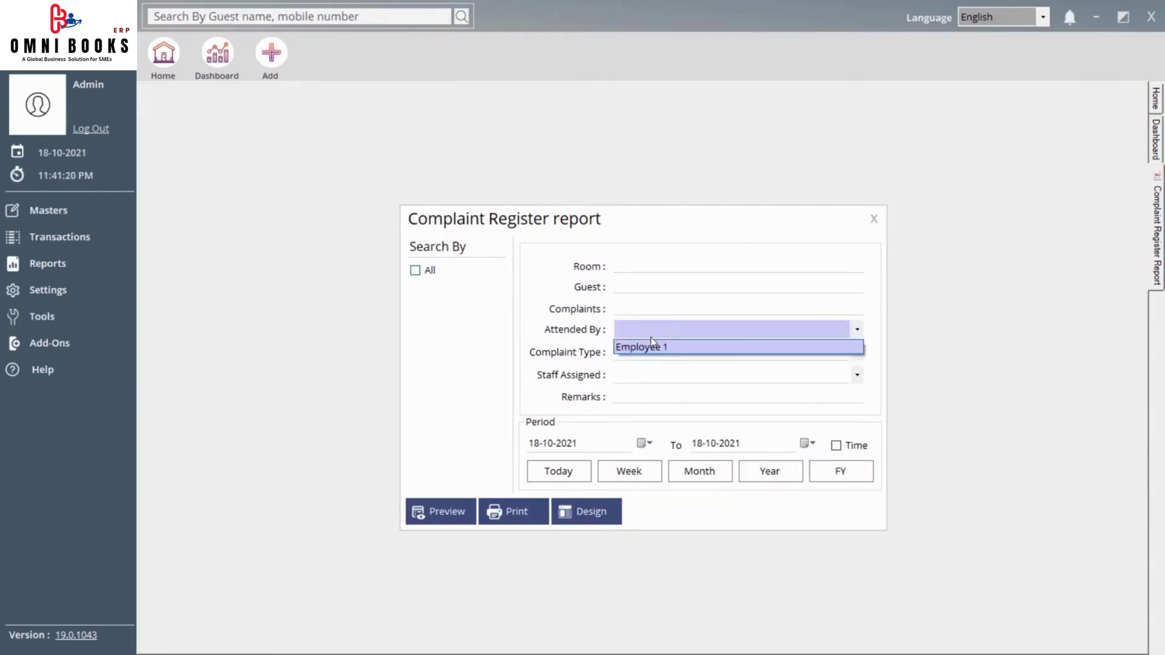
left_click(651, 337)
left_click(643, 375)
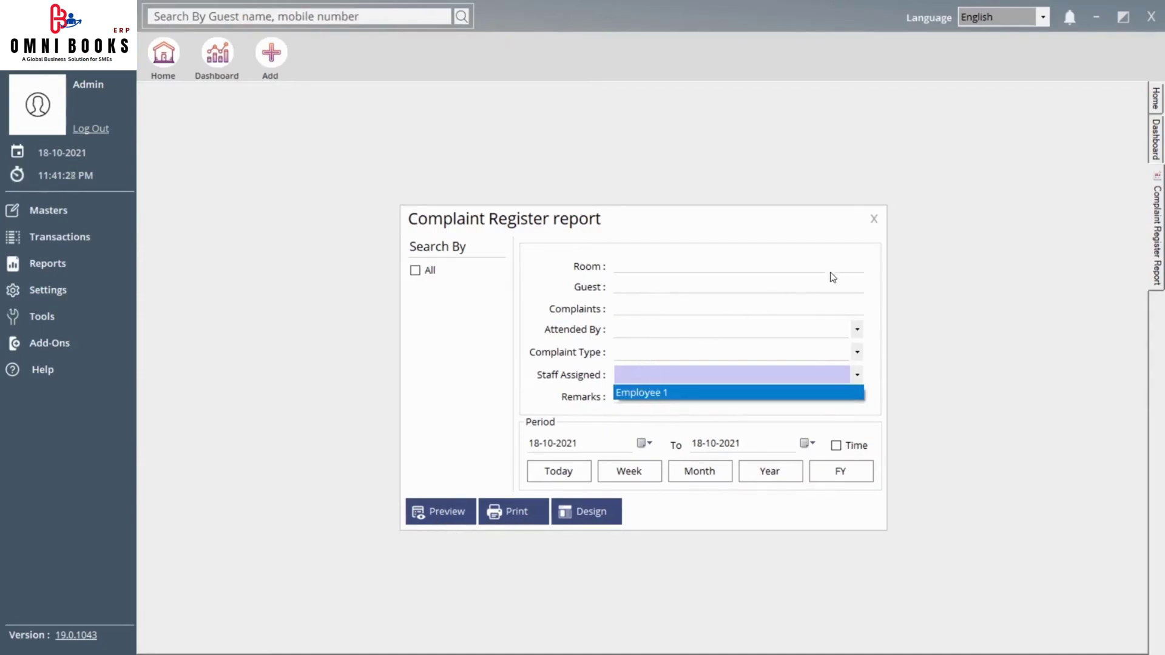
left_click(874, 219)
left_click(874, 219)
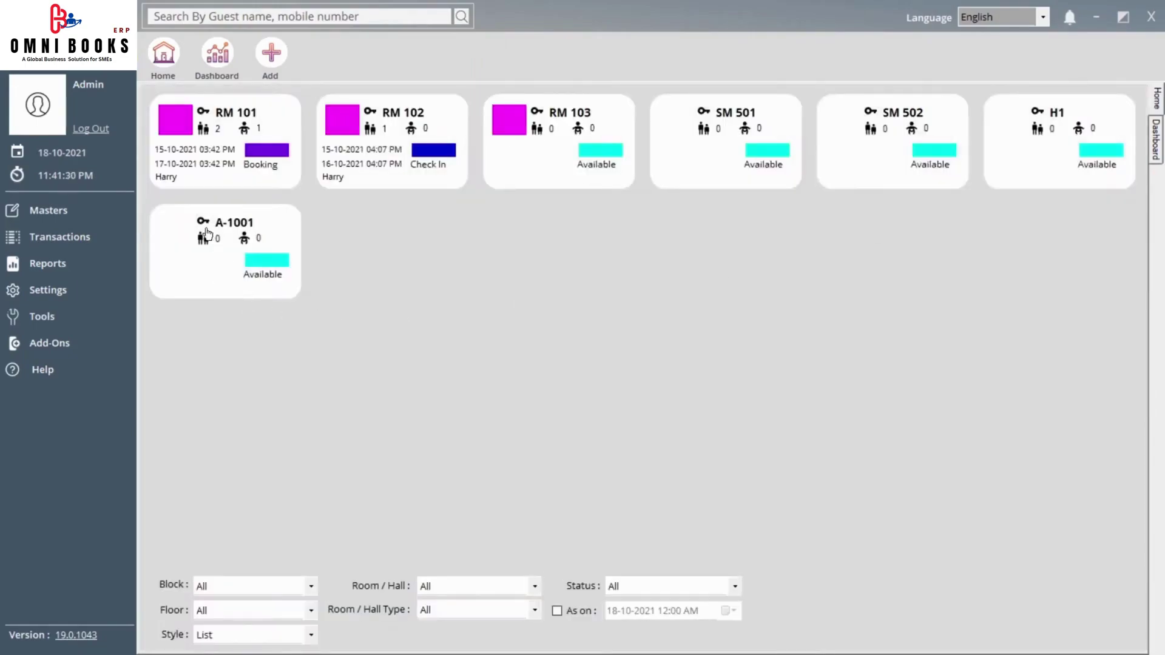
Open the Hall List Report, review its hall, type, floor and block search options, and close the form.
left_click(47, 264)
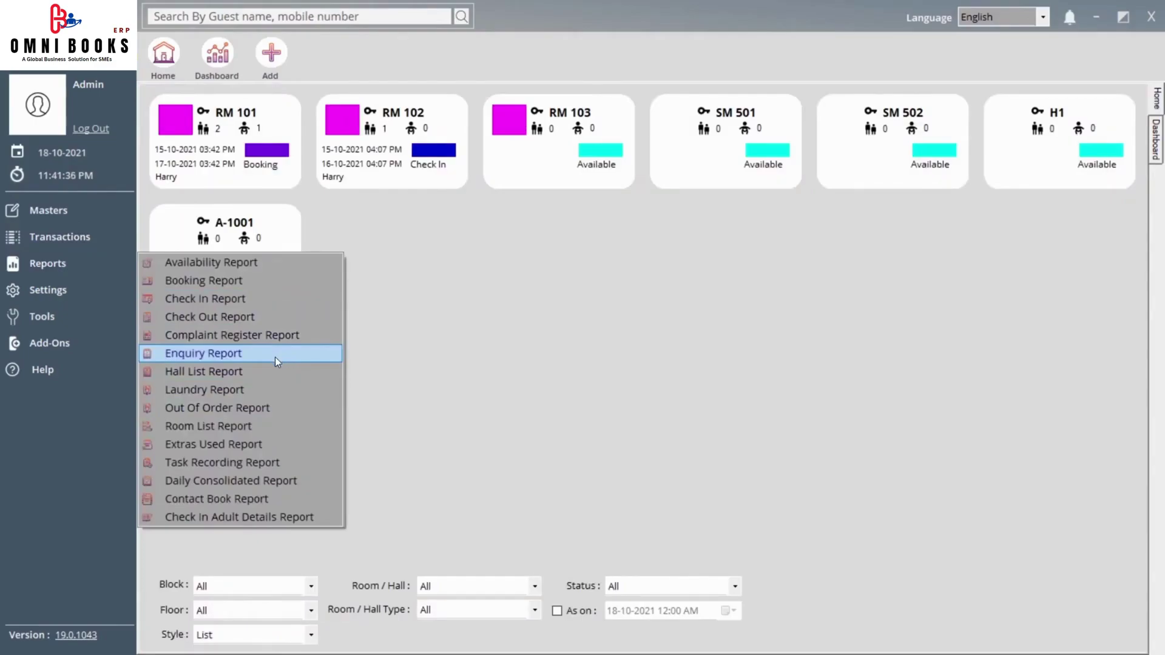
left_click(238, 372)
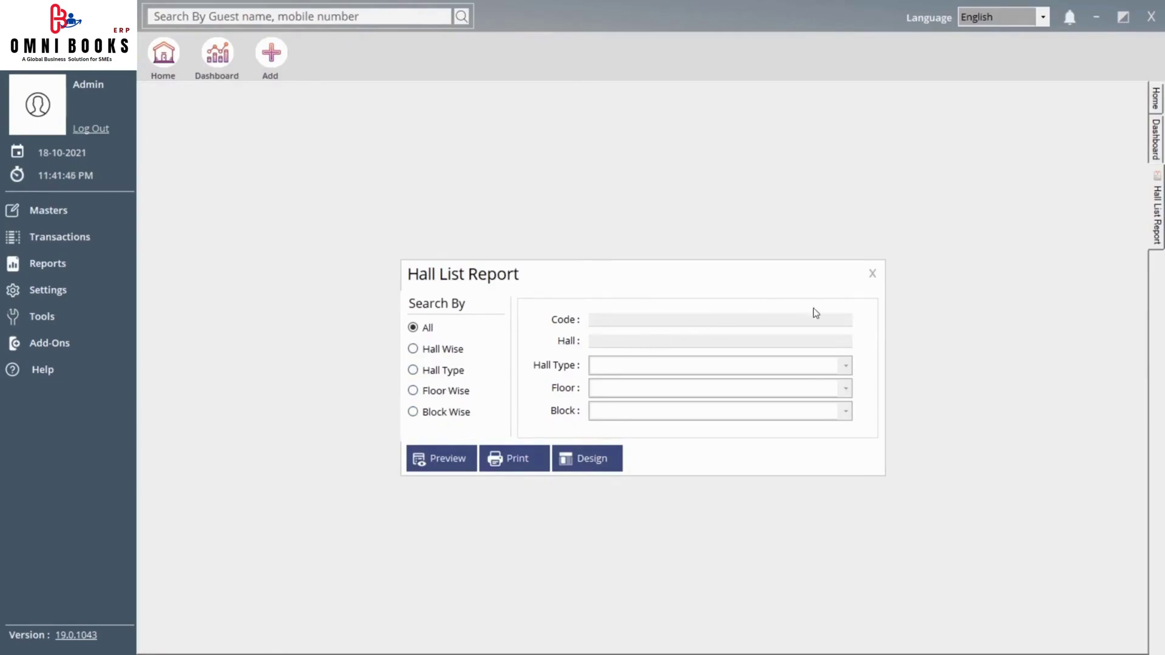
left_click(876, 284)
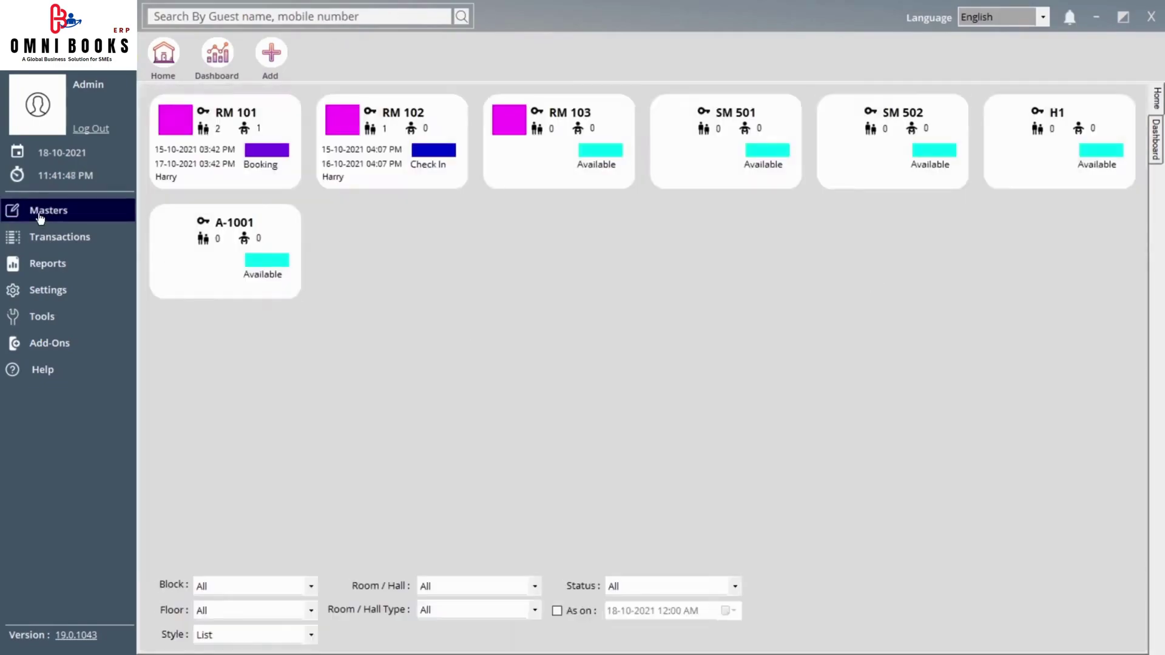
Open the Task Recording Report and compare the House Keeping and Room Service search options, ending in the House Keeping Room filter.
mouse_move(80, 270)
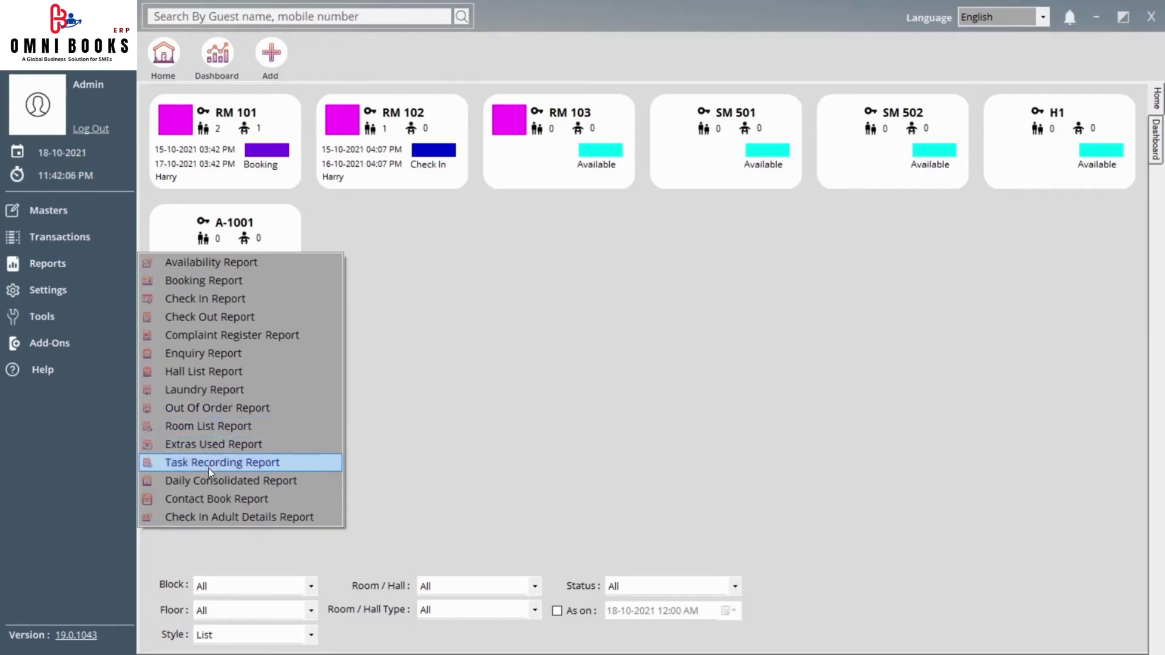
left_click(224, 464)
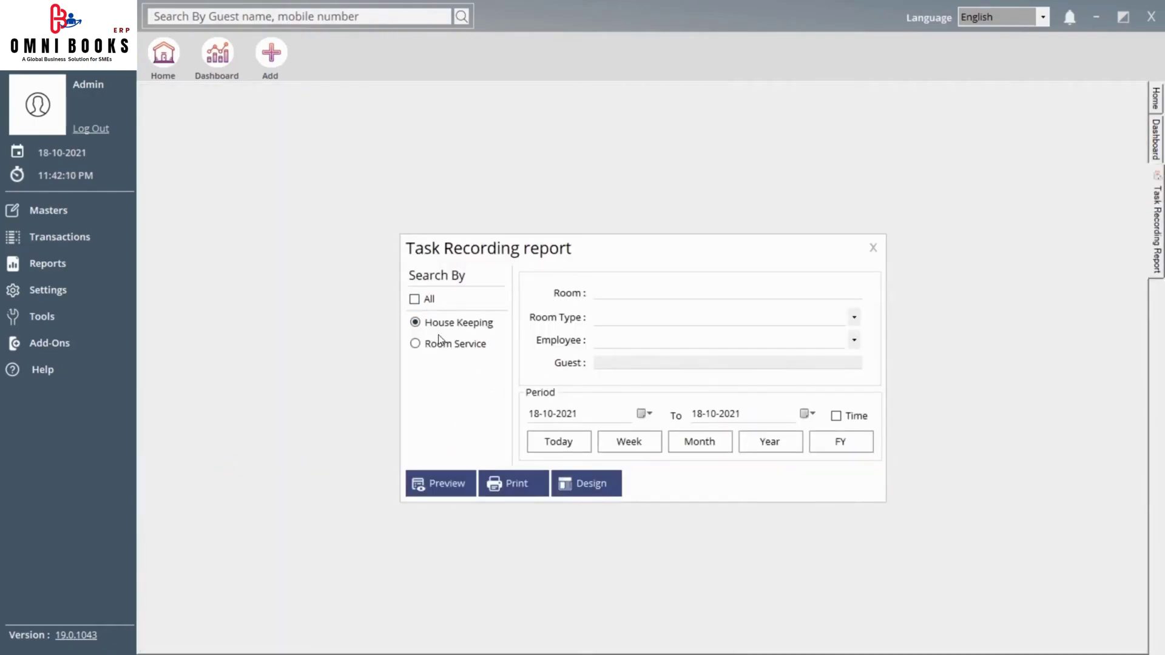
left_click(452, 344)
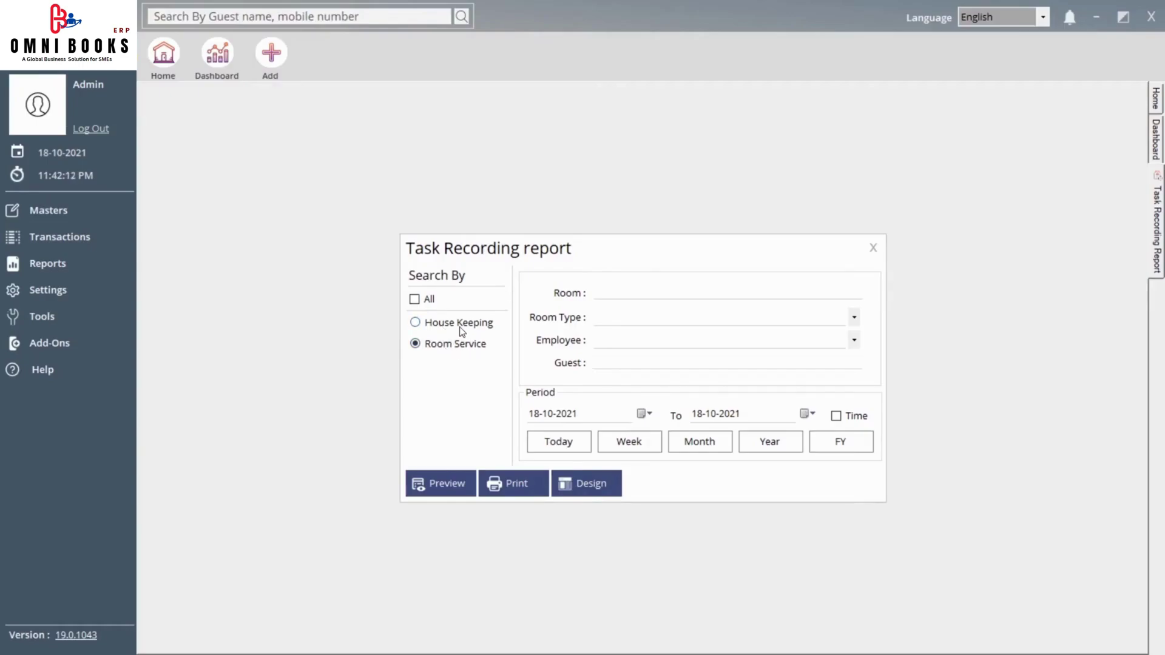
left_click(461, 331)
left_click(678, 293)
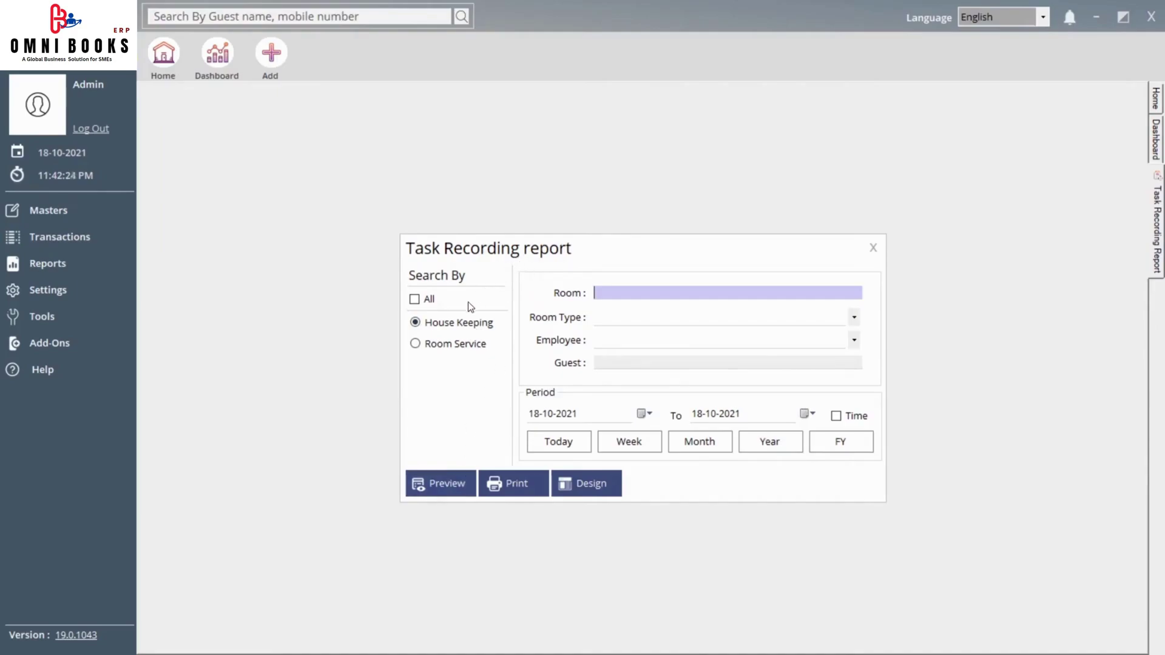
Try to preview the Task Recording Report for All House Keeping tasks on 18-10-2021, and close the report form.
left_click(415, 298)
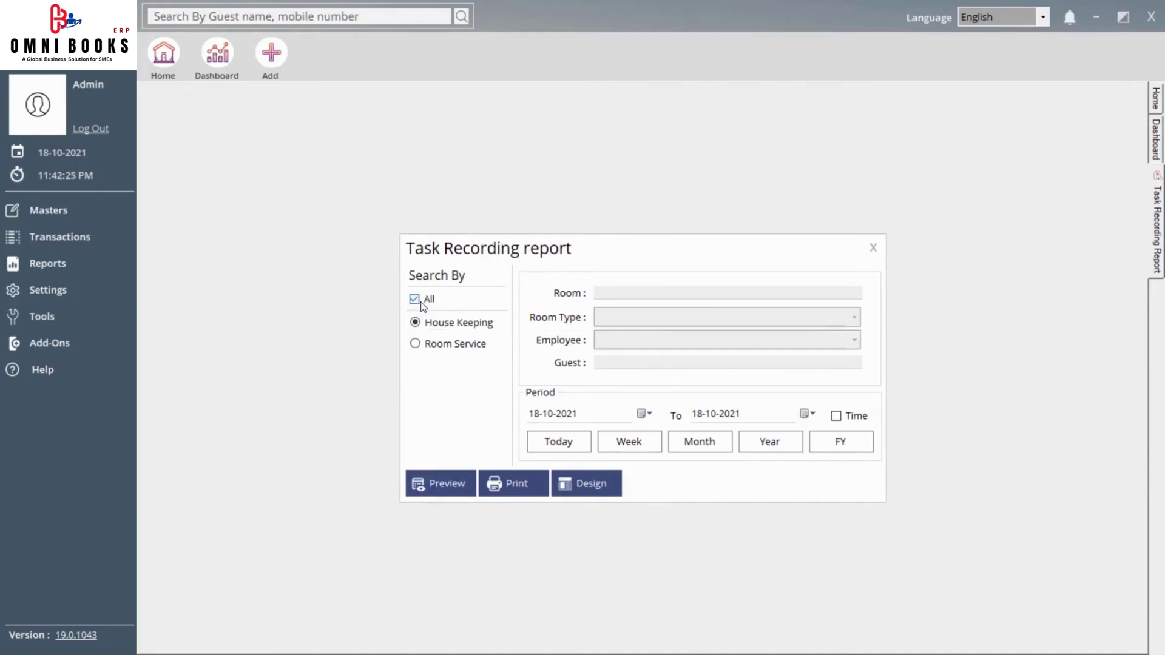
left_click(425, 485)
left_click(617, 370)
left_click(874, 249)
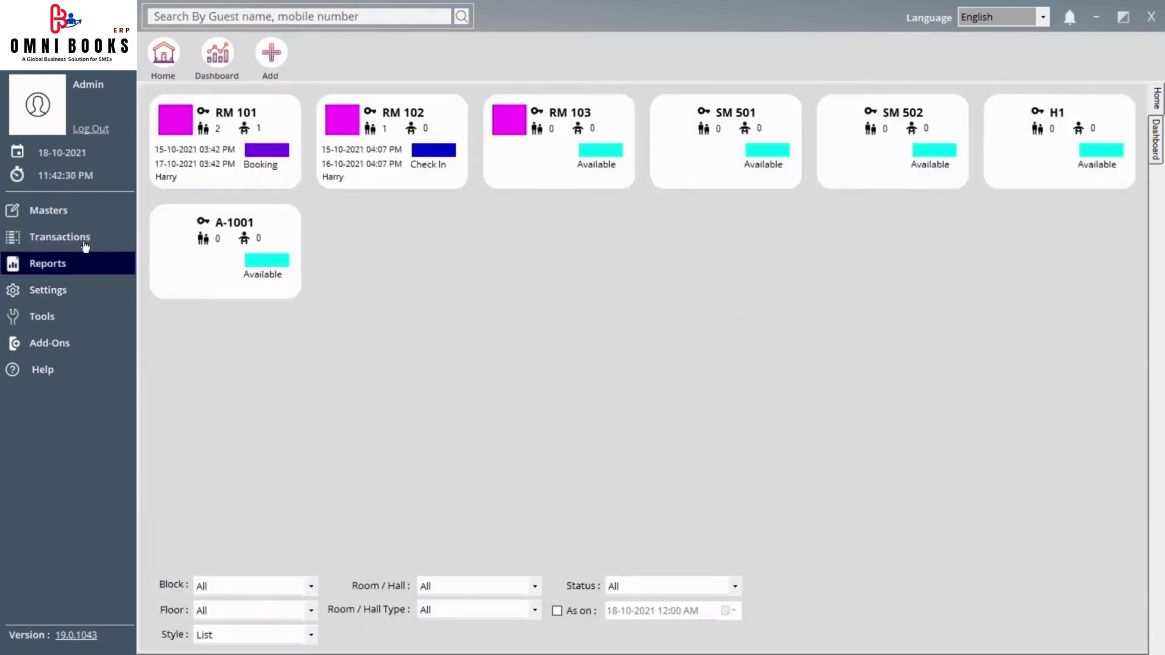
Preview the Daily Consolidated Report for 18-10-2021, and again for the financial year 01-01-2021 to 31-12-2021.
left_click(73, 267)
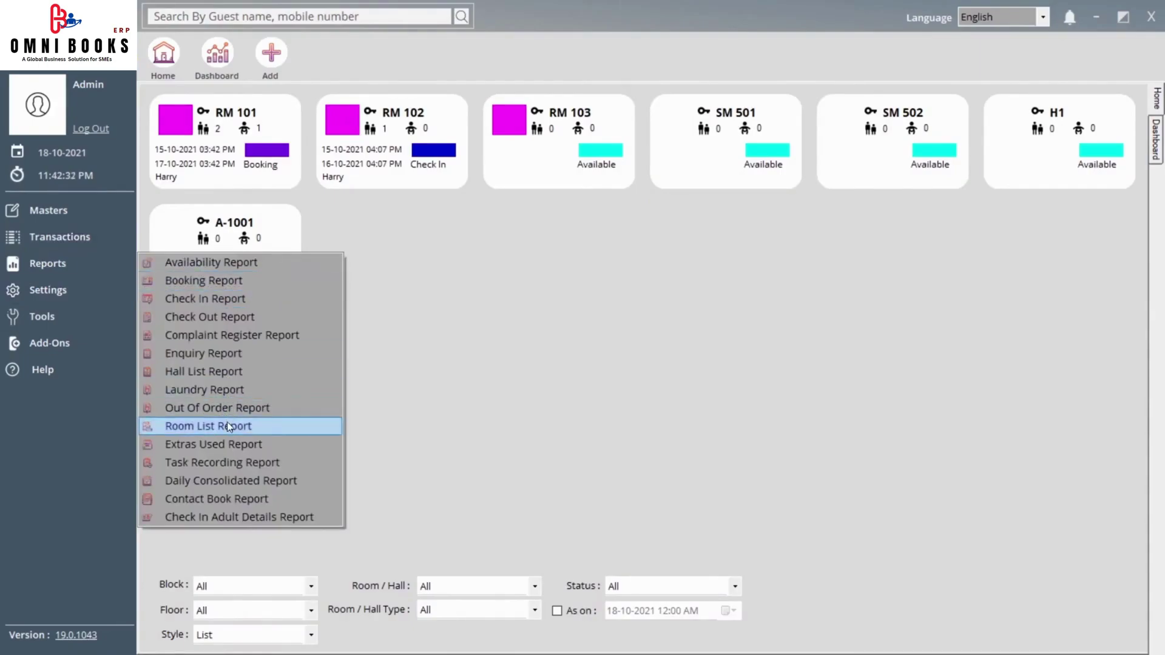
left_click(233, 482)
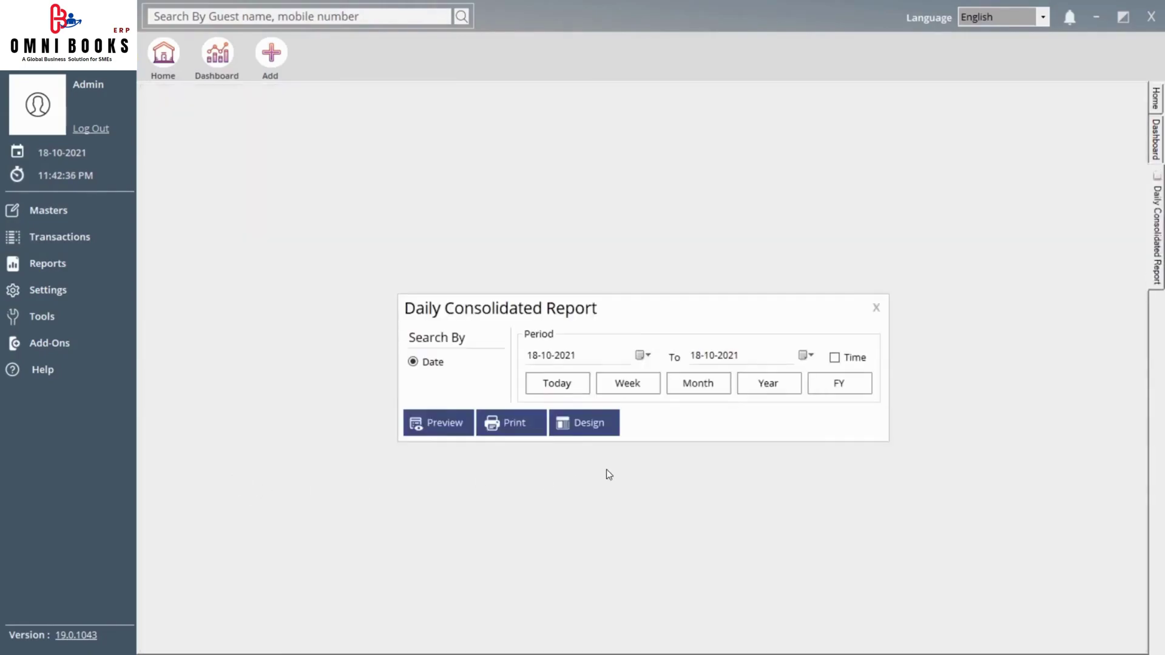
left_click(446, 421)
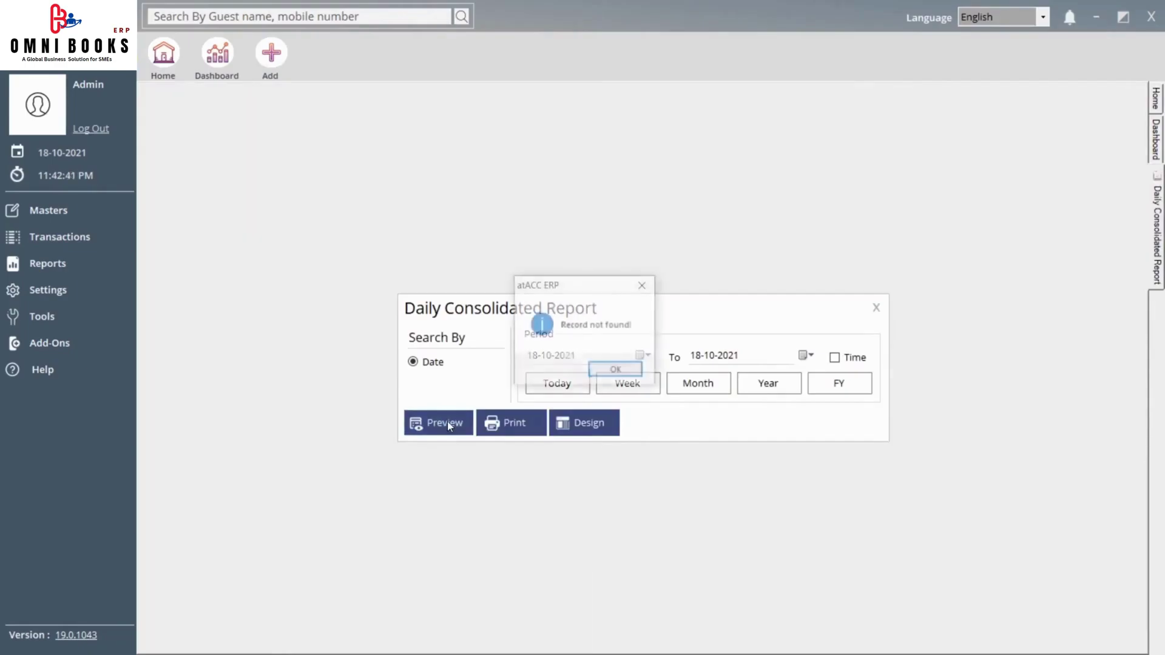
left_click(605, 372)
left_click(842, 382)
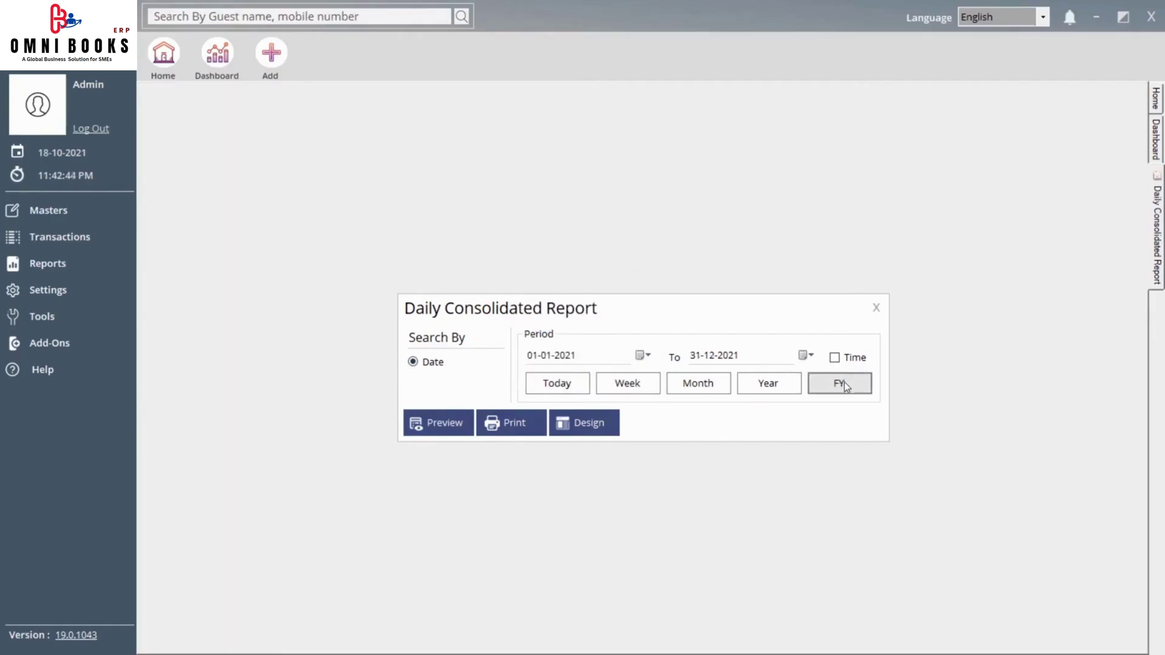
left_click(415, 430)
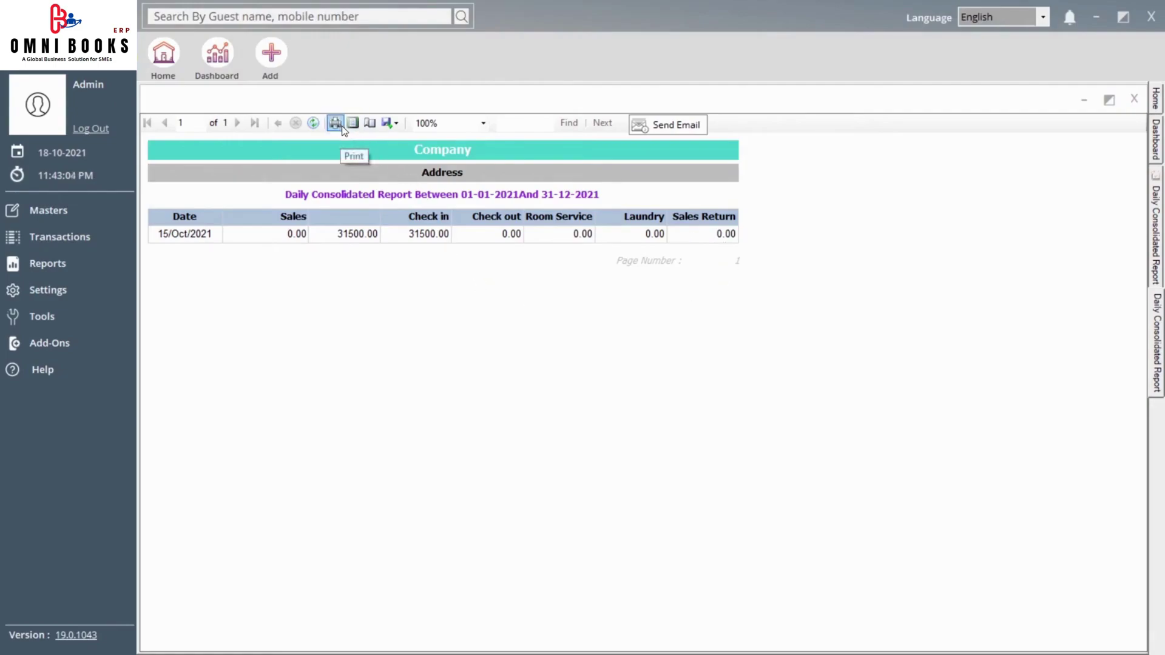
Review the preview's export formats and email option without sending, and close the Daily Consolidated Report preview and form.
left_click(392, 128)
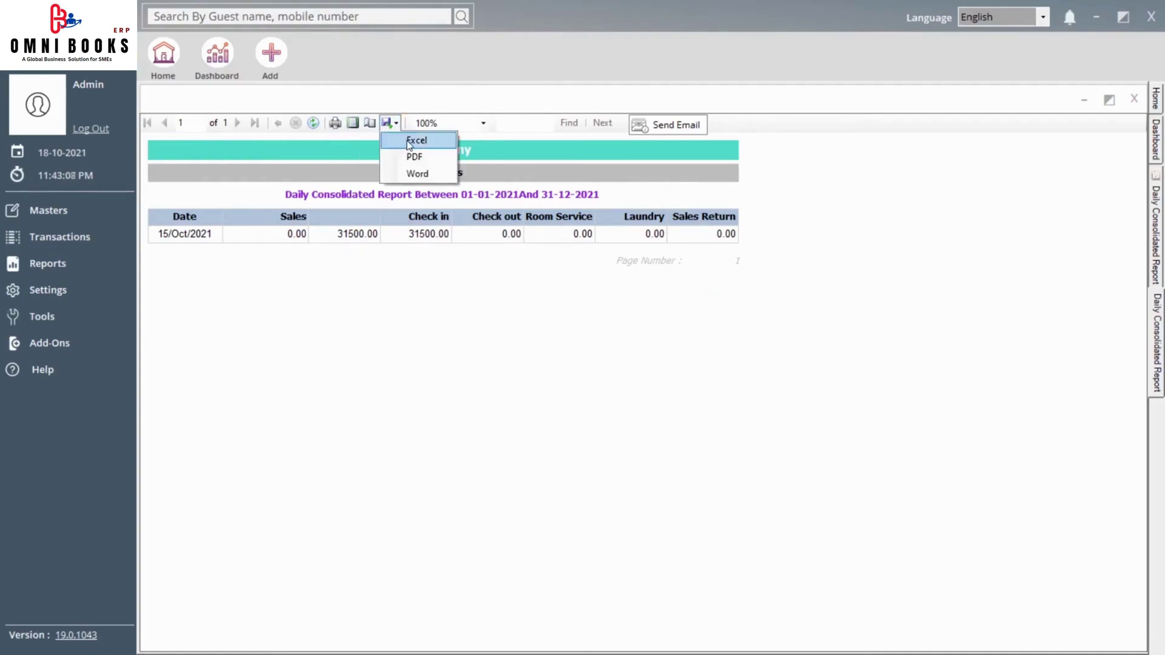
left_click(632, 152)
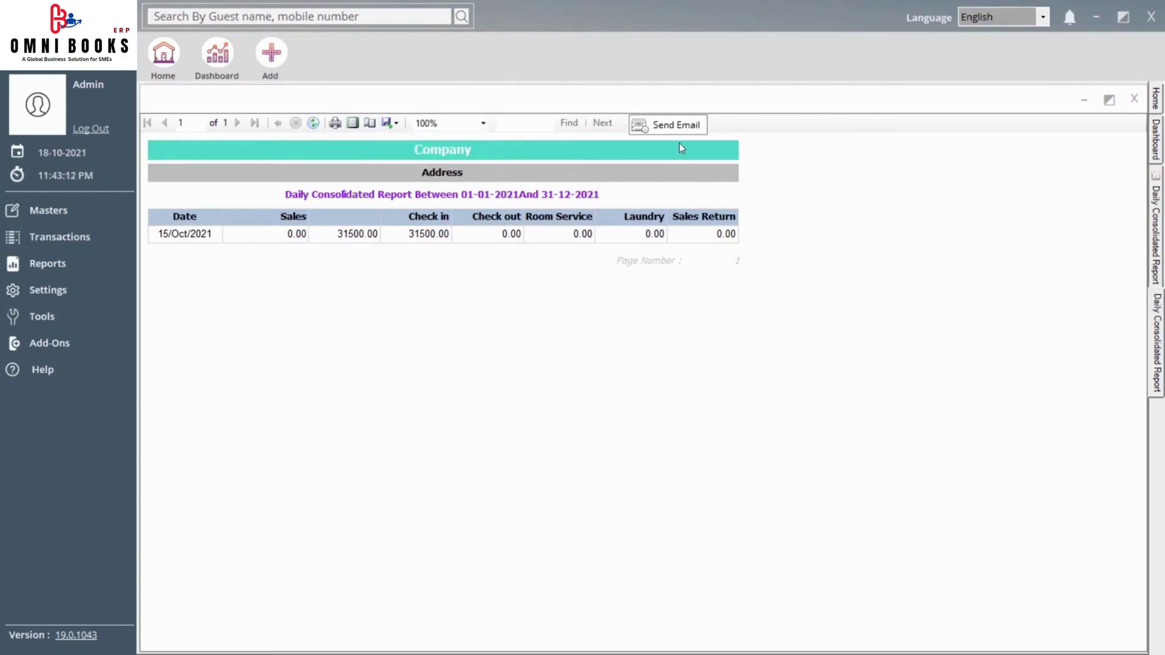
left_click(676, 128)
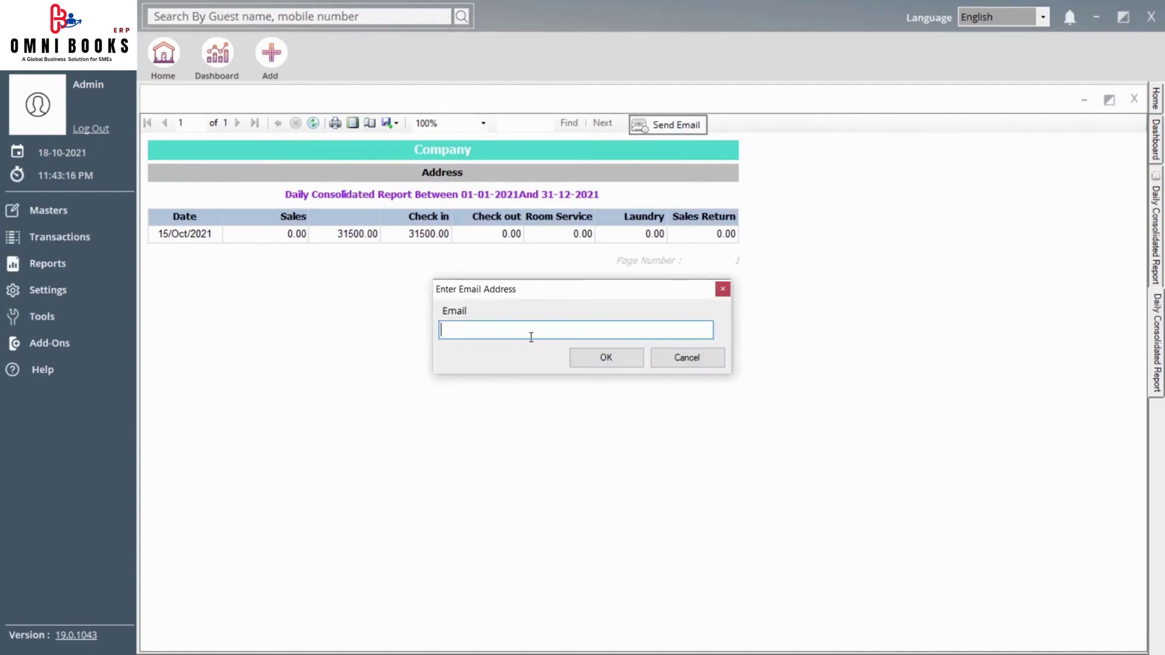
left_click_drag(522, 292, 535, 290)
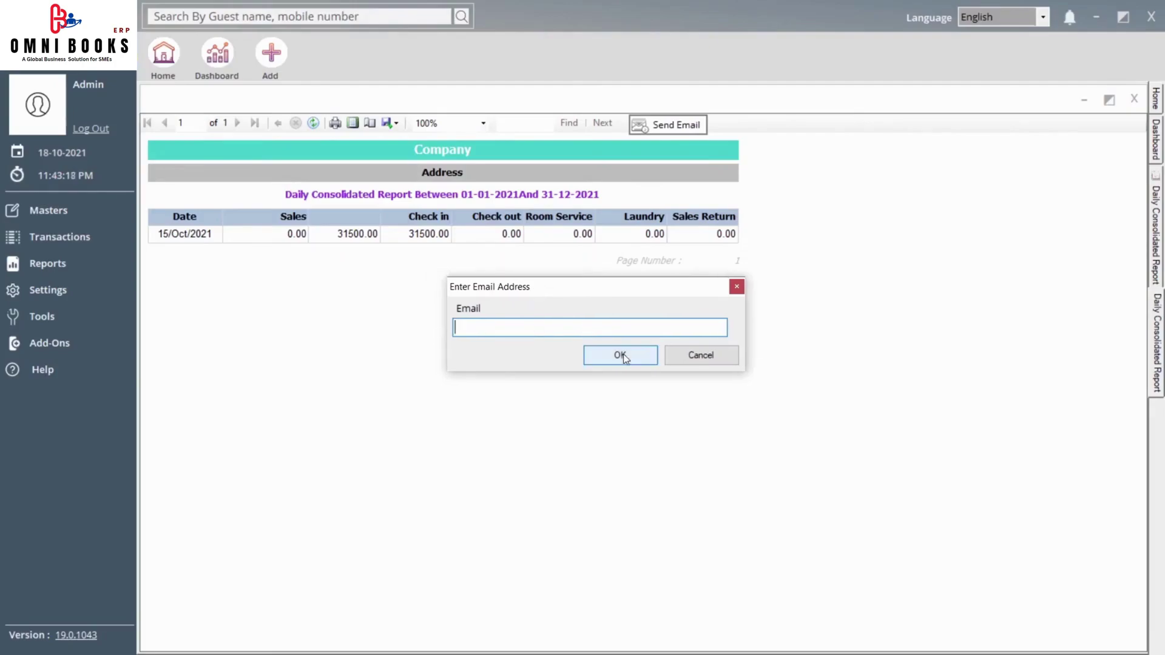
left_click(687, 358)
left_click(1135, 98)
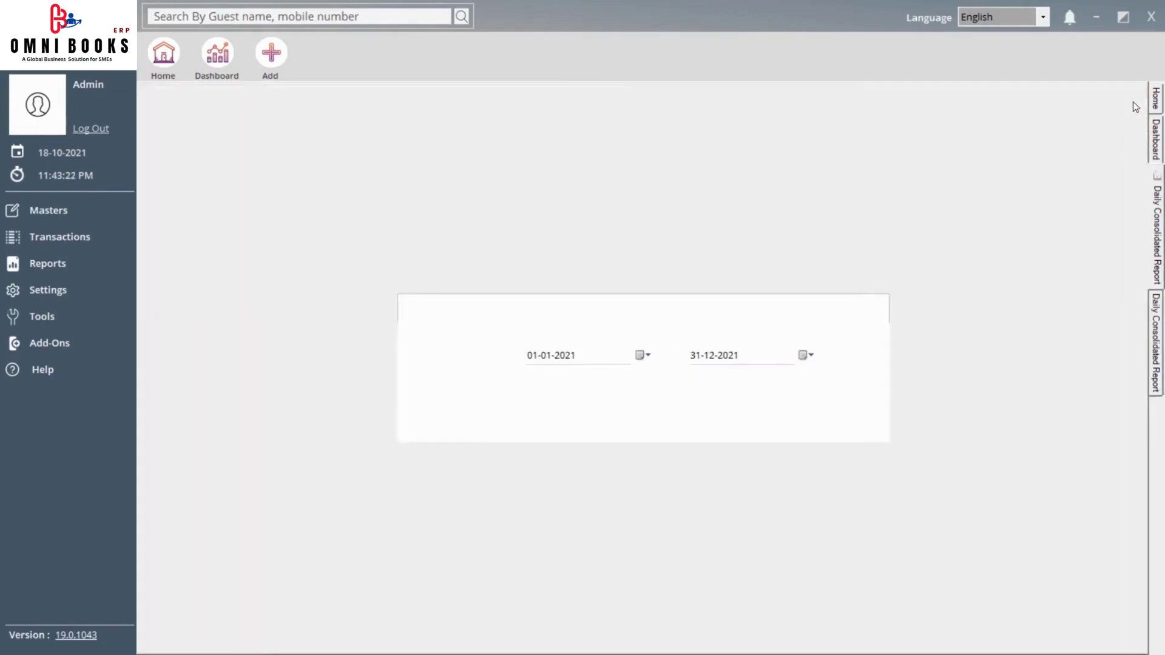
left_click(874, 309)
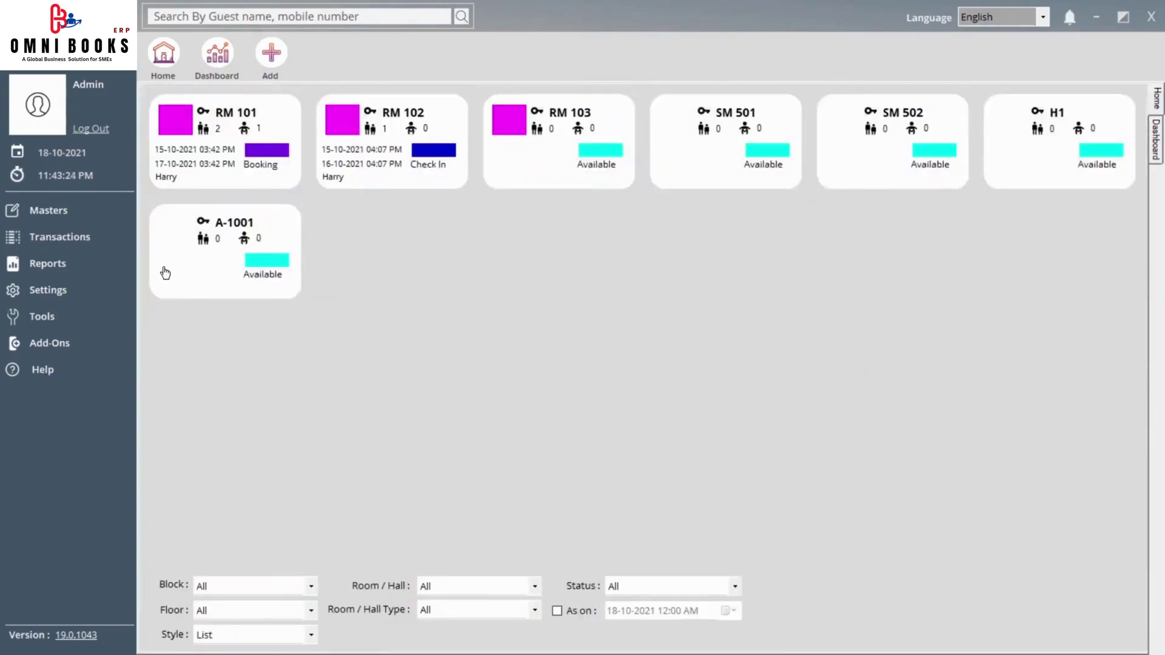
Open the Contact Book Report, review its Name and Category search options and the Category list, and close the form.
left_click(74, 265)
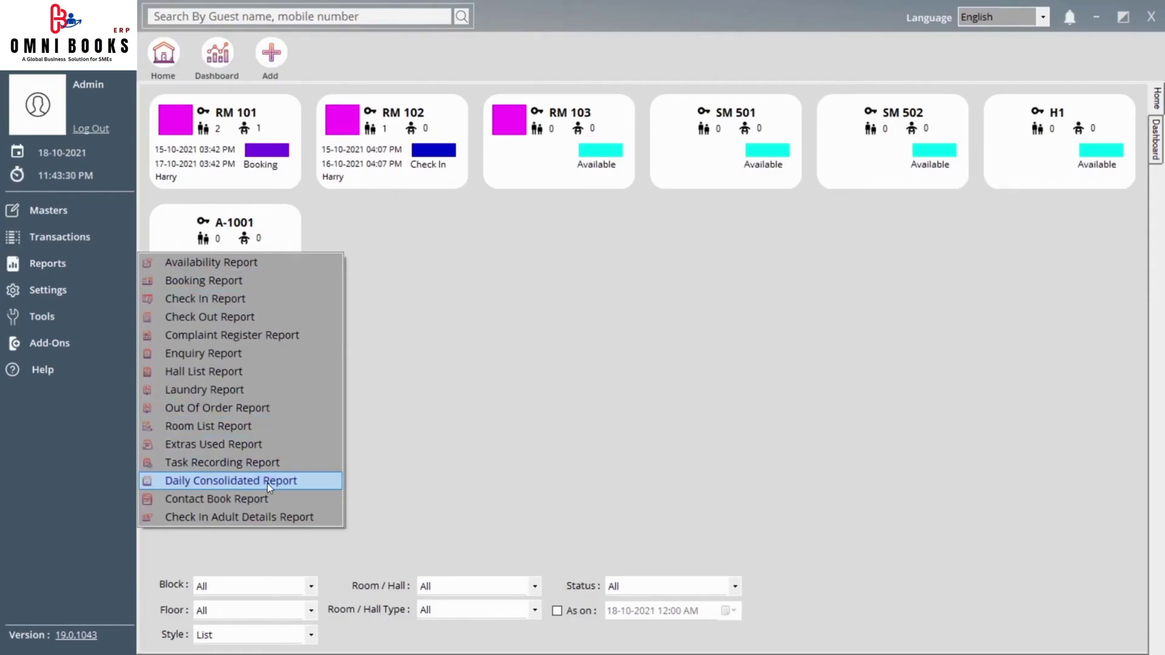
left_click(242, 500)
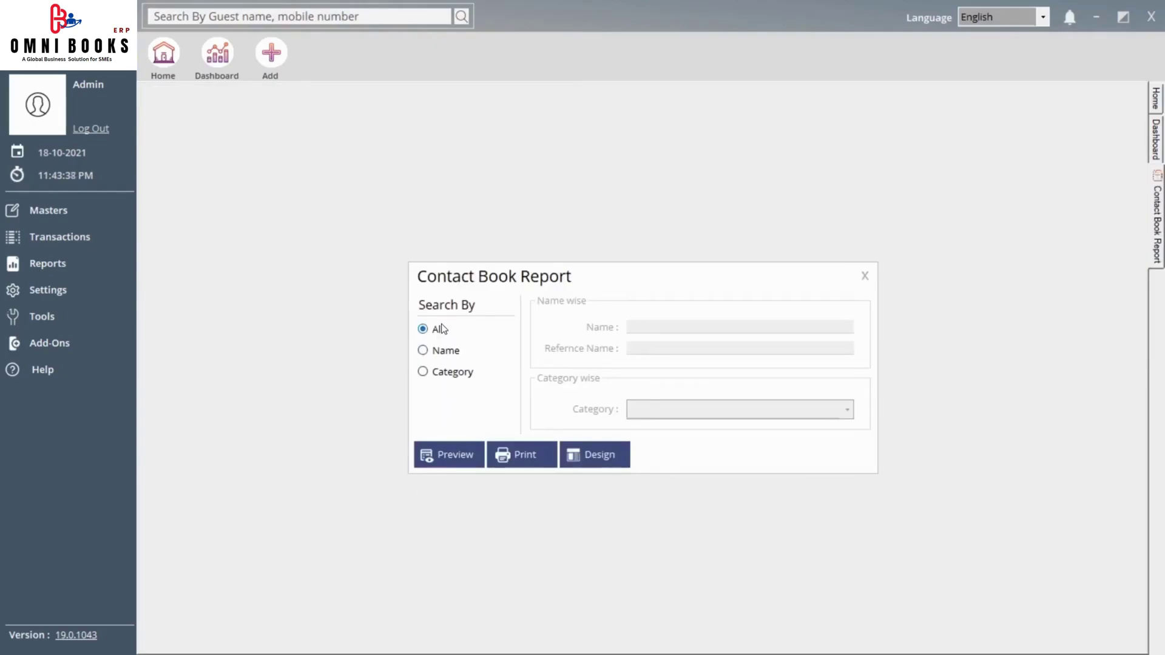
left_click(448, 358)
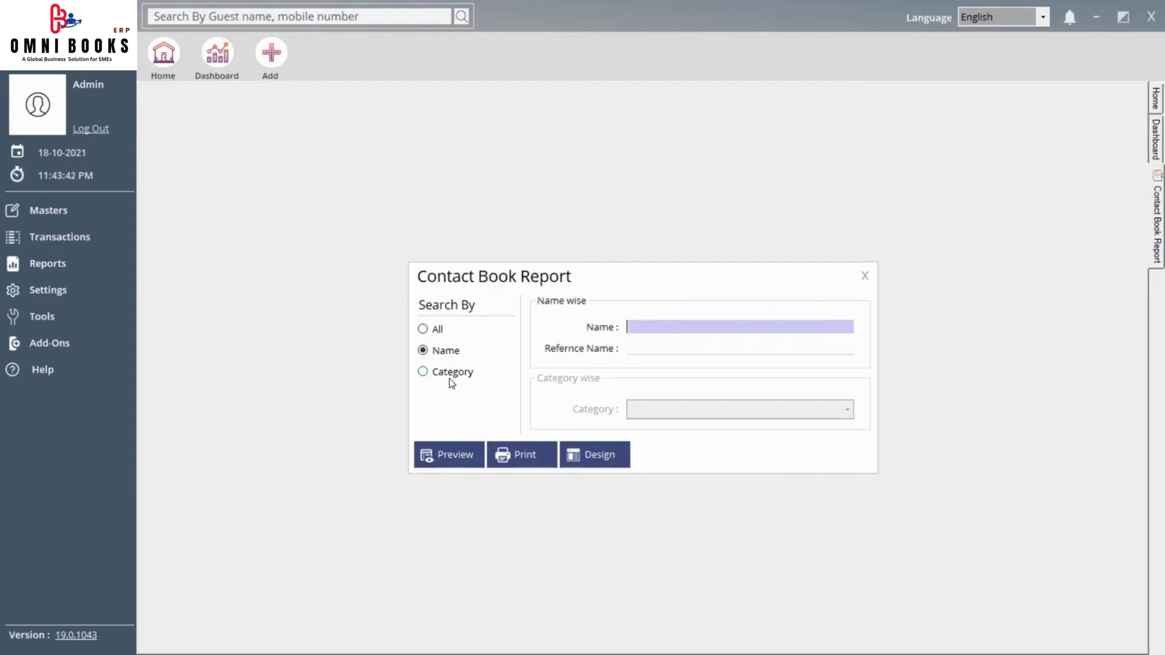
left_click(449, 370)
left_click(447, 355)
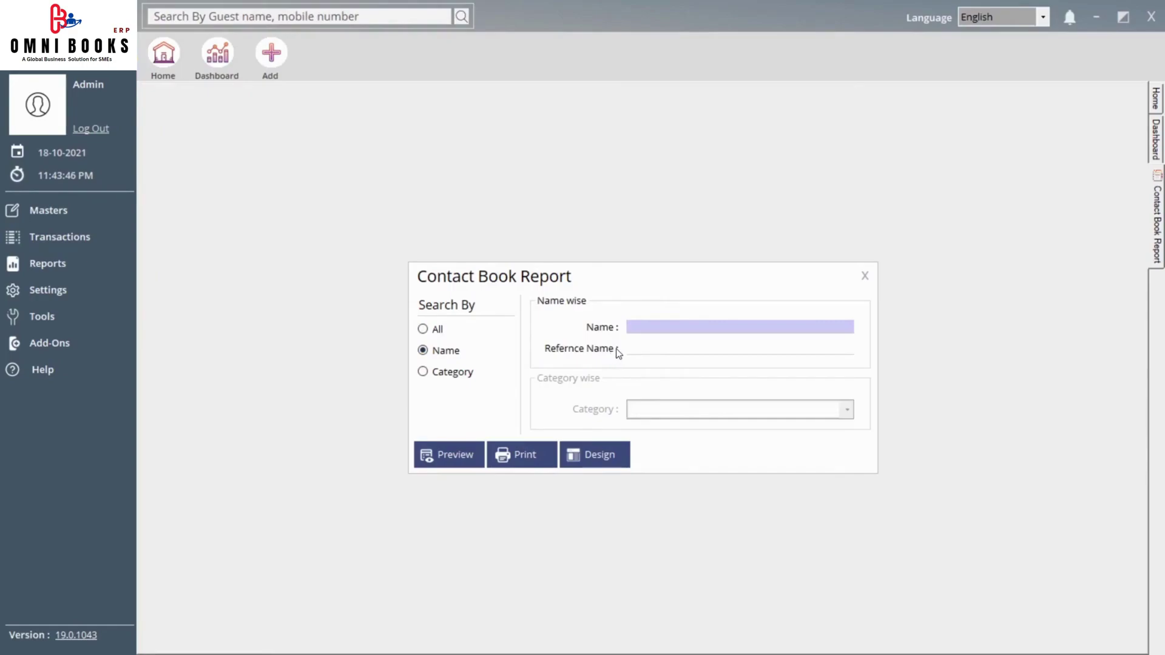
left_click(449, 373)
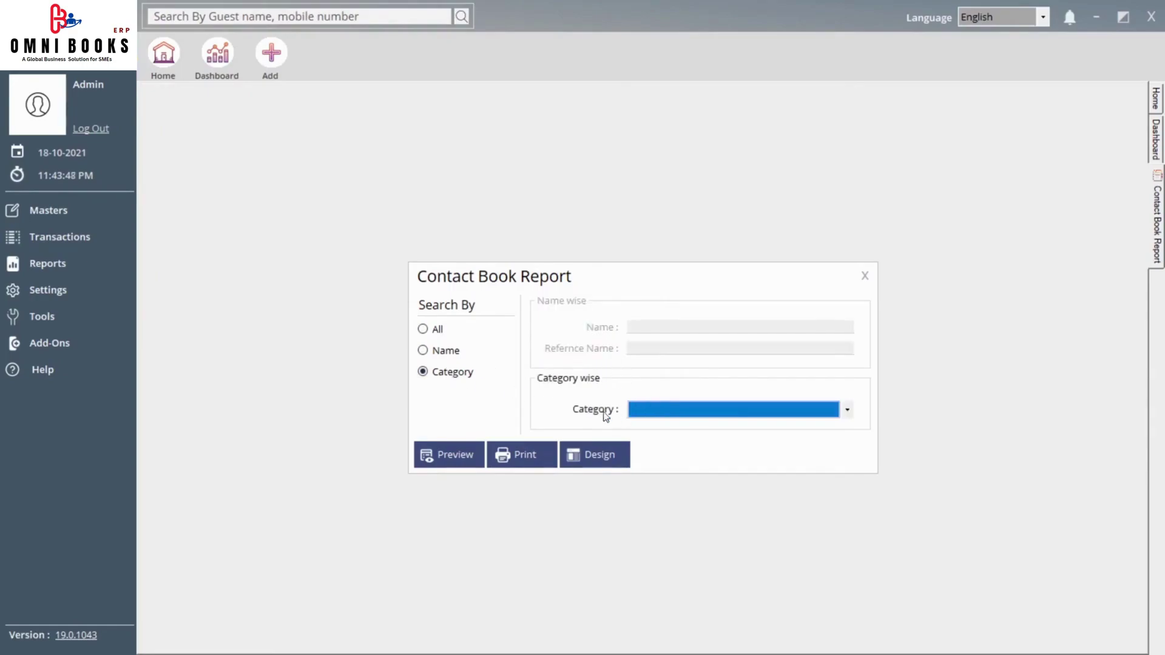
left_click(672, 413)
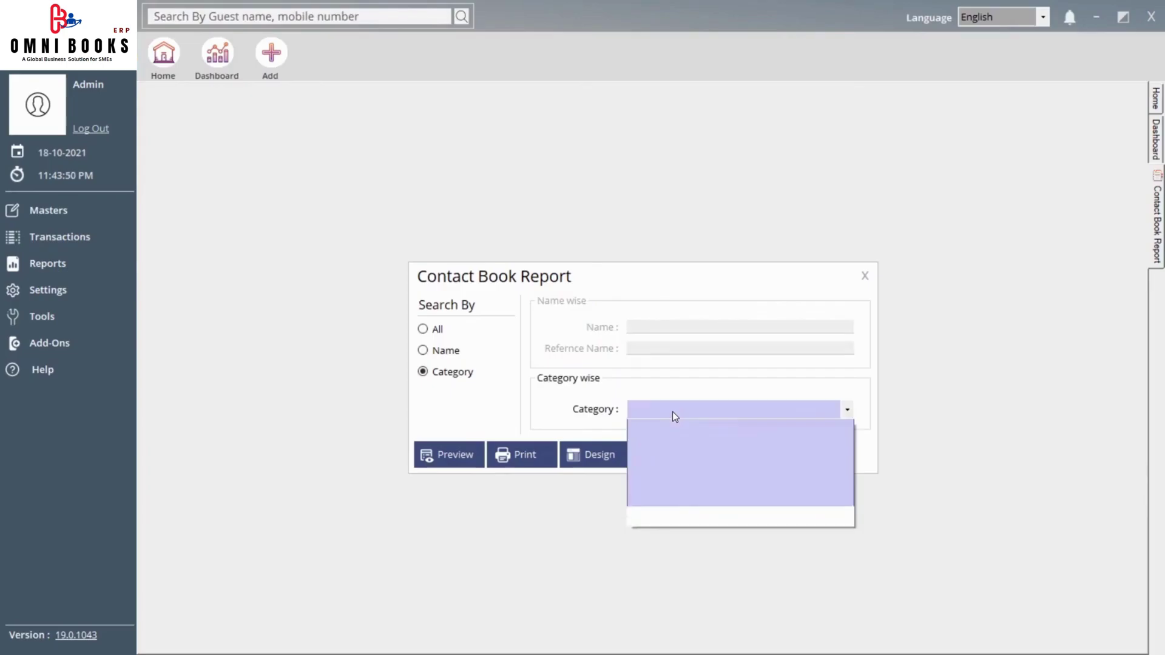
left_click(682, 413)
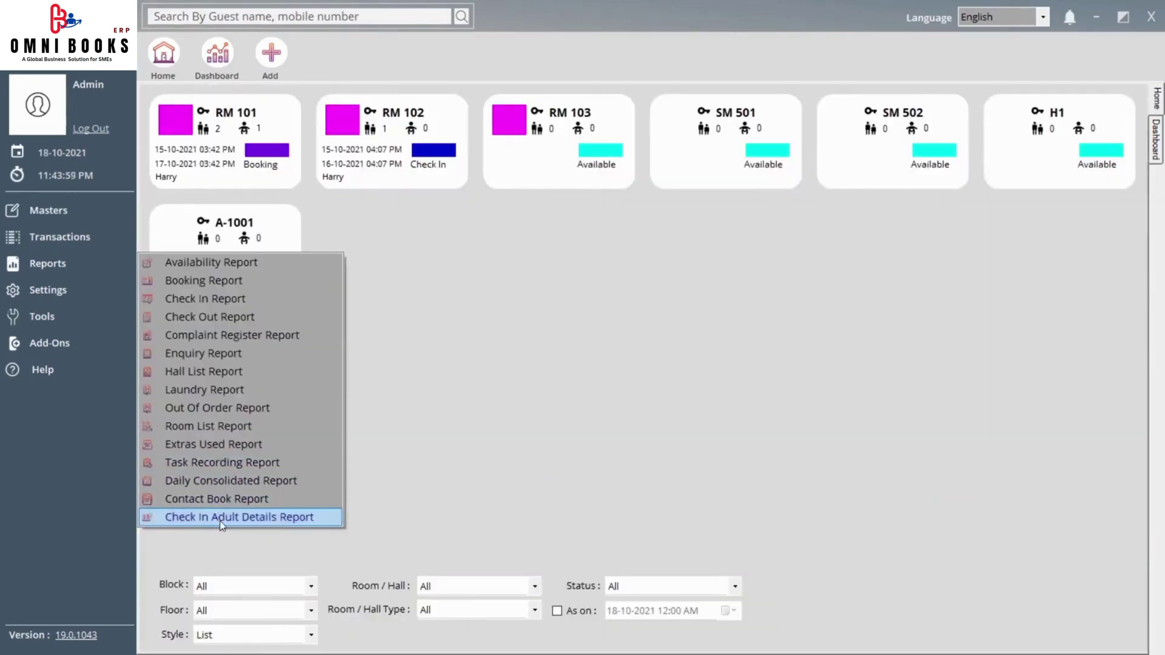
Open the Check In Adult Details Report, limit the search to Check In, review the filter fields, and close the form.
left_click(260, 521)
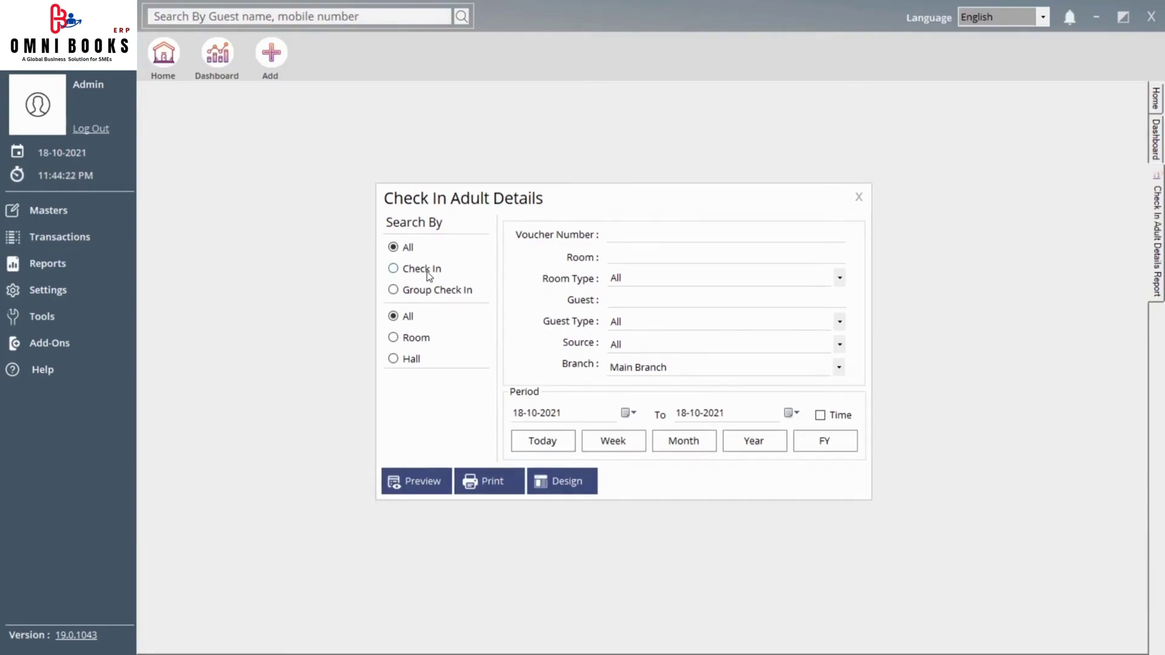
left_click(427, 271)
left_click(614, 237)
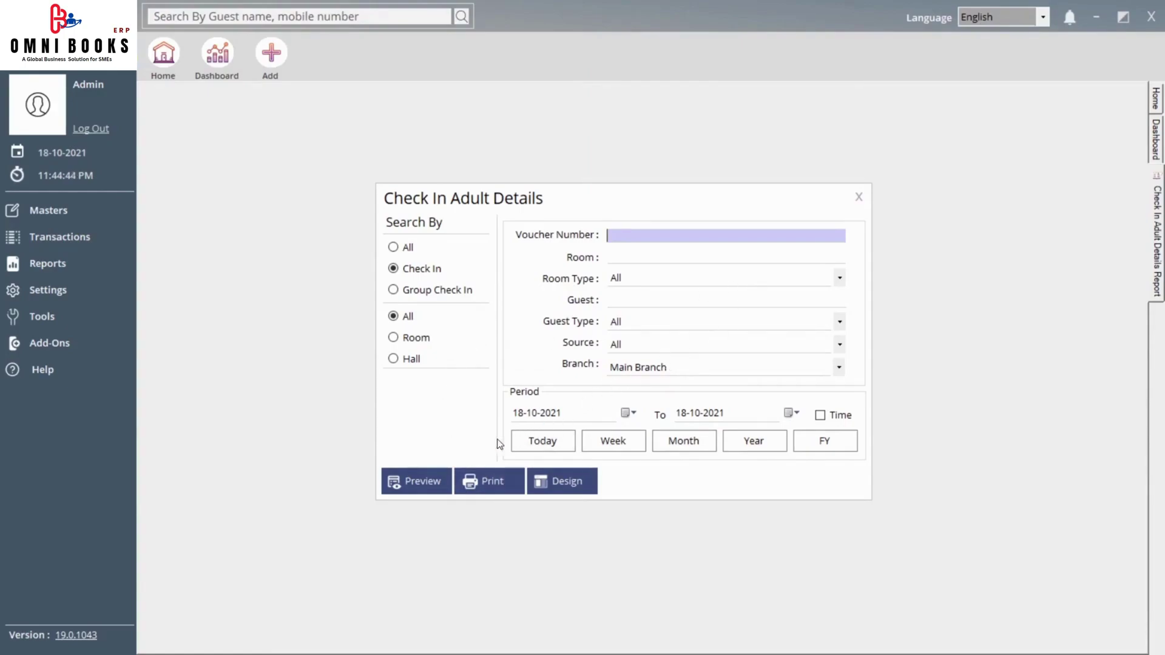
left_click(861, 197)
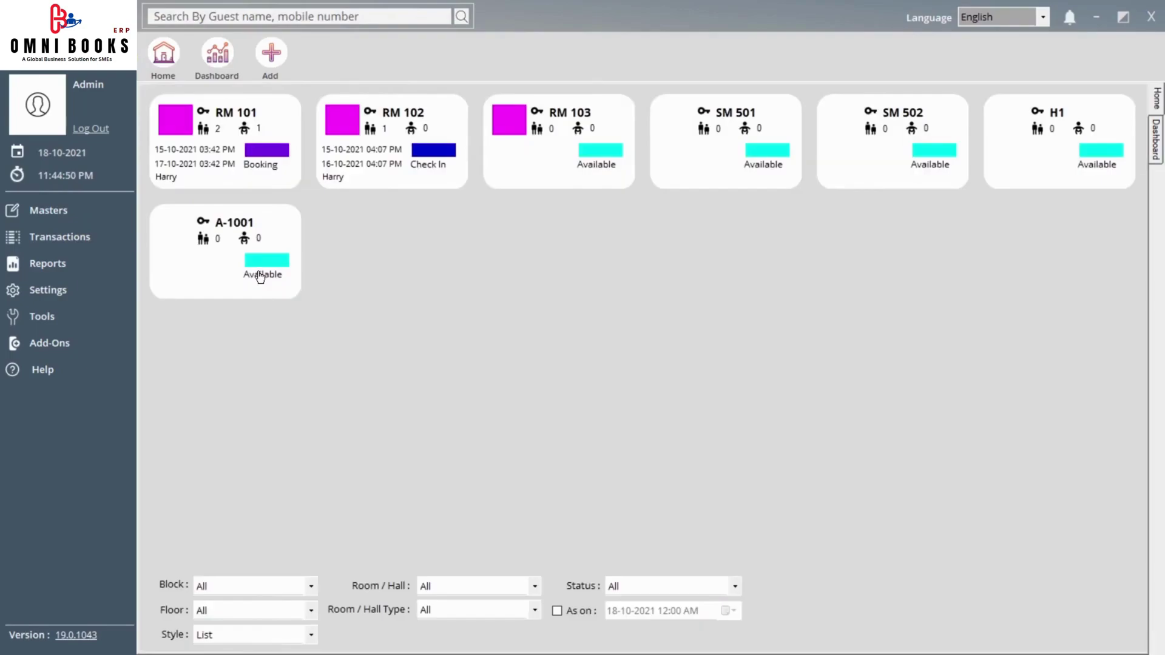
Open General Settings and choose Cash Account as the account for cash payments.
left_click(96, 272)
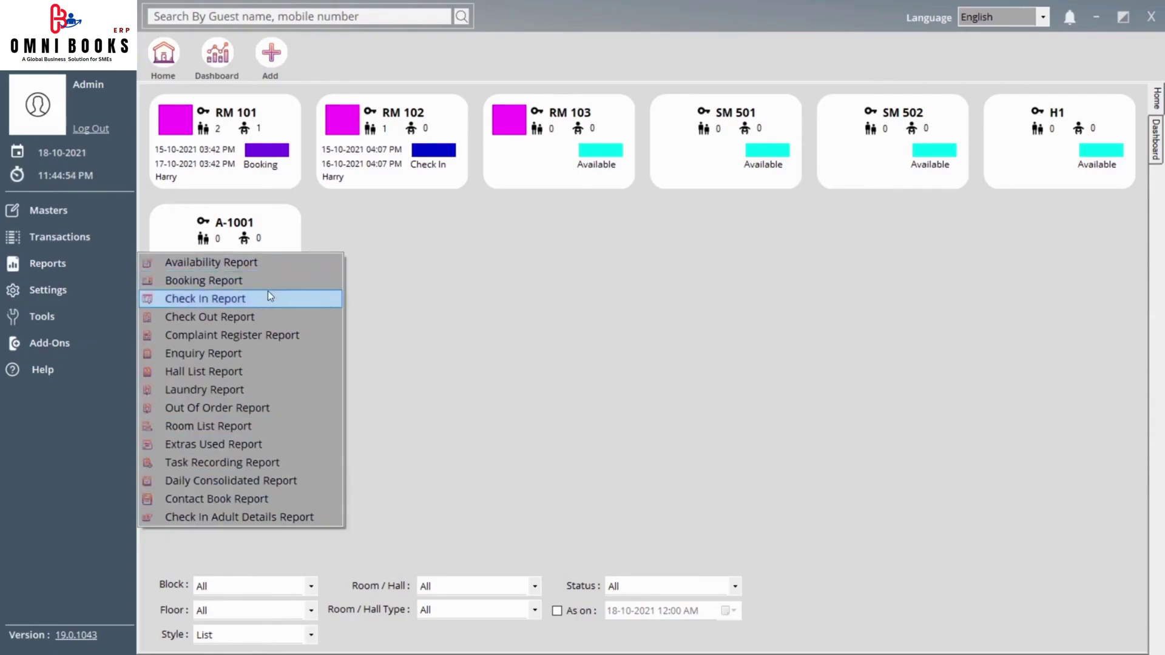
left_click(114, 292)
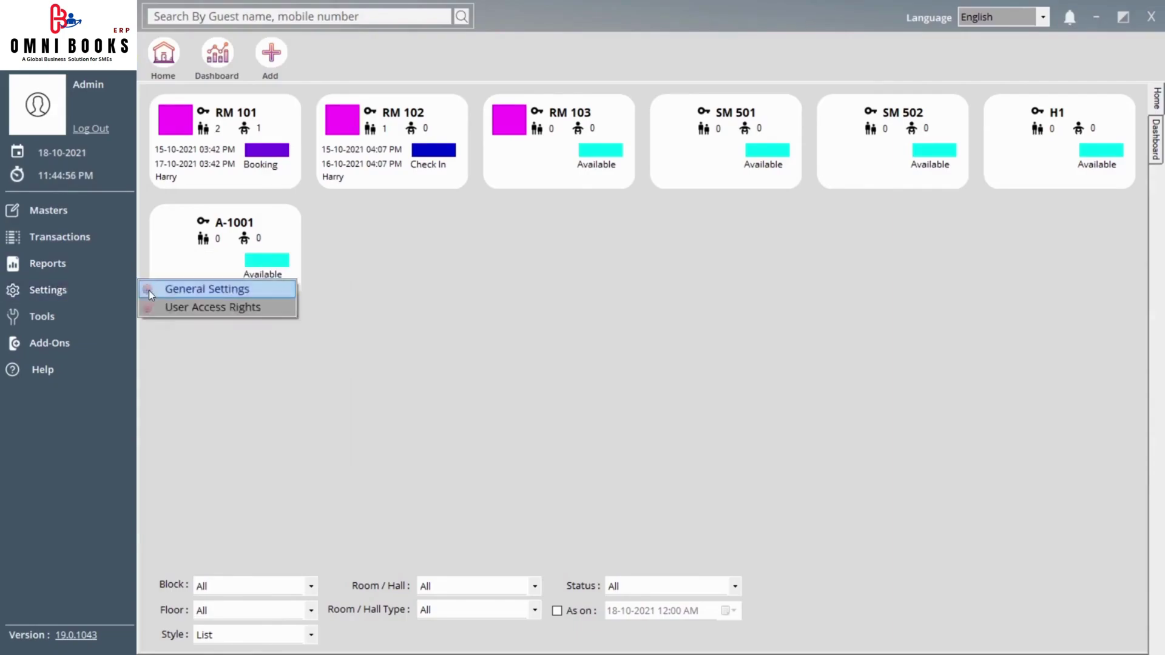
left_click(169, 293)
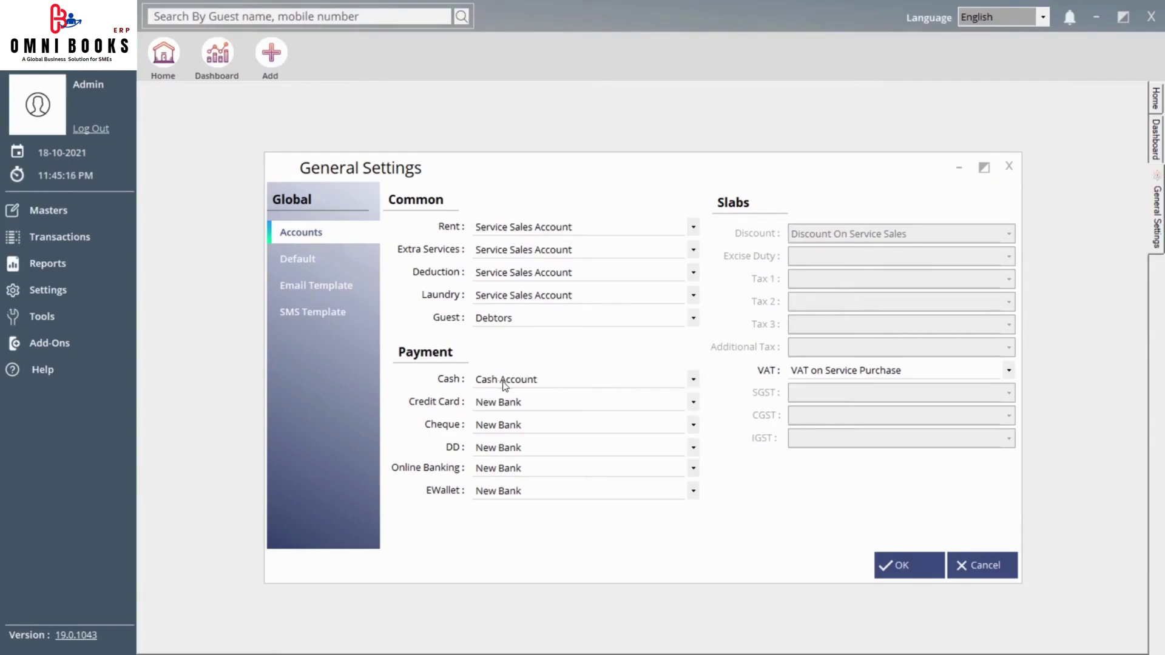
left_click(519, 387)
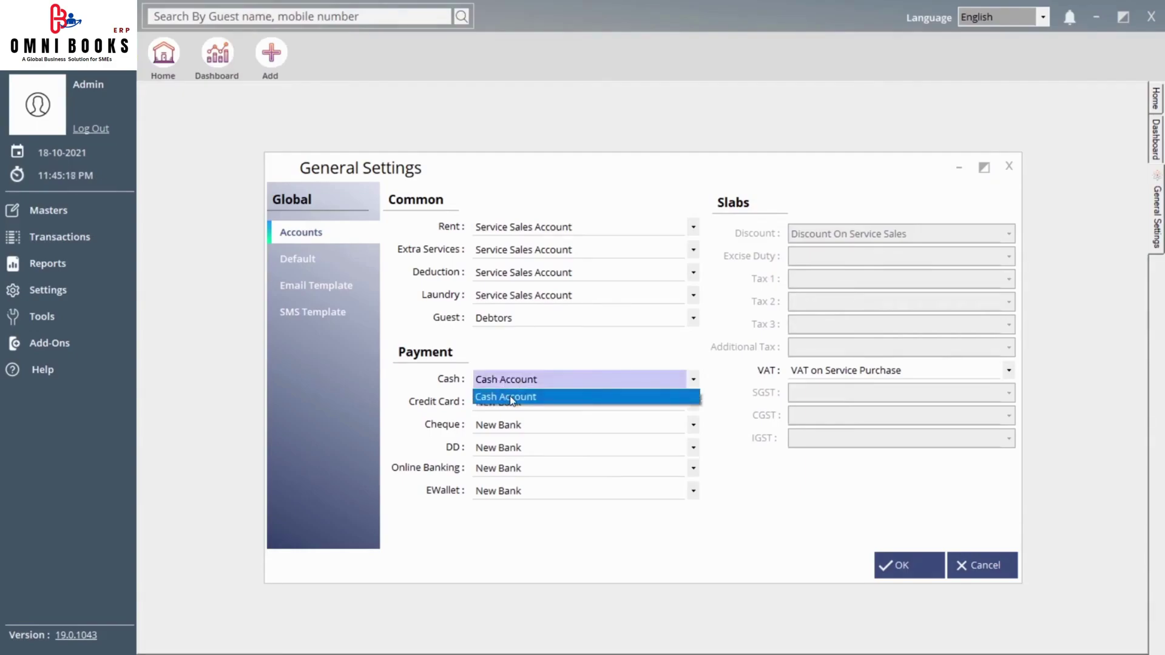
left_click(512, 398)
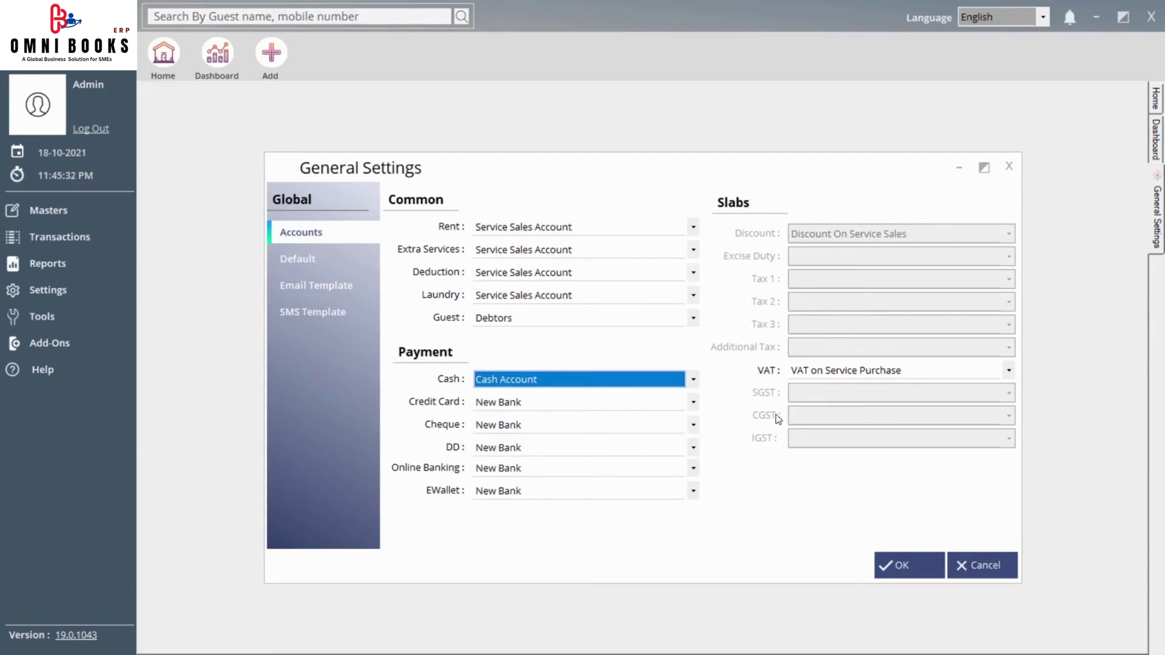
Set the flexible time to 30 minutes in the Default settings.
left_click(293, 261)
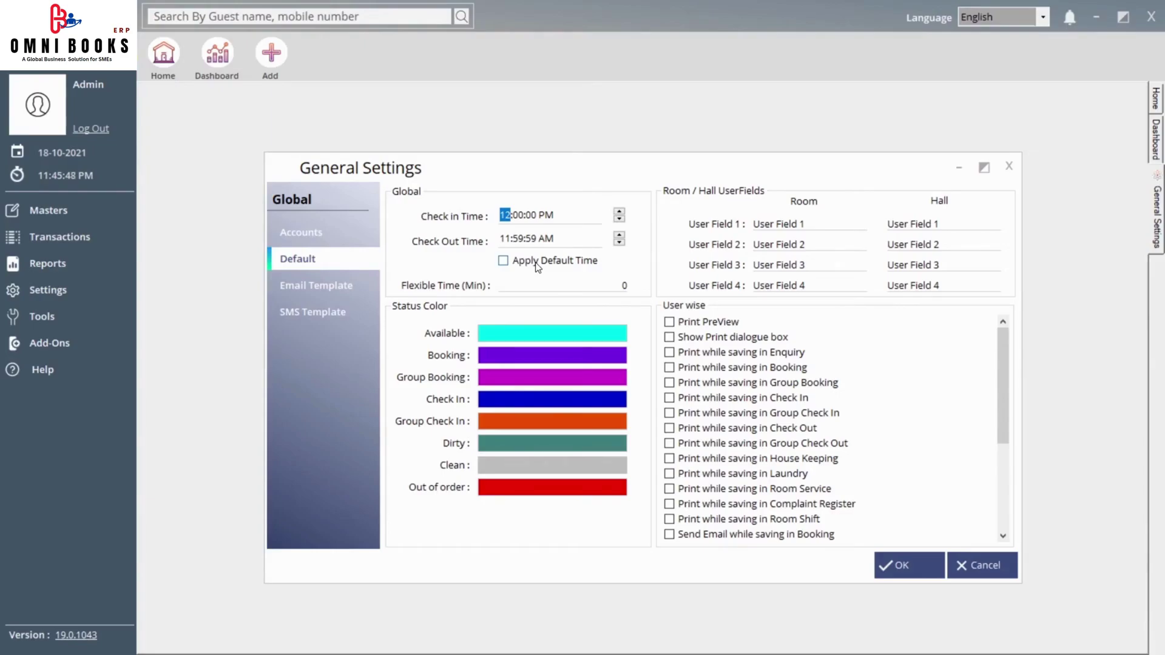
key("Tab")
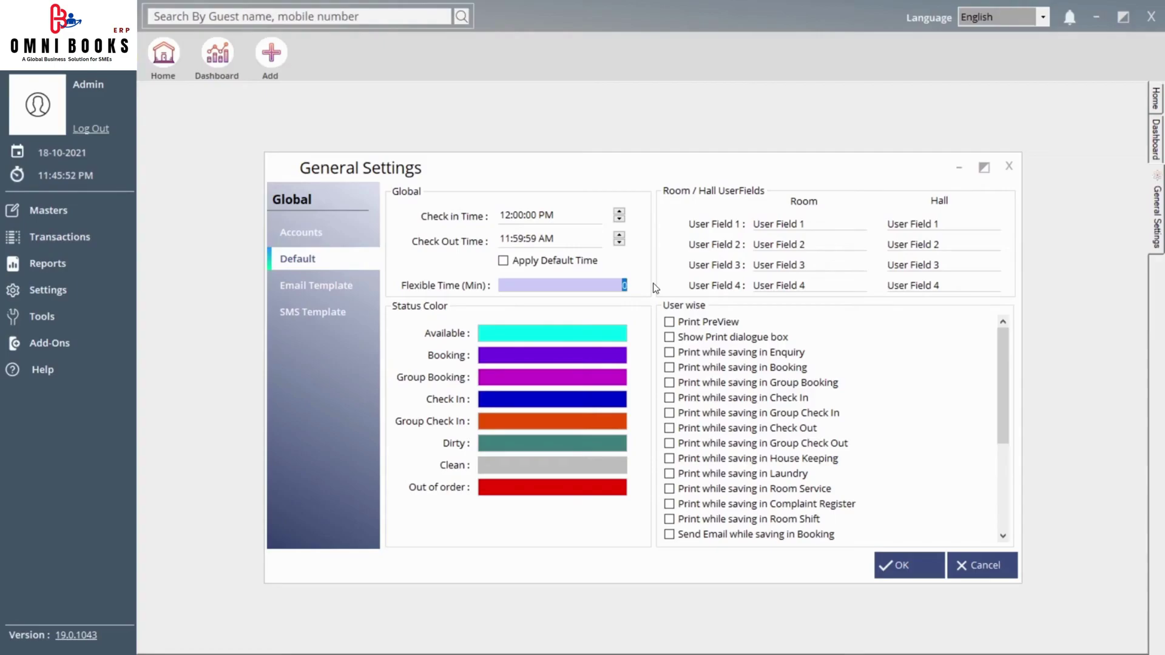
type("3")
double_click(613, 284)
Review the Available status color choices, the room and hall user fields, and the user-wise print, email and SMS options.
left_click(518, 334)
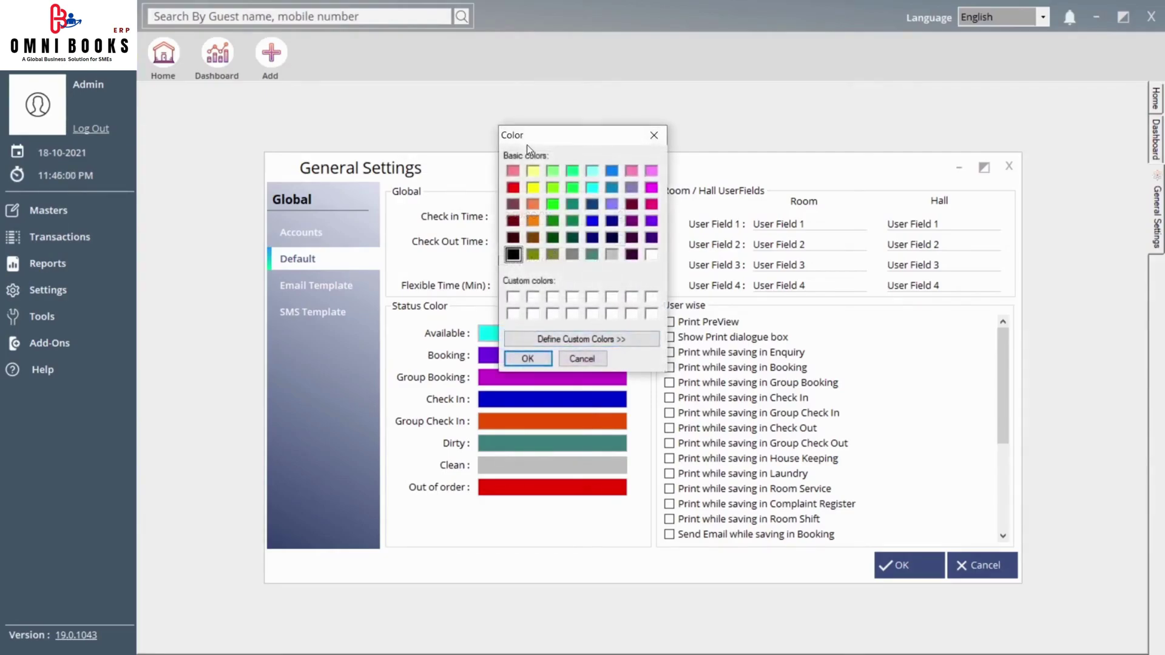
left_click(654, 136)
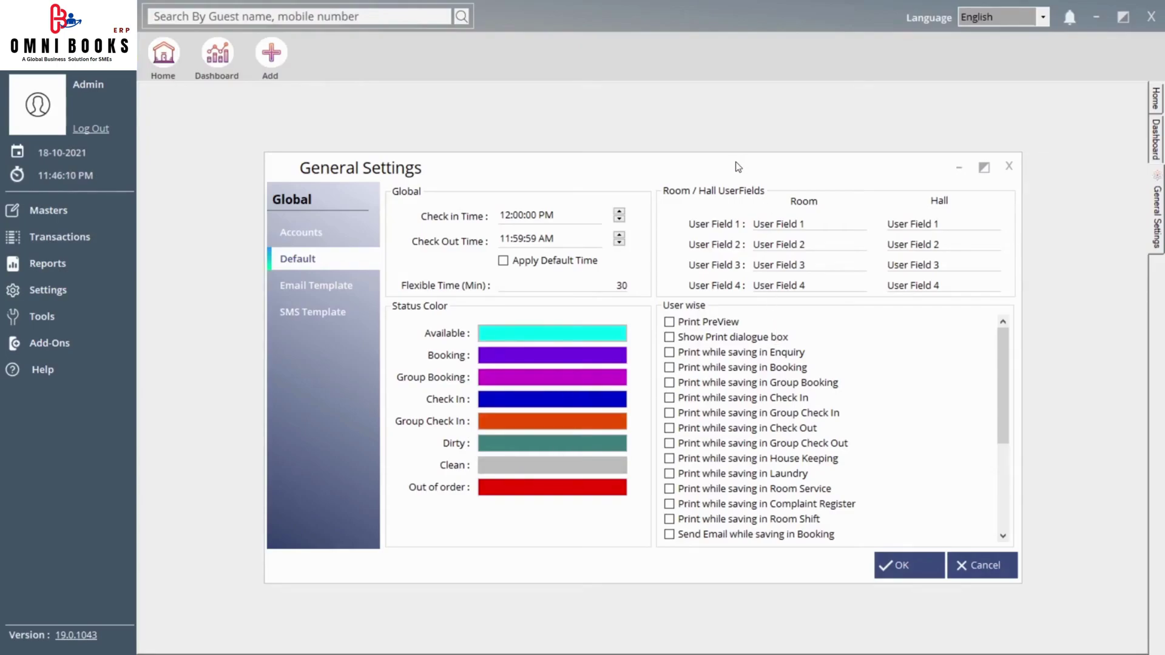
left_click(819, 221)
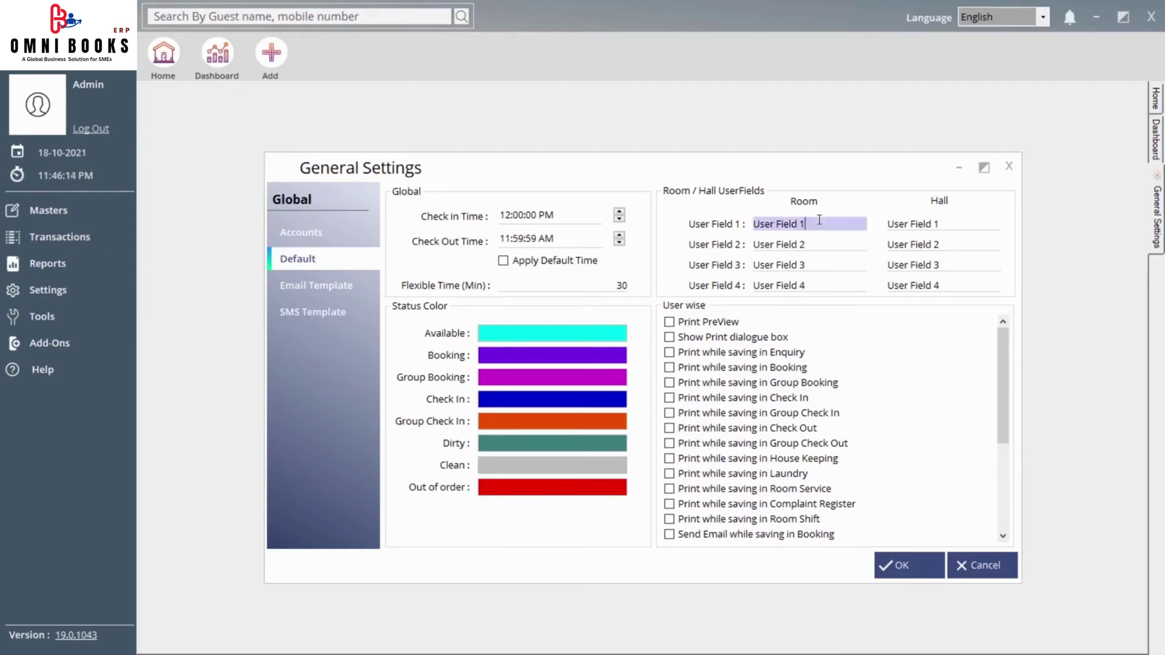
left_click(955, 223)
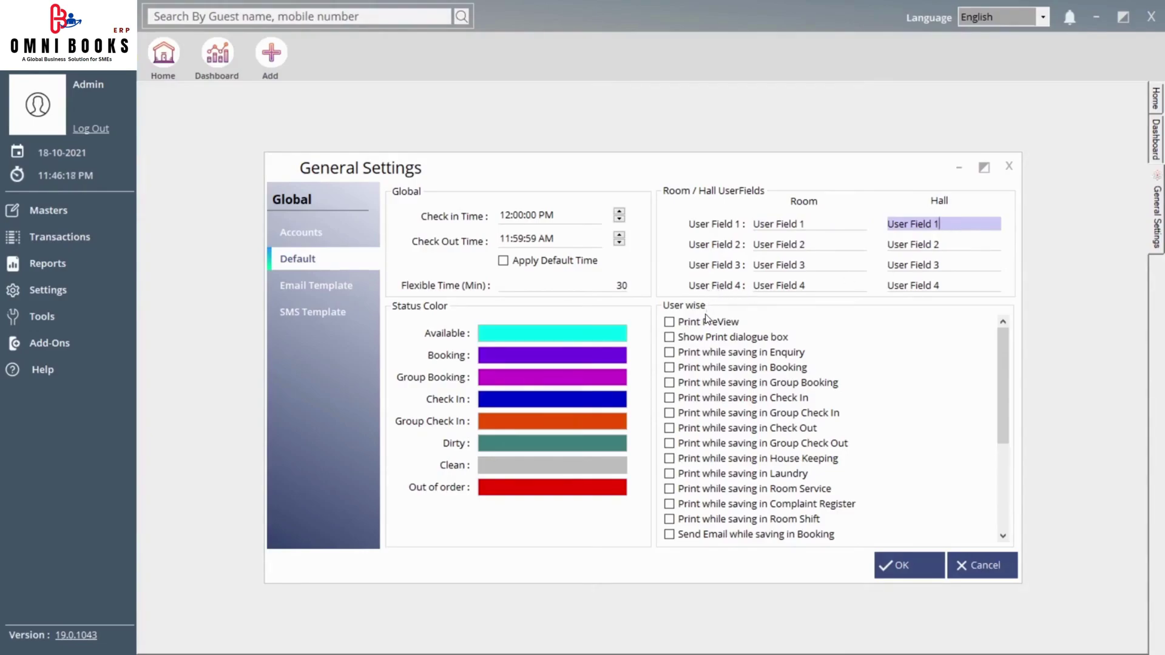
mouse_move(1005, 341)
left_mouse_down()
mouse_move(998, 433)
mouse_move(990, 346)
left_mouse_up()
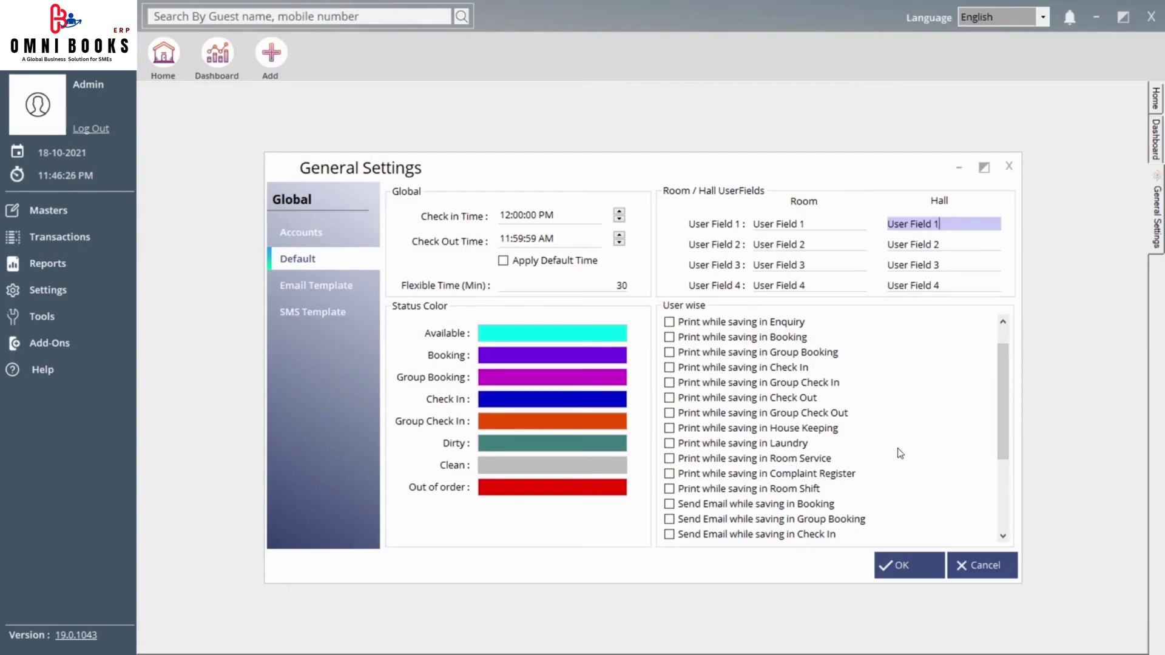
left_click_drag(1000, 378, 1003, 435)
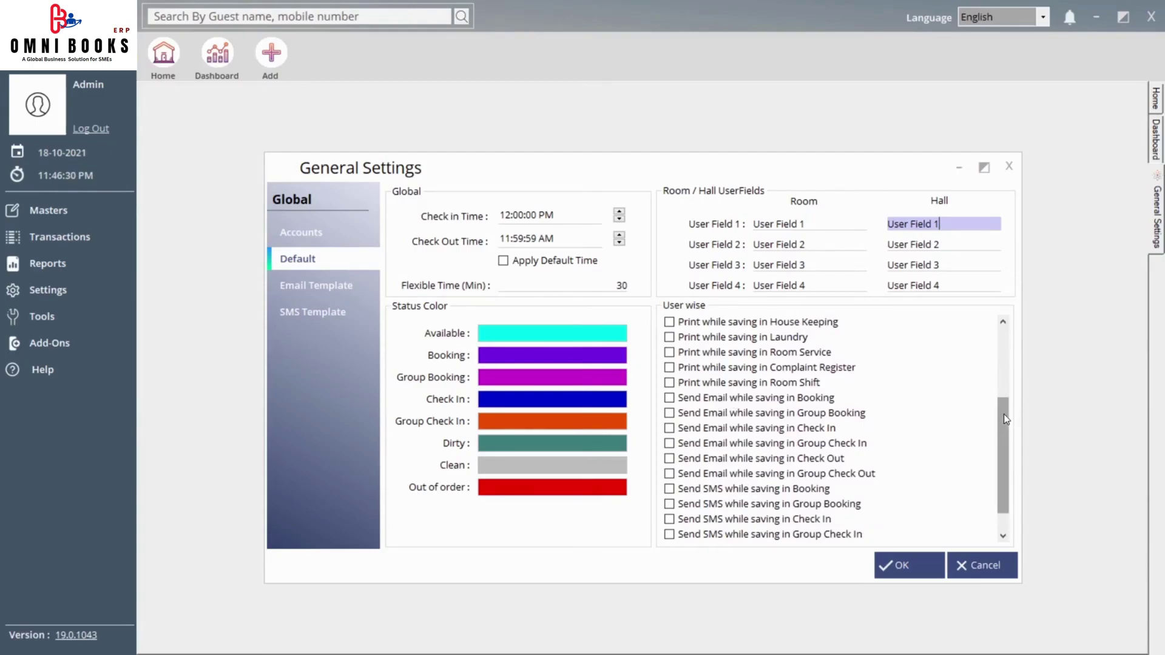
left_click_drag(1004, 413, 1003, 435)
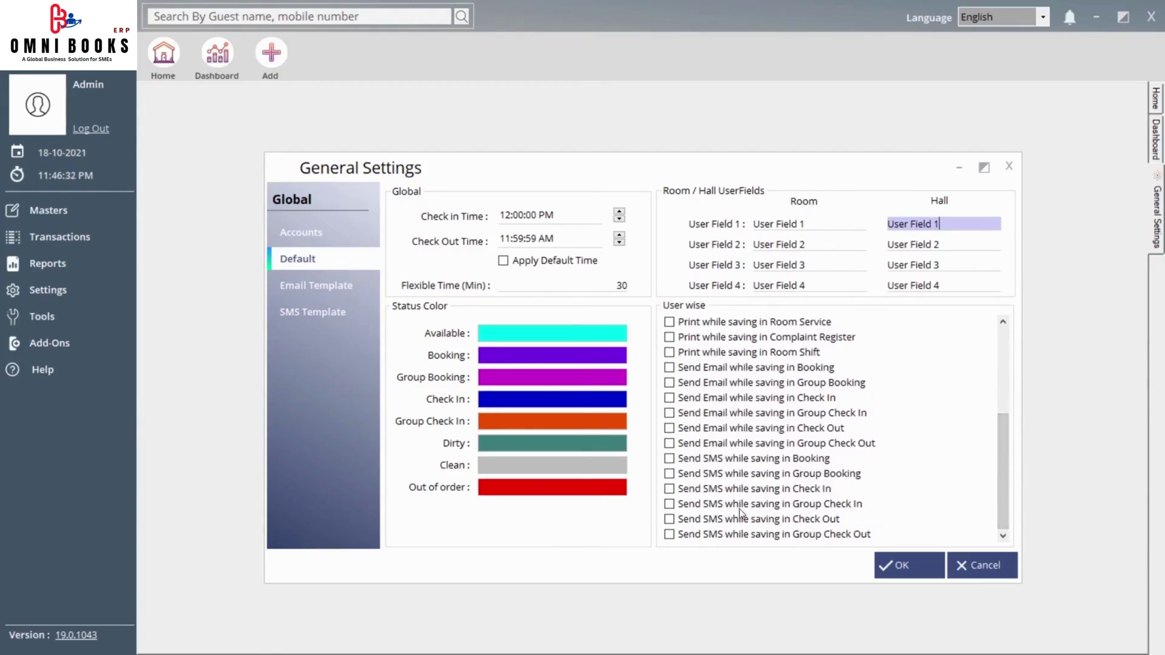
left_click_drag(1004, 451, 1004, 366)
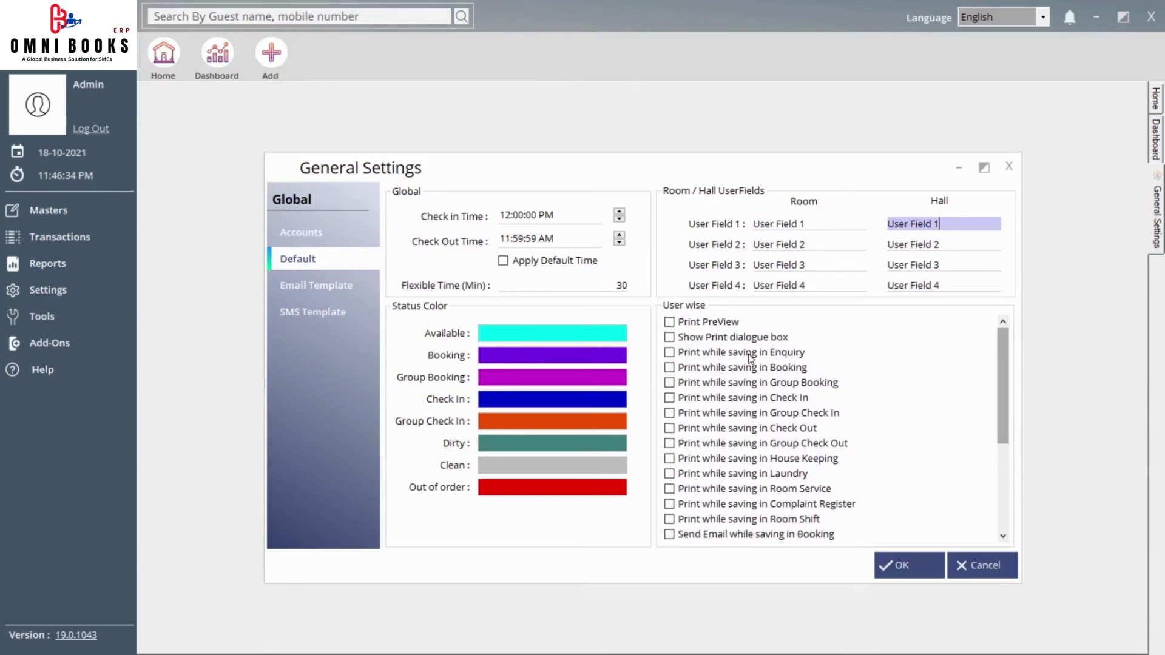
left_click(328, 287)
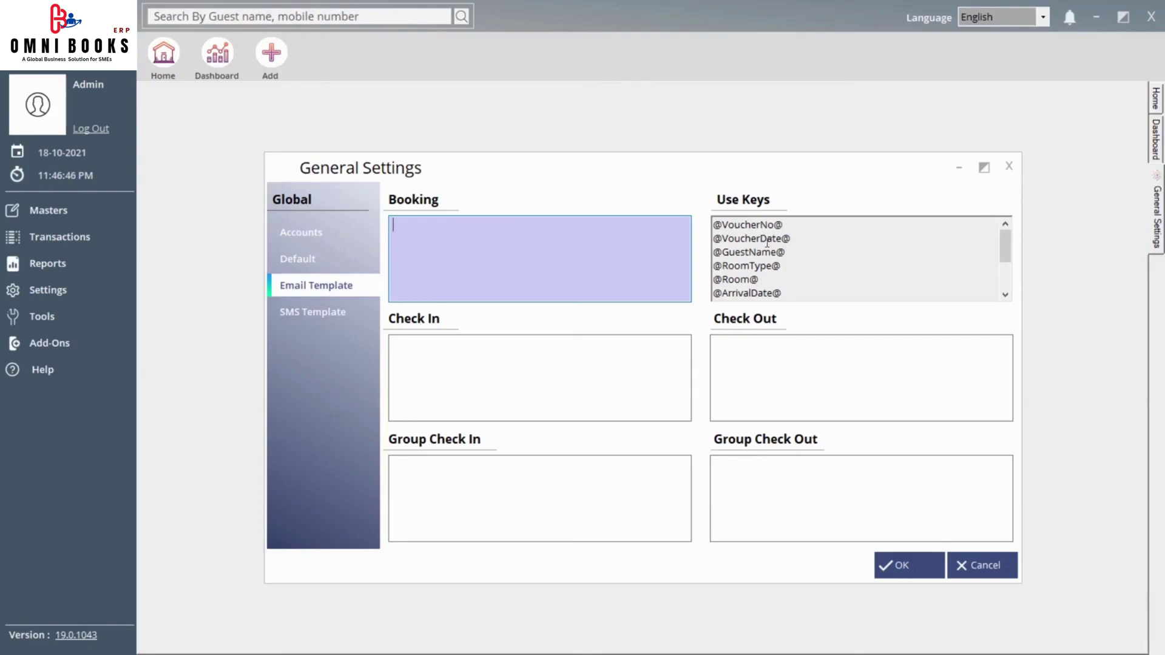
left_click(751, 225)
left_click_drag(794, 222, 675, 228)
left_click_drag(572, 249, 570, 249)
type("has been c")
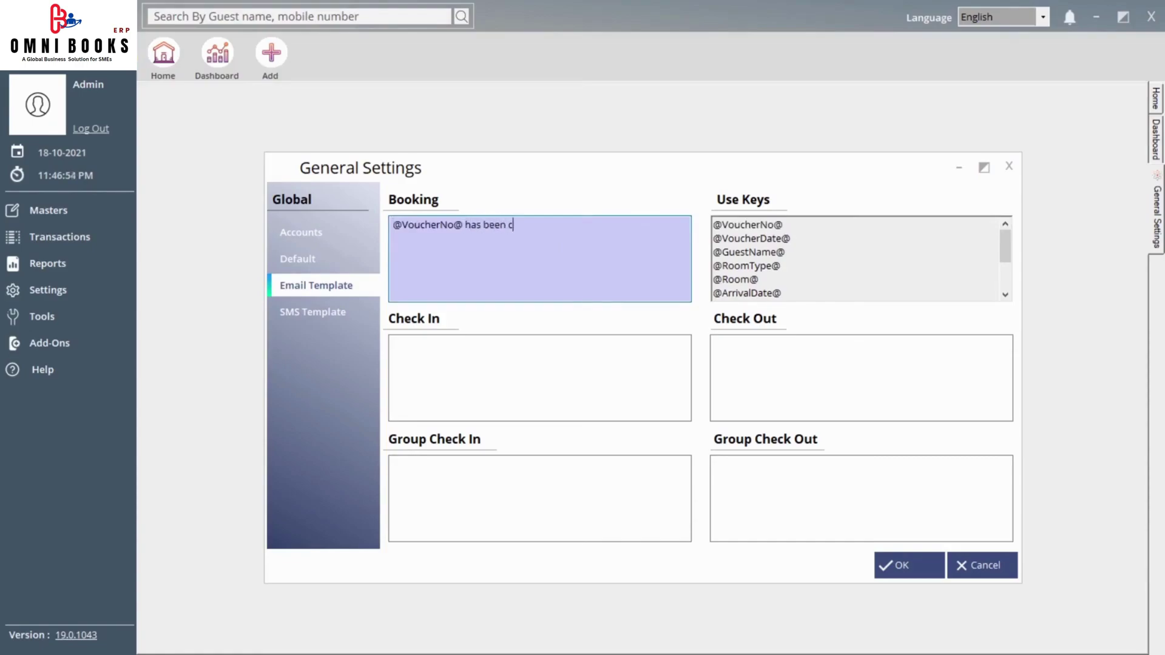
type("reated. THank")
key("BackSpace")
key("BackSpace")
key("BackSpace")
type("hank you for ")
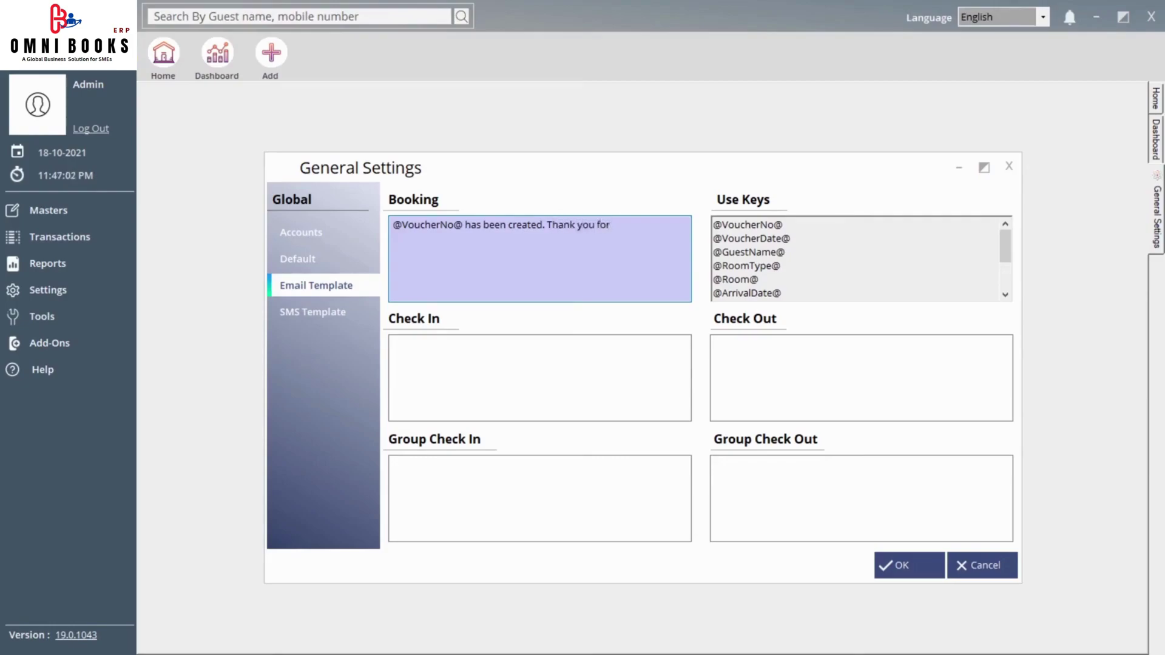
type("booking.")
Review the available email template keys and the Check In, Group Check In, Check Out and Group Check Out template boxes.
scroll(1008, 243, "down", 2)
scroll(1005, 225, "up", 2)
scroll(1003, 222, "down", 1)
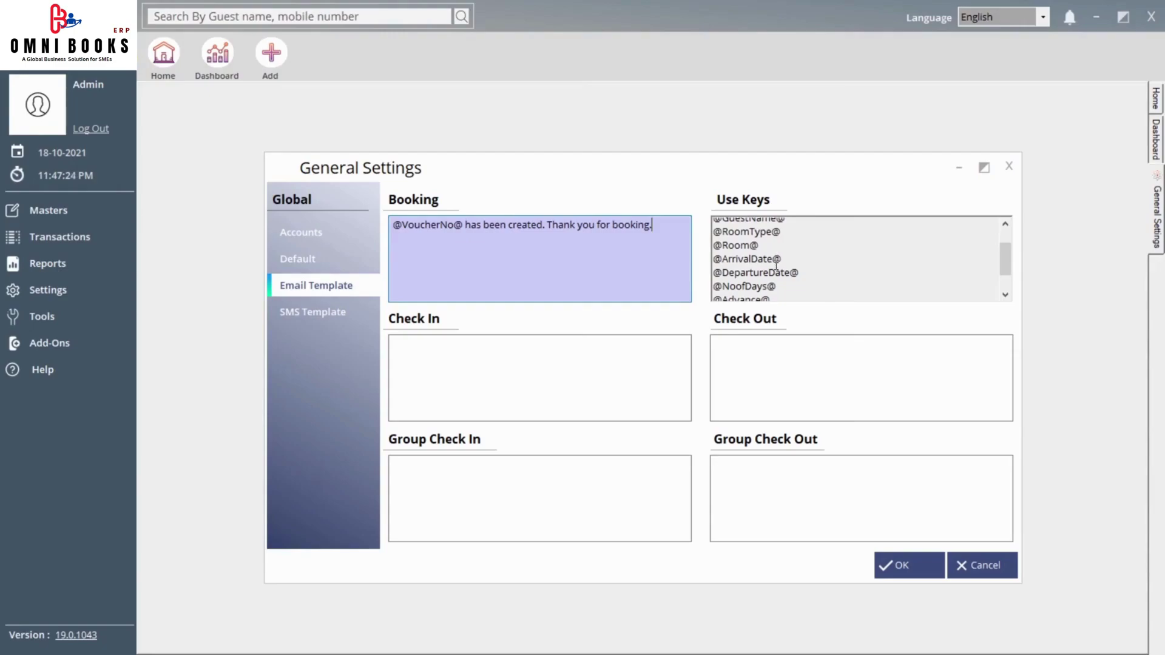
left_click(461, 371)
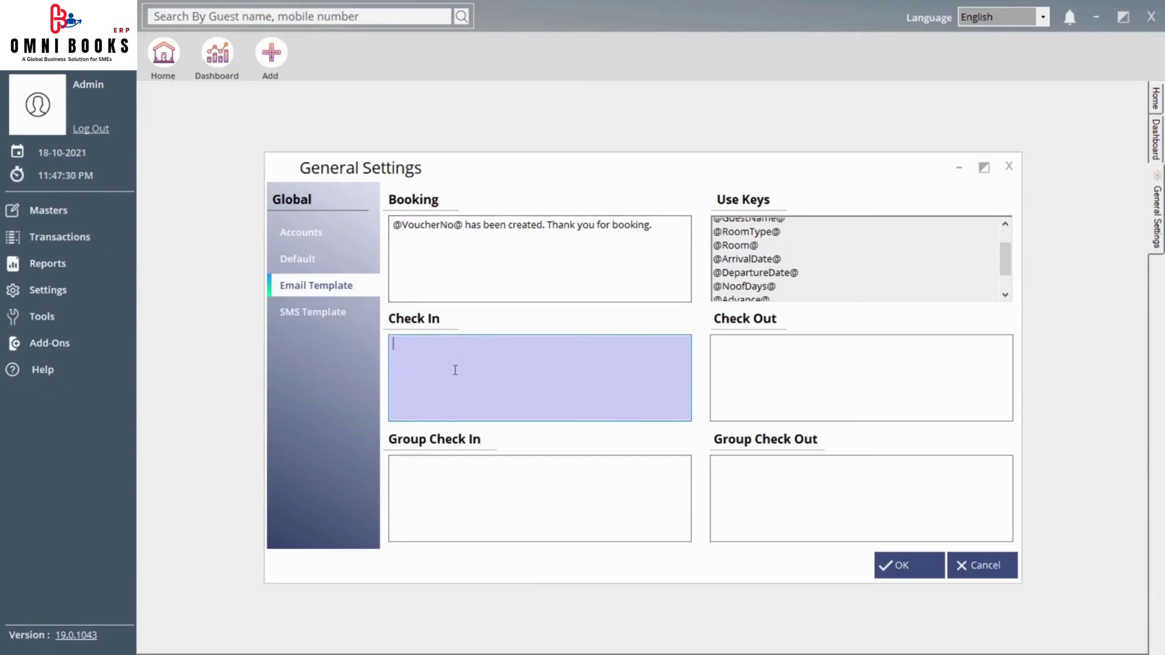
left_click(478, 488)
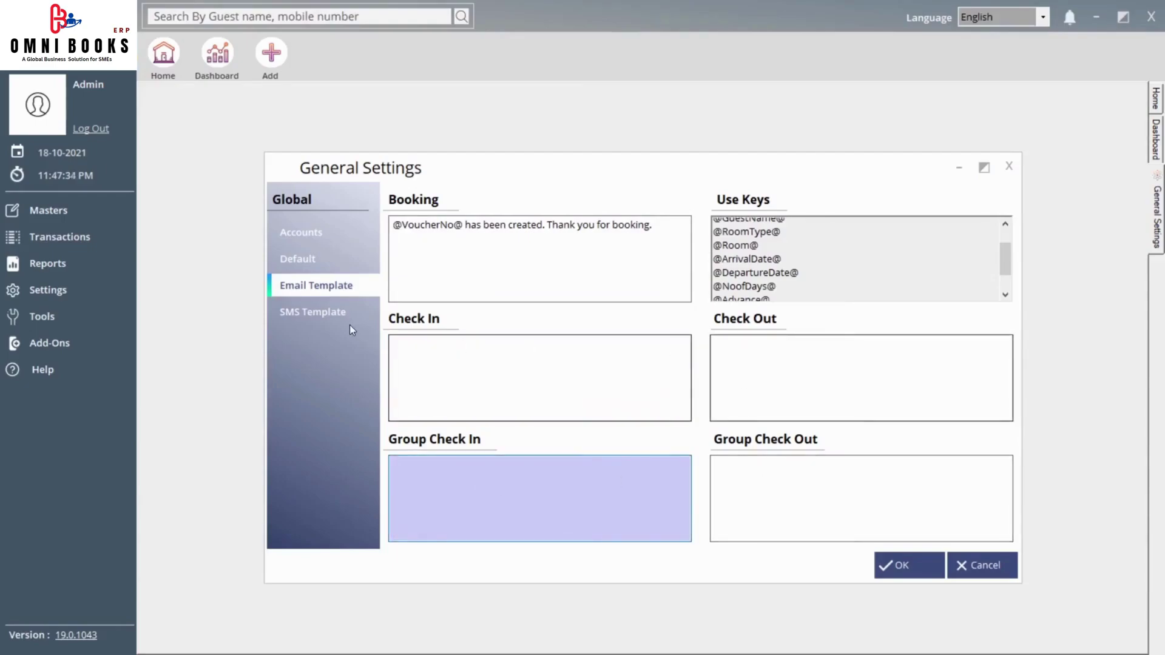
left_click(838, 350)
left_click(771, 476)
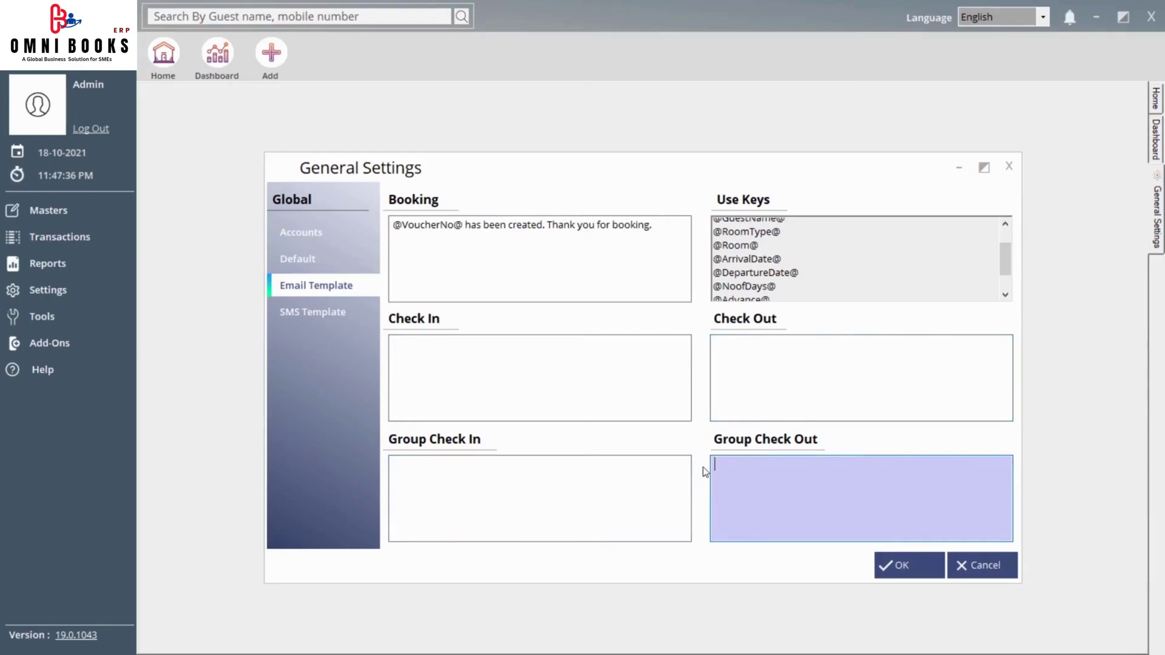
View the SMS Template settings and save the General Settings.
left_click(323, 318)
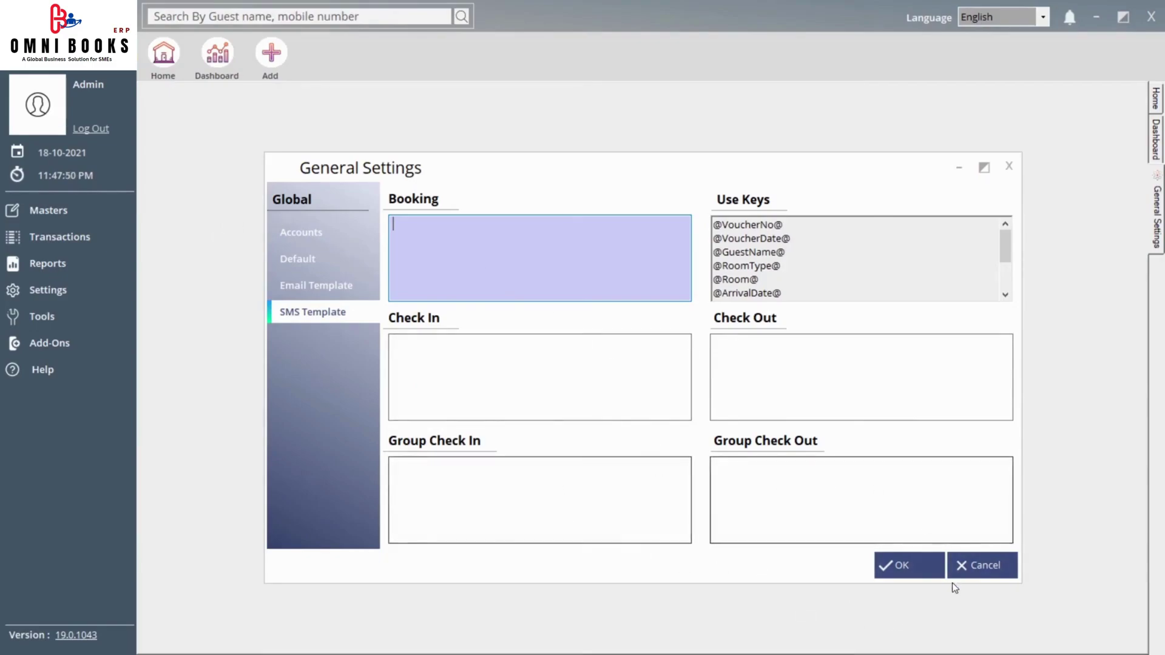
left_click(914, 573)
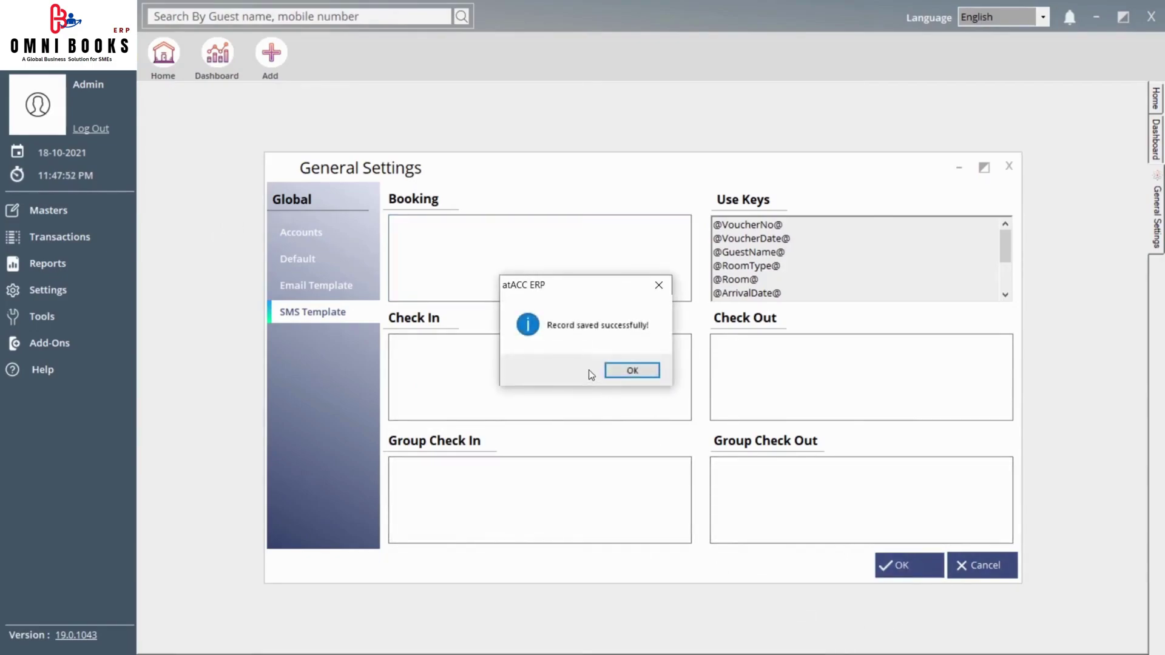
left_click(633, 371)
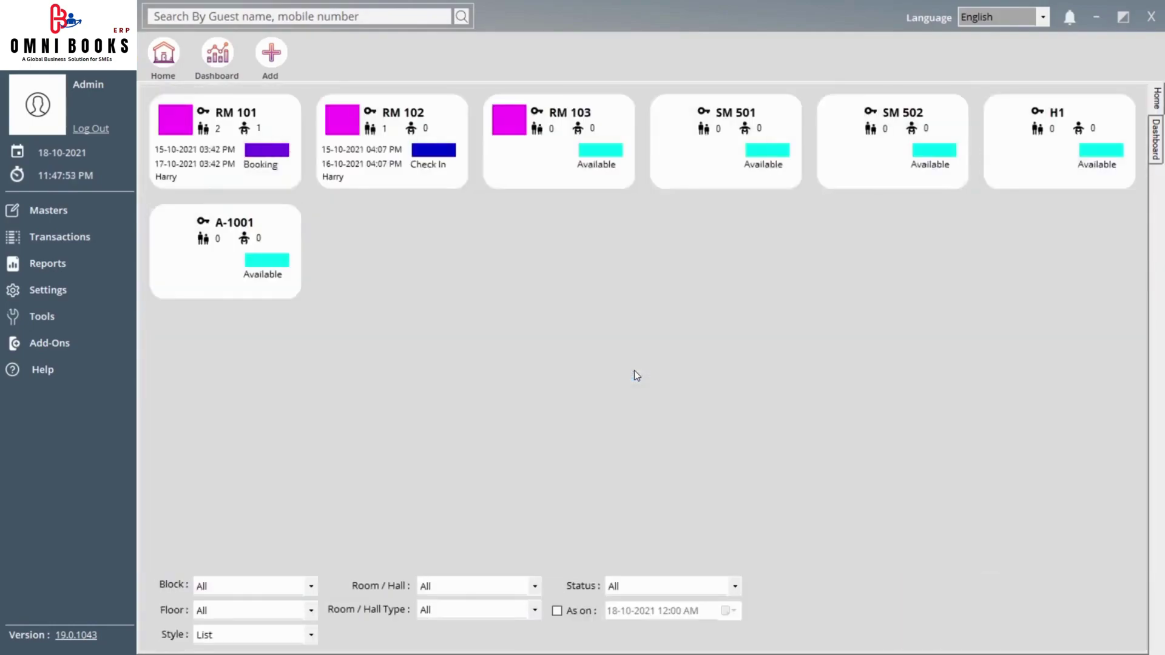
Reopen General Settings on the Accounts page and close the form.
left_click(99, 298)
left_click(218, 289)
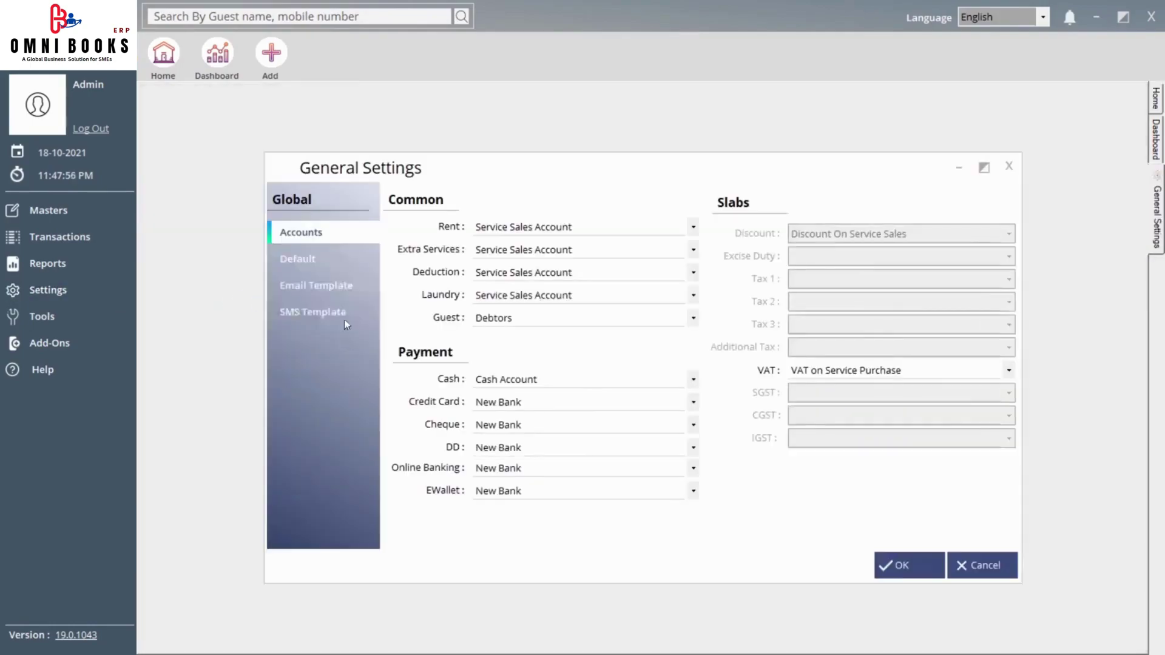
left_click(1010, 168)
Open User Access Rights, review the Login User and House keeping Status fields, and close the form.
left_click(72, 290)
left_click(219, 309)
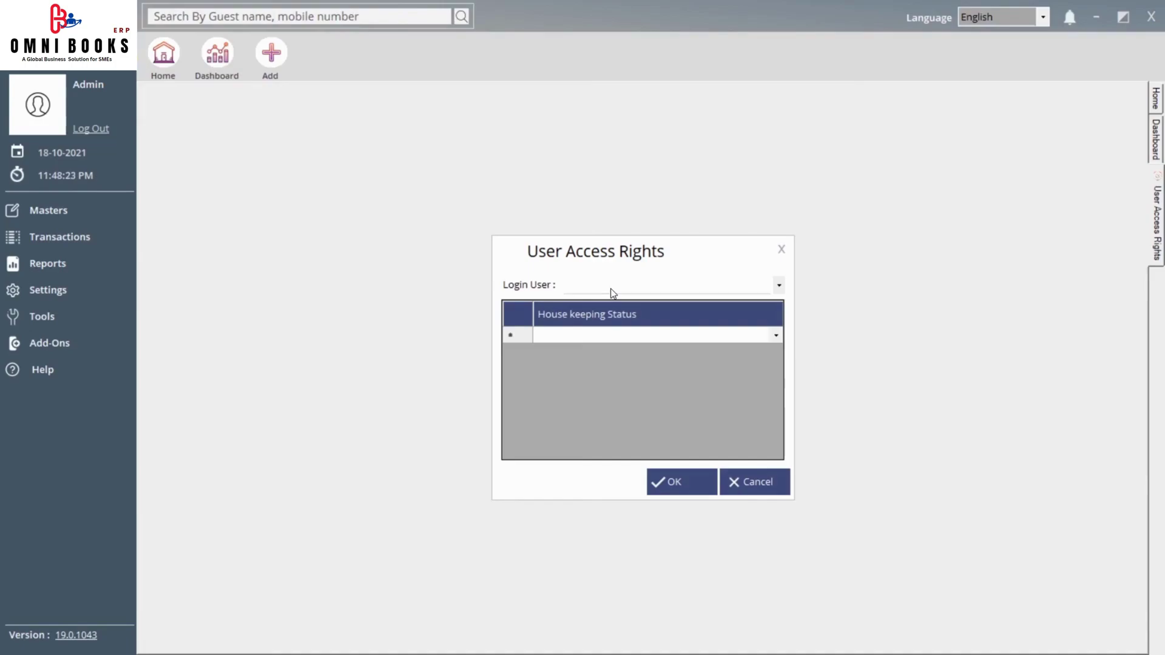
left_click(781, 249)
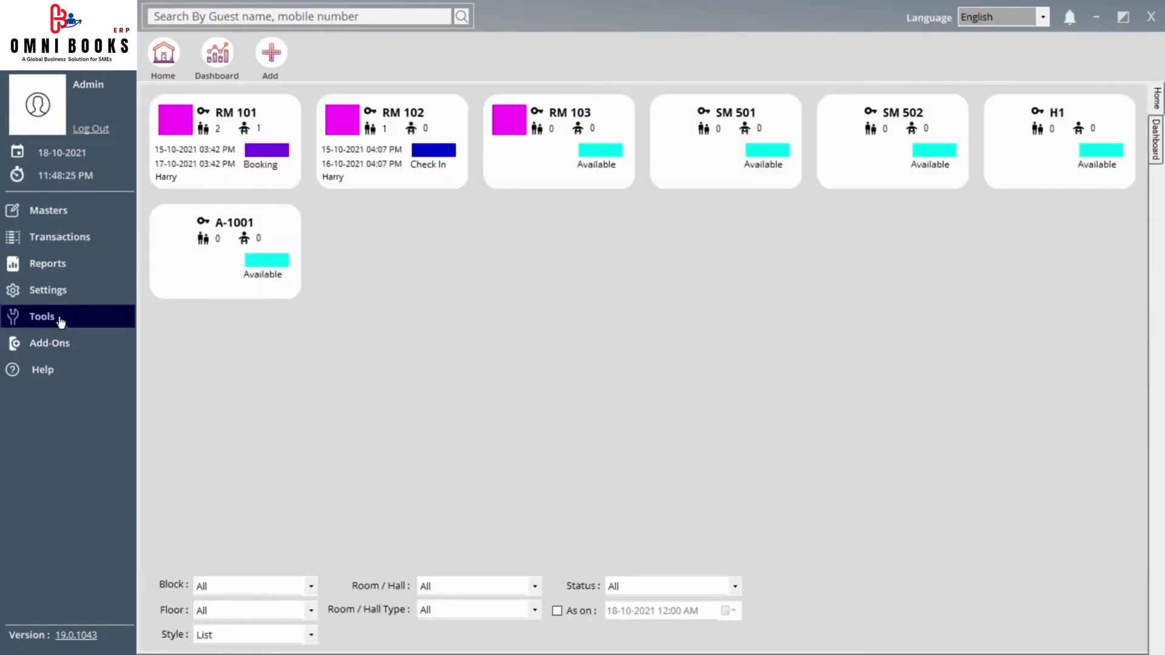
Open the Contact Book, review its contact entry fields, and close the form.
mouse_move(83, 324)
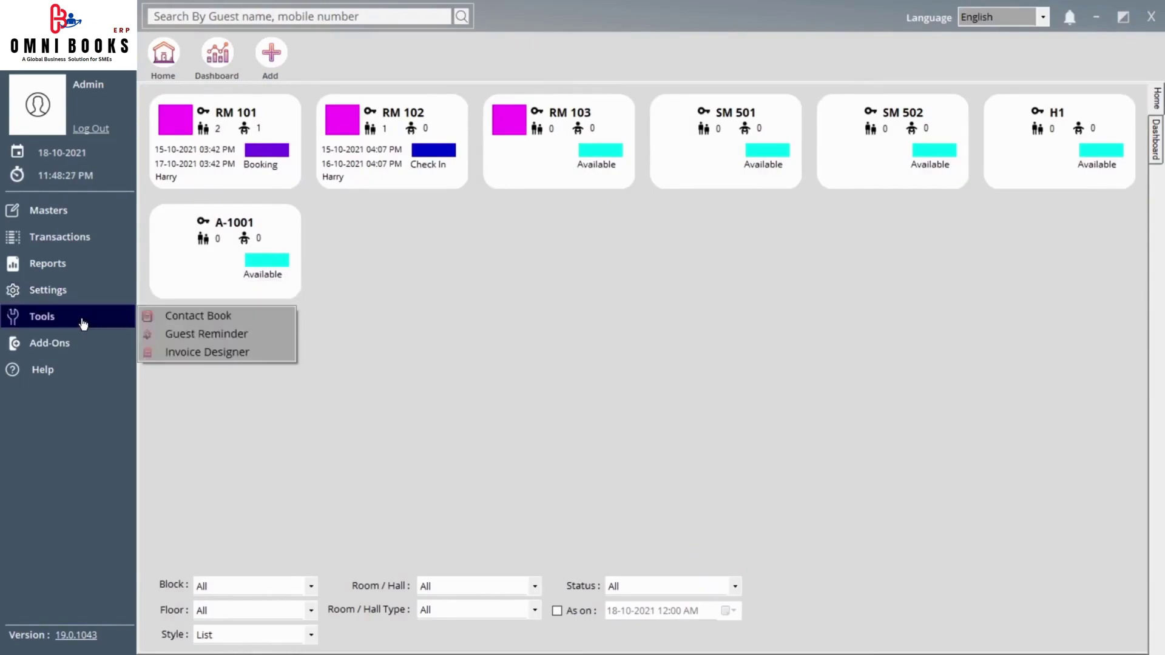
left_click(175, 318)
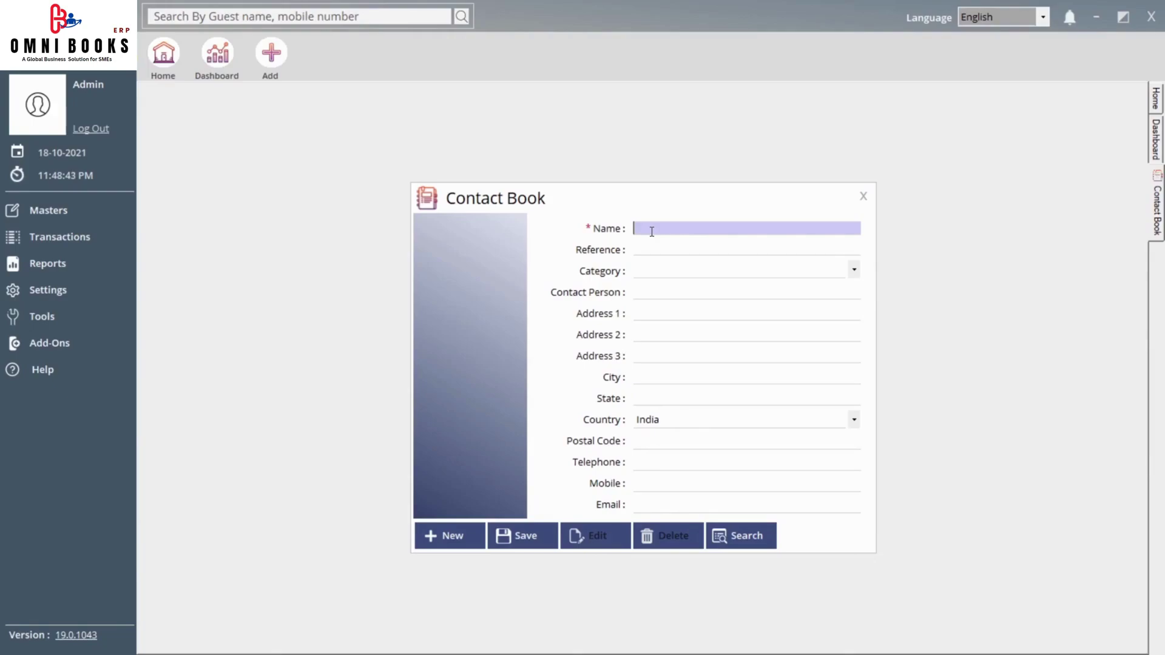
left_click(863, 196)
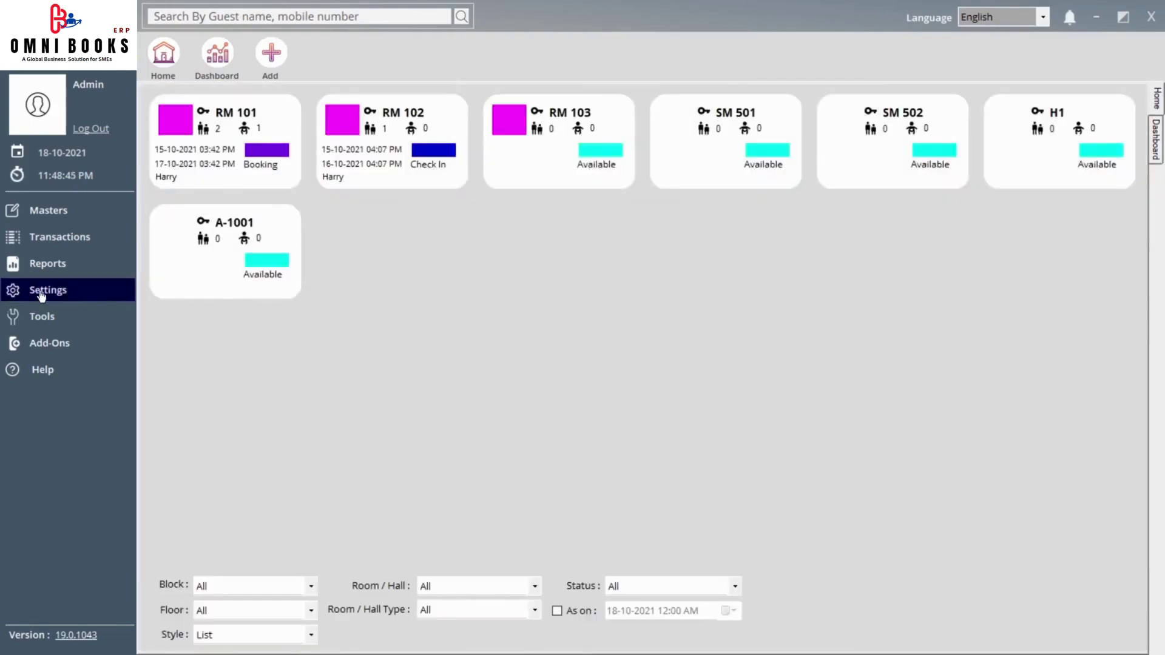
Open Guest Reminder, review the Guest, Reminder Date and Message fields, and close the form.
left_click(63, 319)
left_click(215, 335)
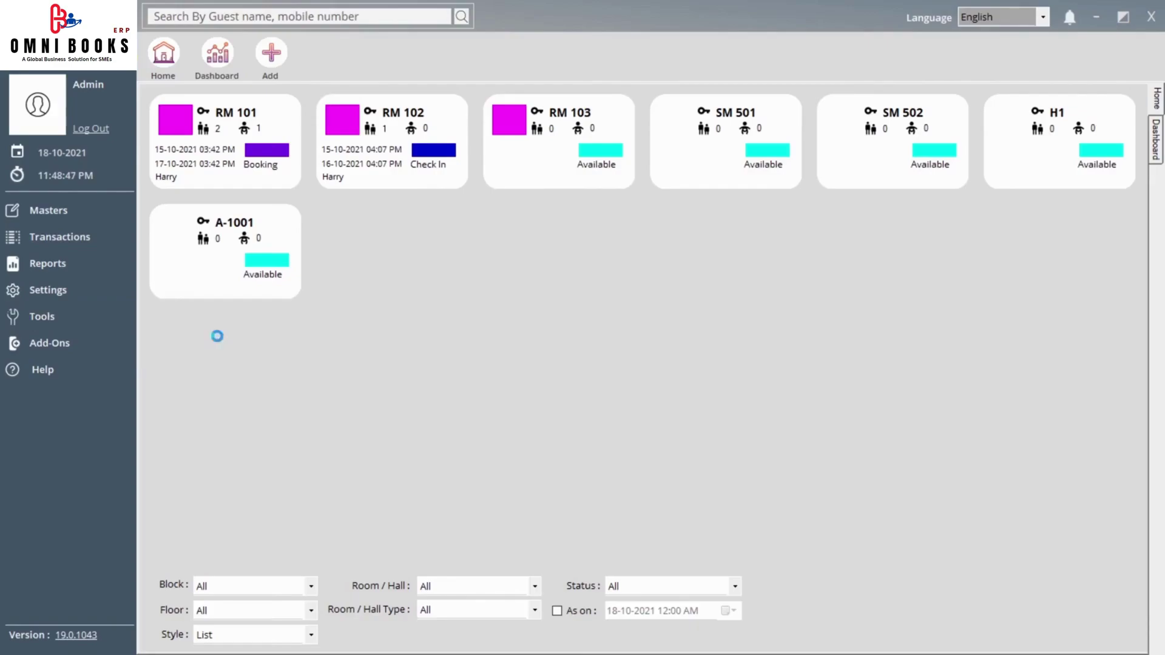
left_click(613, 301)
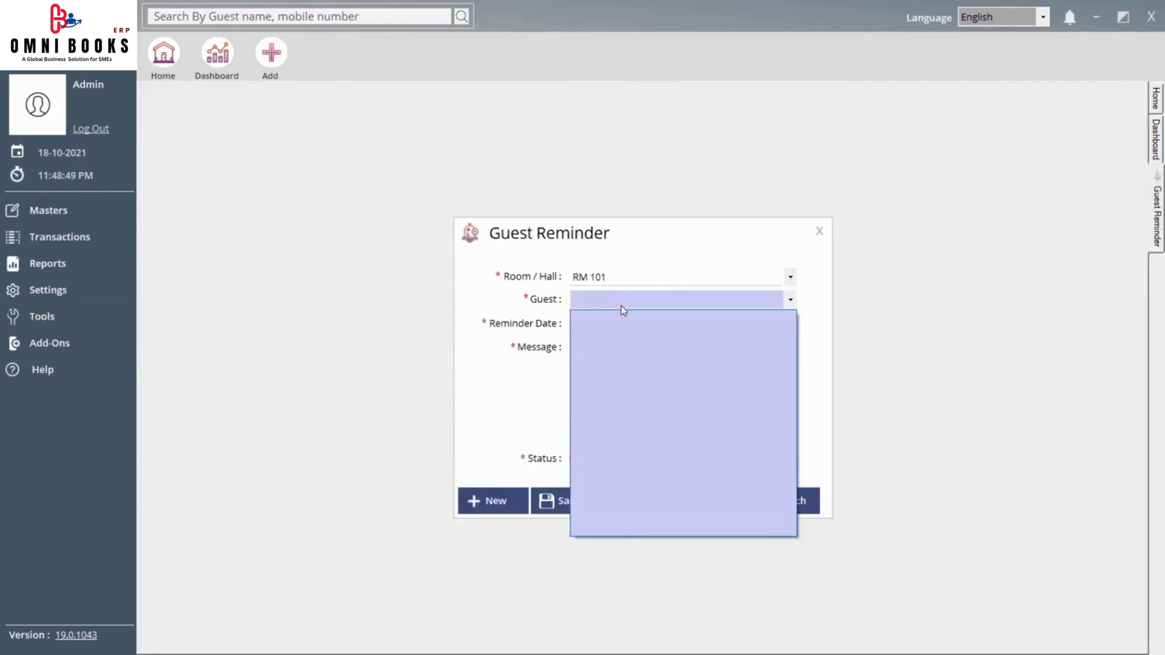
left_click(623, 301)
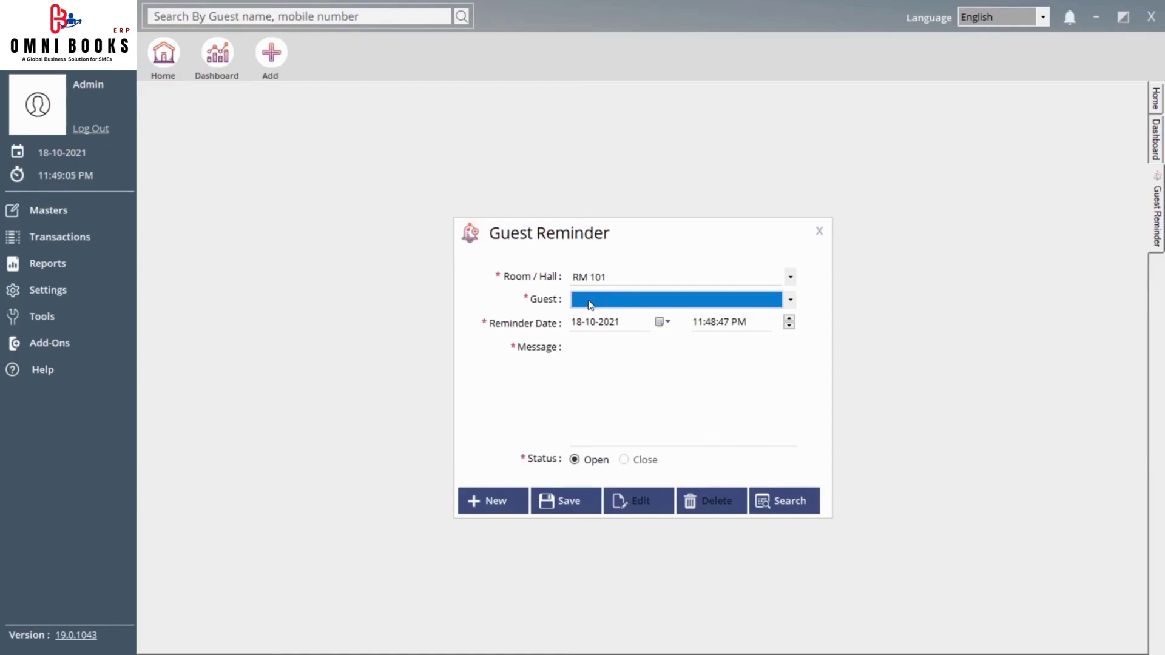
left_click(610, 309)
left_click(610, 307)
left_click(611, 362)
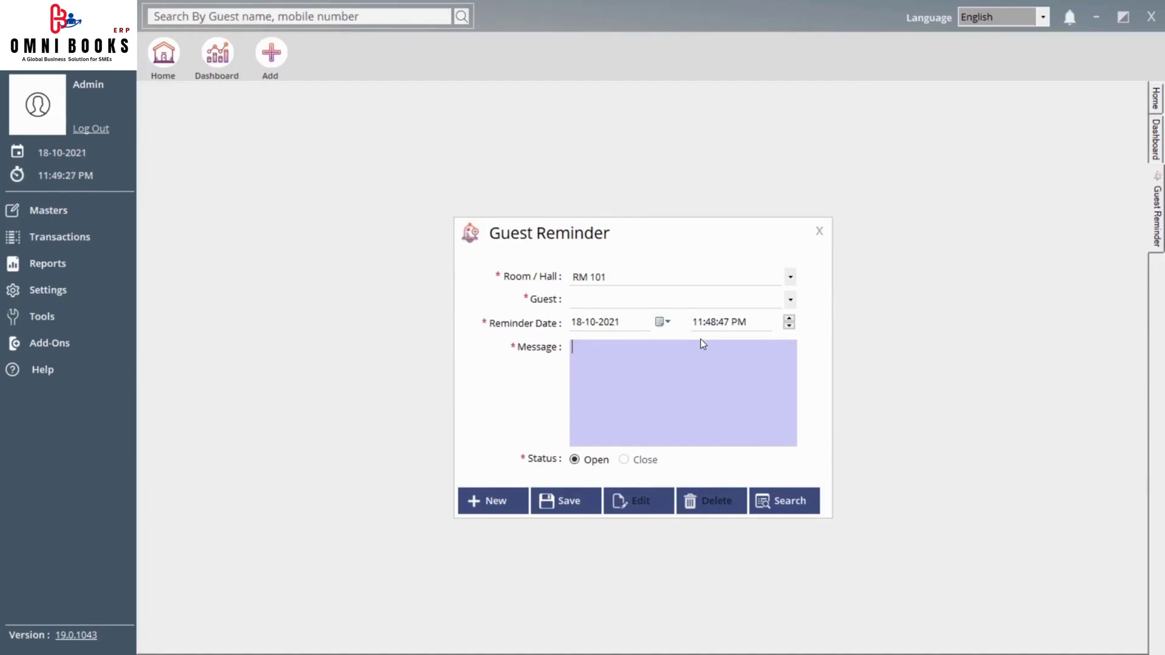
left_click(818, 237)
Open the Invoice Designer, view the Set Format file browser and the Hotel Check In and Hotel Check Out entries, and close it.
left_click(42, 316)
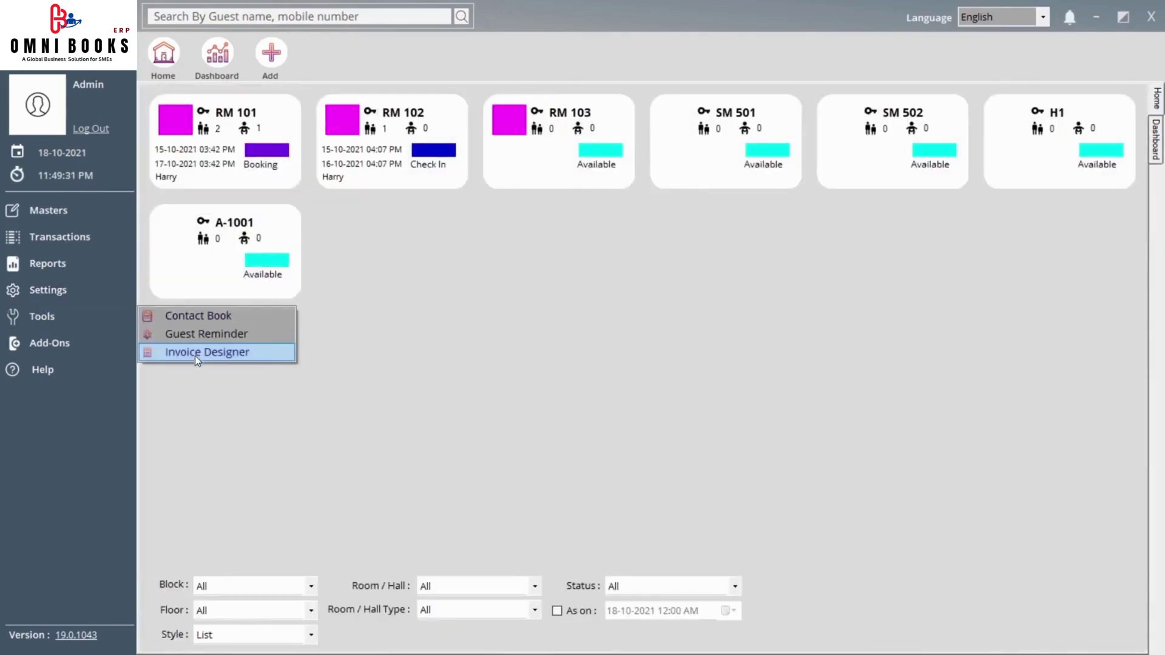
left_click(227, 353)
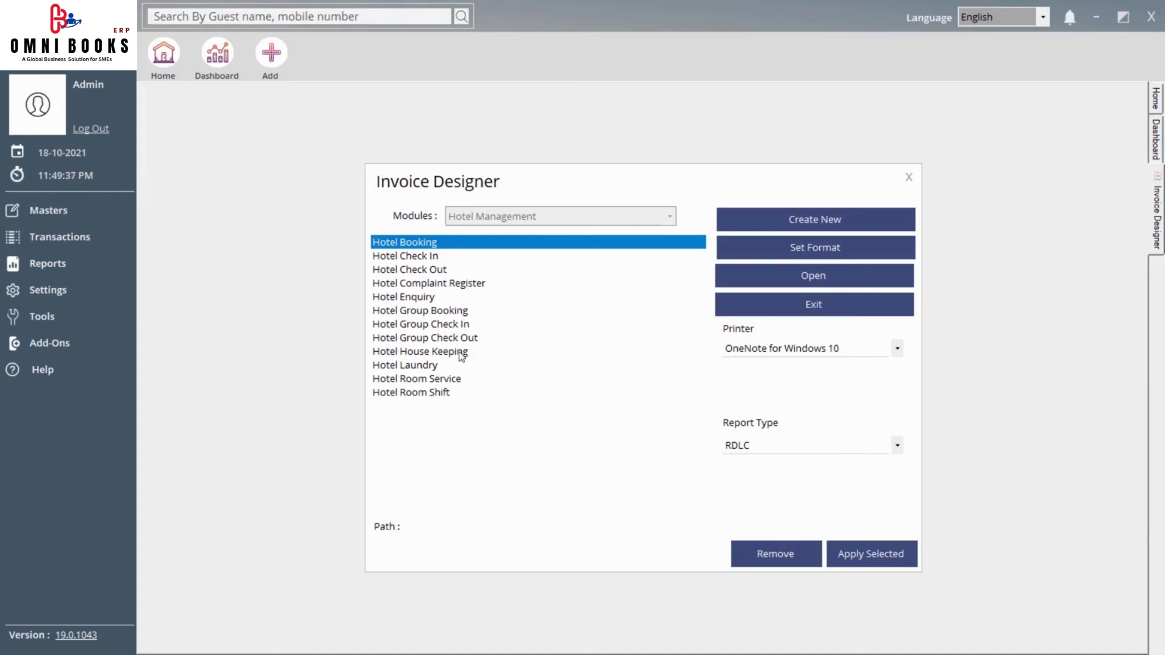
left_click(834, 248)
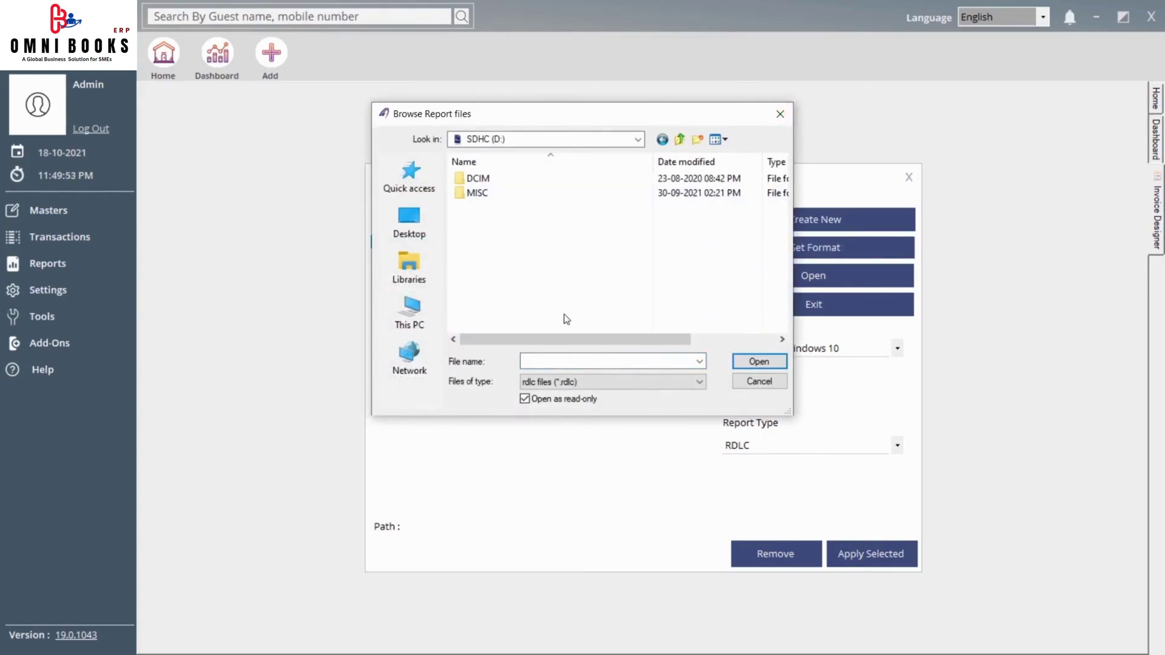
left_click(781, 114)
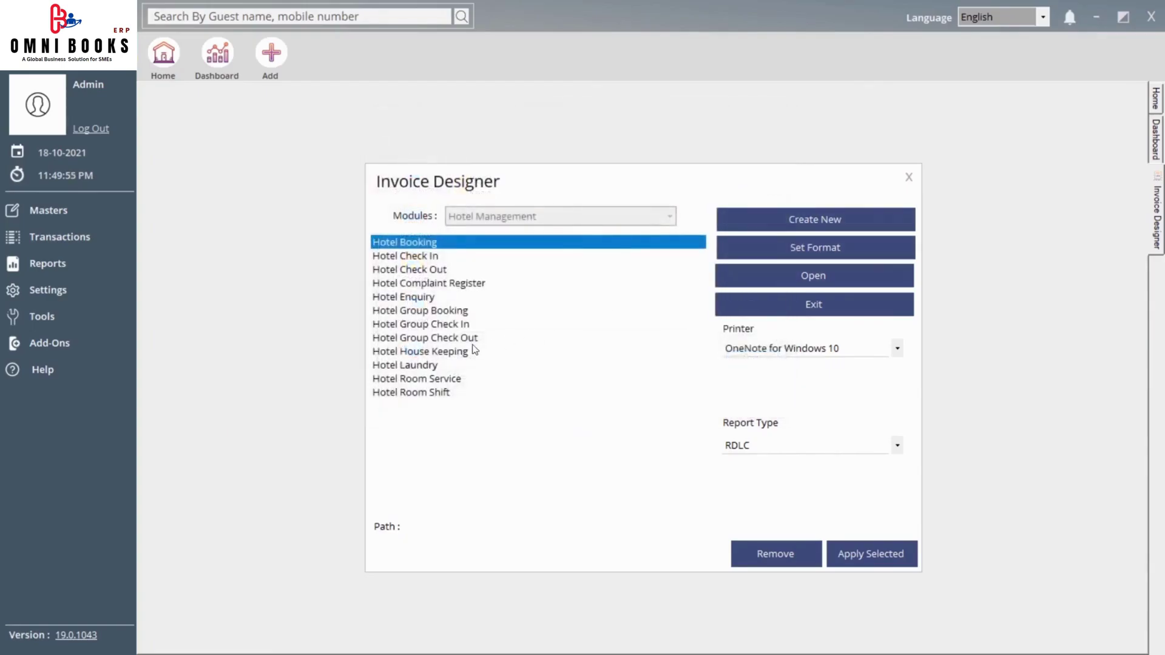
left_click(432, 258)
left_click(430, 270)
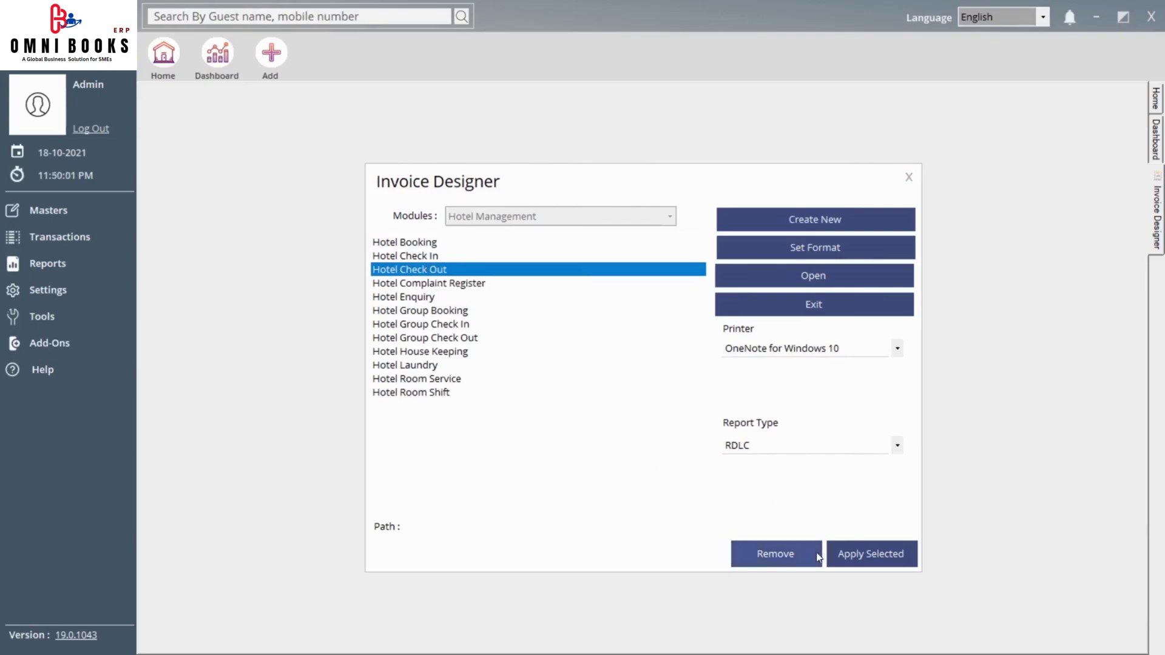
left_click(908, 177)
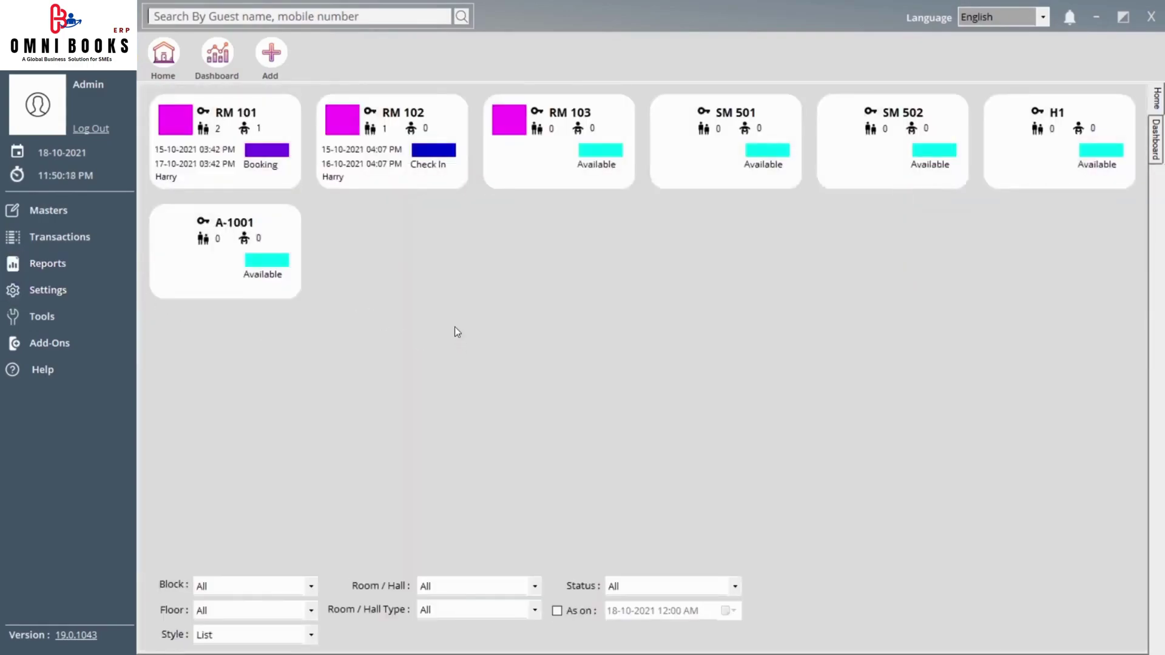
Review the guest search box and the Dashboard, including further columns of Check In Detail, and return to the Home room overview.
left_click(187, 16)
left_click(225, 59)
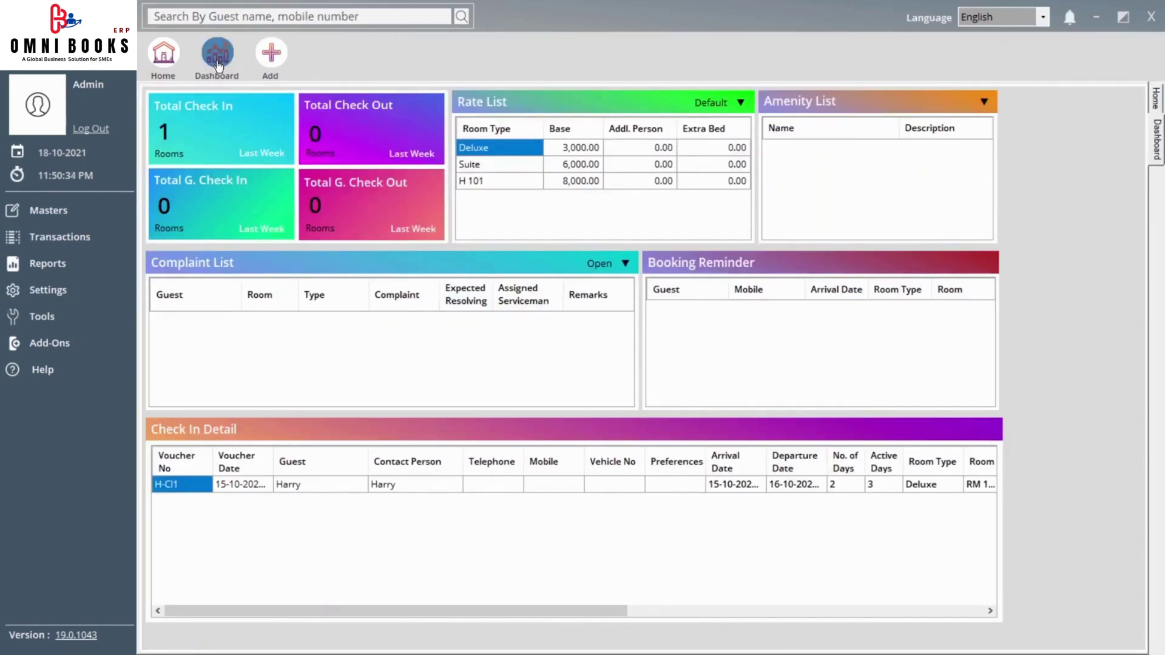
left_click(155, 65)
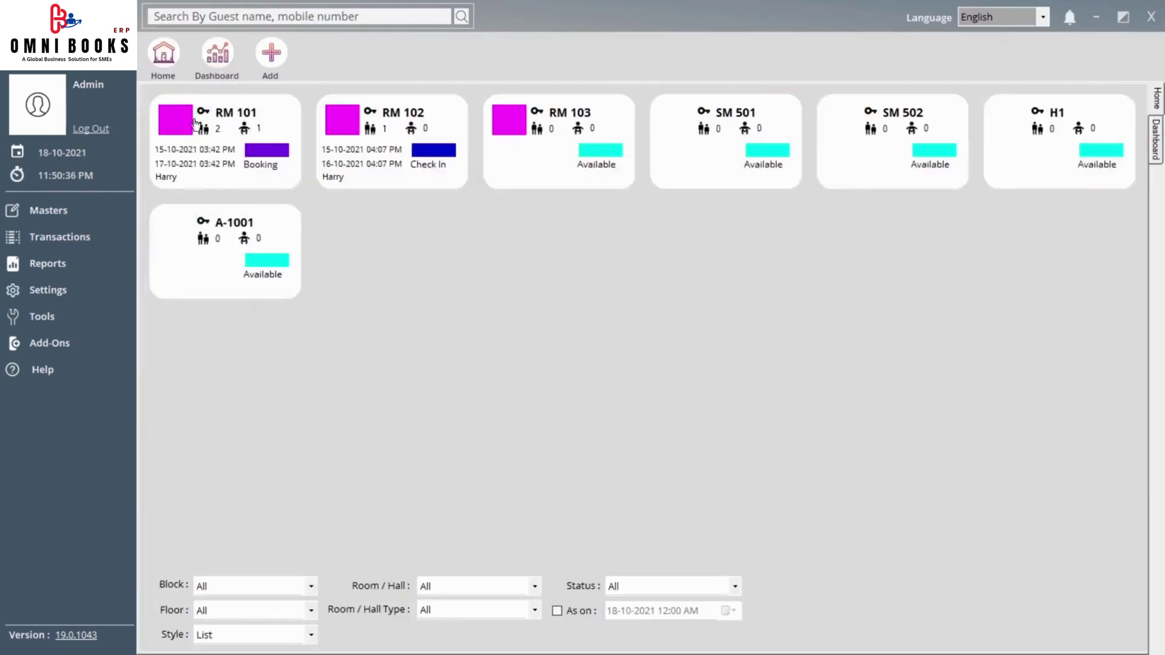
left_click(217, 61)
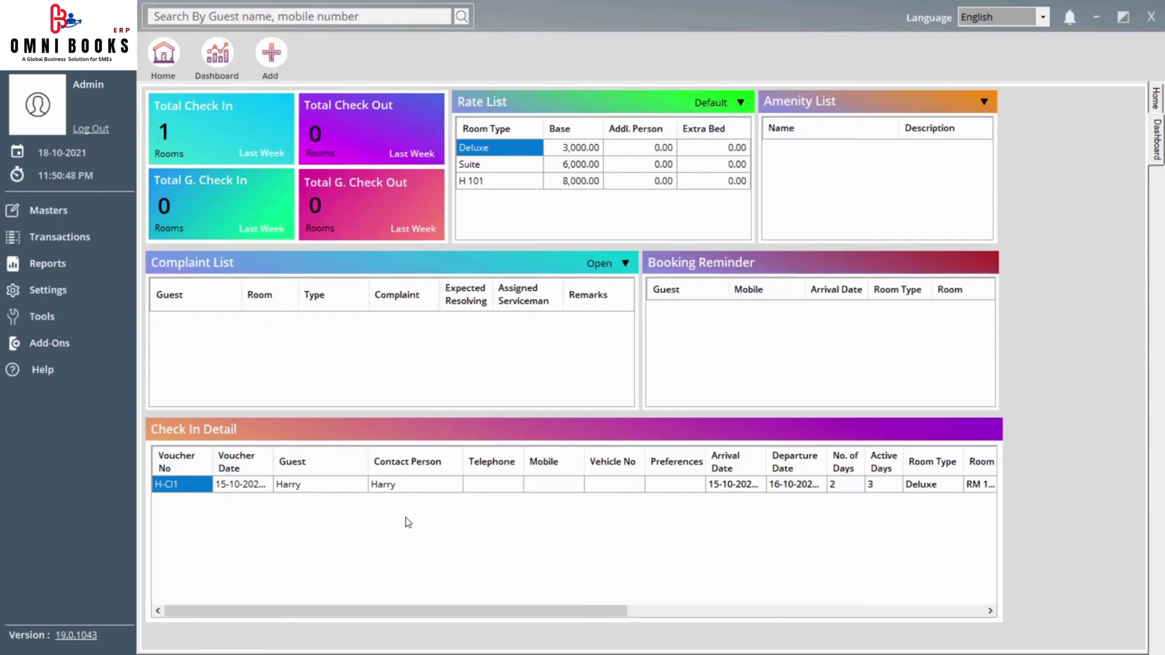
left_click_drag(476, 618, 526, 614)
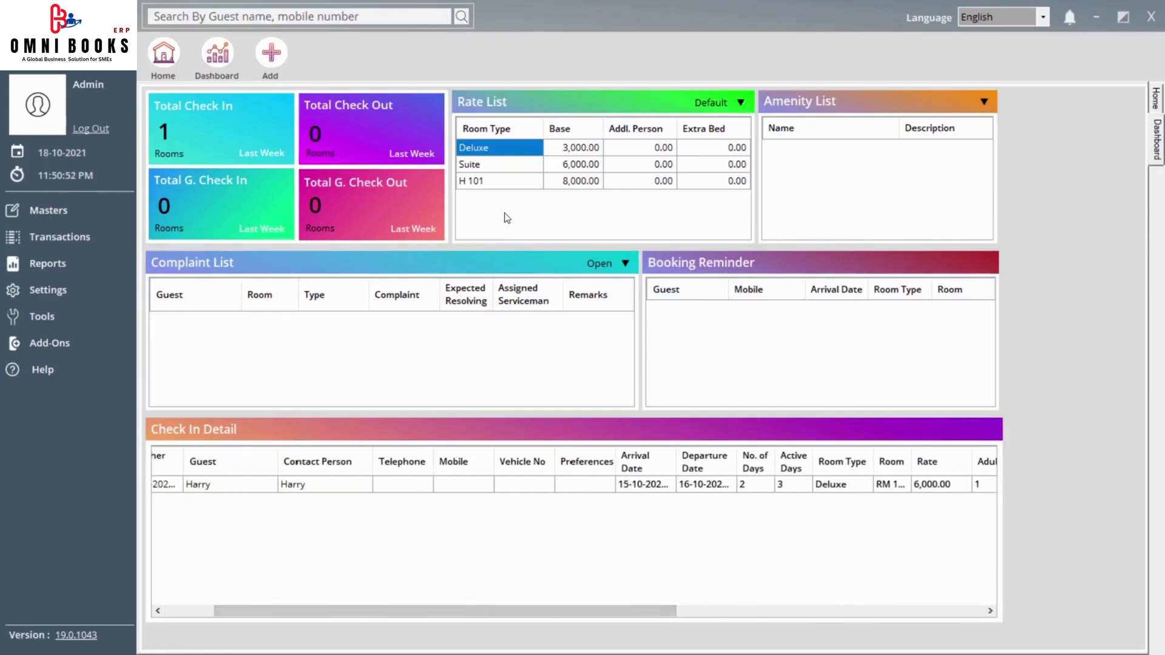
left_click(162, 54)
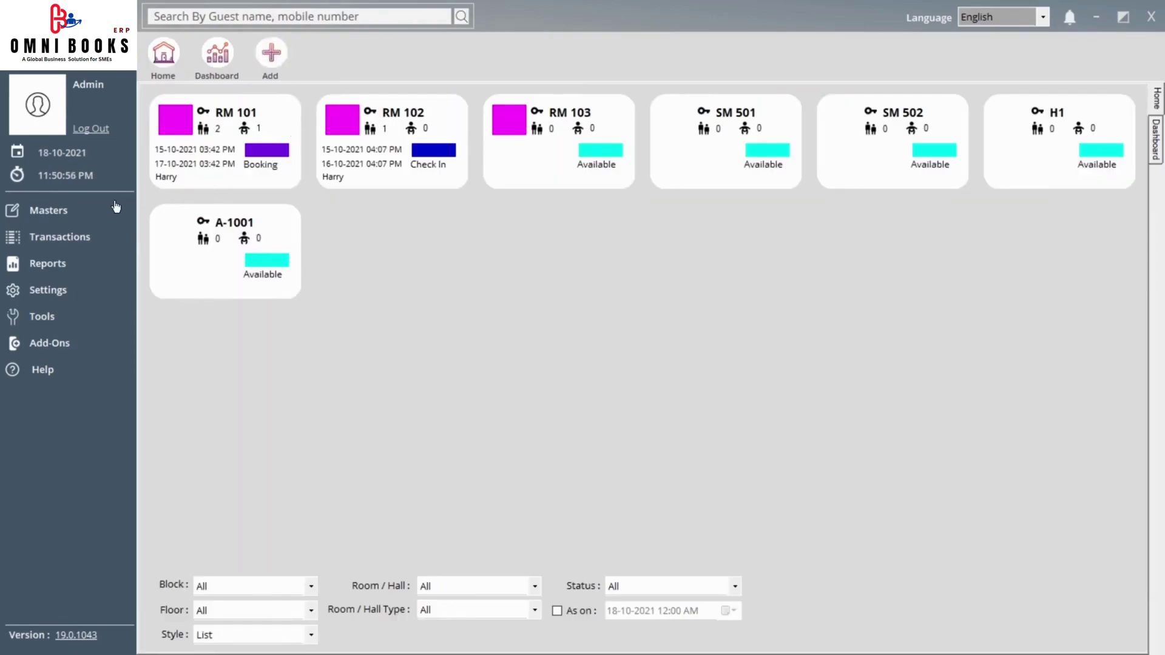
Add the Booking form as a shortcut next to Dashboard, and check the shortcut by reopening and closing the form.
left_click(92, 245)
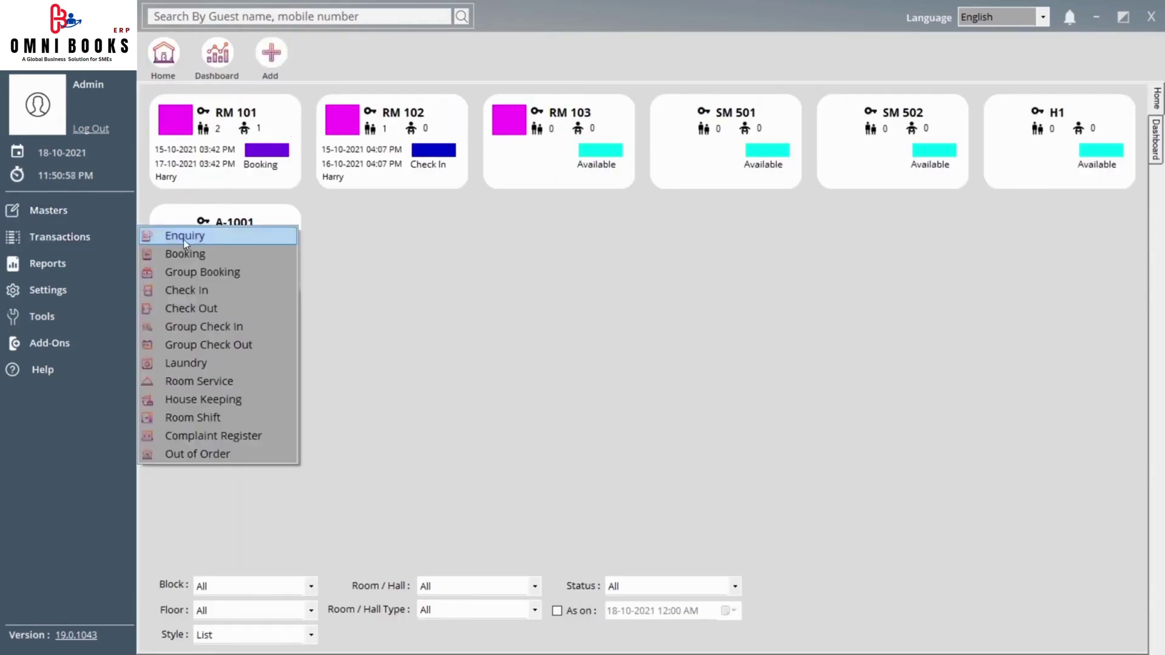
left_click(201, 254)
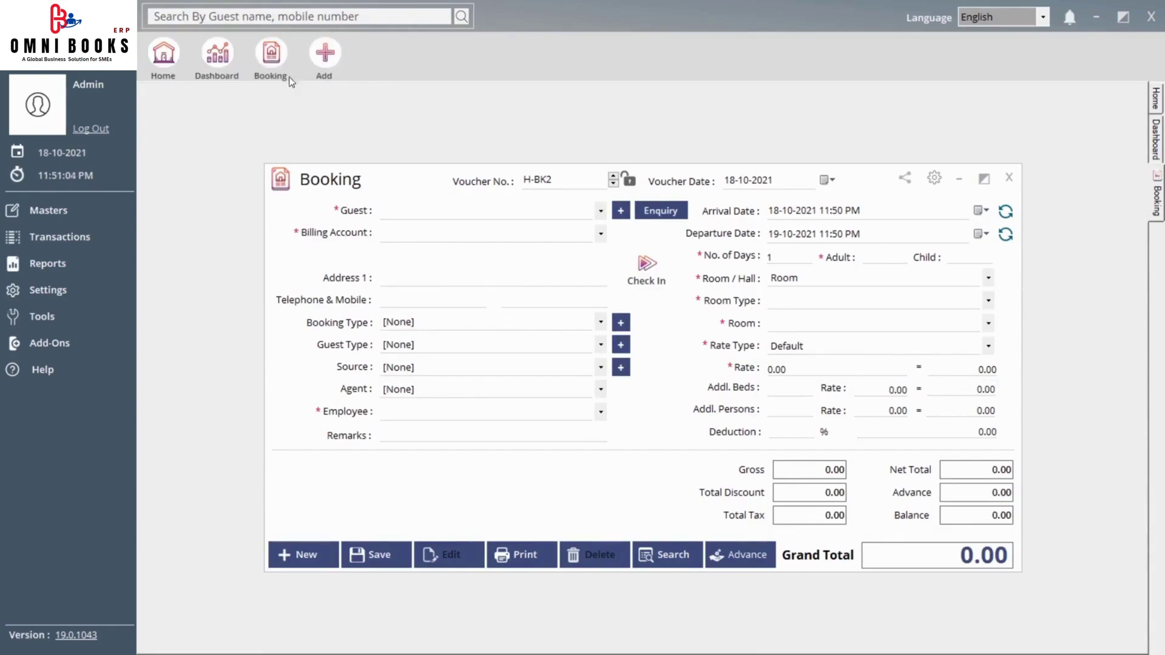
left_click(1010, 178)
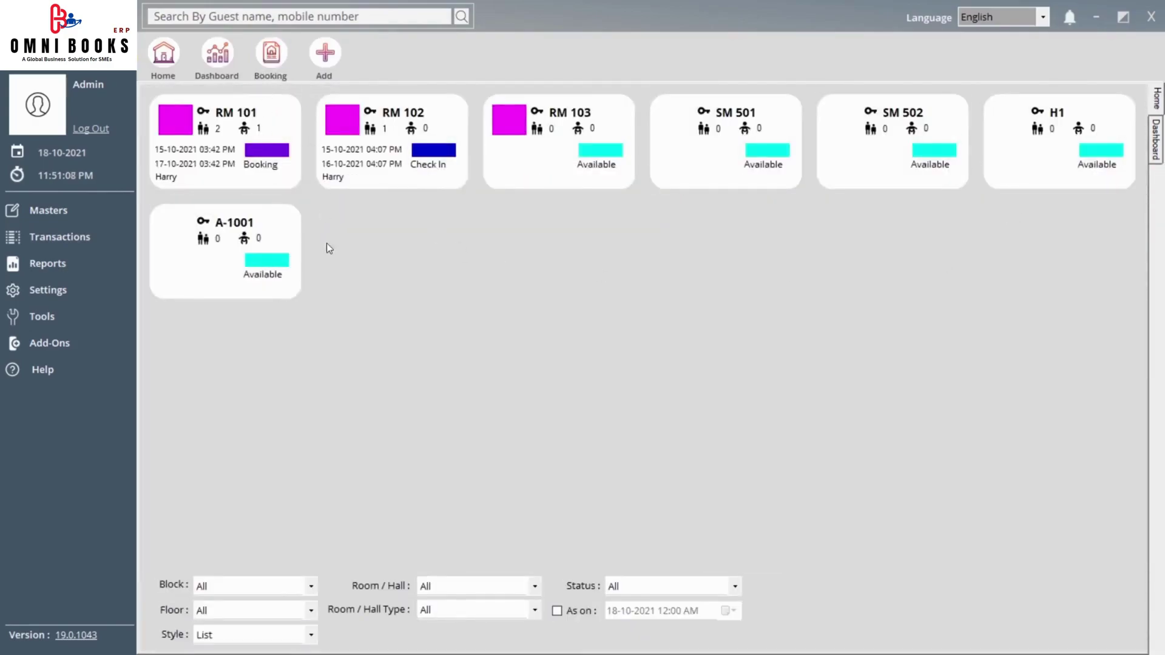
left_click(270, 53)
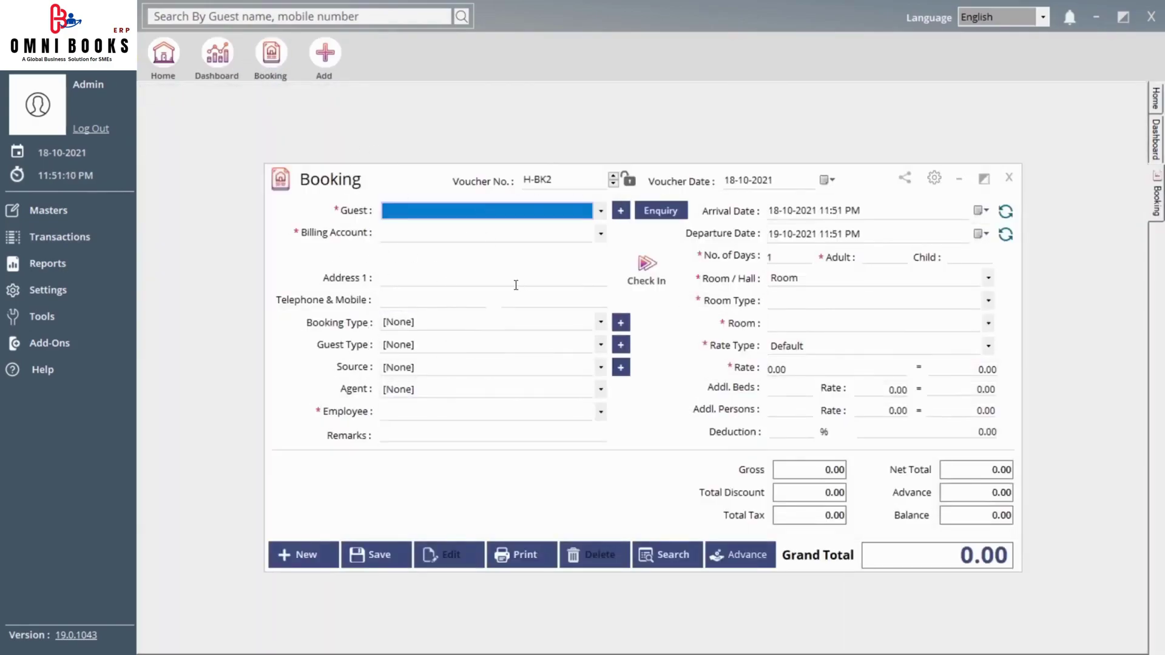
left_click(1009, 177)
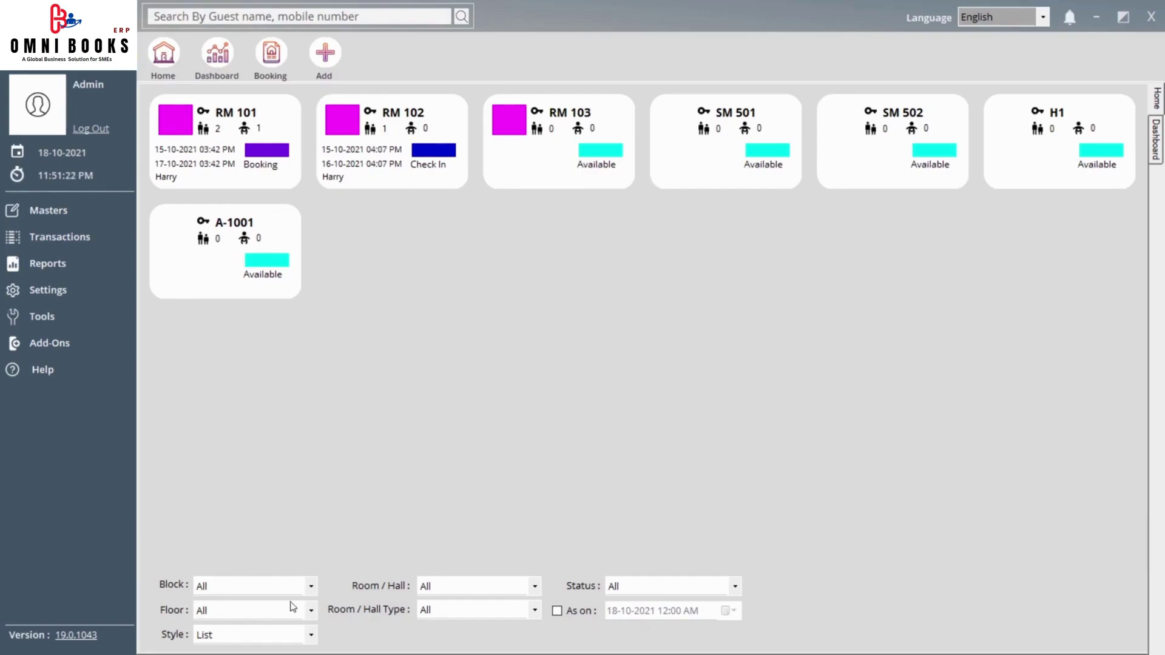
Filter the Home room overview by Block A and by Block B, and reset the Block filter to All.
left_click(310, 589)
left_click(277, 612)
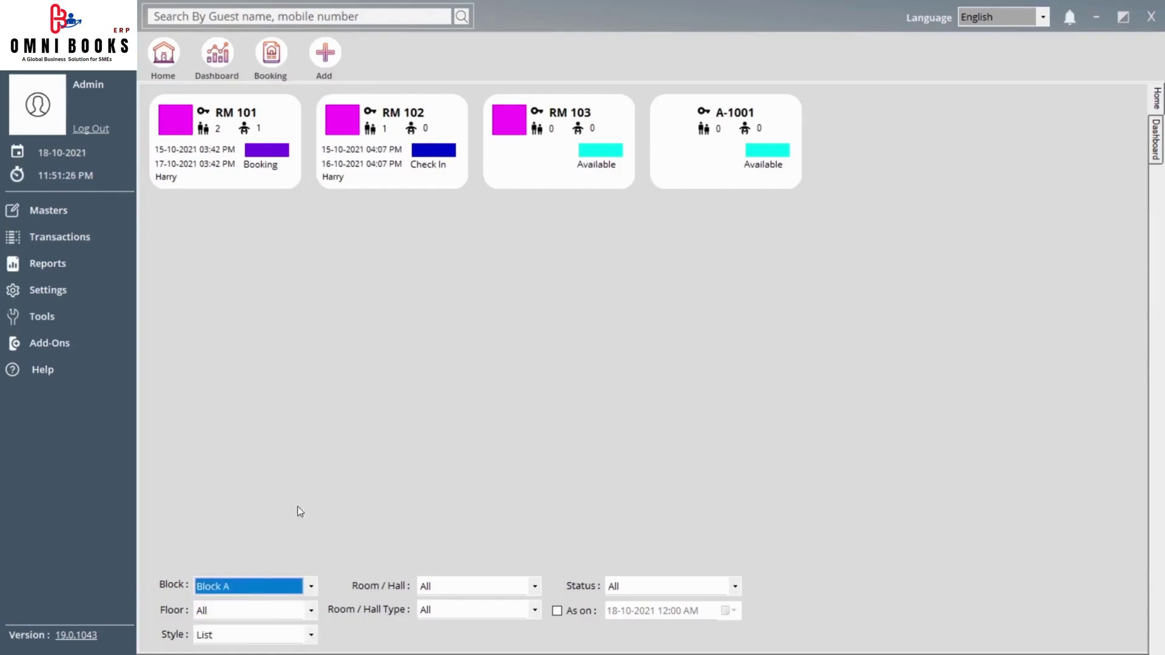
left_click(265, 588)
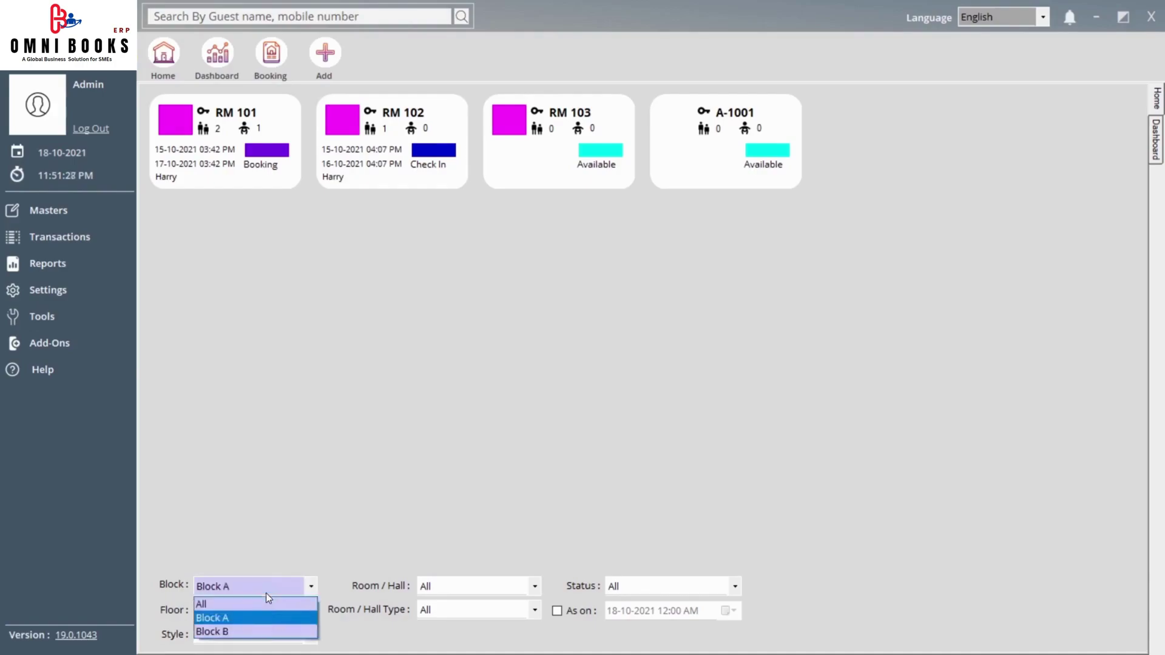
left_click(231, 631)
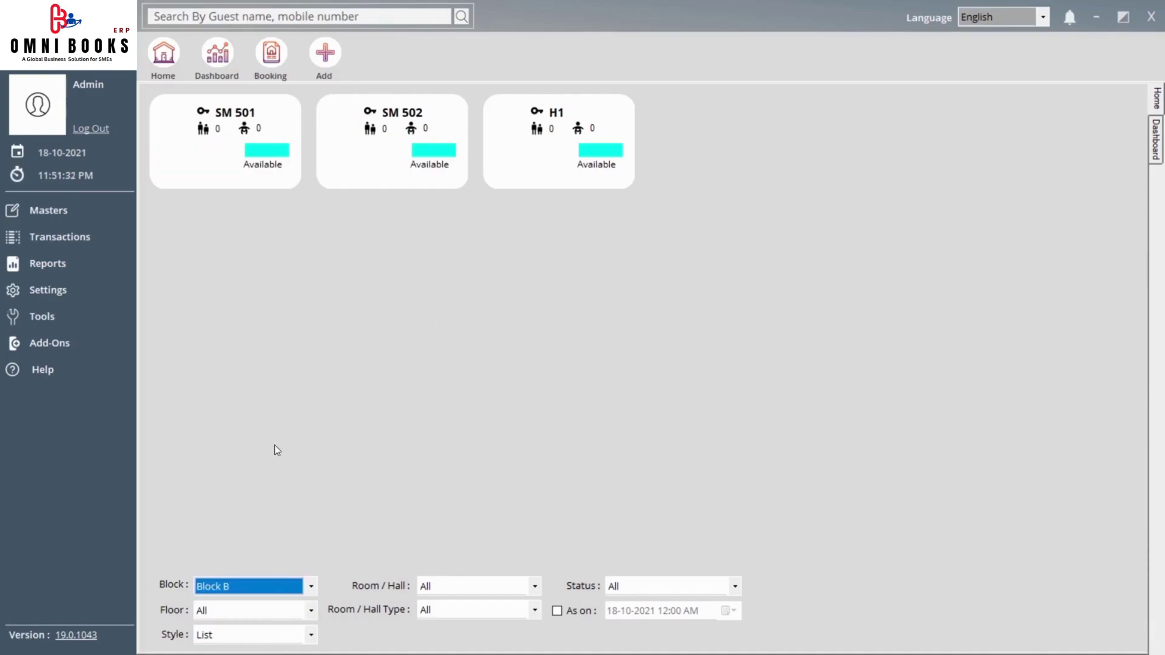
left_click(287, 585)
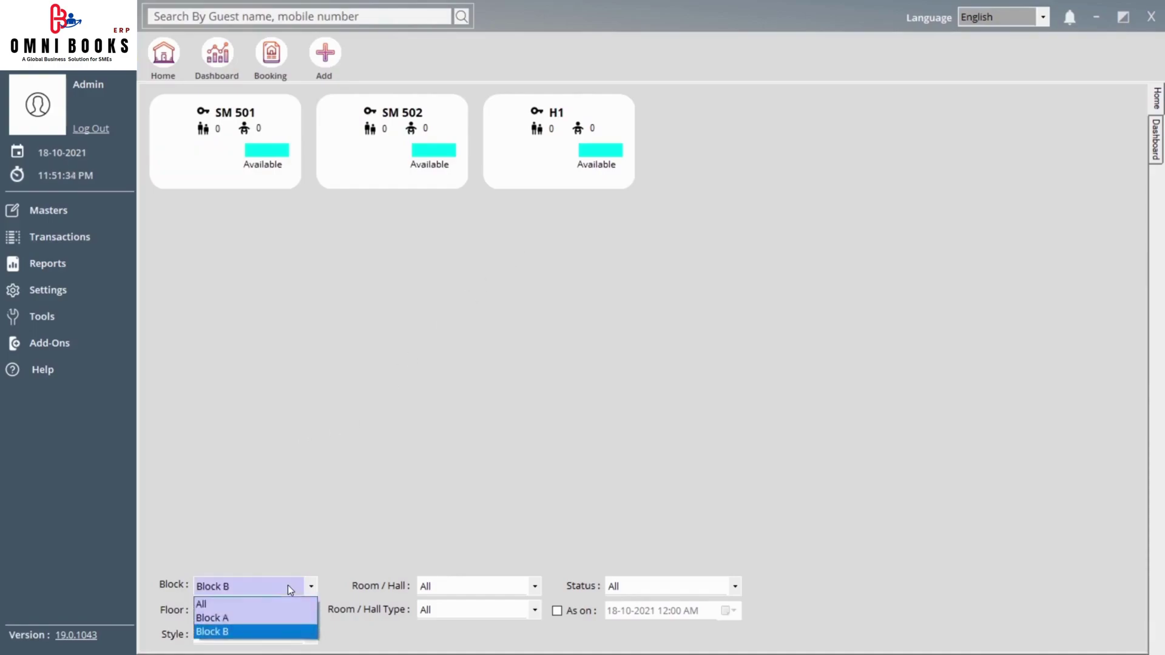
left_click(234, 604)
View the Floor filter options and compare the Calendar and List styles of the room overview, finishing in List.
left_click(301, 614)
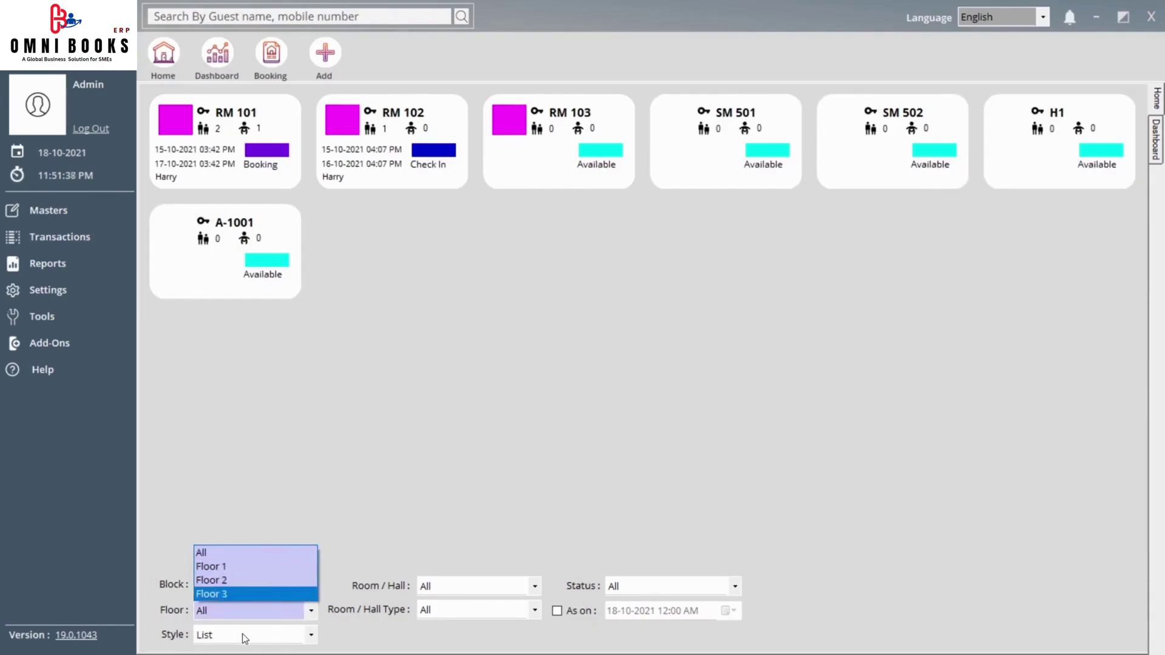
left_click(279, 635)
left_click(305, 641)
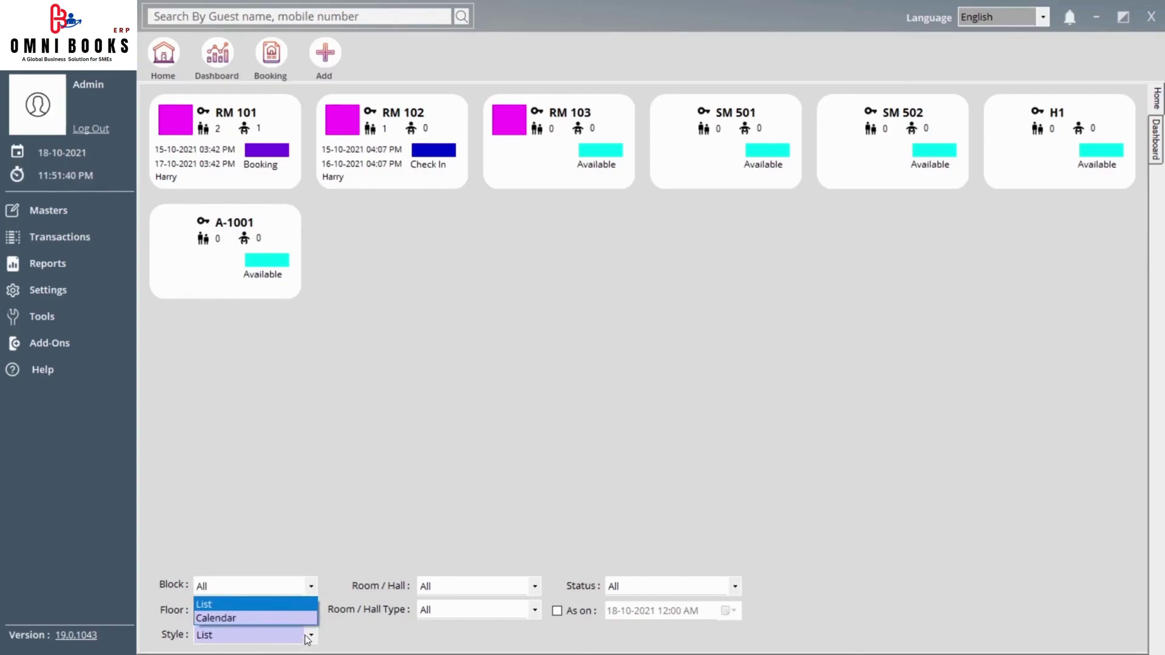
left_click(251, 616)
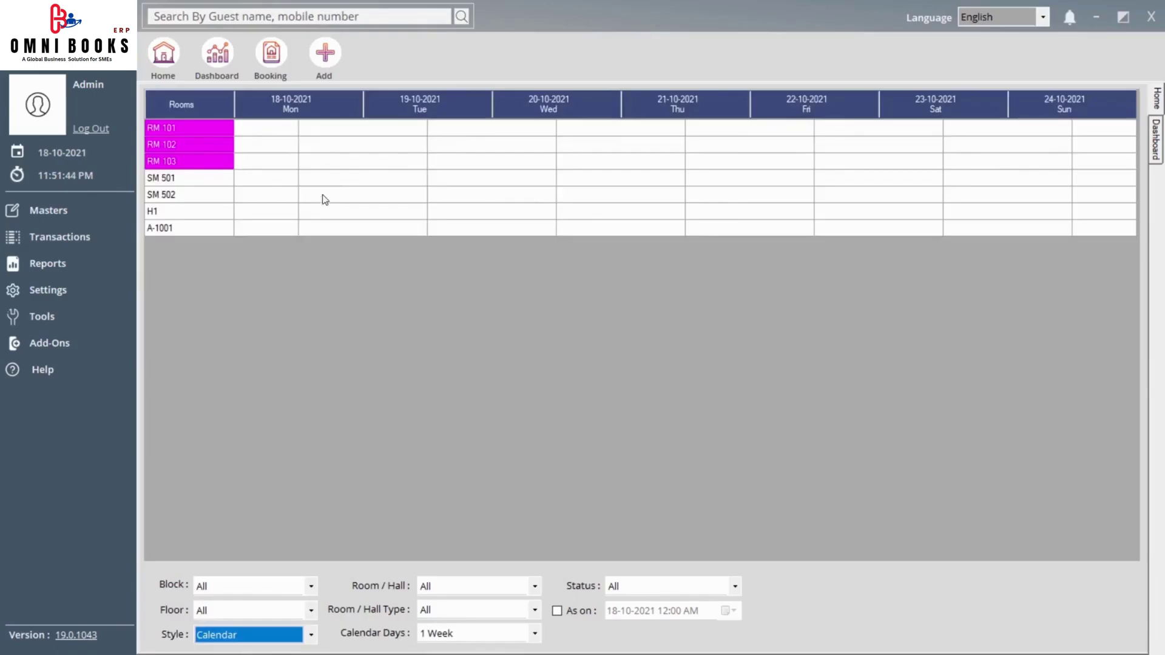
left_click(273, 634)
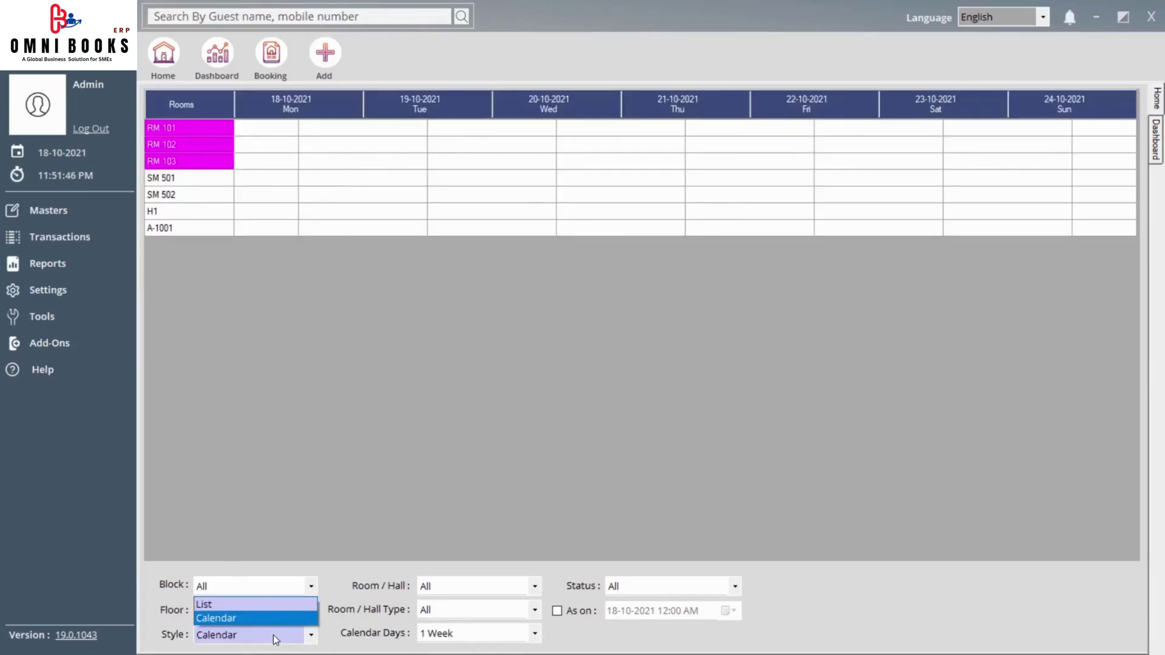
left_click(267, 604)
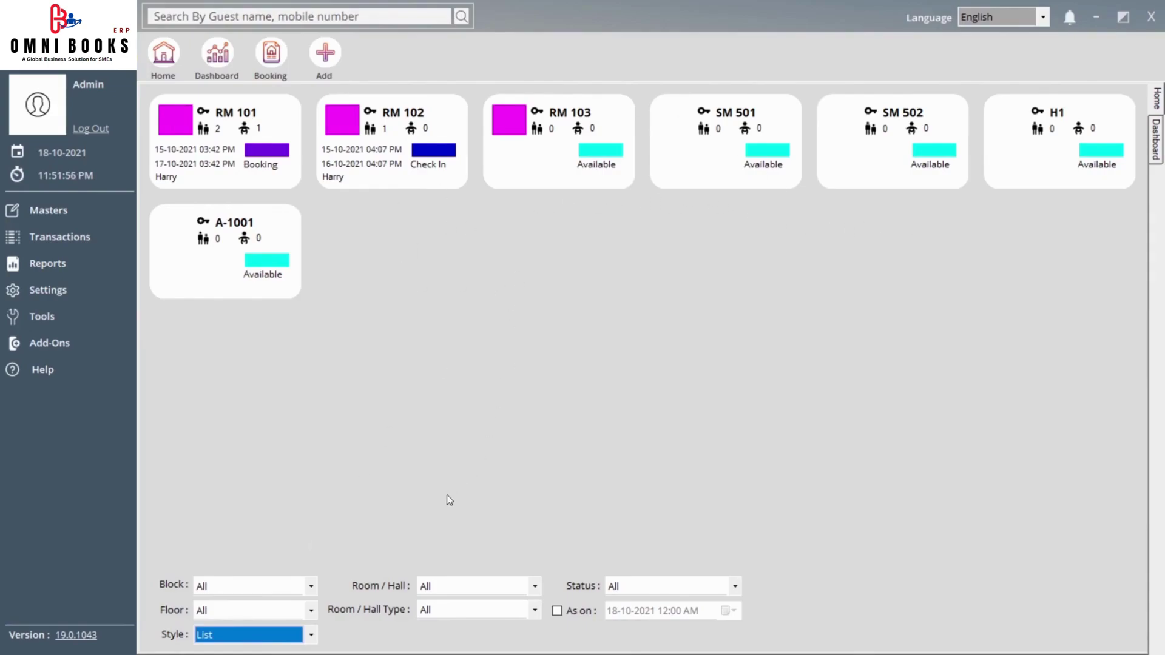
left_click(273, 640)
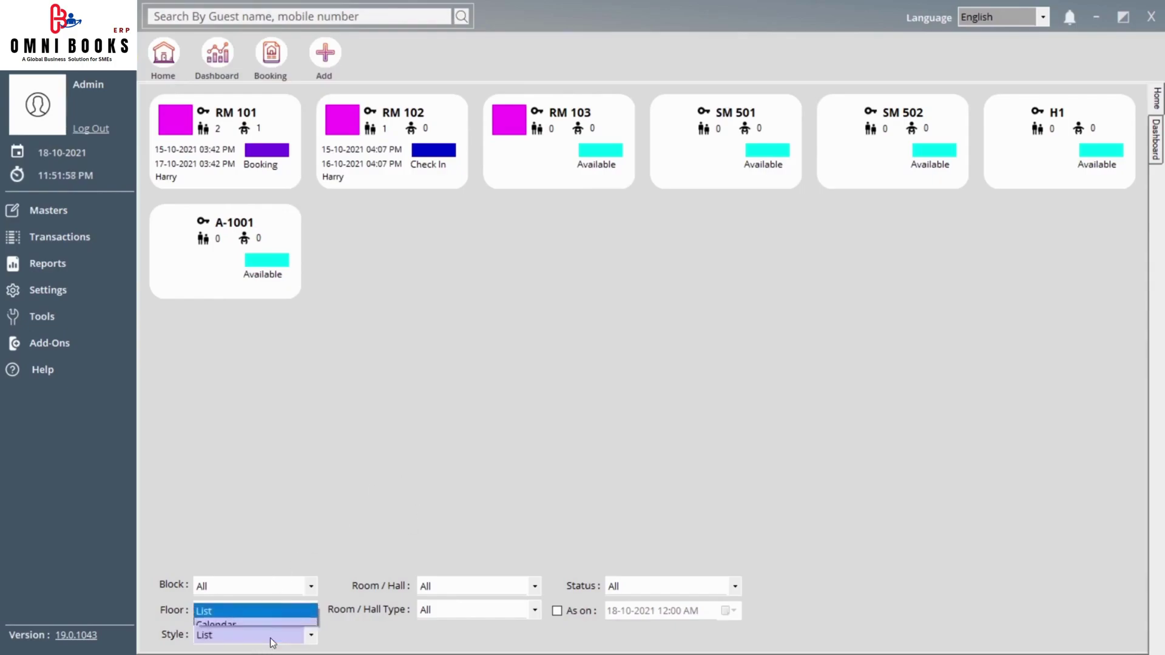
left_click(247, 618)
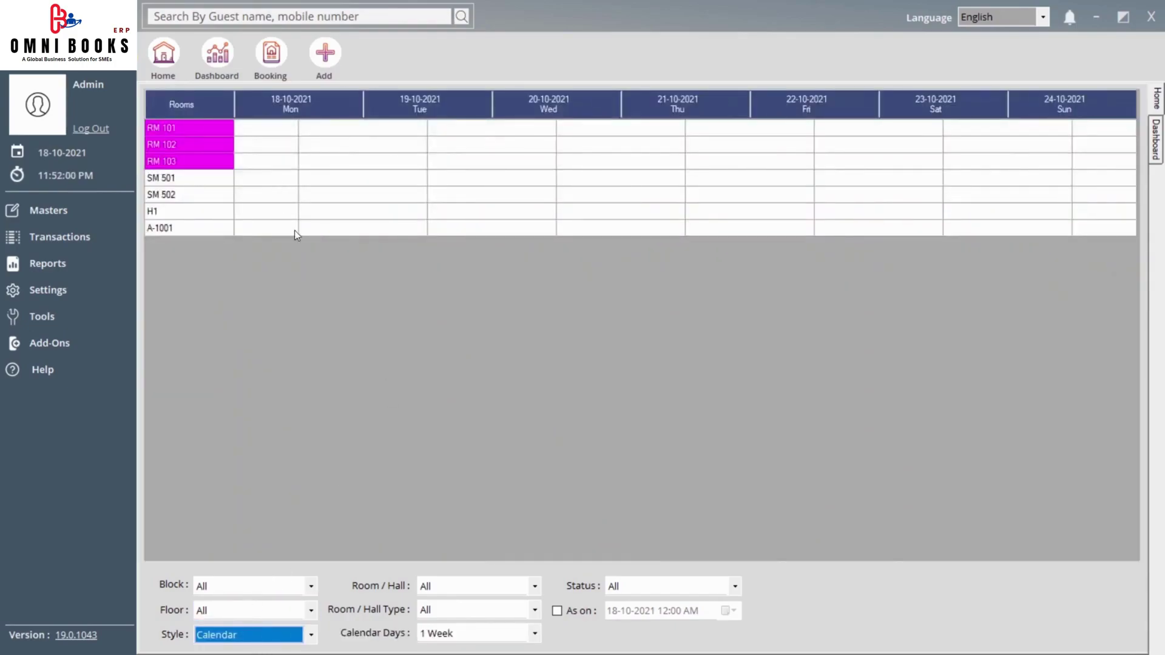
left_click(272, 638)
left_click(276, 603)
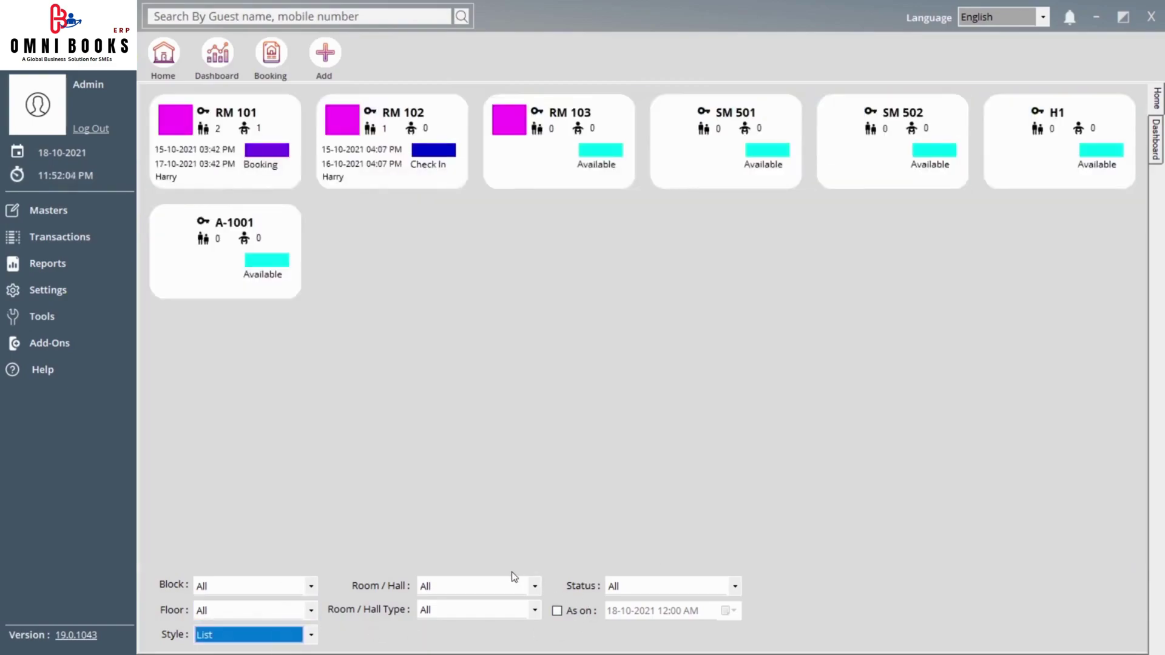
Filter the room overview by Room and by Hall, reset the Room / Hall filter to All, and view the Room / Hall Type options.
left_click(460, 585)
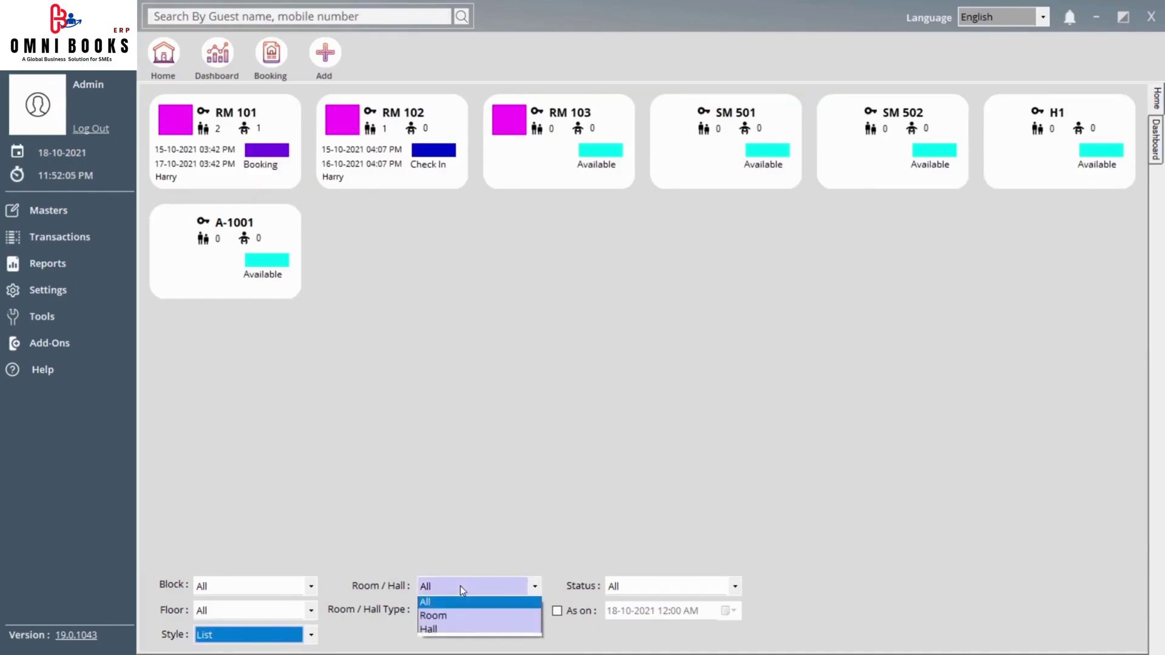
left_click(446, 621)
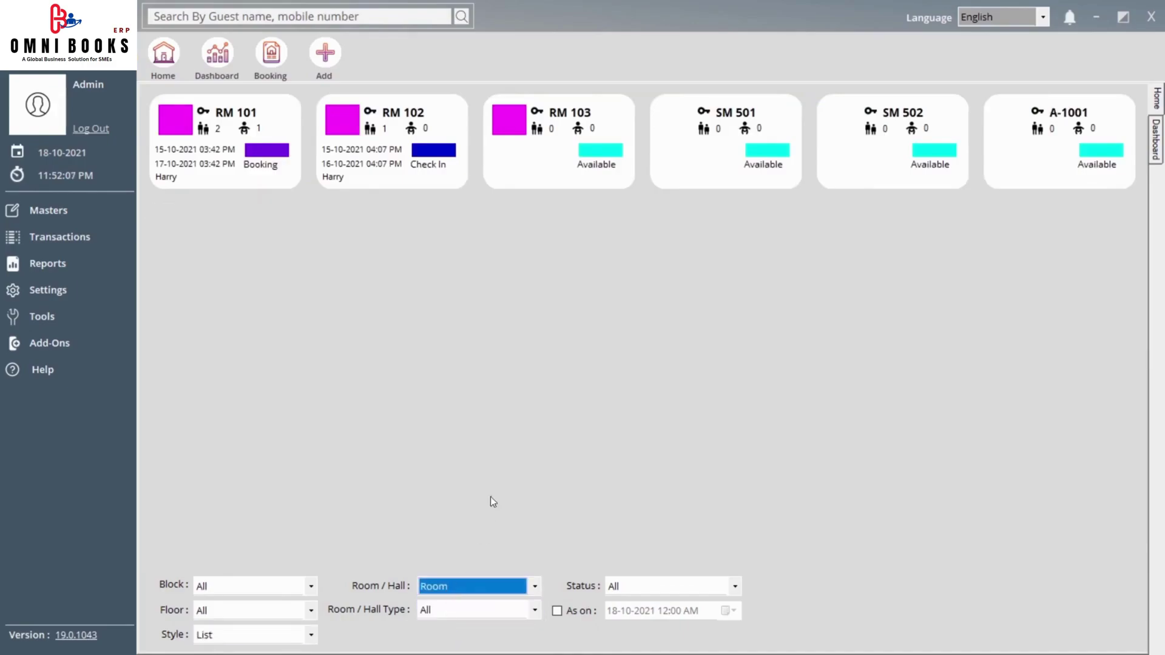
left_click(459, 589)
left_click(440, 620)
left_click(454, 588)
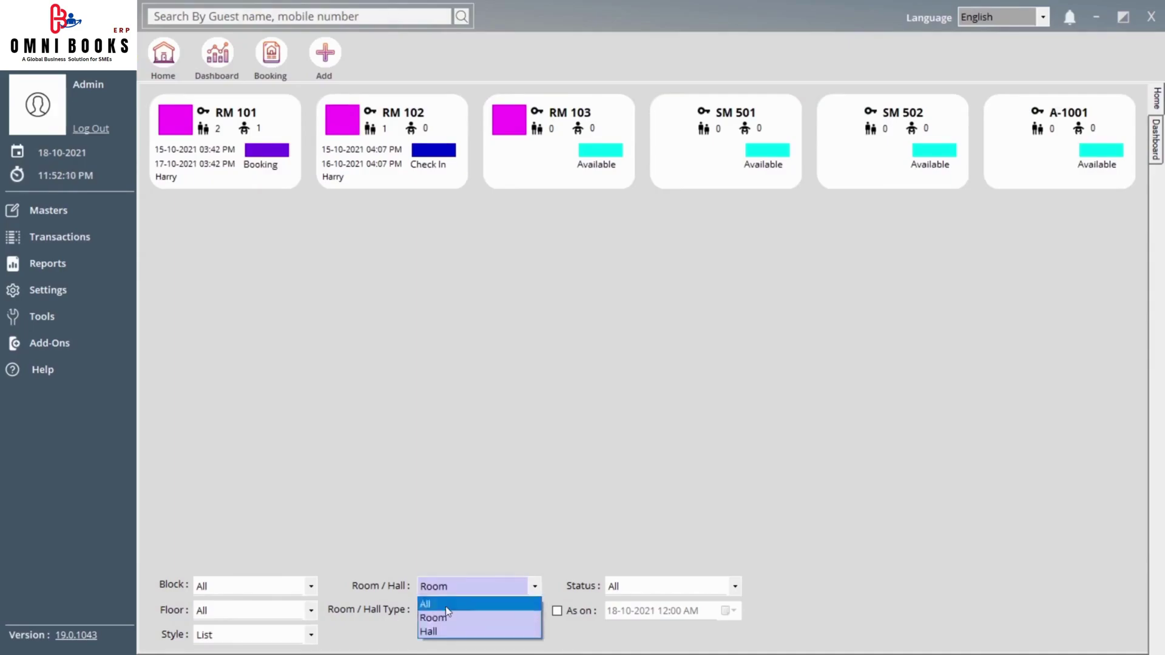
left_click(440, 633)
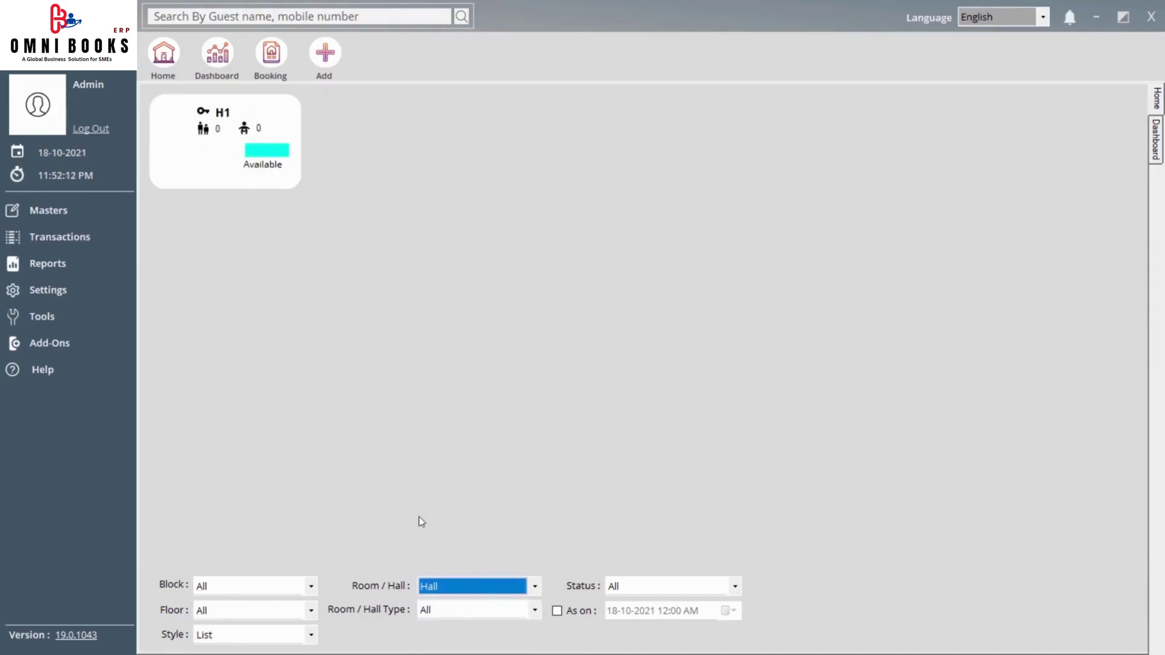
left_click(461, 590)
left_click(455, 605)
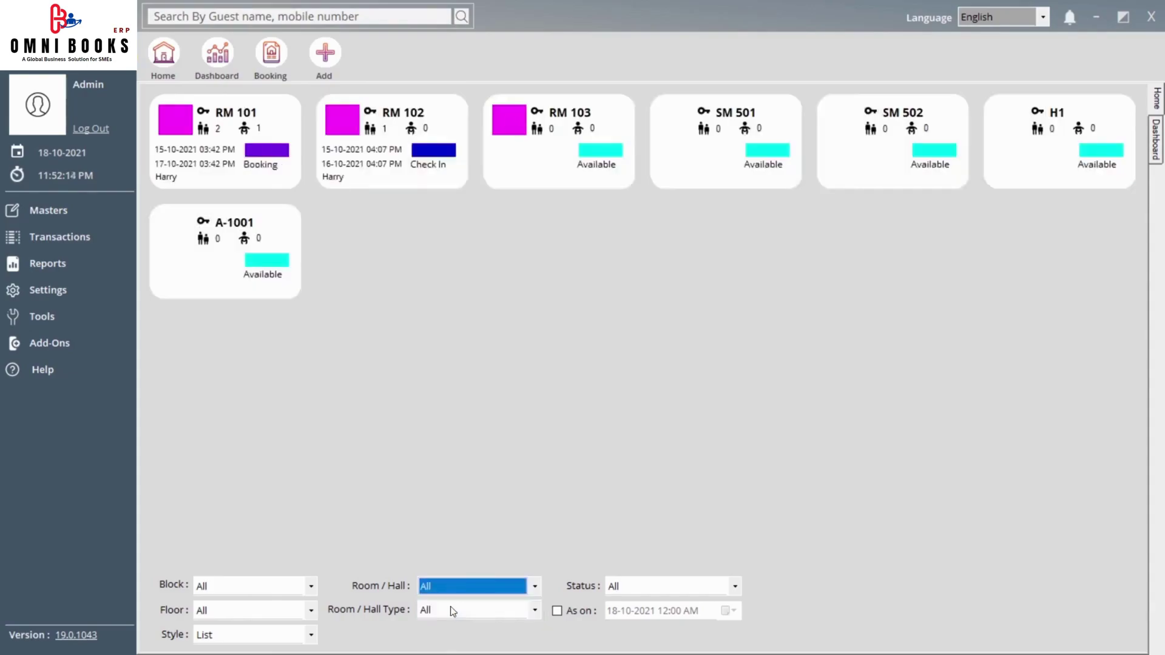
left_click(449, 610)
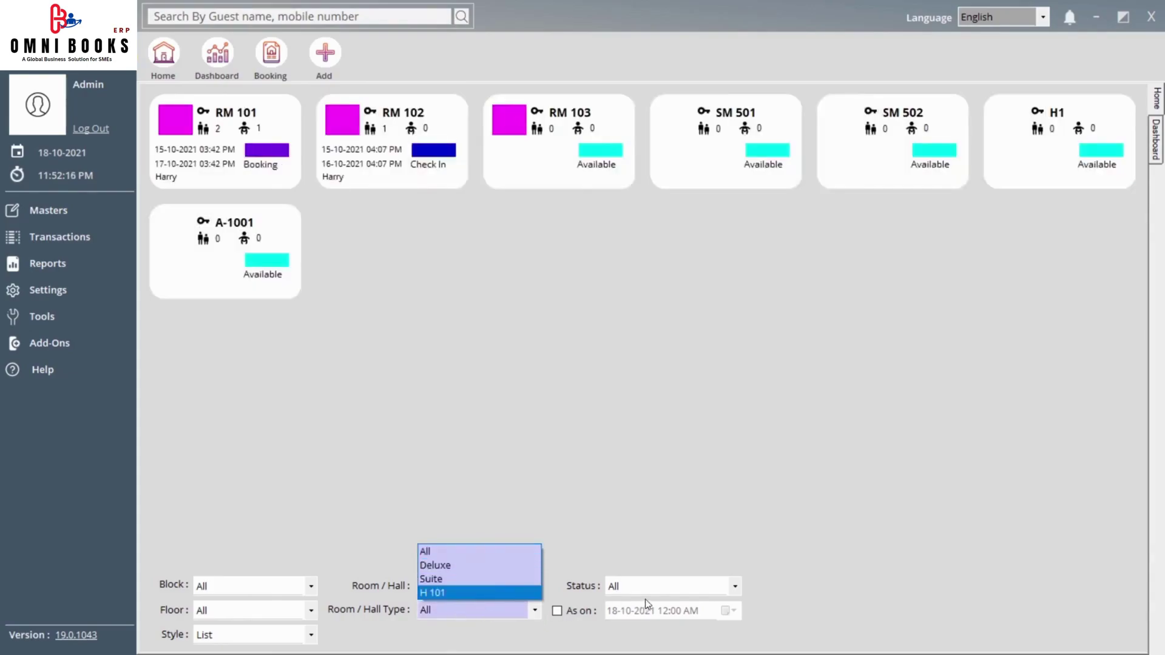
Filter the room overview by the Out of Order and Available statuses, and reset the Status filter to All.
left_click(672, 586)
left_click(672, 586)
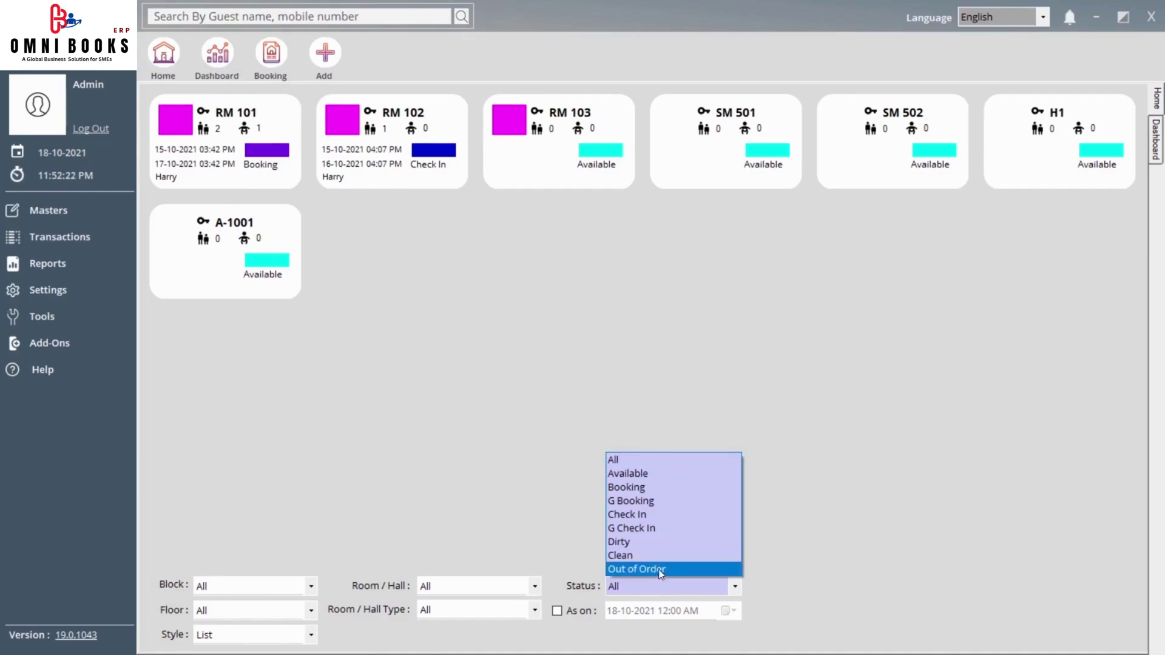
left_click(656, 569)
left_click(672, 587)
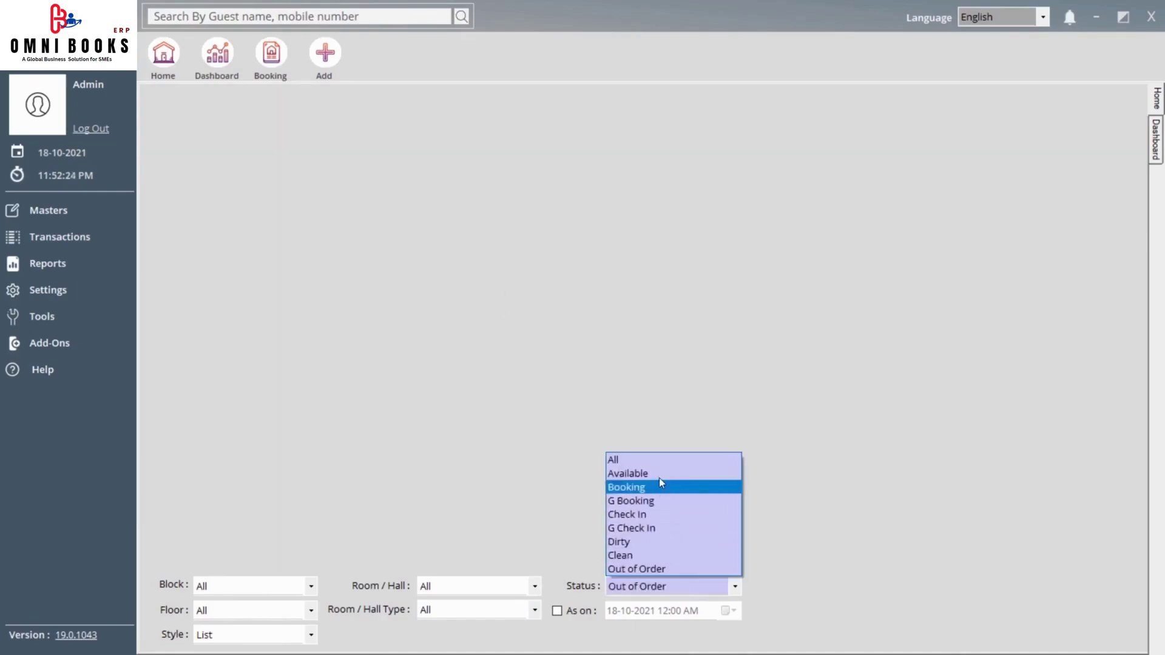
left_click(647, 475)
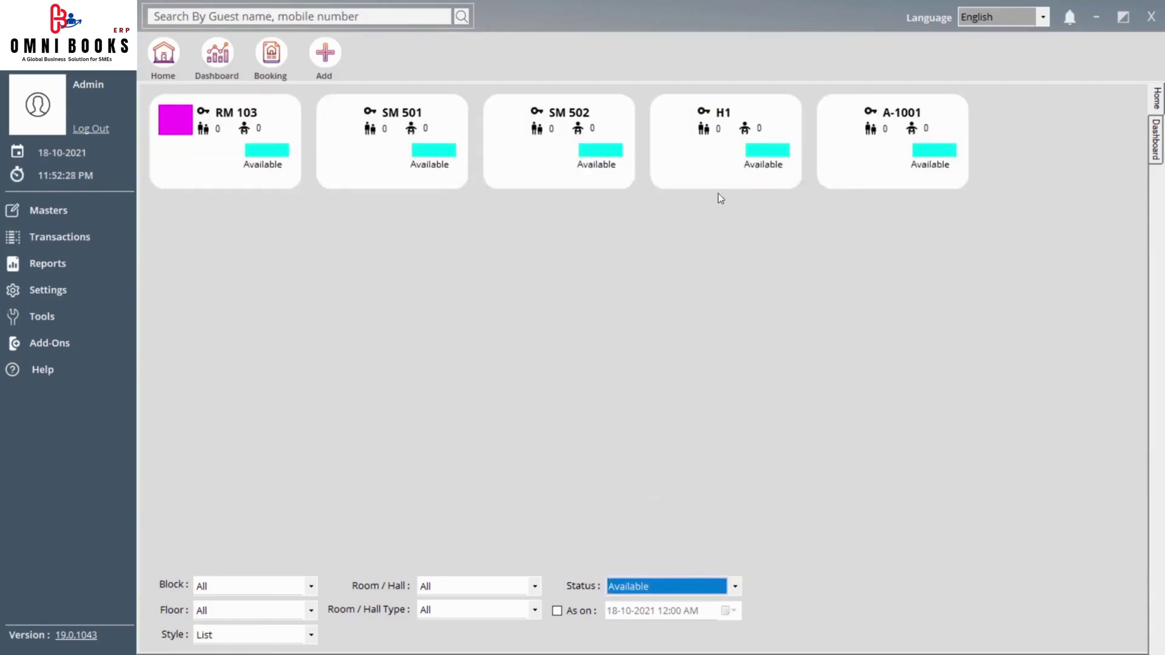
left_click(698, 584)
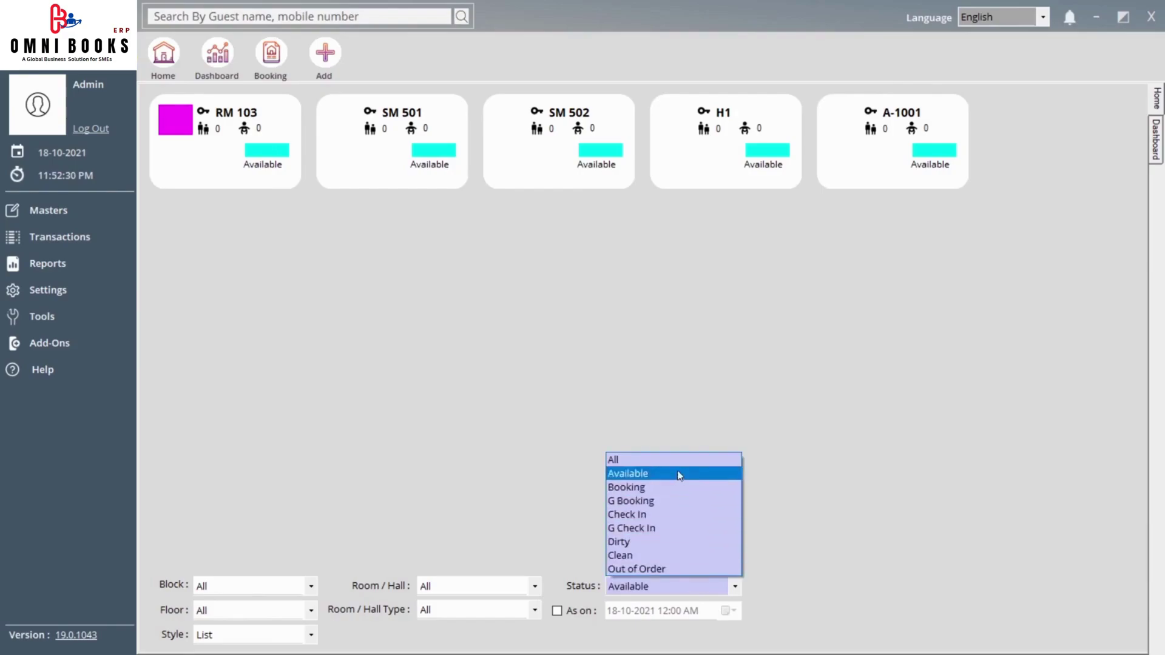
left_click(680, 463)
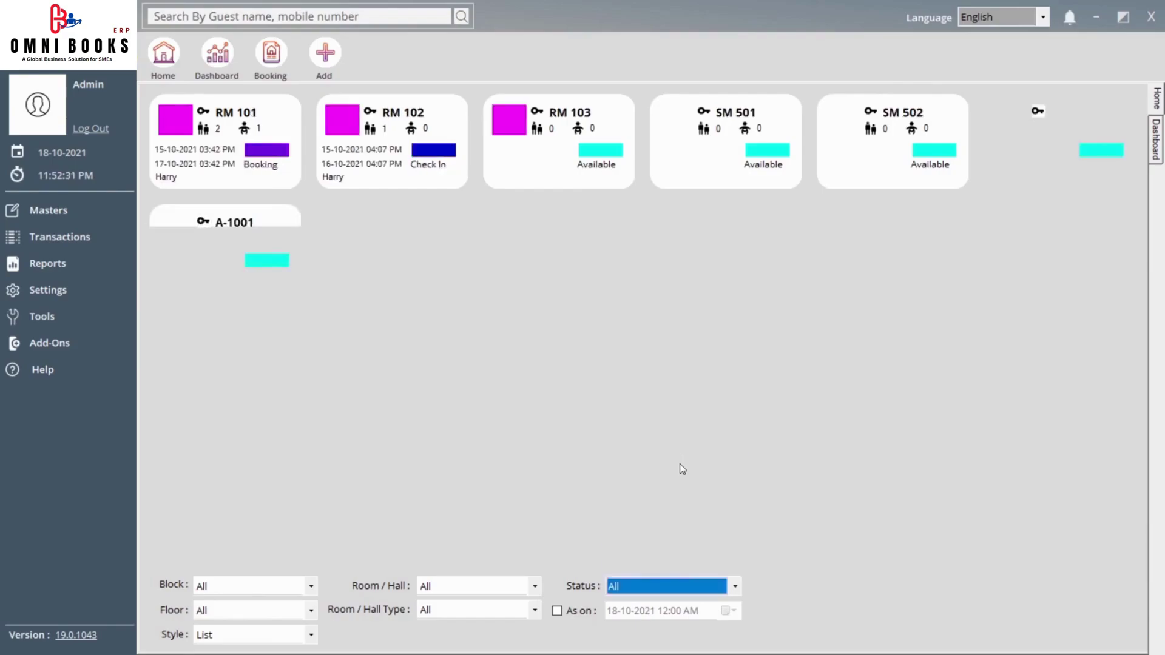
Review the As on date filter and the interface language options, keeping English selected.
left_click(566, 613)
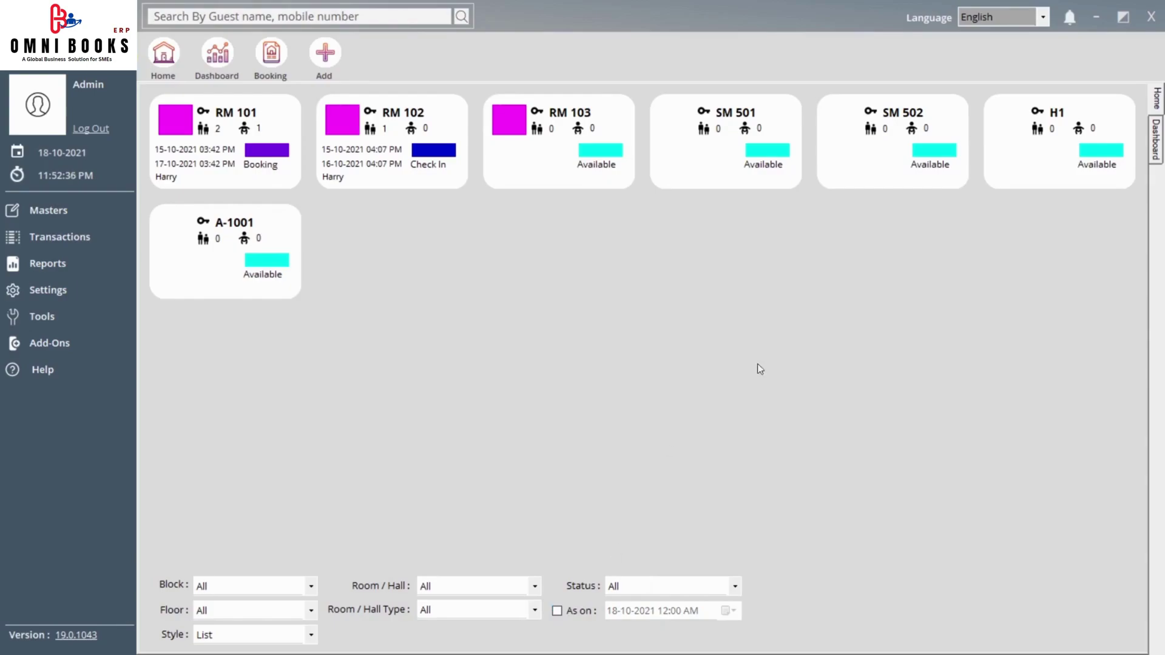
left_click(1041, 20)
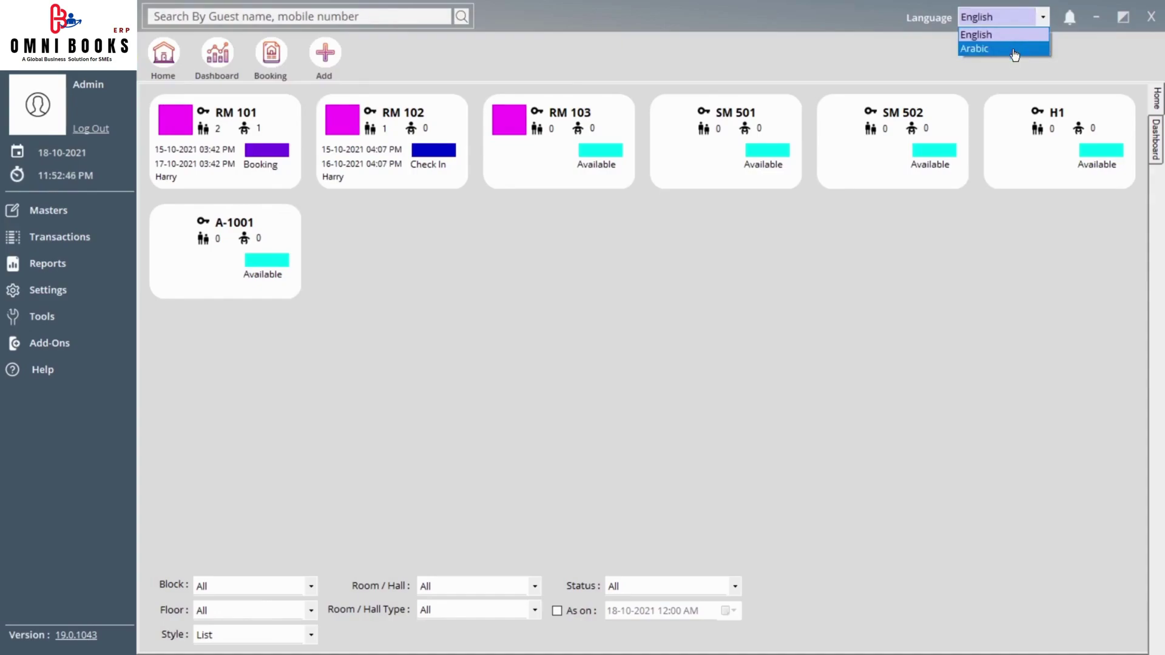
left_click(1014, 72)
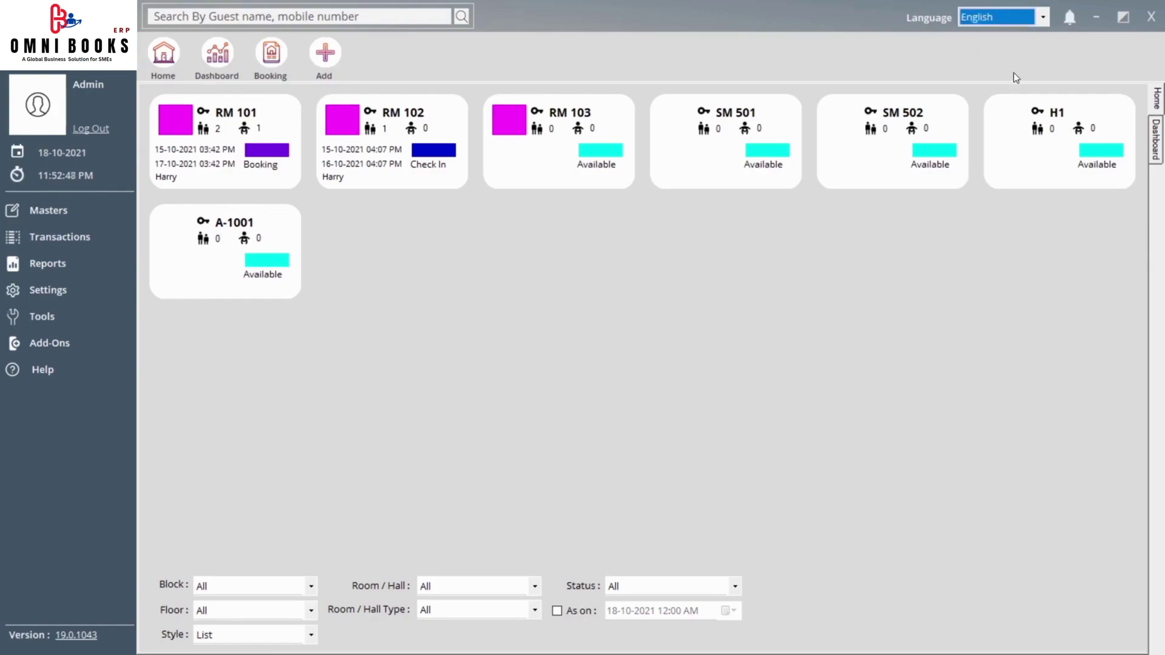